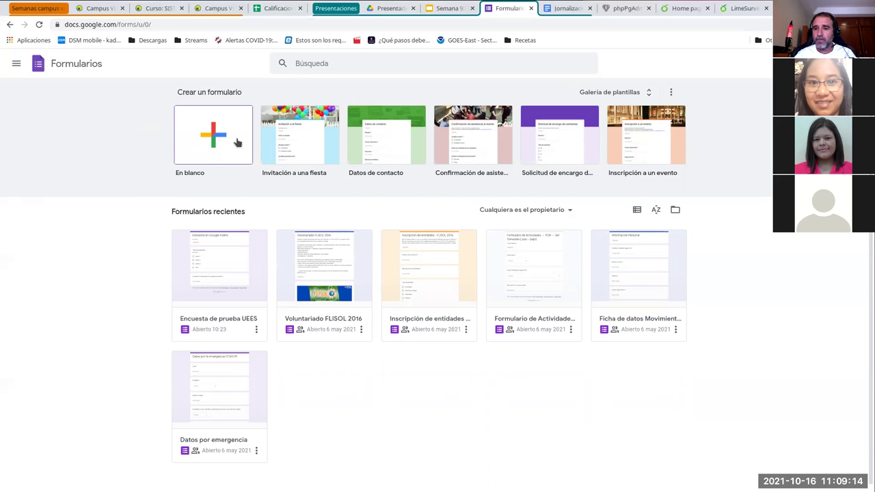
# Step: Create a blank form, return to the forms list, and reopen the new untitled form from the recent forms
pyautogui.click(237, 142)
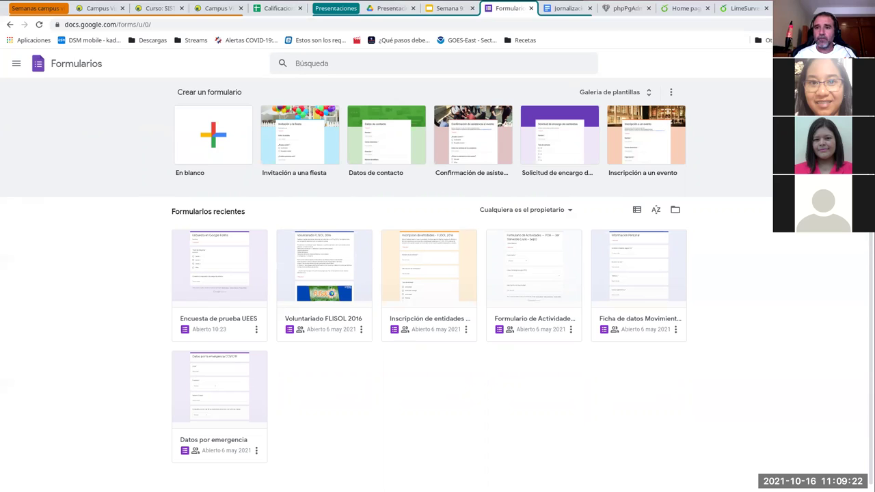
pyautogui.click(214, 144)
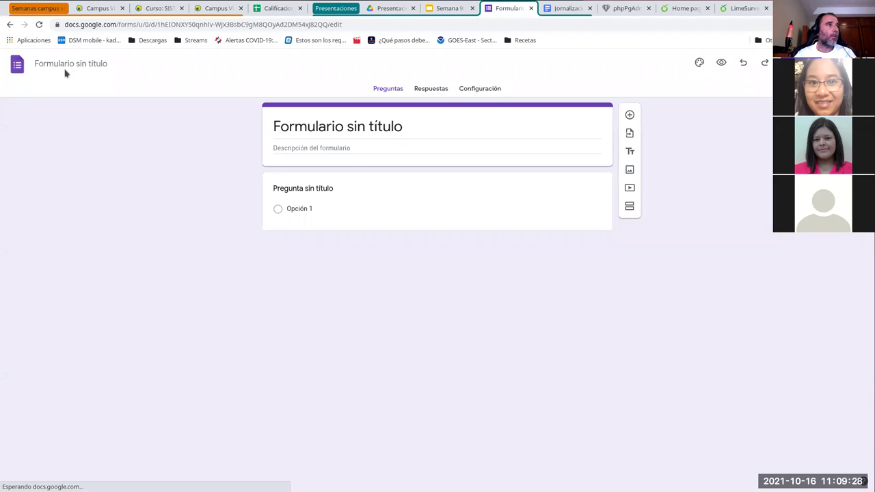
pyautogui.click(18, 68)
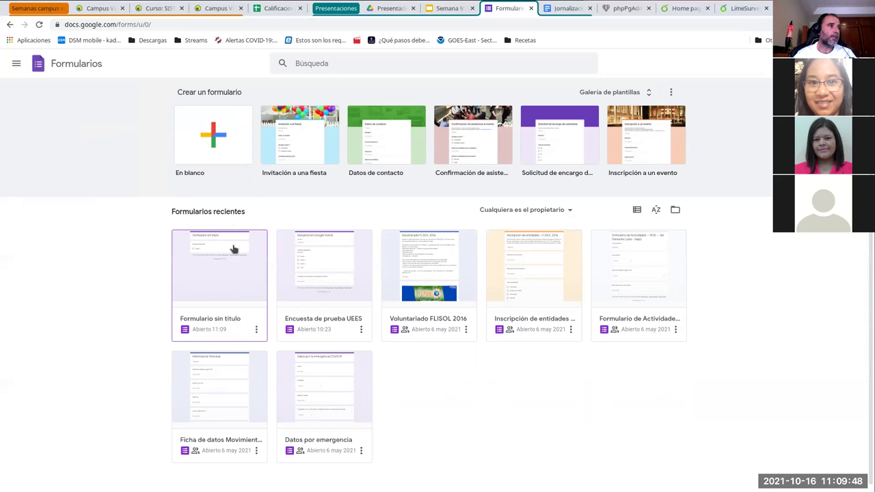
pyautogui.click(214, 268)
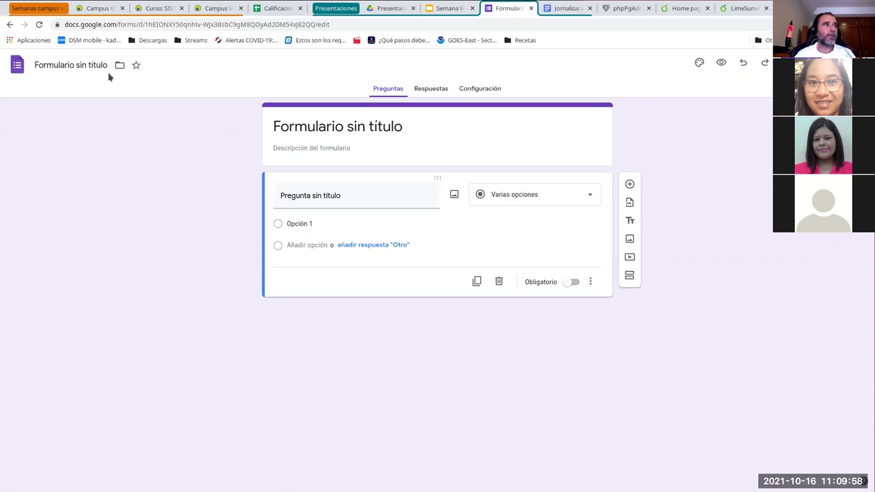
# Step: Rename the form file as "Encuesta de prueba" and apply the same name to the form's title
pyautogui.click(57, 63)
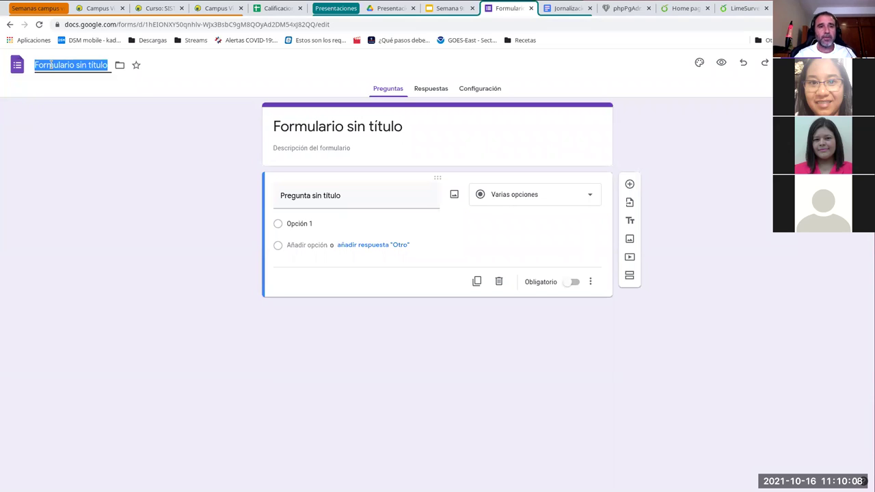
pyautogui.write('En')
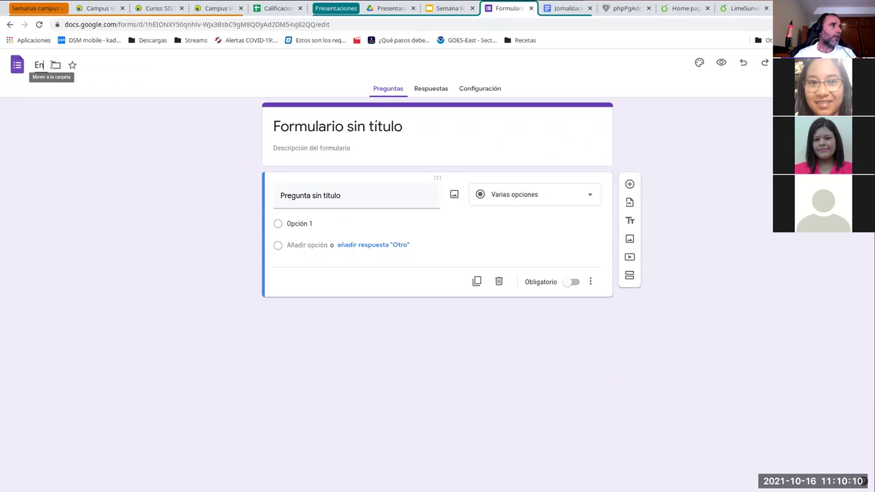
pyautogui.write('cuesta de prueba')
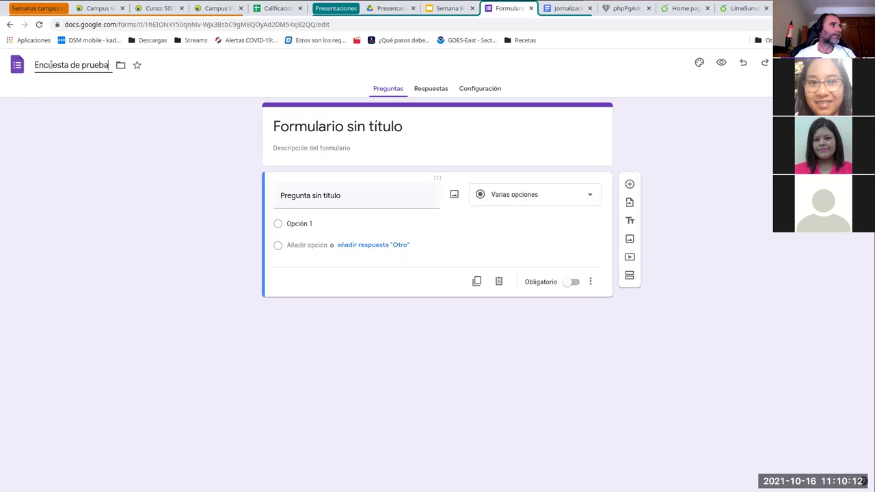
pyautogui.click(292, 126)
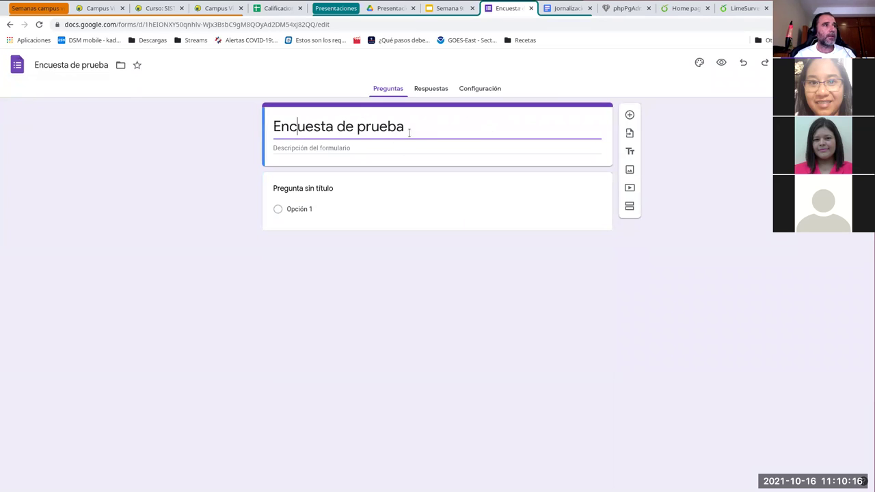
# Step: Set the form's description to "Esta es una prueba"
pyautogui.click(390, 145)
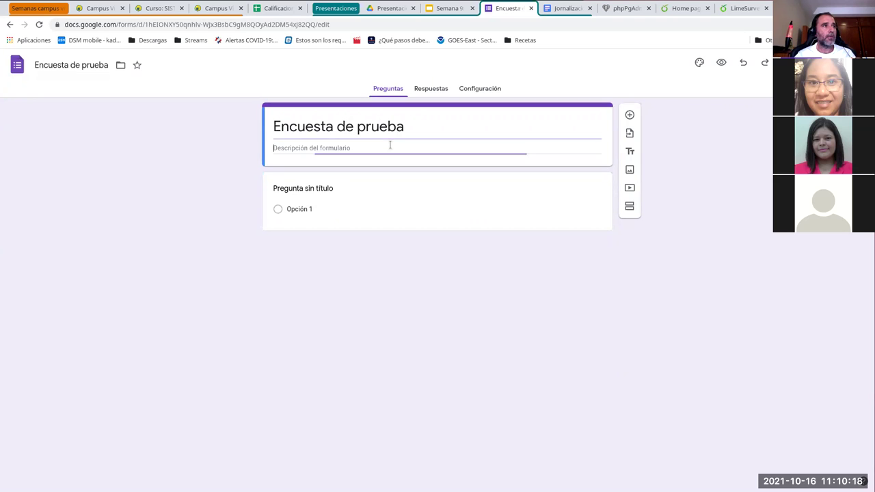
pyautogui.write('E')
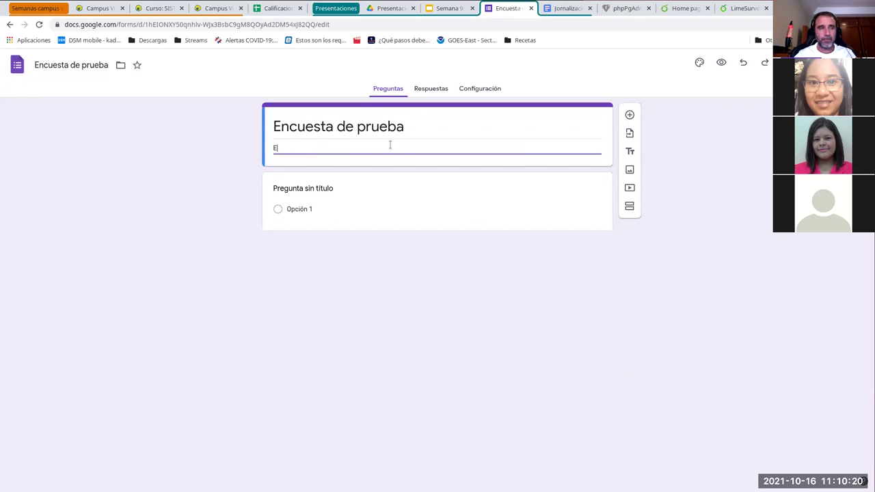
pyautogui.write('sta es una prueba')
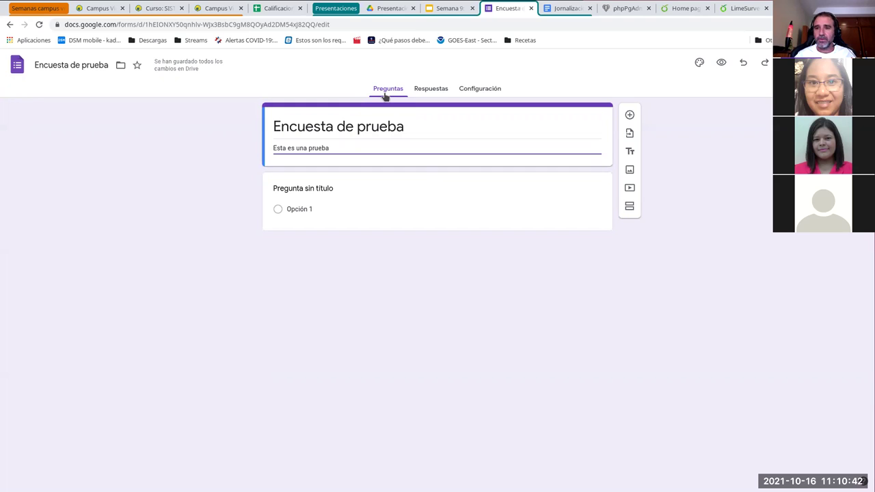
# Step: View the form's responses section and open its configuration settings
pyautogui.click(429, 90)
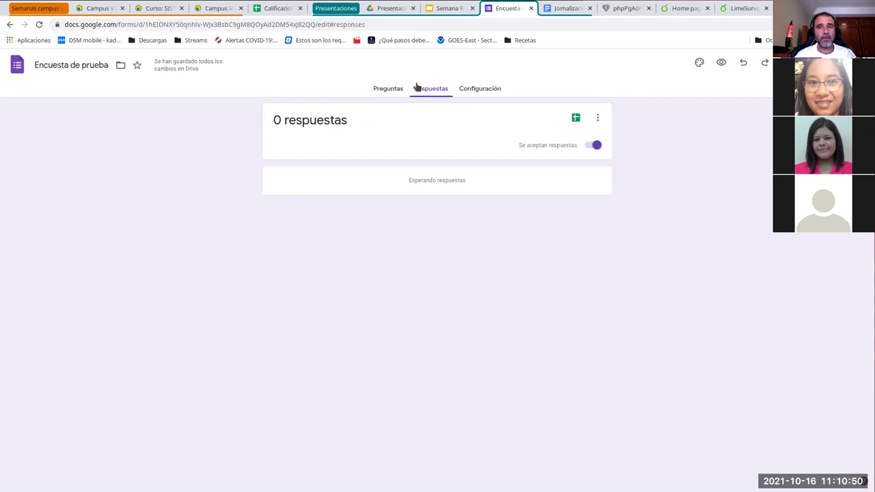
pyautogui.click(482, 89)
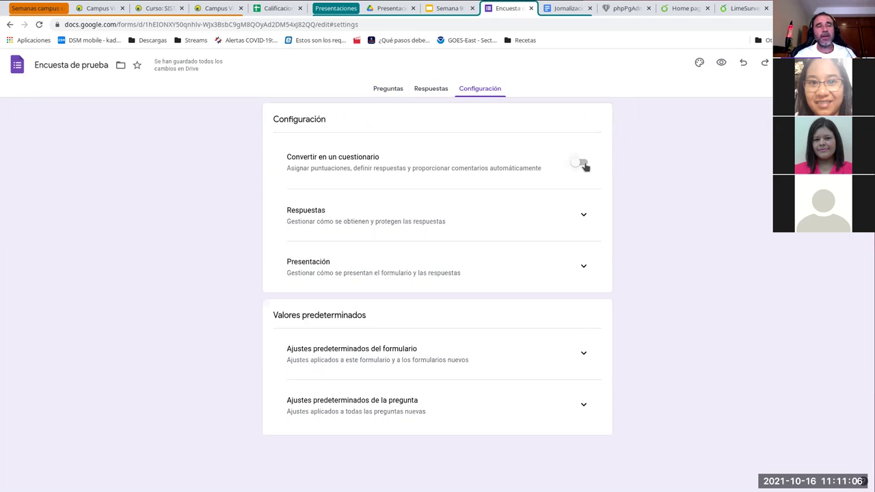
# Step: Turn on "Convertir en un cuestionario", look through its grading options, and turn it off again
pyautogui.click(581, 164)
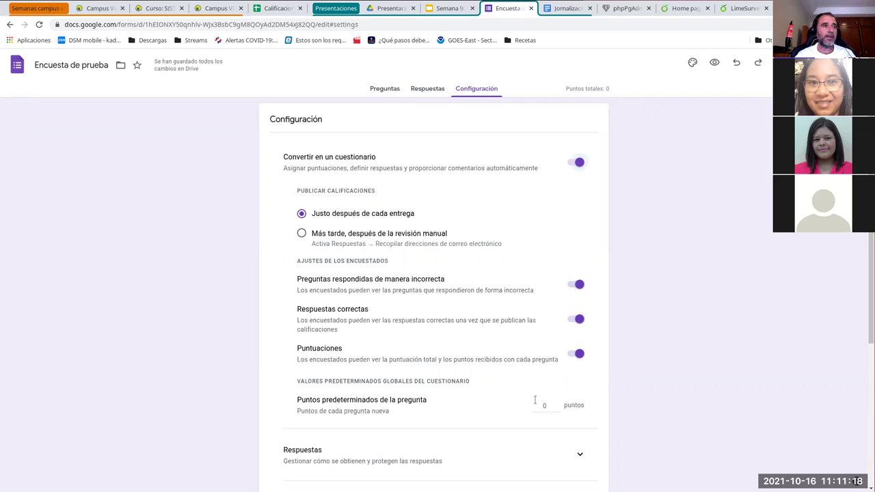
pyautogui.scroll(-1, 451, 357)
pyautogui.scroll(-1, 445, 356)
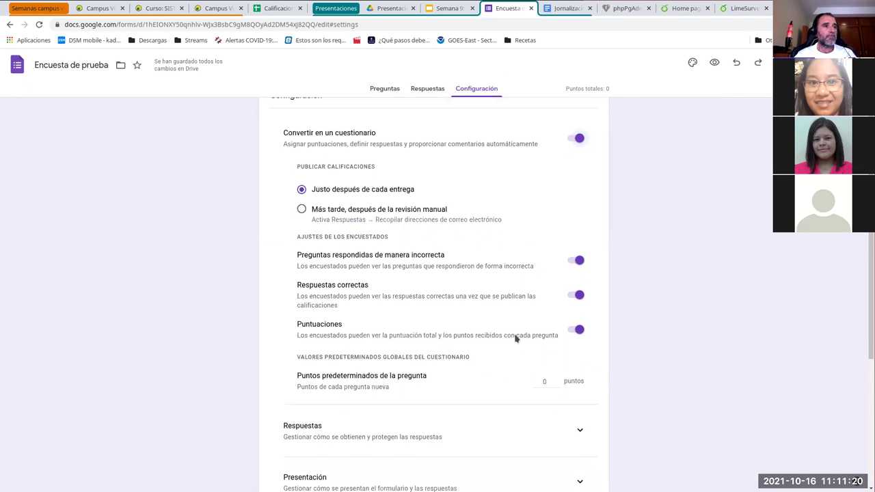
pyautogui.click(573, 139)
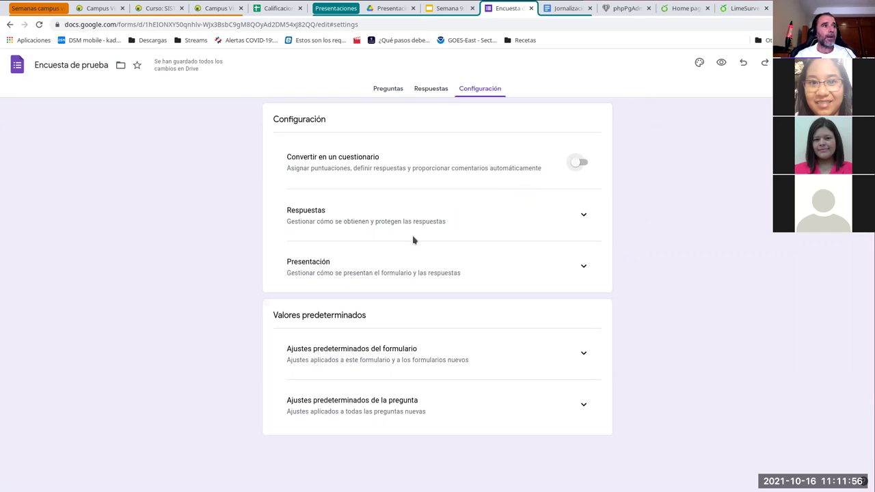
# Step: Try email address collection in the response settings, check the choices for sending respondents a copy, and switch collection off again
pyautogui.click(583, 216)
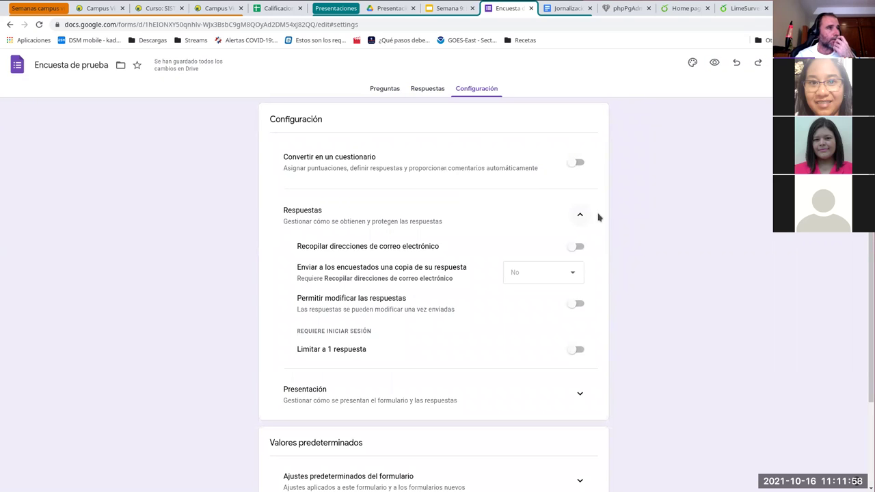
pyautogui.scroll(-3, 647, 245)
pyautogui.scroll(1, 607, 231)
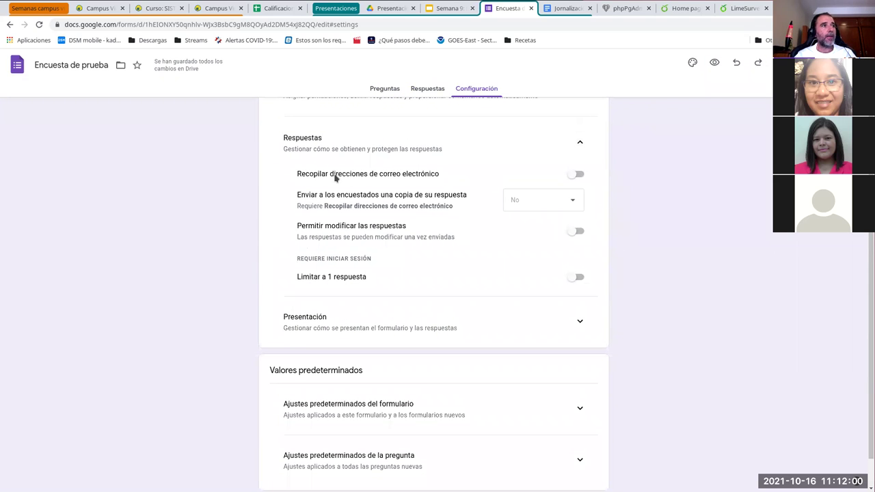
pyautogui.scroll(1, 636, 204)
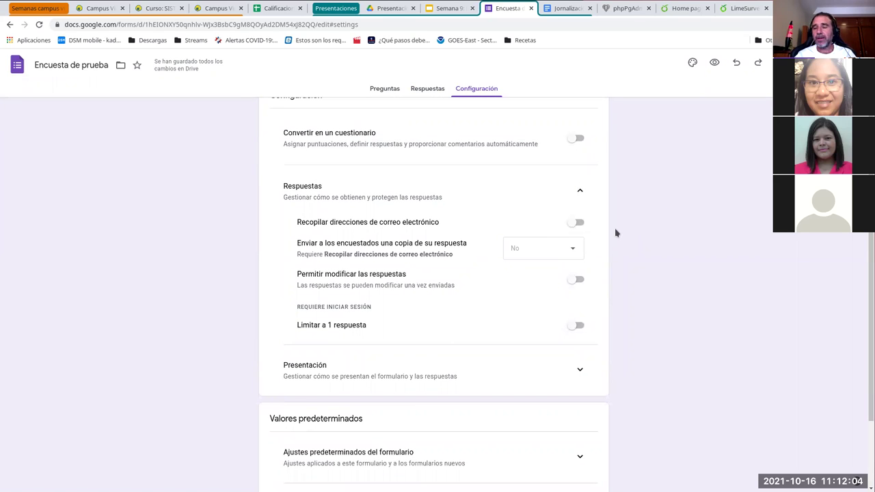
pyautogui.click(580, 223)
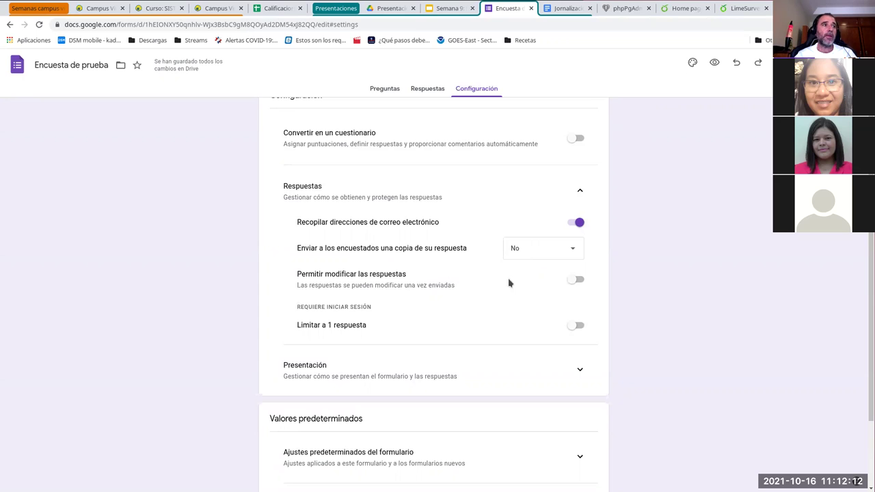
pyautogui.click(573, 251)
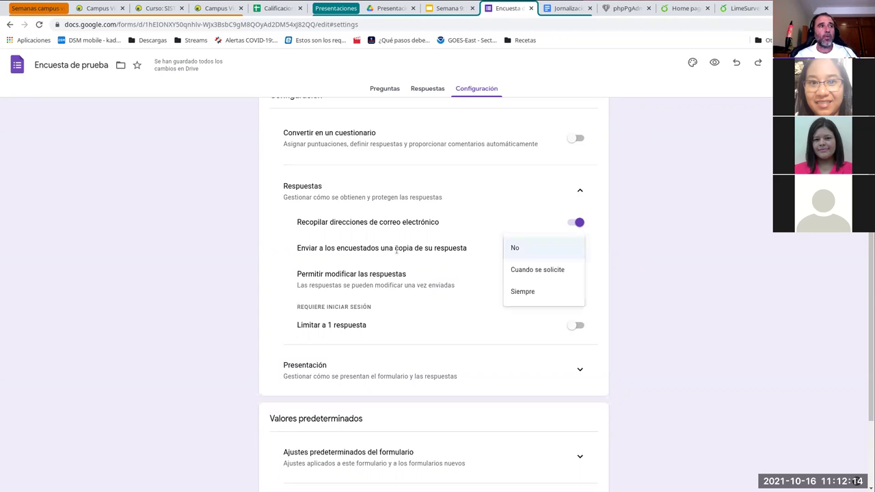
pyautogui.click(478, 253)
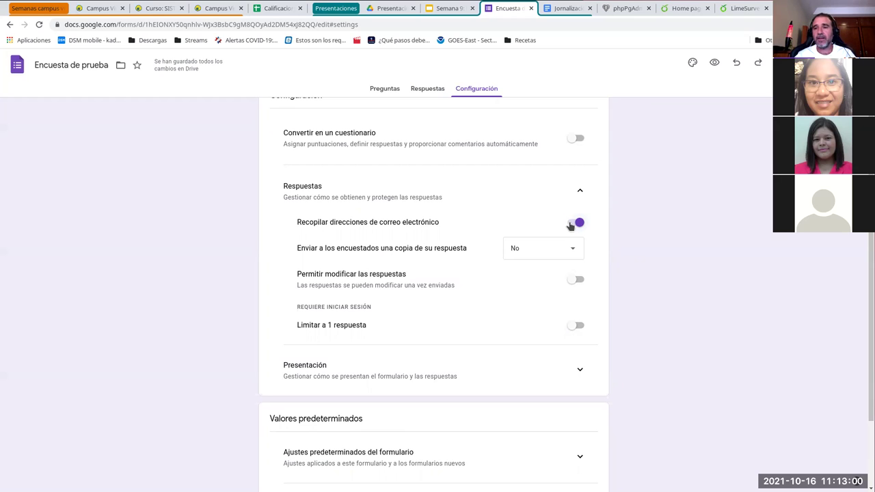
pyautogui.click(575, 223)
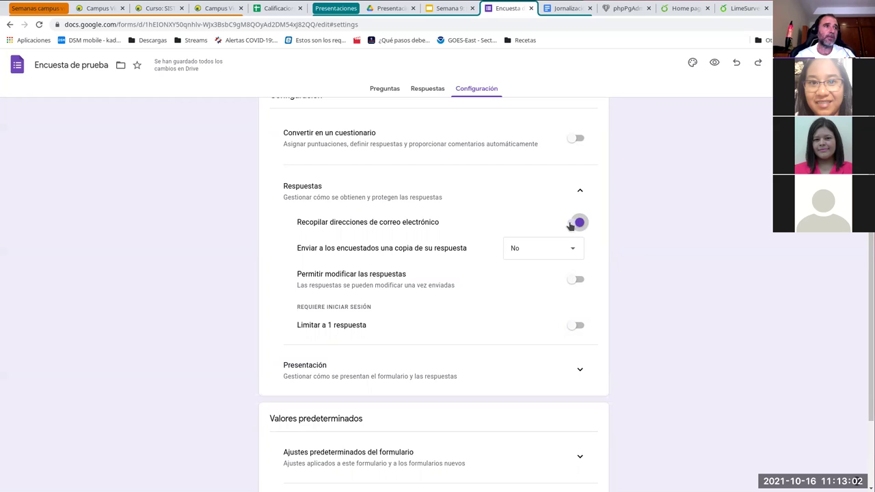
# Step: In the presentation settings, enable "Mostrar barra de progreso" and "Ver resumen de resultados"
pyautogui.click(580, 371)
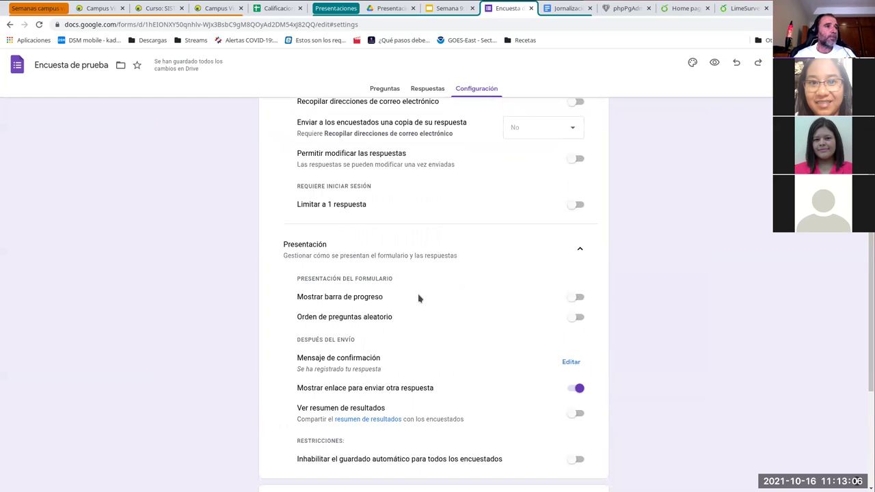
pyautogui.click(579, 298)
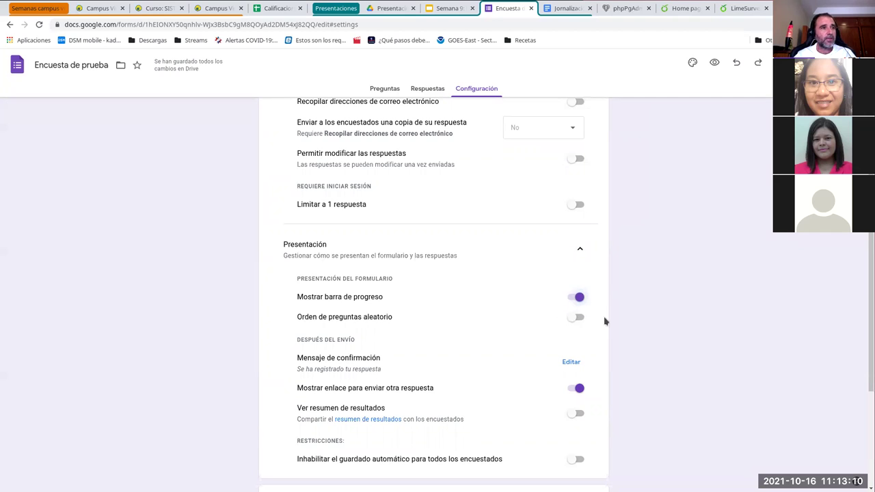
pyautogui.scroll(-1, 454, 375)
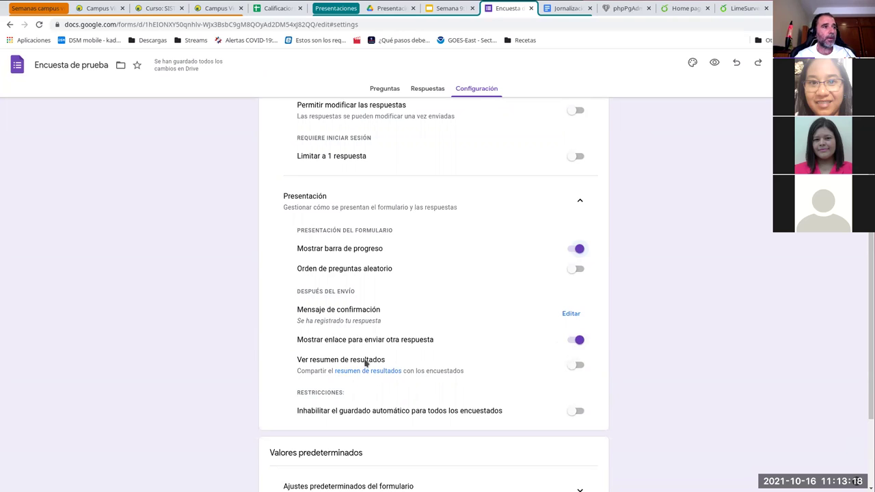
pyautogui.click(582, 367)
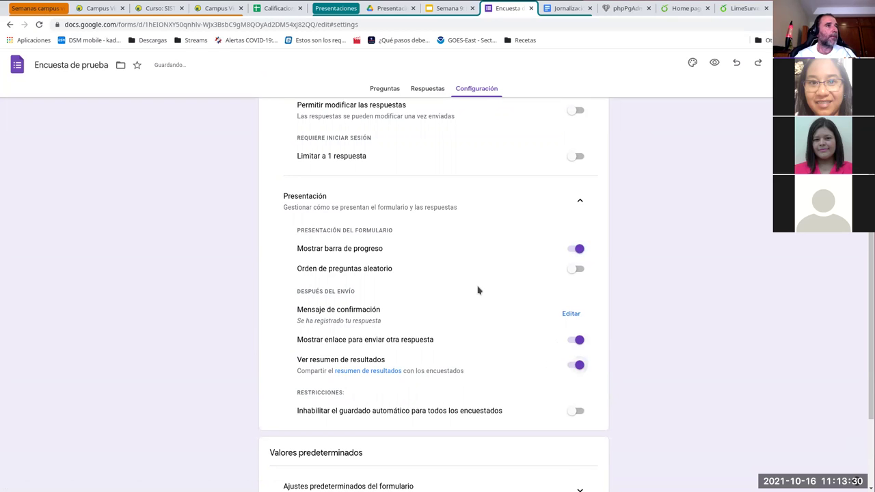
pyautogui.scroll(3, 486, 301)
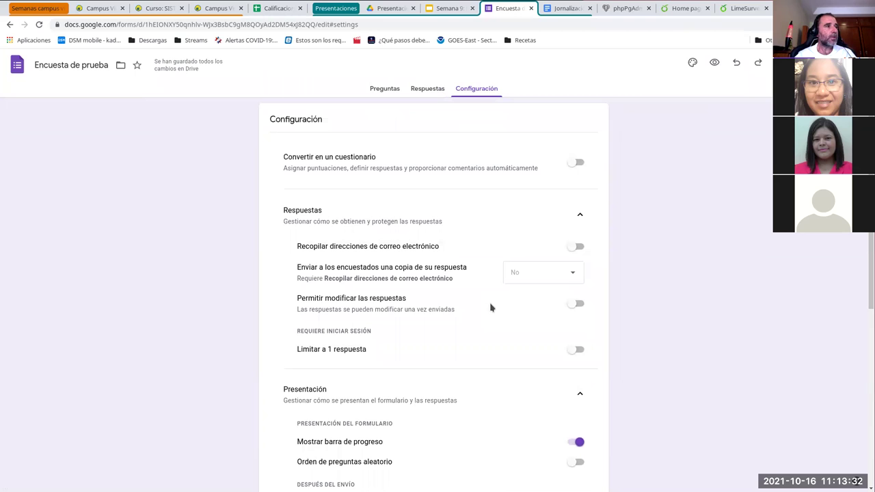
pyautogui.scroll(-1, 522, 340)
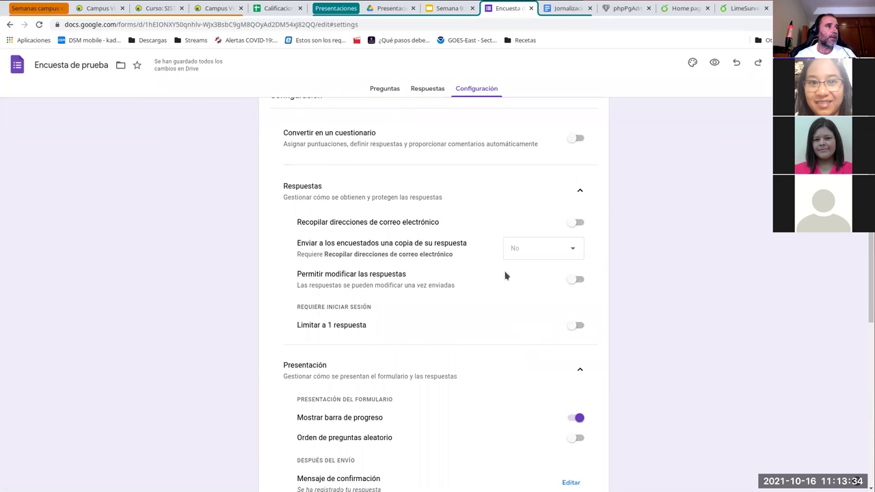
pyautogui.scroll(-3, 489, 330)
pyautogui.scroll(3, 487, 322)
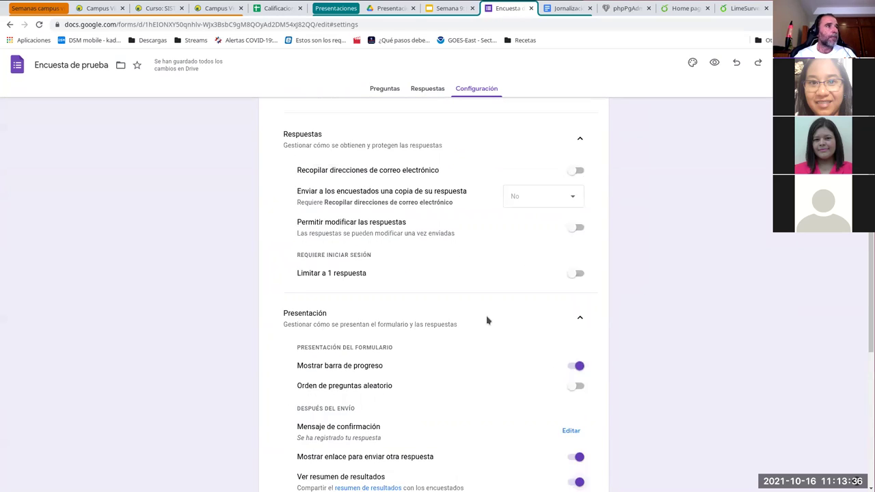
# Step: Return to the form's questions and open the untitled question's title for editing
pyautogui.click(390, 91)
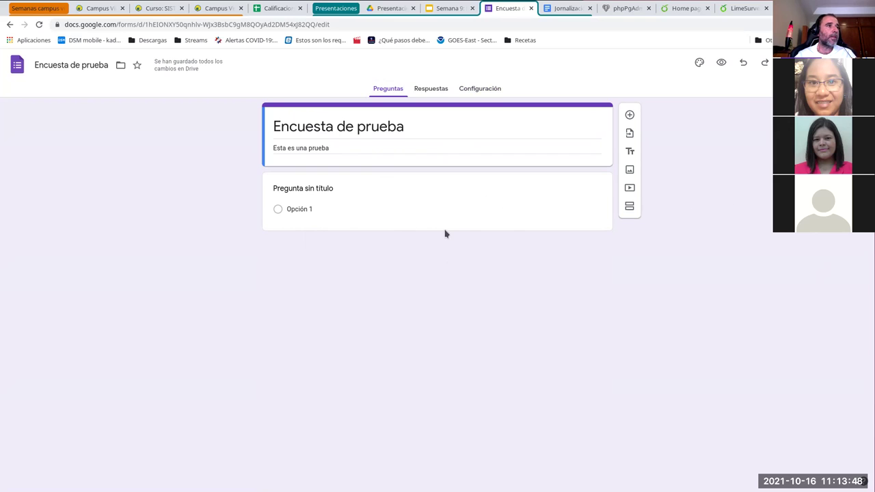
pyautogui.click(354, 211)
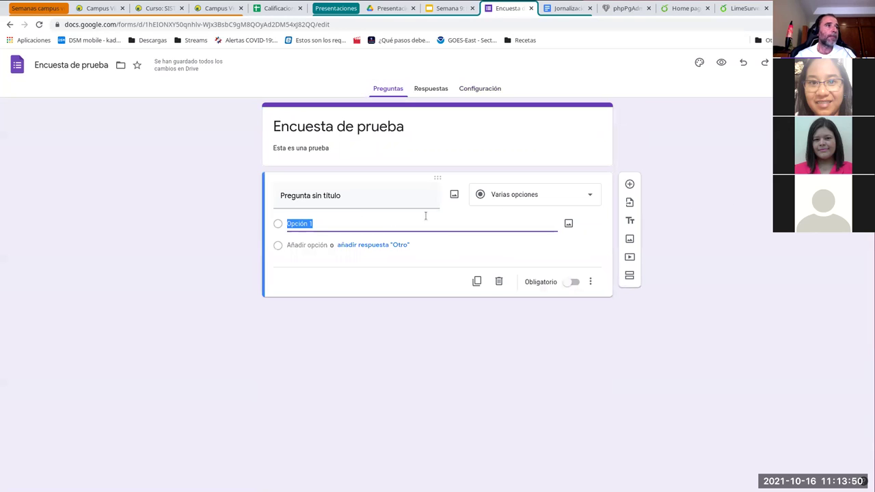
pyautogui.click(380, 198)
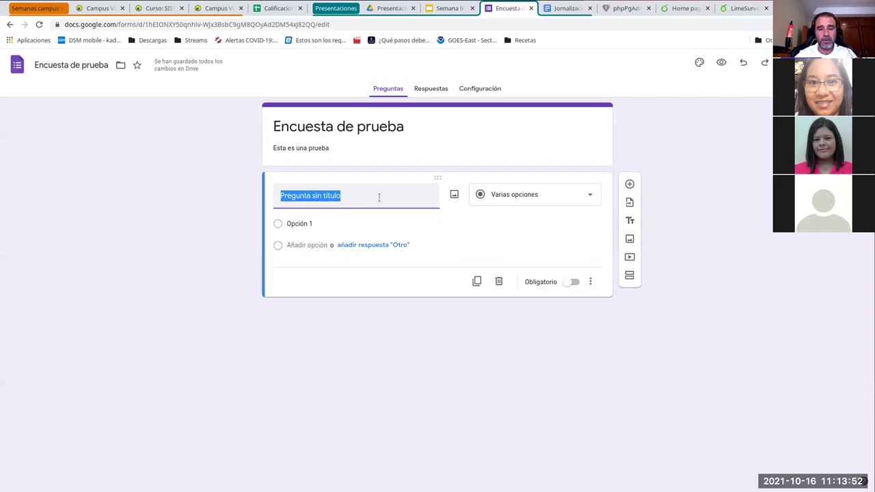
pyautogui.write('Pregunta')
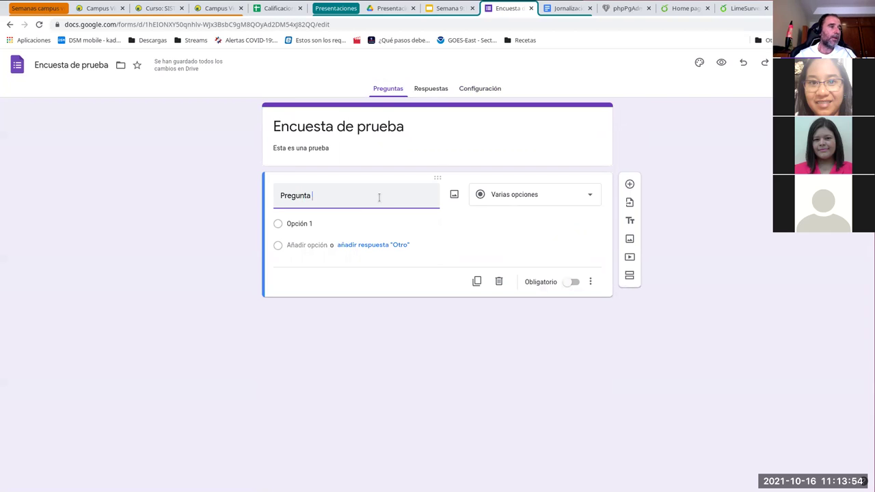
pyautogui.press('BackSpace')
pyautogui.press('BackSpace')
pyautogui.write('º')
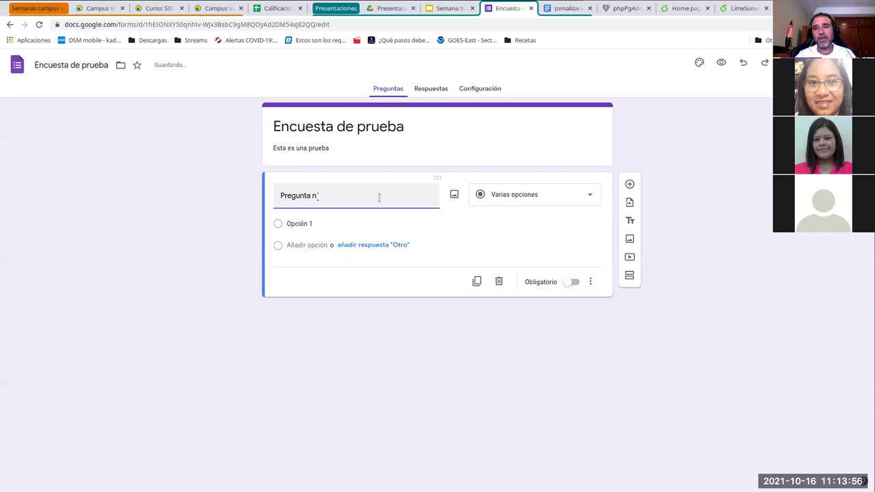
pyautogui.press('BackSpace')
pyautogui.press('BackSpace')
pyautogui.press('BackSpace')
pyautogui.press('BackSpace')
pyautogui.press('BackSpace')
pyautogui.press('BackSpace')
pyautogui.press('BackSpace')
pyautogui.press('BackSpace')
pyautogui.press('BackSpace')
pyautogui.press('BackSpace')
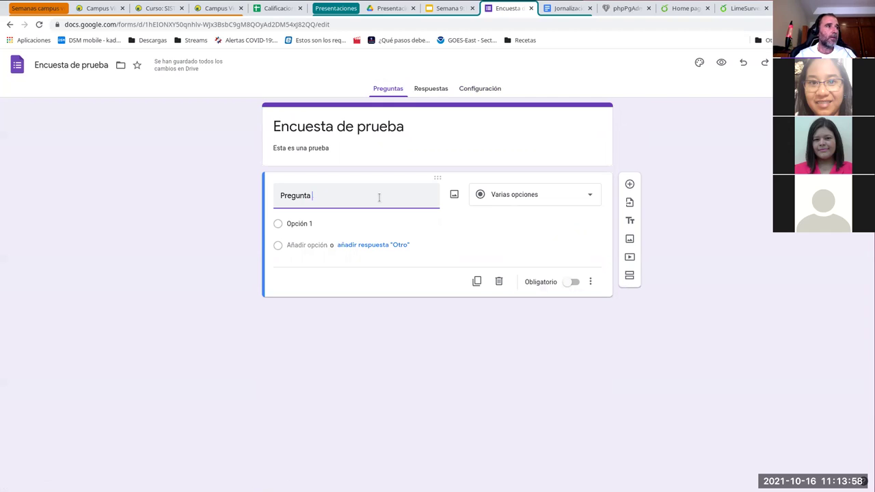
# Step: Title the question "Elija una de las siguientes opciones"
pyautogui.write('Eli')
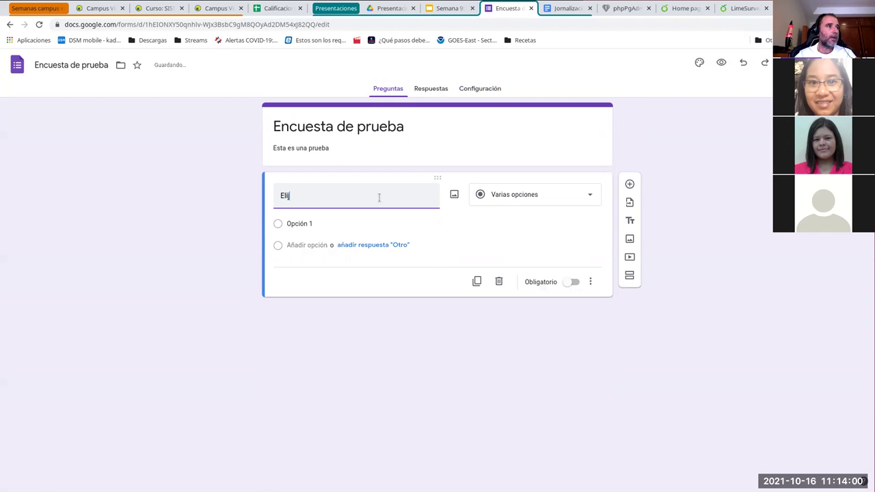
pyautogui.write('ja una de las s')
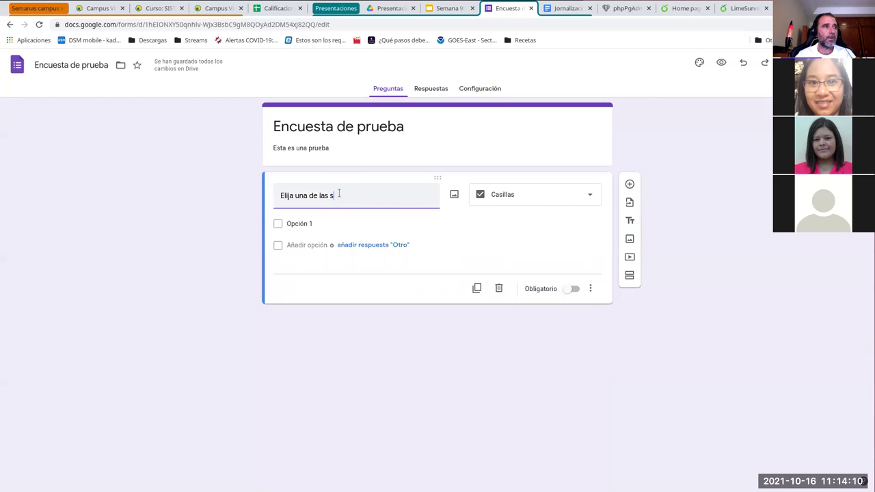
pyautogui.write('iguiente')
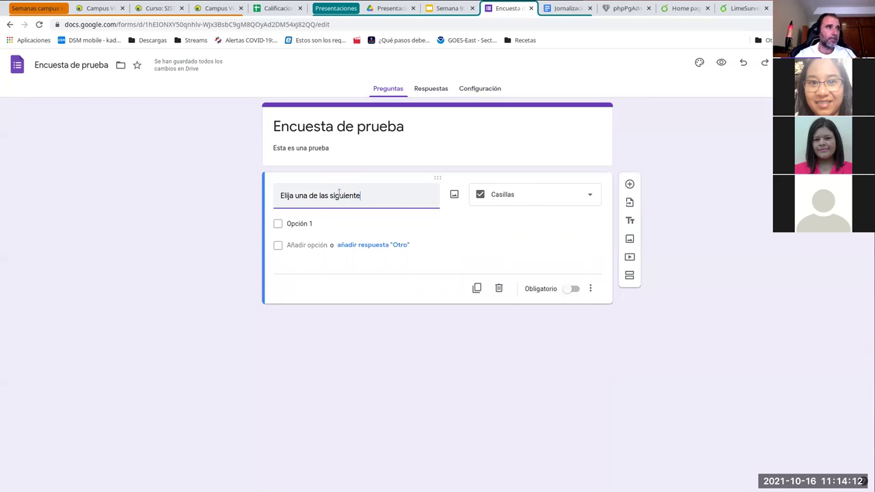
pyautogui.write('s opciones')
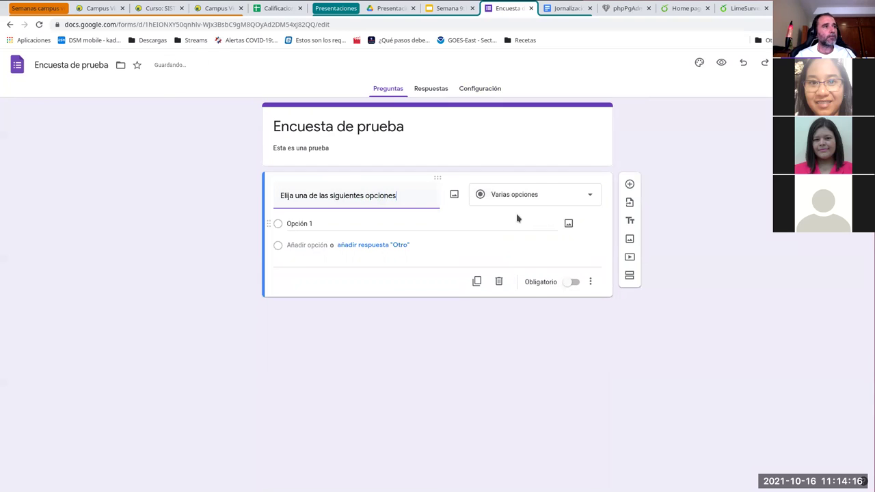
# Step: Review the question types, keep "Varias opciones", and add Opción 2, Opción 3 and an "Otro" answer
pyautogui.click(580, 201)
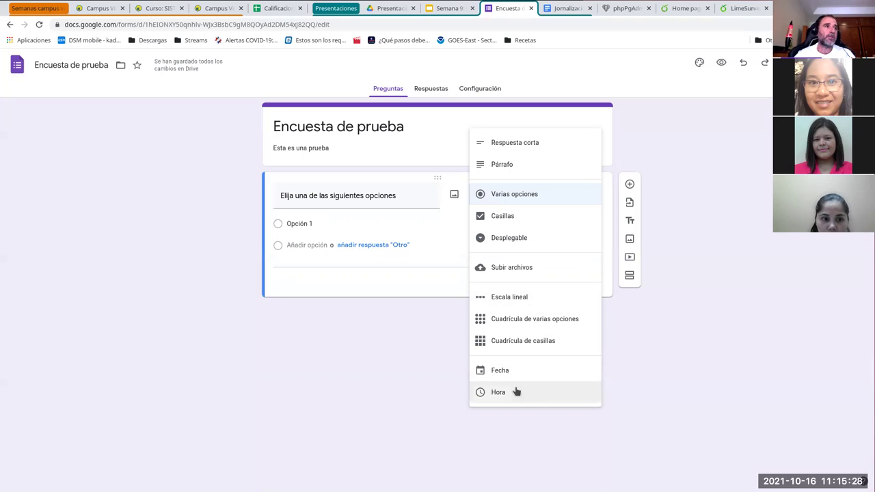
pyautogui.click(501, 198)
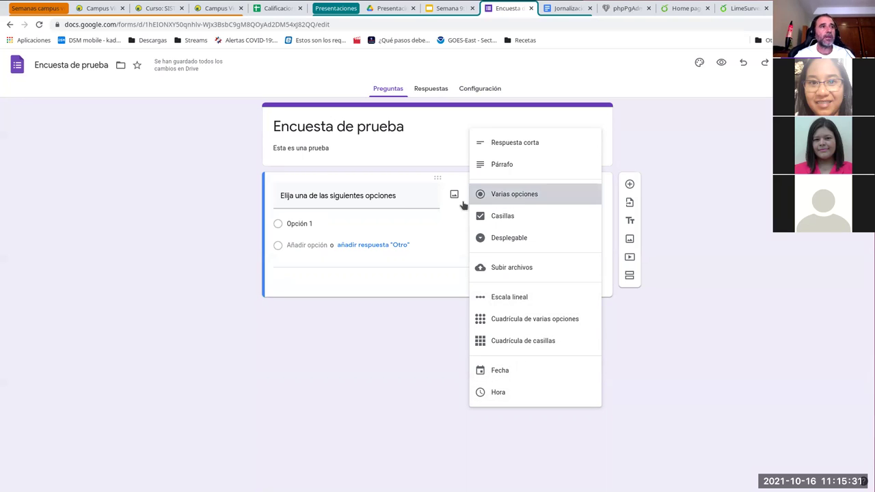
pyautogui.click(308, 246)
pyautogui.click(308, 267)
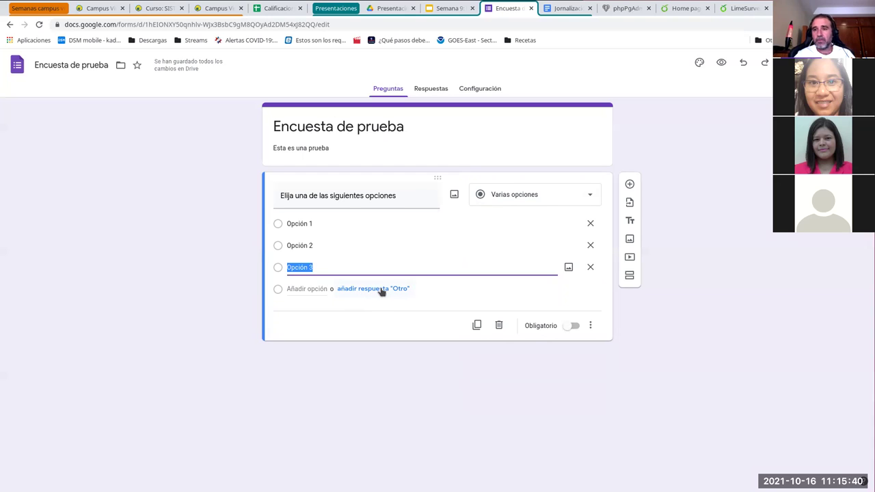
pyautogui.click(380, 290)
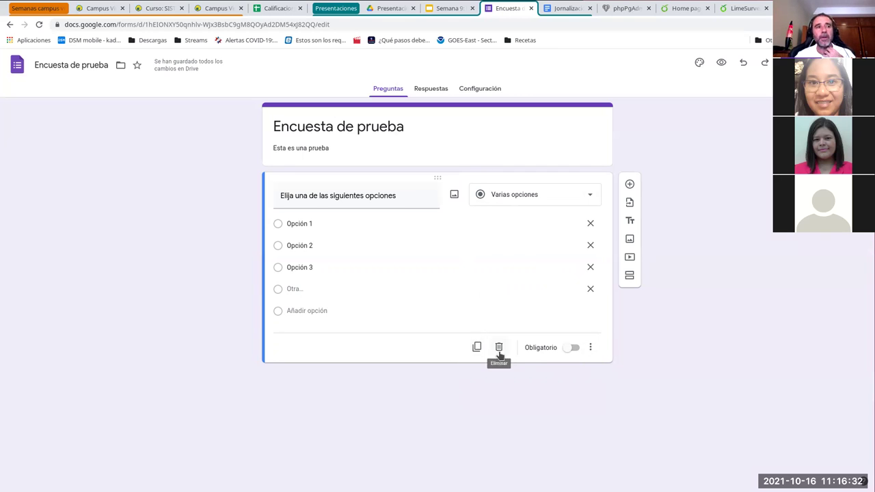
# Step: Make the question mandatory and give it the description "Ayuda de la pregunta"
pyautogui.click(575, 348)
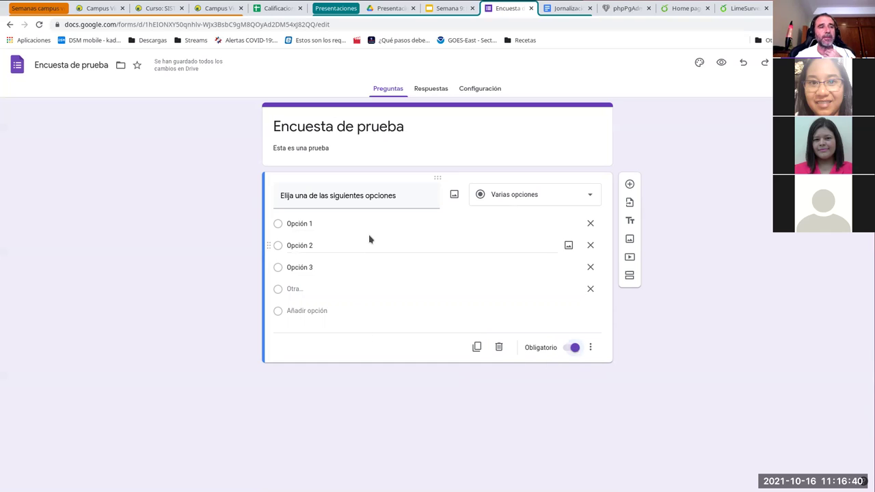
pyautogui.click(591, 347)
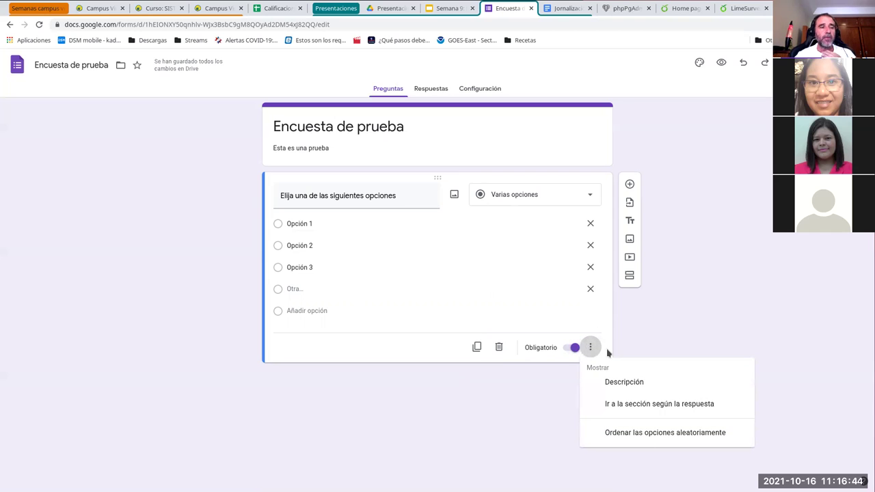
pyautogui.click(628, 384)
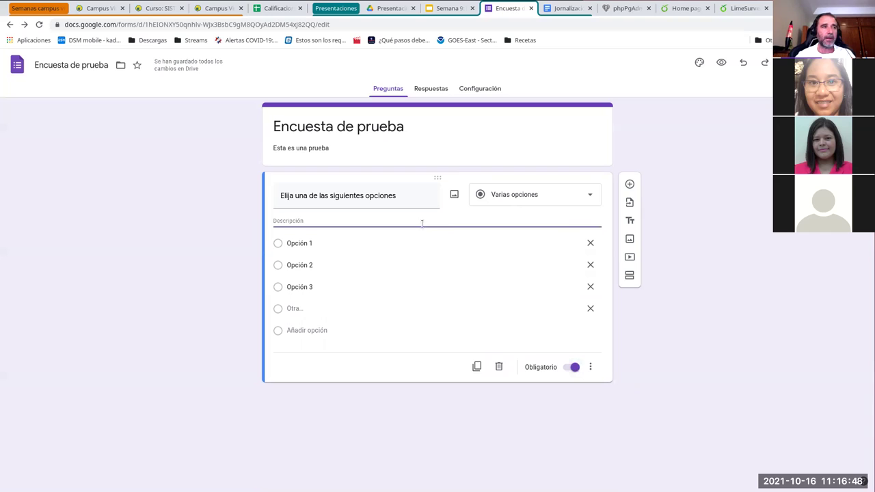
pyautogui.write('Ayu')
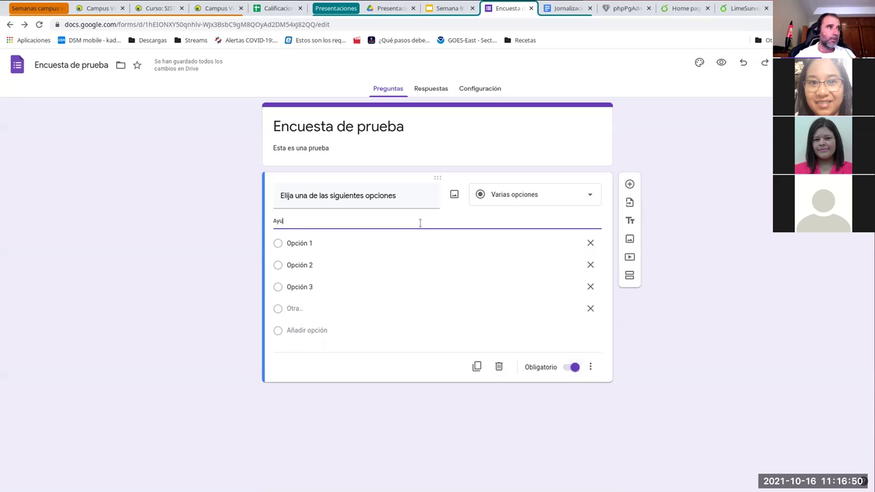
pyautogui.write('da de la pregu')
pyautogui.press('BackSpace')
pyautogui.write('gu')
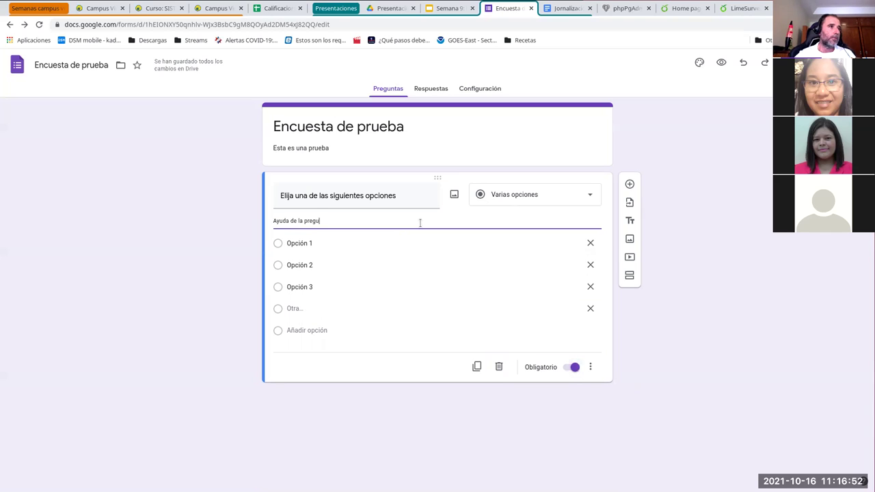
pyautogui.click(591, 368)
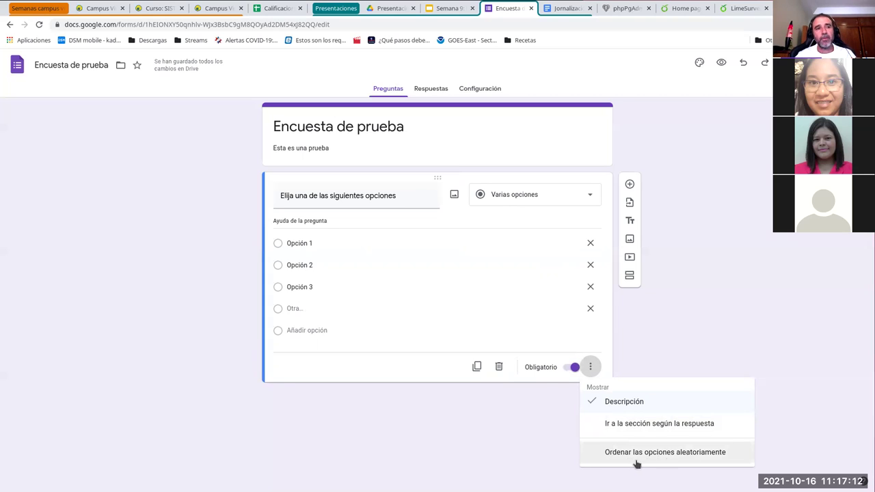
pyautogui.click(333, 363)
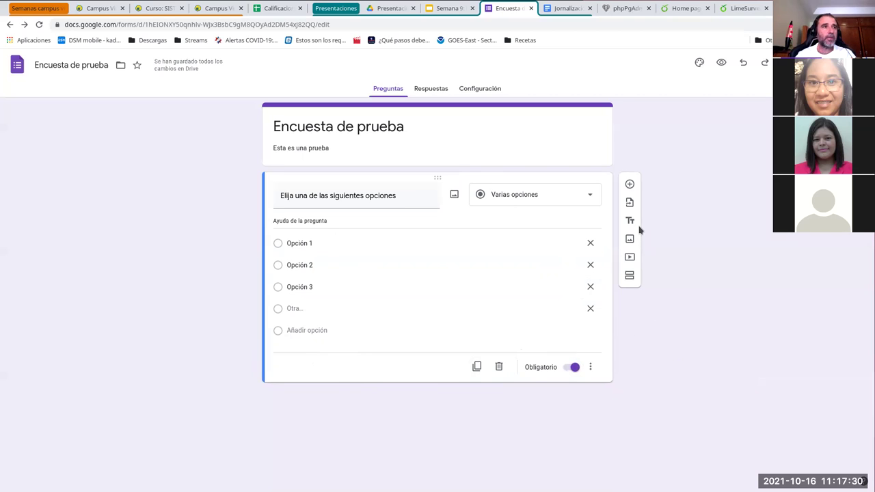
# Step: Add a second question of type "Párrafo" titled "Amplíe en este espacio"
pyautogui.click(630, 186)
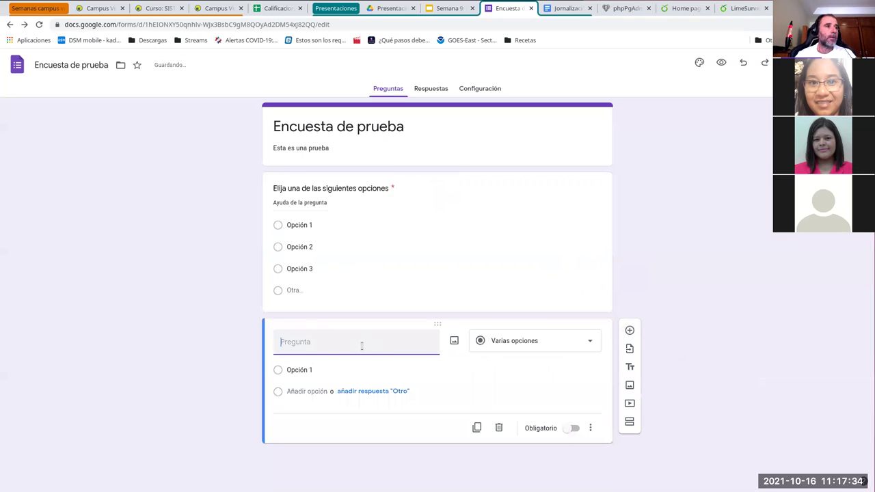
pyautogui.write('Amplie')
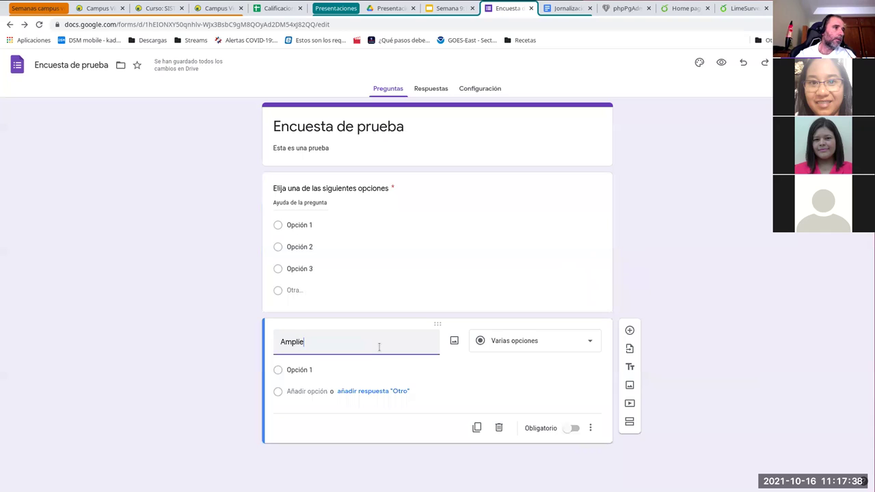
pyautogui.write(' en este espaci')
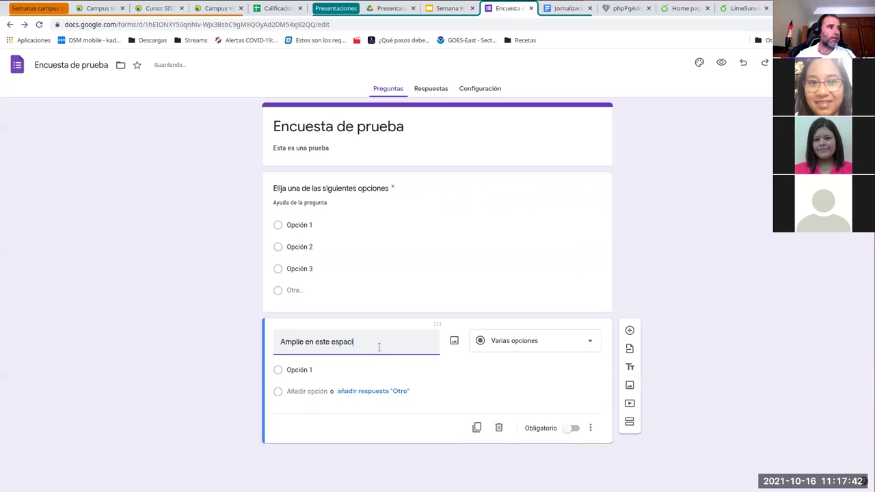
pyautogui.write('o')
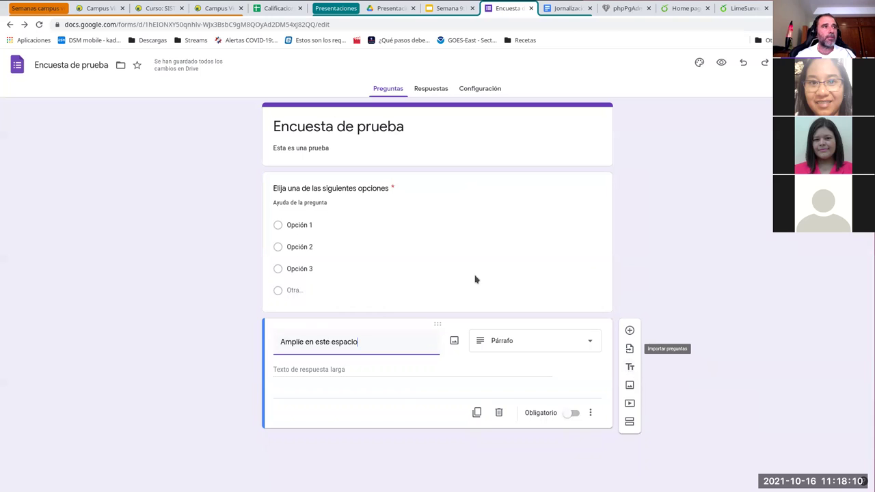
# Step: Add a new section after the "Amplíe en este espacio" question and look over the form's two sections
pyautogui.click(630, 422)
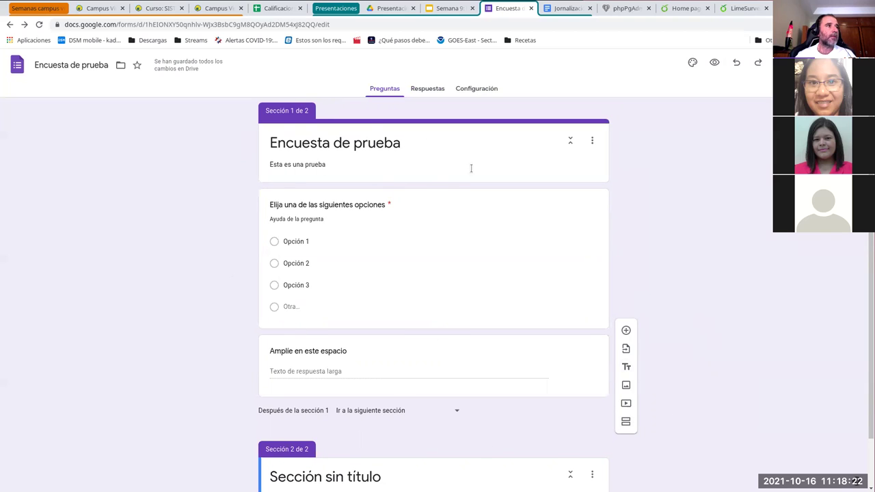
pyautogui.scroll(-2, 445, 369)
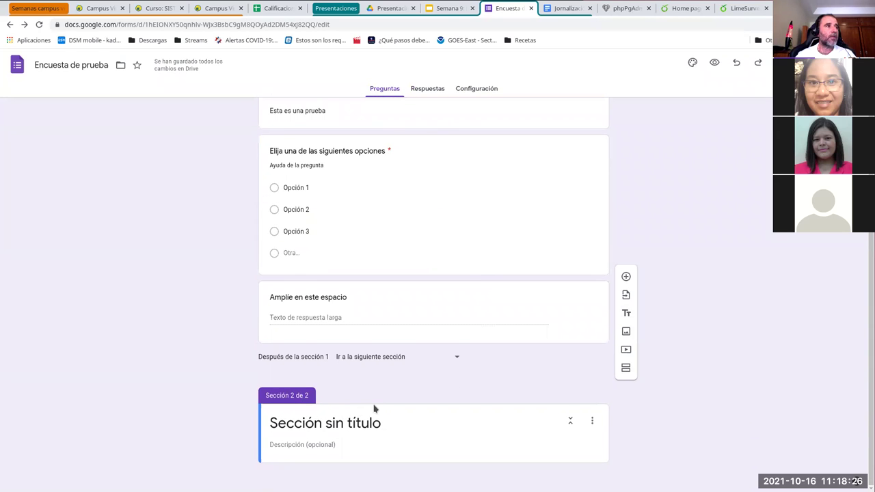
pyautogui.scroll(2, 374, 409)
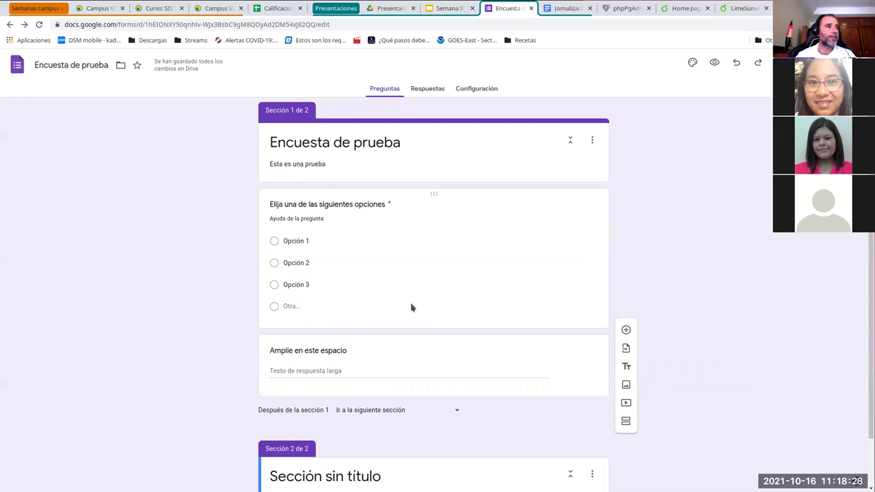
pyautogui.scroll(-2, 411, 308)
pyautogui.click(330, 425)
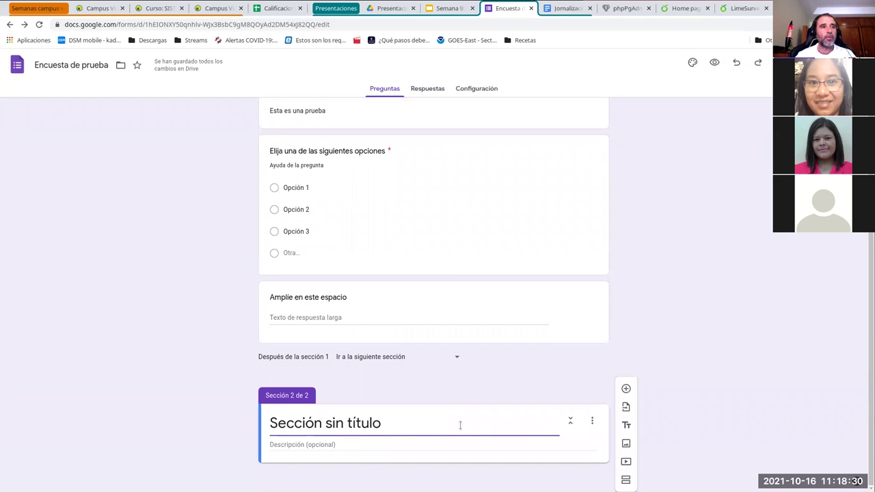
pyautogui.scroll(2, 604, 315)
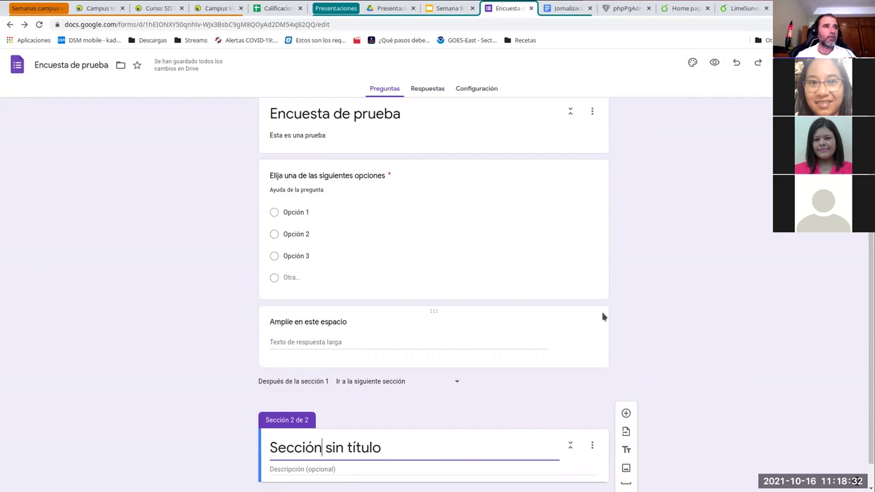
# Step: Try a title and description block below the first question and delete it again
pyautogui.click(557, 222)
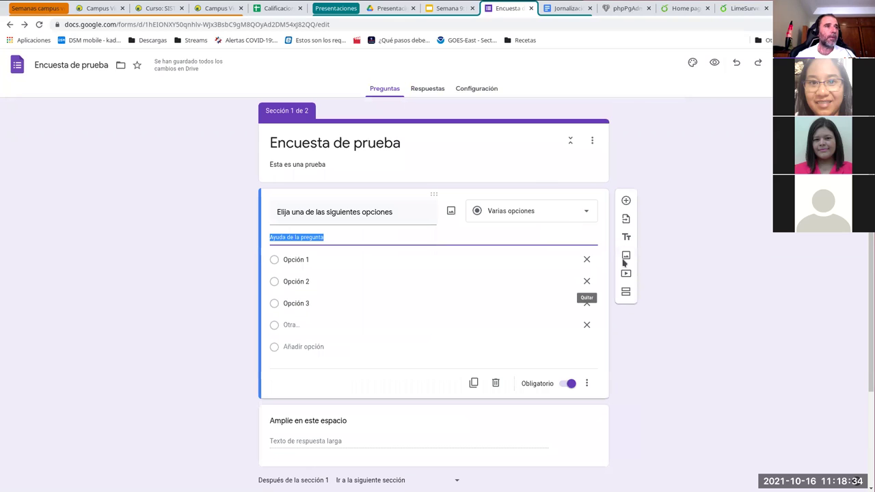
pyautogui.click(626, 237)
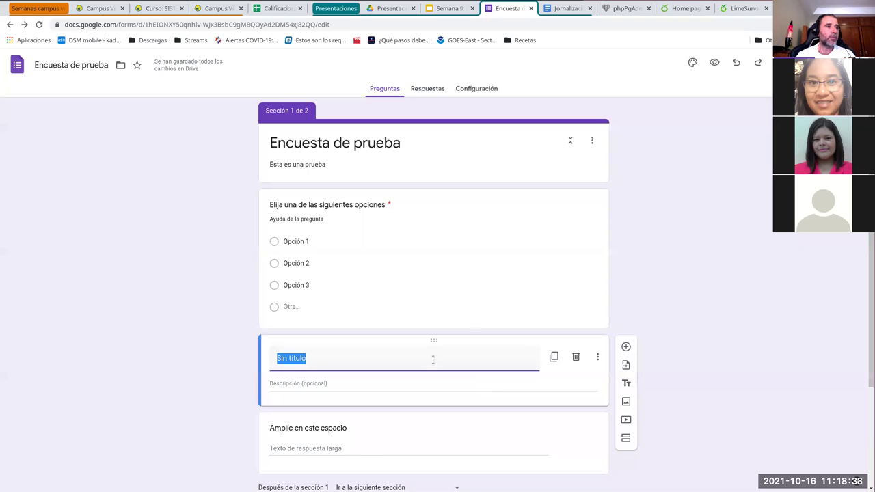
pyautogui.click(575, 356)
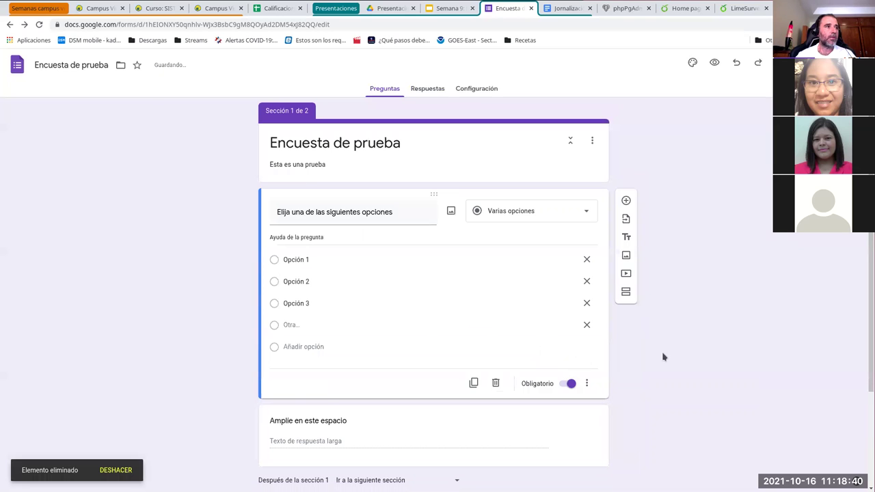
# Step: Title the form's second section "Título de la sección 2"
pyautogui.scroll(-2, 664, 371)
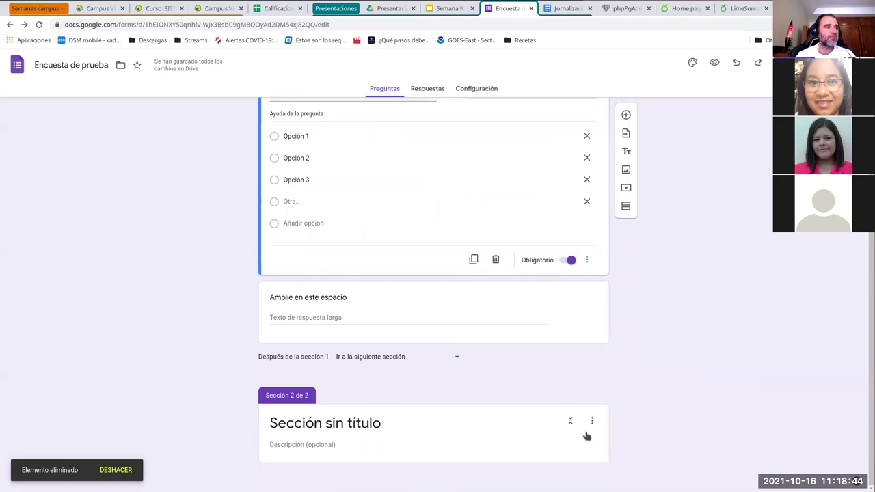
pyautogui.click(376, 424)
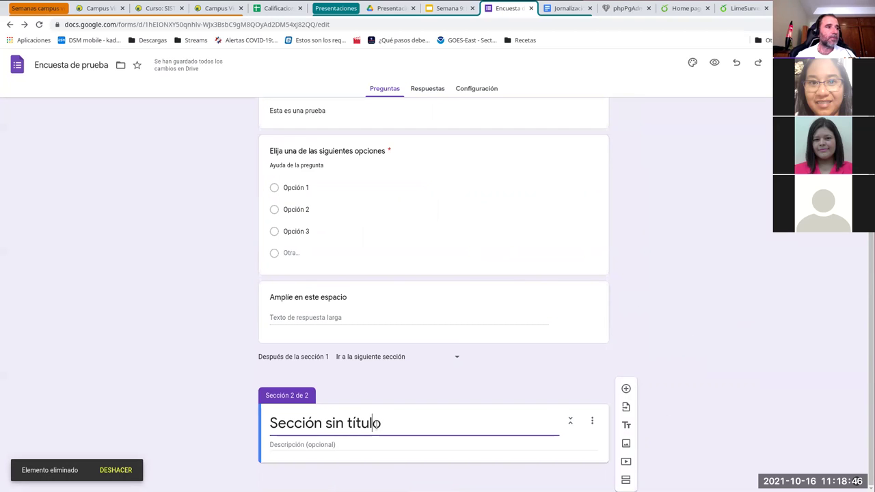
pyautogui.tripleClick(376, 424)
pyautogui.write('Títul')
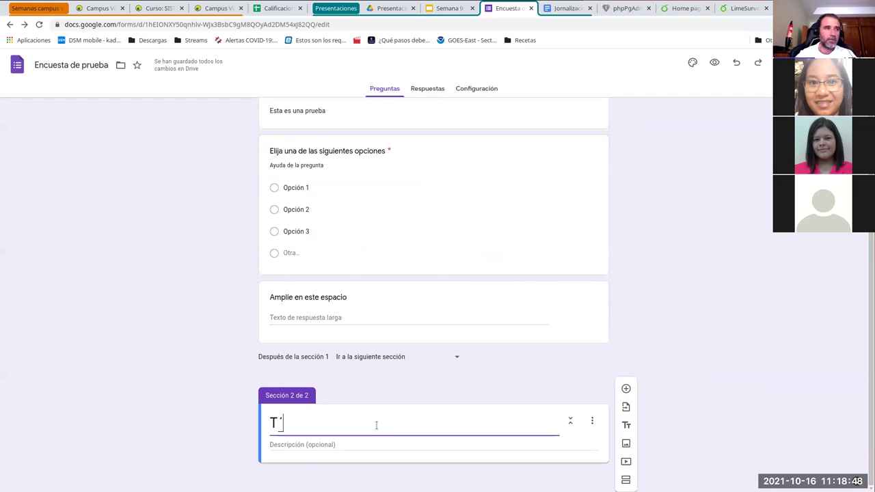
pyautogui.write('o de la s')
pyautogui.press('BackSpace')
pyautogui.write('la sección 2')
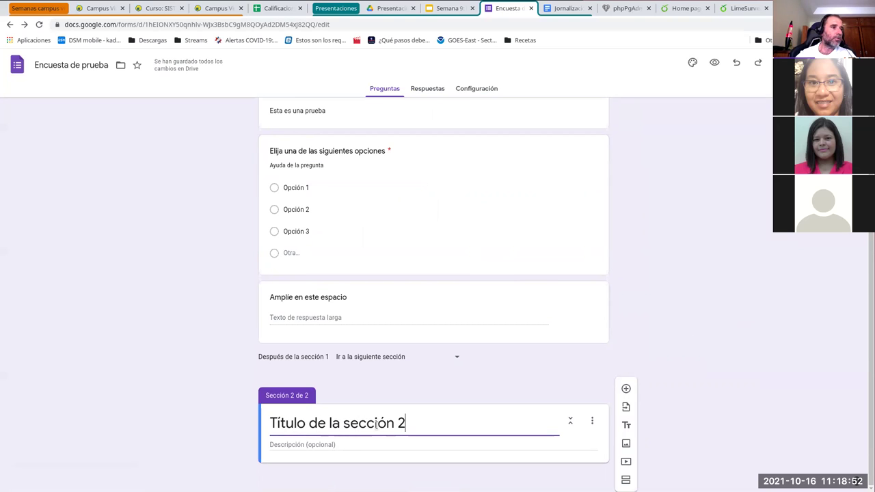
# Step: Add a question of type "Escala lineal" to section 2, titled "Valore del 1 al 10", with a scale from 1 to 10
pyautogui.scroll(1, 647, 233)
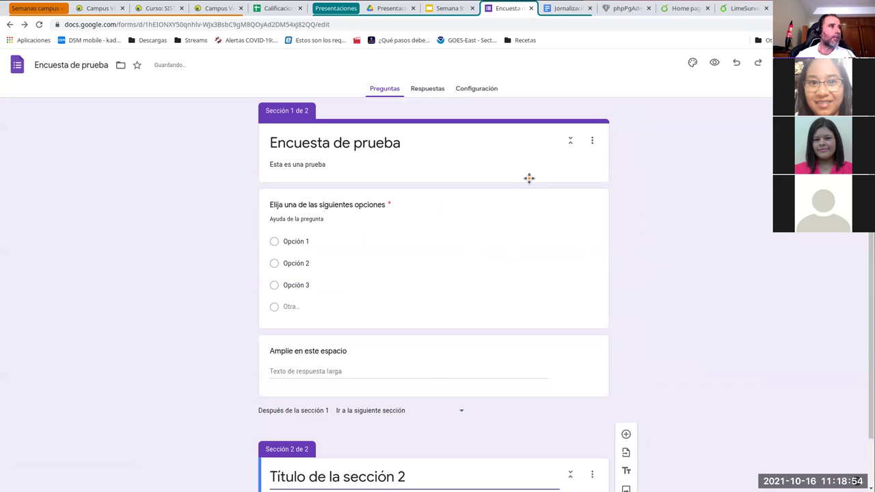
pyautogui.scroll(-1, 767, 361)
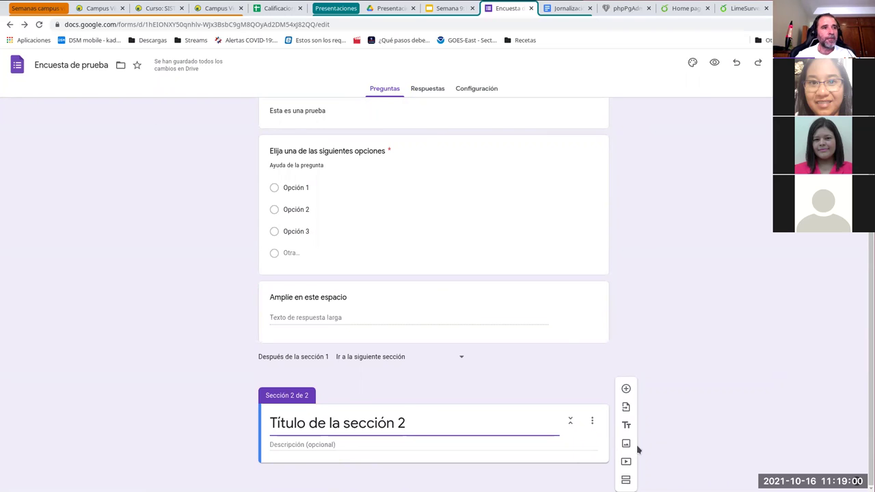
pyautogui.click(626, 389)
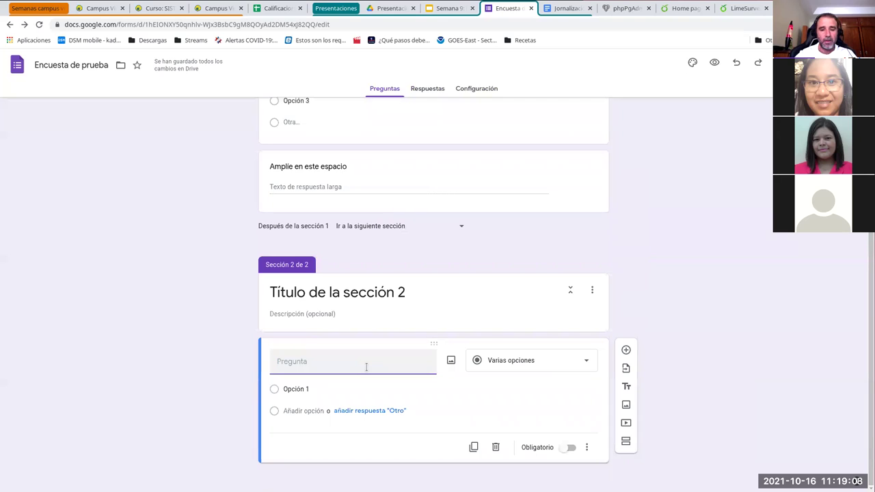
pyautogui.write('Valore')
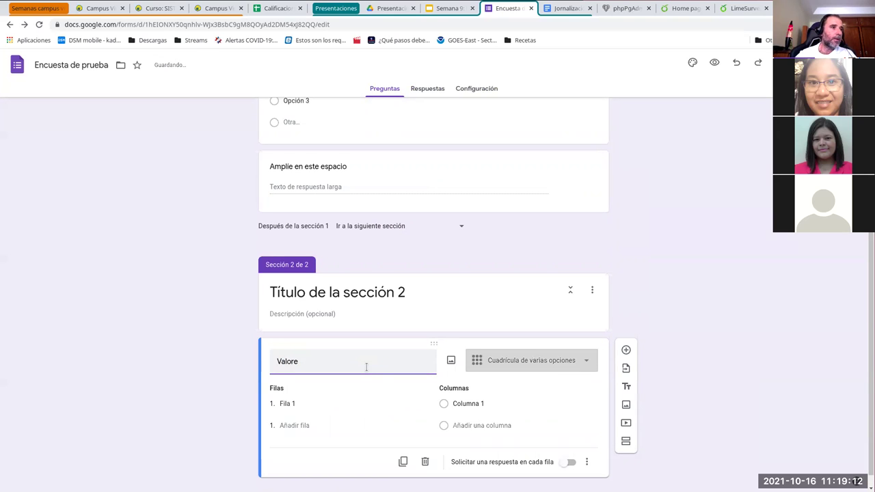
pyautogui.write(' del 1 al 5')
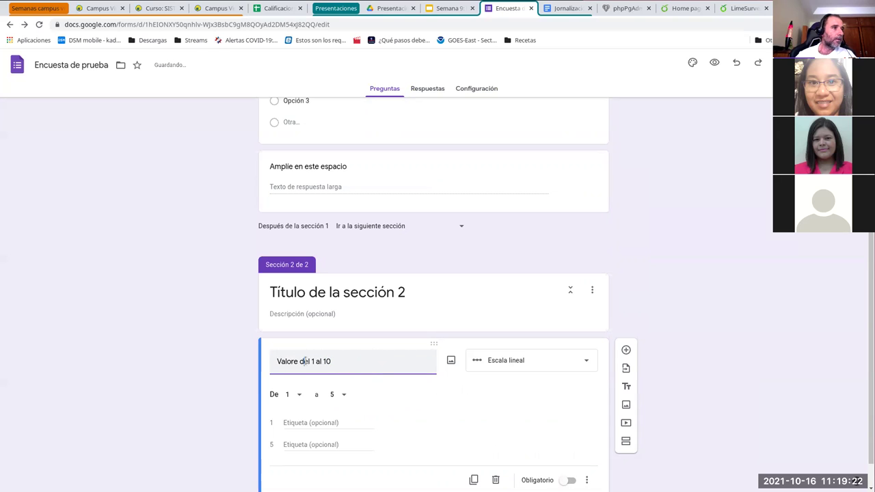
pyautogui.click(343, 394)
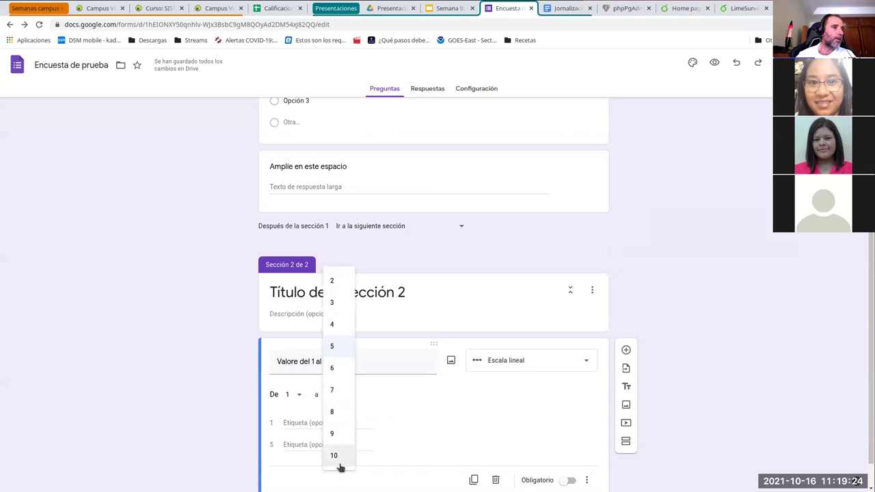
pyautogui.tripleClick(290, 361)
pyautogui.click(331, 361)
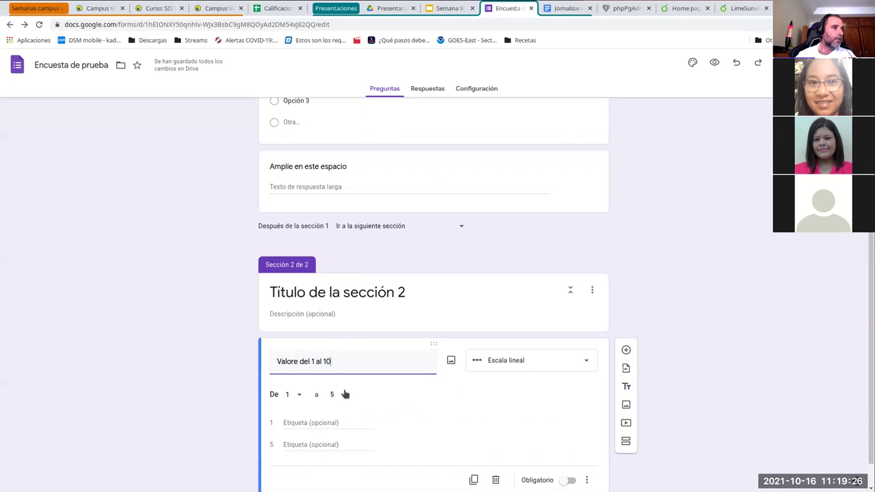
pyautogui.click(344, 394)
pyautogui.click(337, 455)
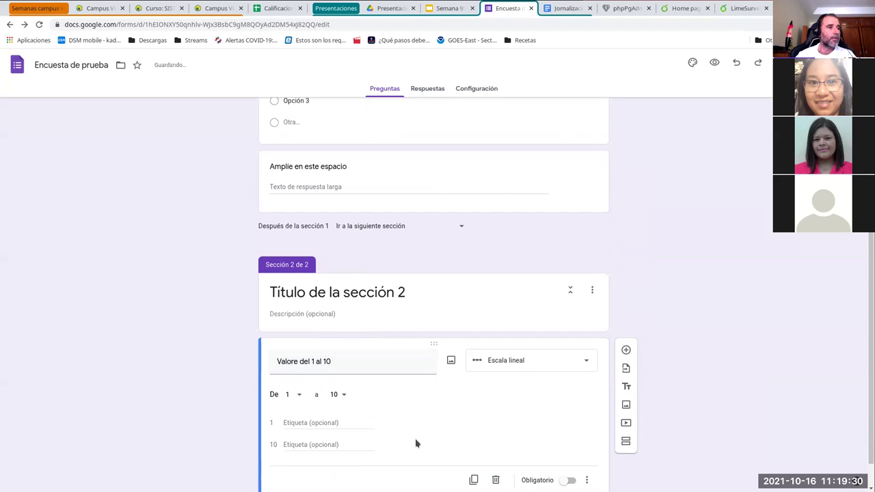
# Step: Label the scale's low end "Lo peor" and its high end "Lo mejor", and make the question mandatory
pyautogui.click(329, 422)
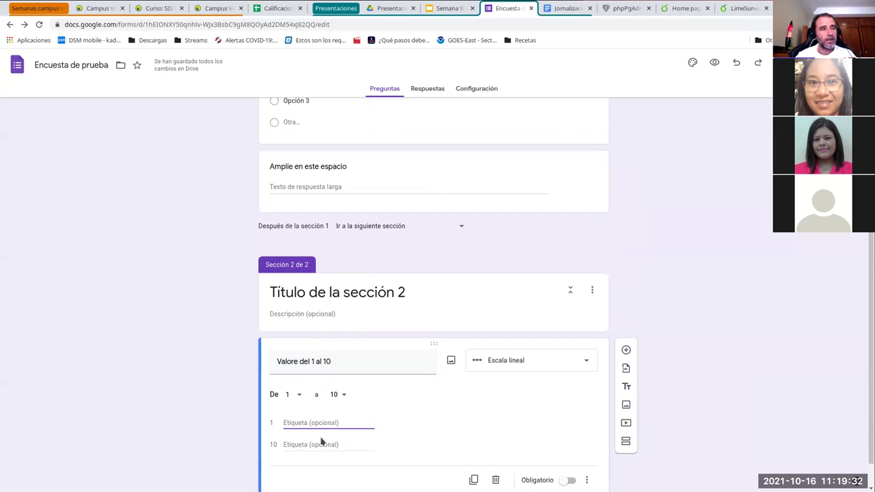
pyautogui.write('Lo peor')
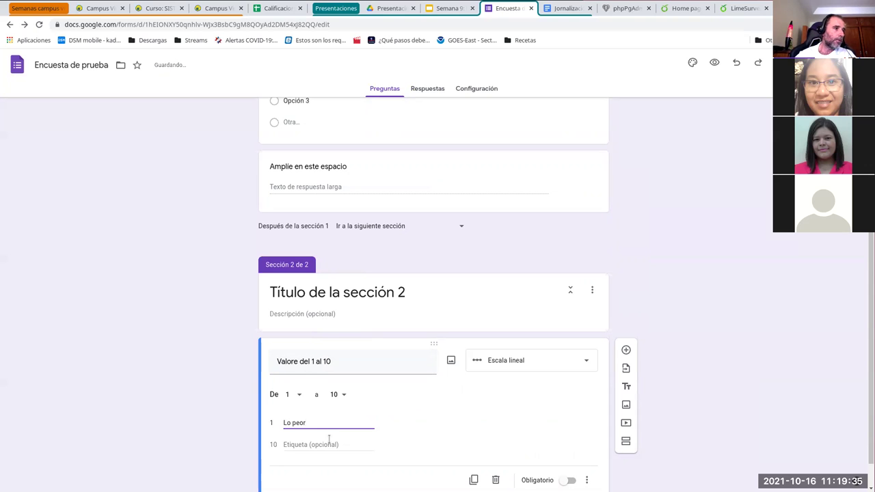
pyautogui.click(329, 441)
pyautogui.write('Lo mejor')
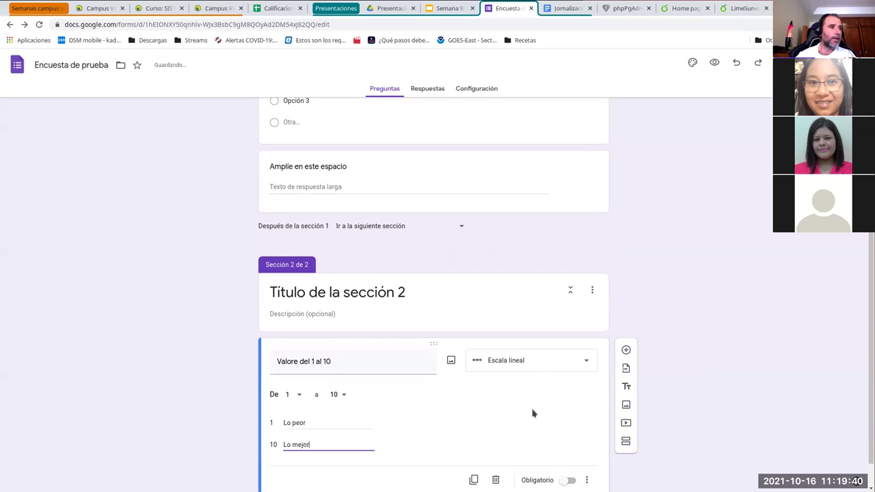
pyautogui.scroll(-1, 534, 412)
pyautogui.click(573, 449)
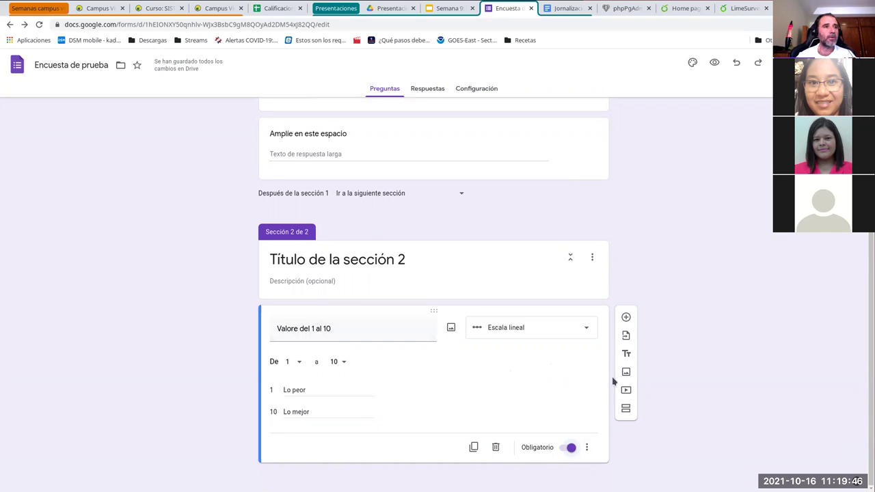
# Step: Add a third section after the scale question and title it "Sección final"
pyautogui.click(625, 410)
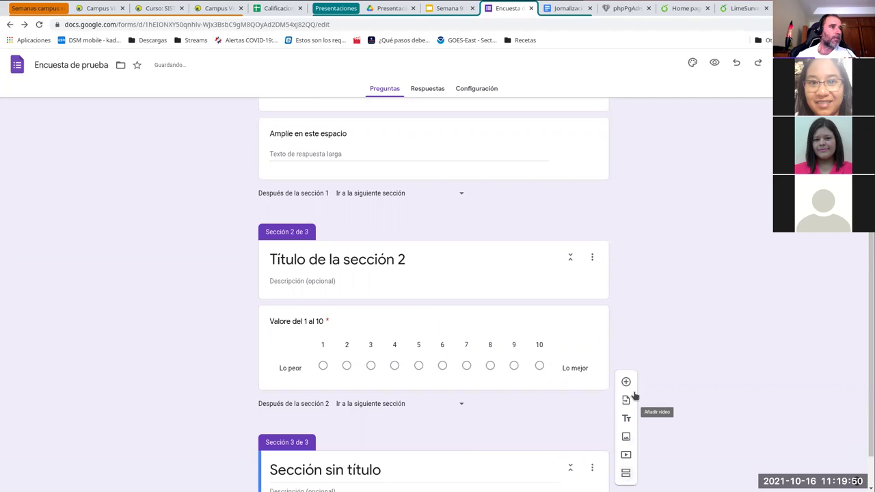
pyautogui.click(326, 422)
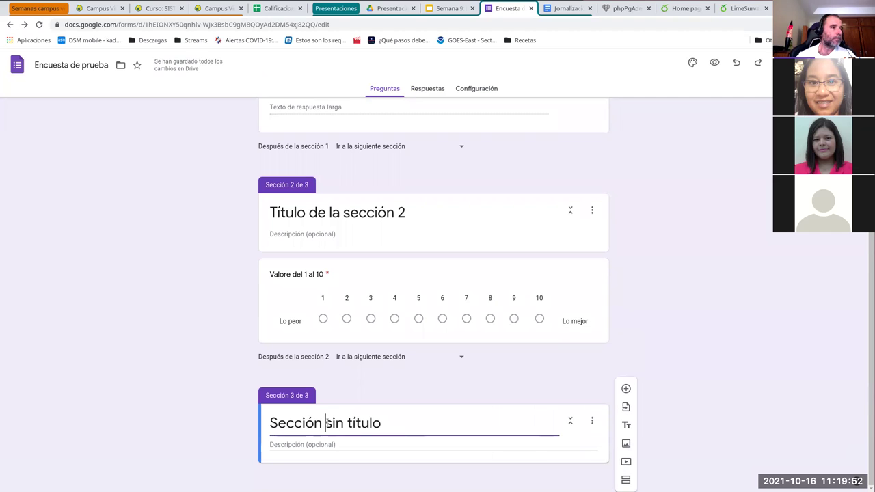
pyautogui.moveTo(325, 425); pyautogui.dragTo(450, 439)
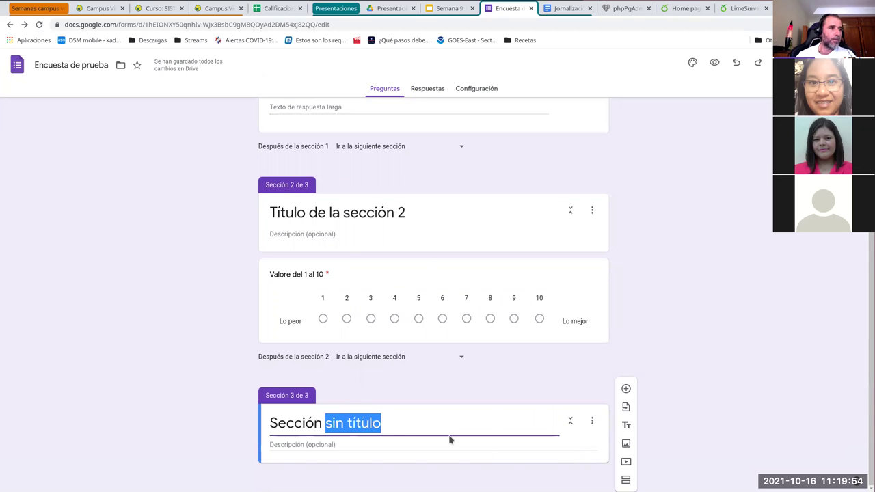
pyautogui.write('final')
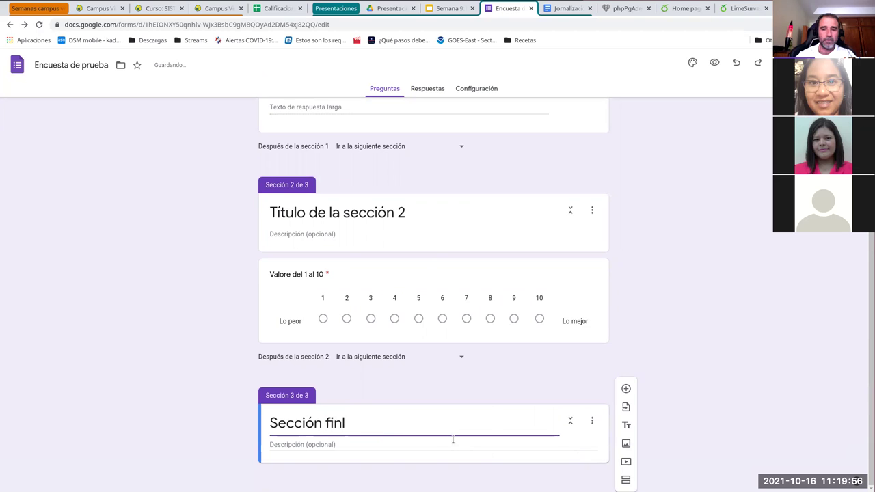
# Step: Add a question of type "Cuadrícula de varias opciones" to the final section, titled "Qué le parece esto"
pyautogui.click(626, 389)
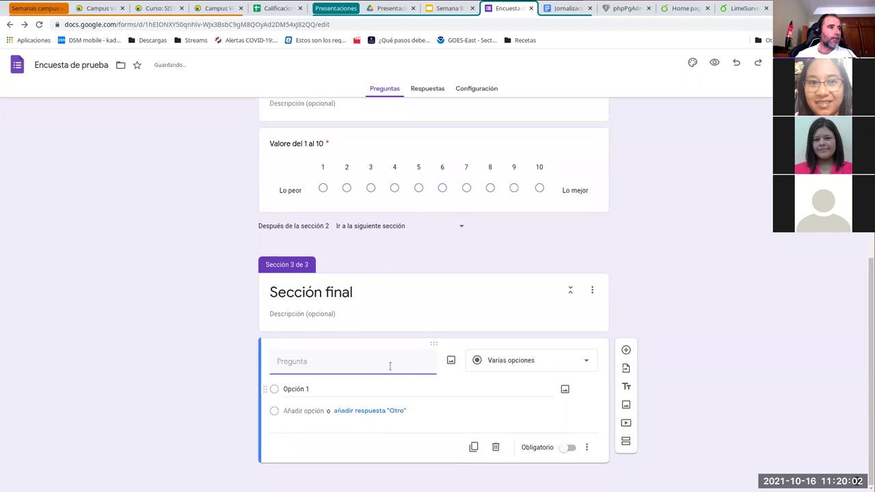
pyautogui.click(512, 366)
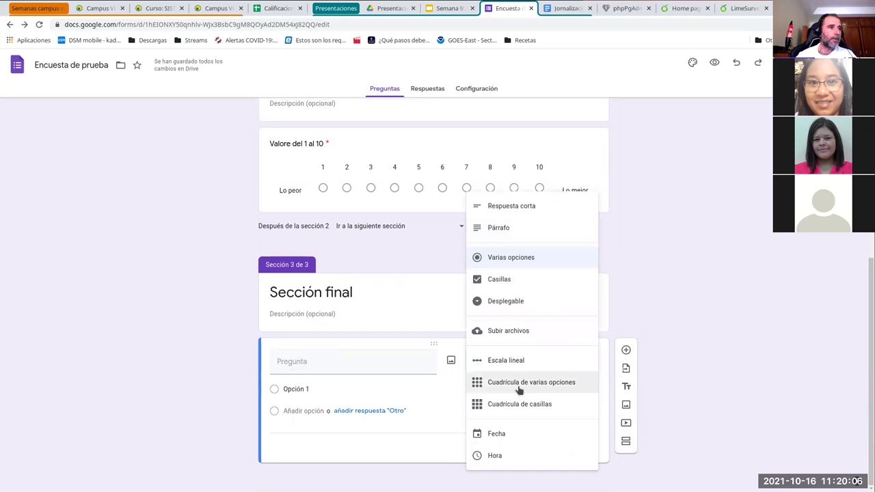
pyautogui.click(518, 394)
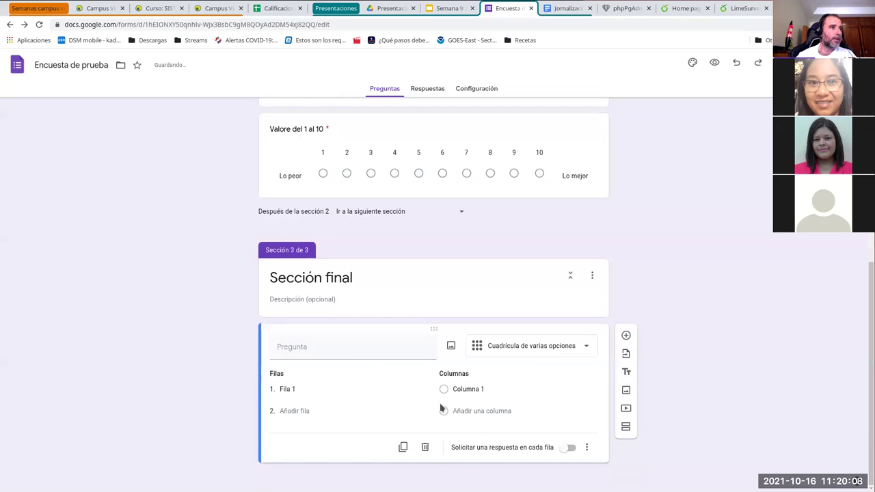
pyautogui.click(339, 347)
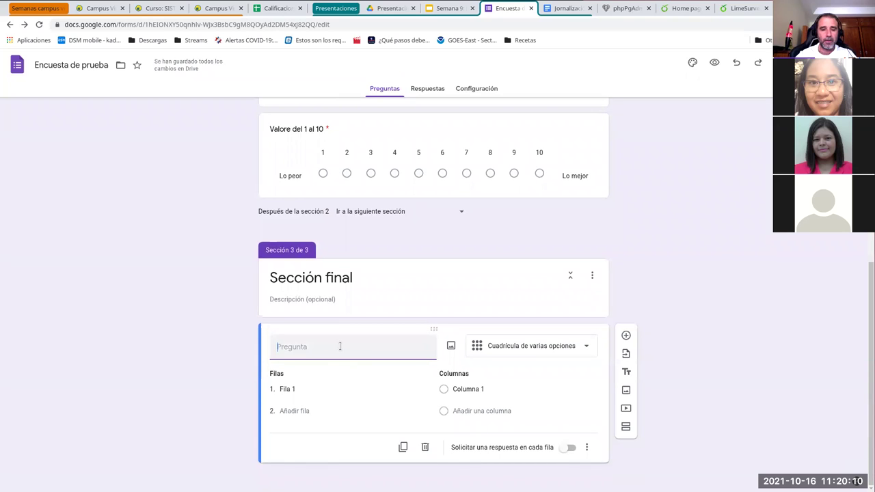
pyautogui.write('Qué le parece')
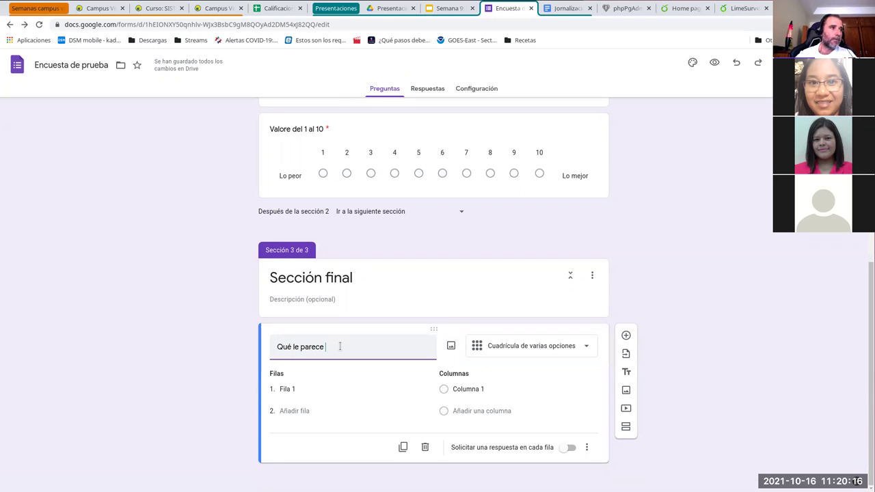
pyautogui.write(' esot')
pyautogui.press('BackSpace')
pyautogui.press('BackSpace')
pyautogui.write('to')
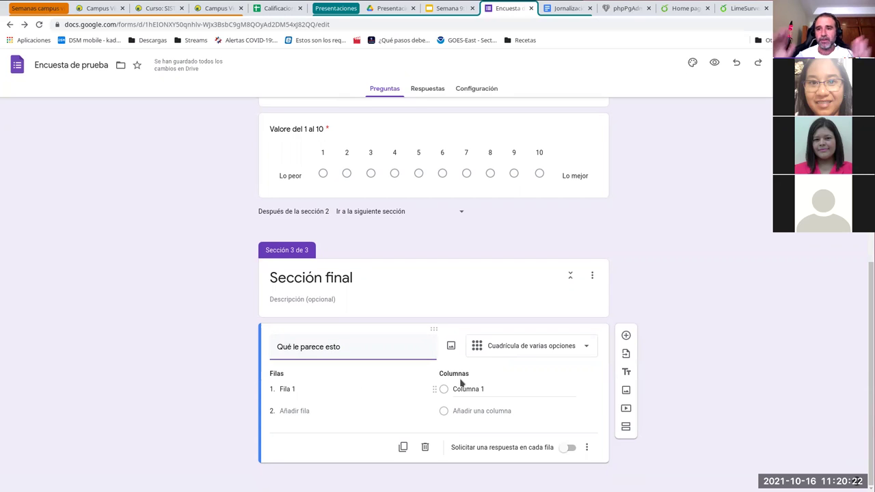
# Step: Fill in the grid question's rows with "Música", "Cine" and "Televisión"
pyautogui.click(301, 389)
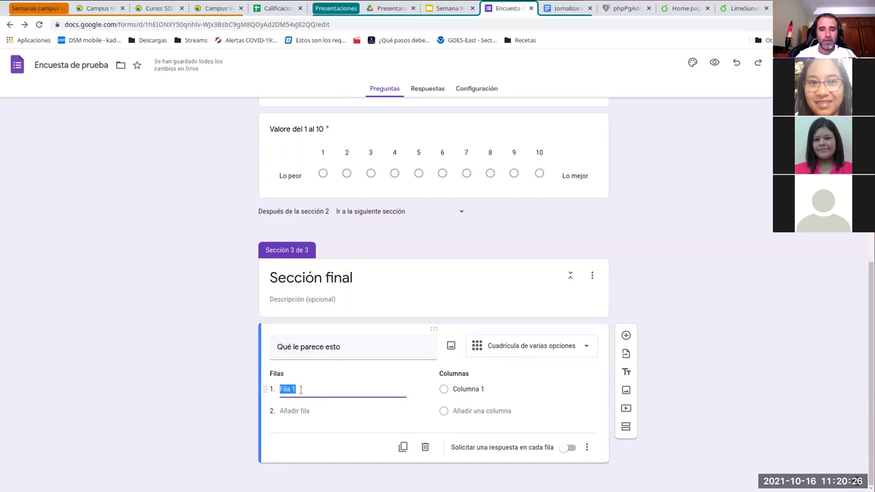
pyautogui.write('Música')
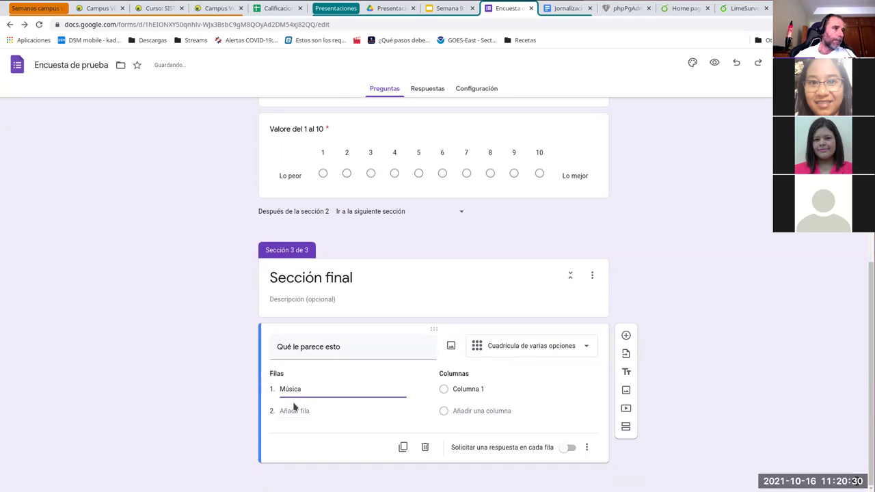
pyautogui.click(294, 411)
pyautogui.write('Cine')
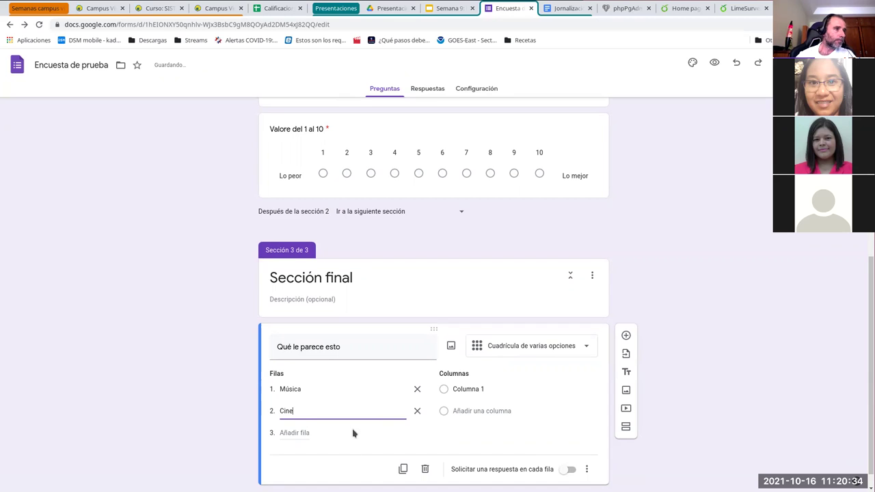
pyautogui.click(298, 432)
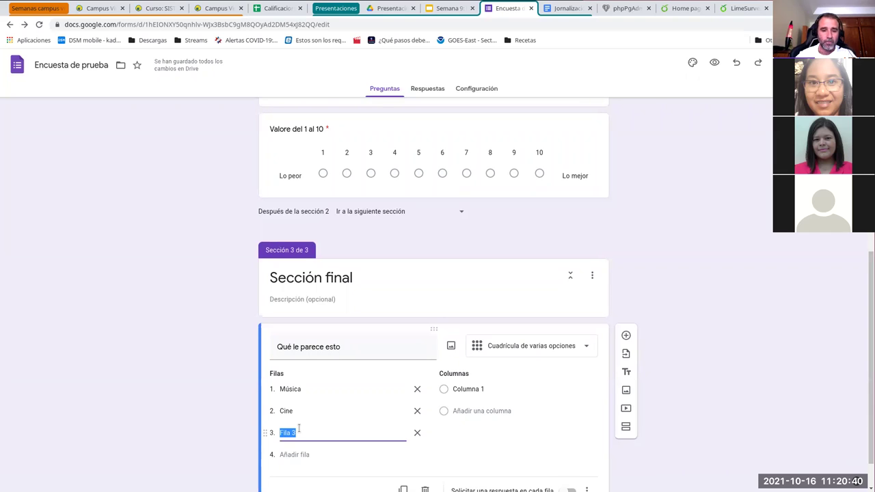
pyautogui.press('BackSpace')
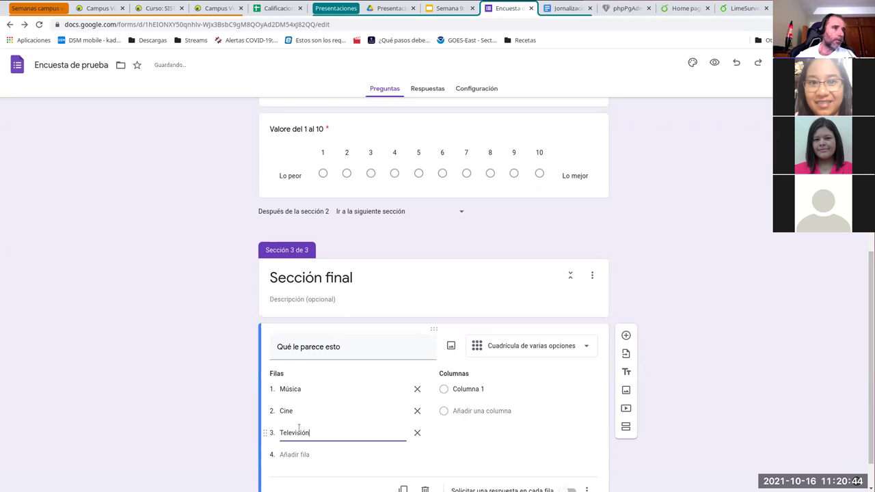
# Step: Fill in the grid question's columns with "Poco", "Algo" and "Bastante"
pyautogui.click(490, 387)
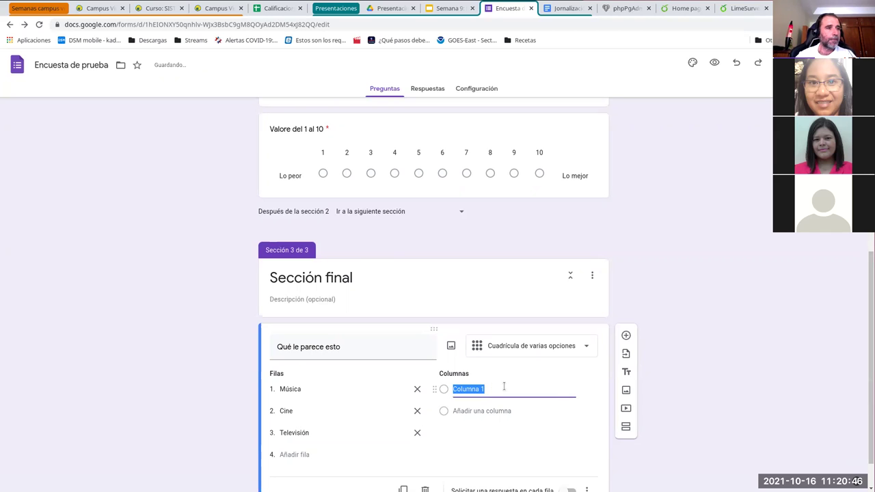
pyautogui.scroll(-1, 519, 376)
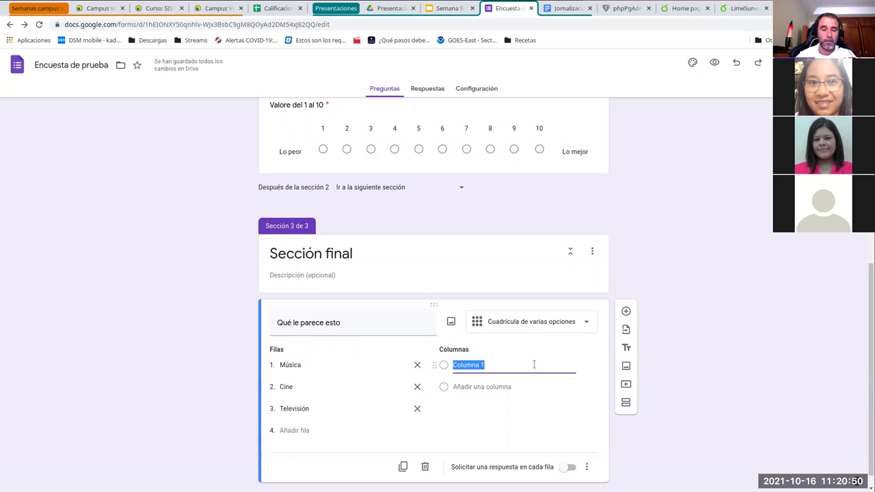
pyautogui.write('Poco')
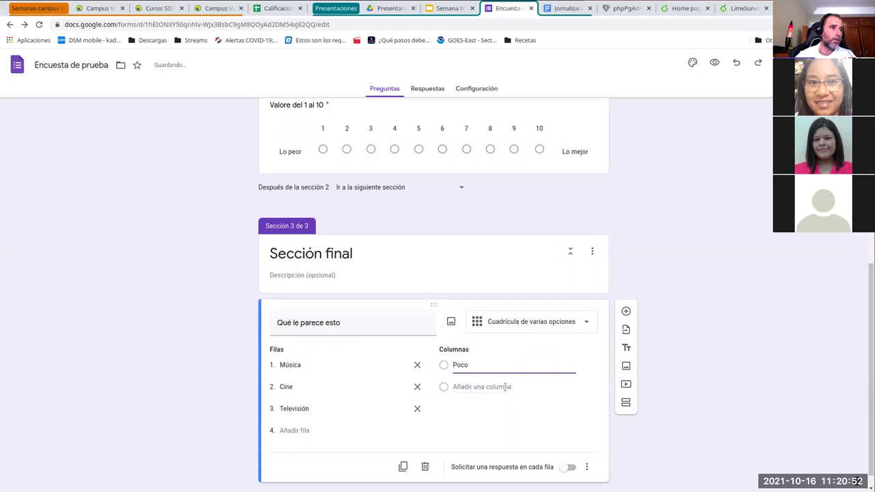
pyautogui.click(505, 387)
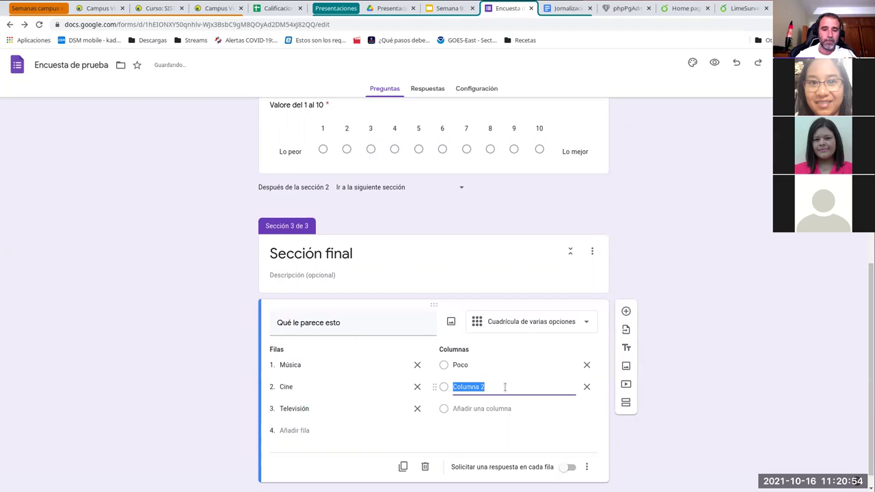
pyautogui.write('Algo')
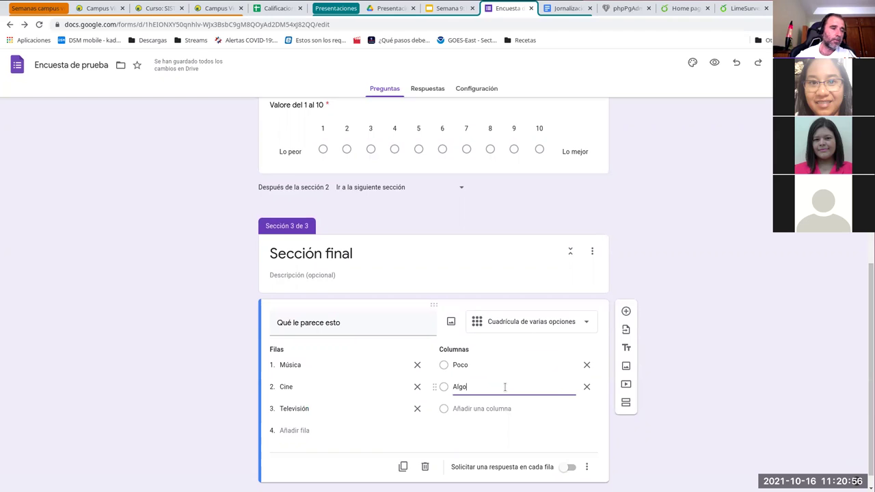
pyautogui.click(499, 409)
pyautogui.write('Bas')
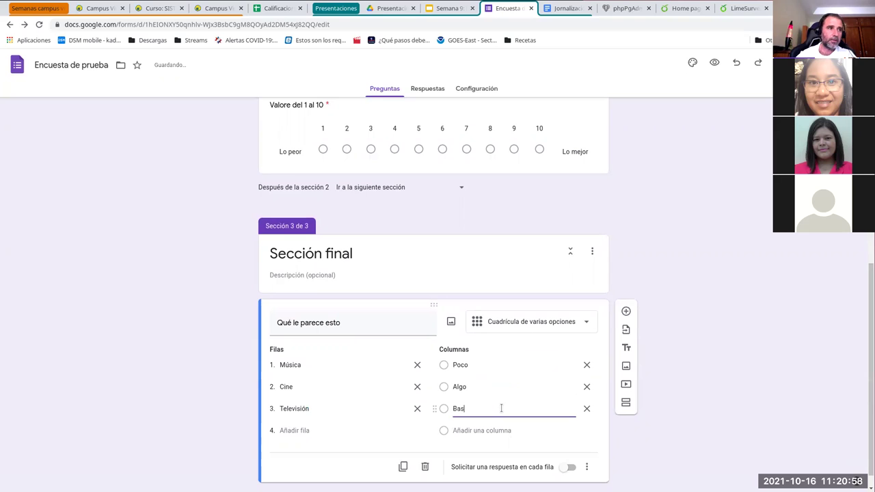
pyautogui.write('tante')
pyautogui.click(492, 430)
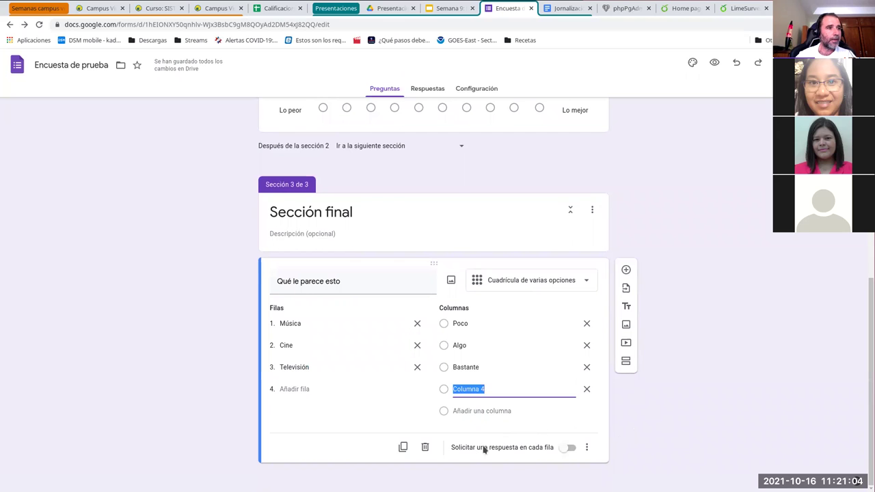
pyautogui.click(587, 389)
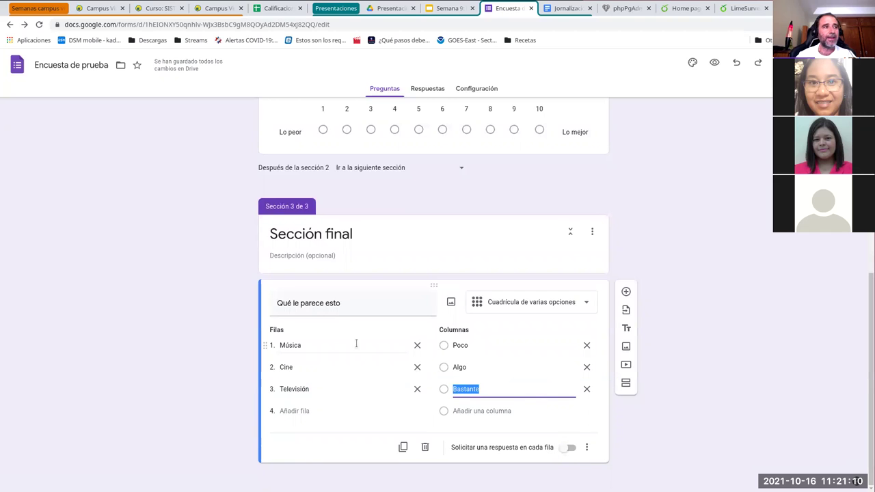
# Step: Add "Nada" as the grid question's first column, ahead of "Poco", and require a response in each row
pyautogui.click(456, 411)
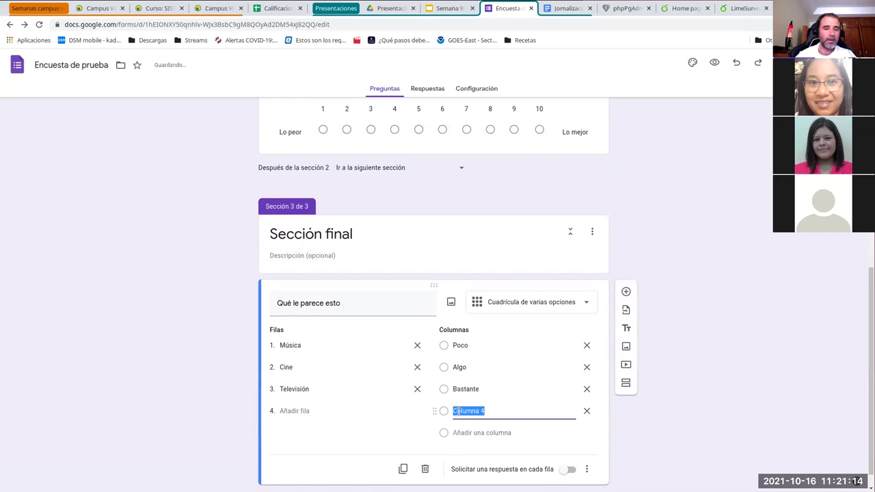
pyautogui.write('Nada')
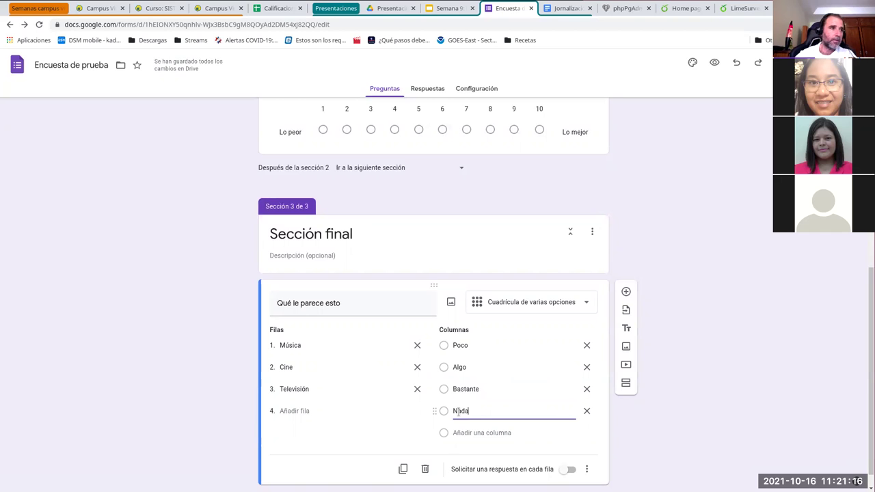
pyautogui.moveTo(431, 409); pyautogui.dragTo(436, 343)
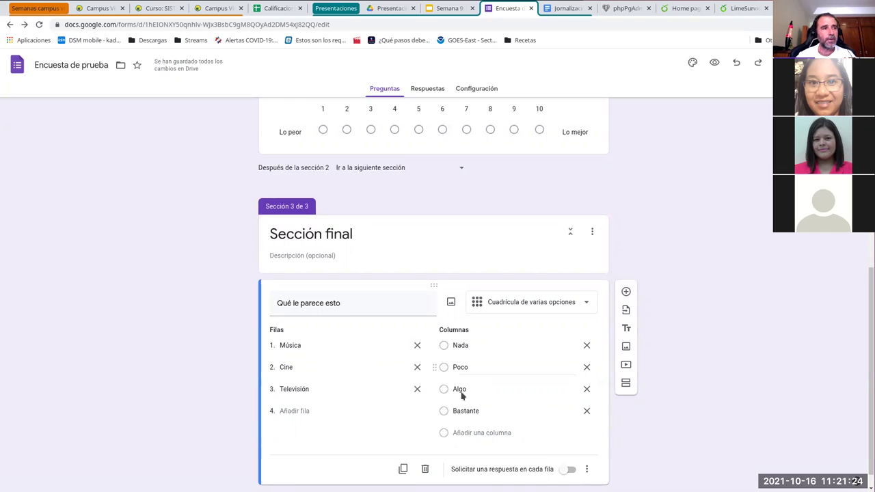
pyautogui.scroll(-1, 567, 444)
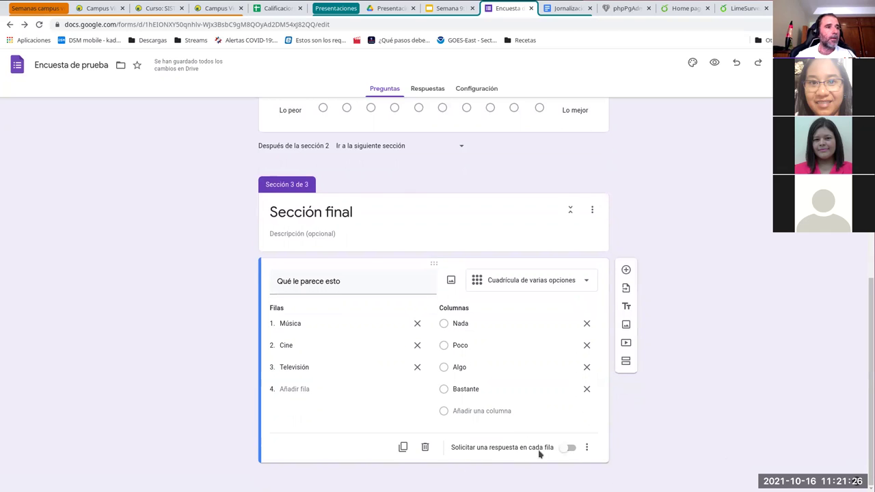
pyautogui.click(570, 448)
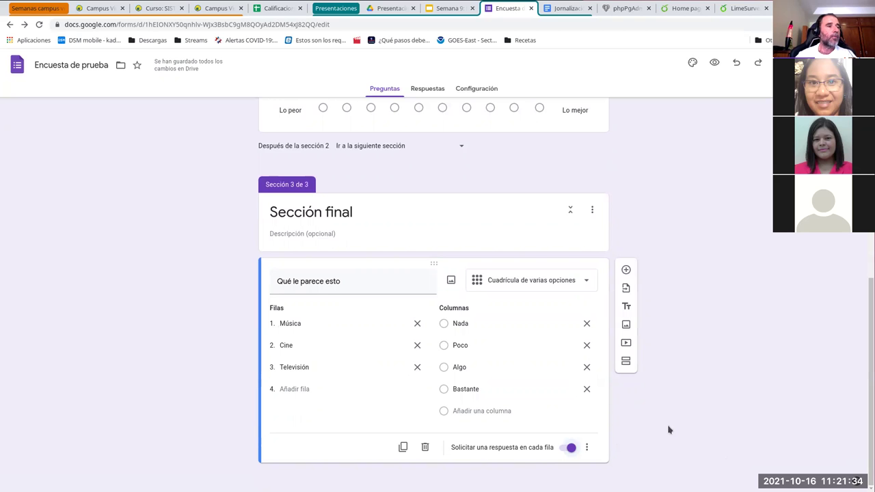
# Step: Customize the form's theme with a teal color and the "Formal" font style
pyautogui.scroll(3, 481, 361)
pyautogui.scroll(10, 481, 361)
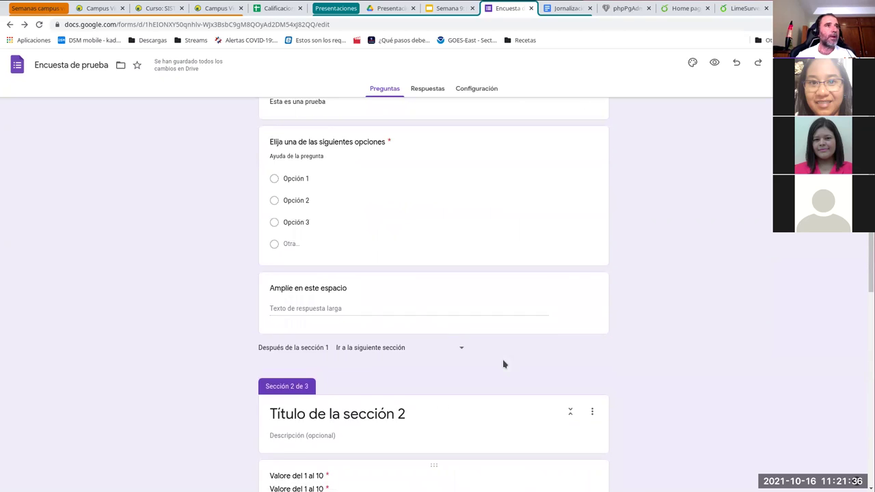
pyautogui.click(692, 65)
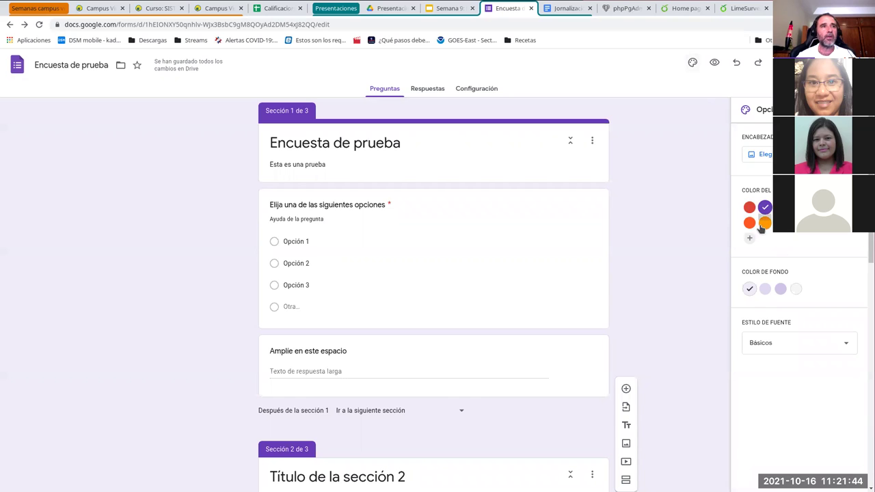
pyautogui.click(781, 207)
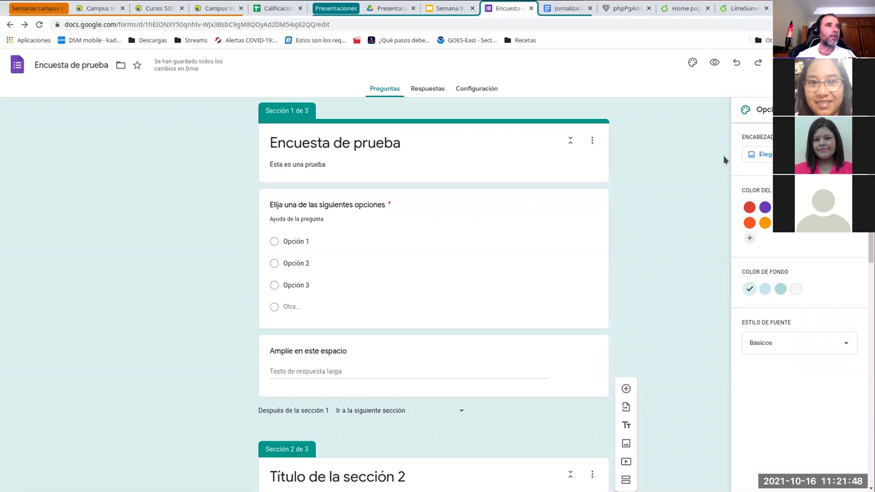
pyautogui.click(818, 349)
pyautogui.click(779, 387)
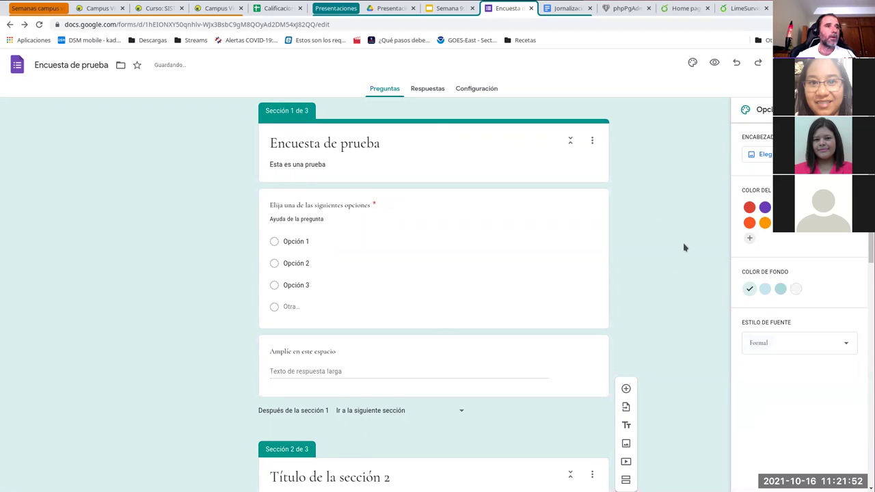
# Step: Preview the form and answer its first two sections with "Opción 1", the text "Lero lero" and a rating of 6
pyautogui.click(715, 63)
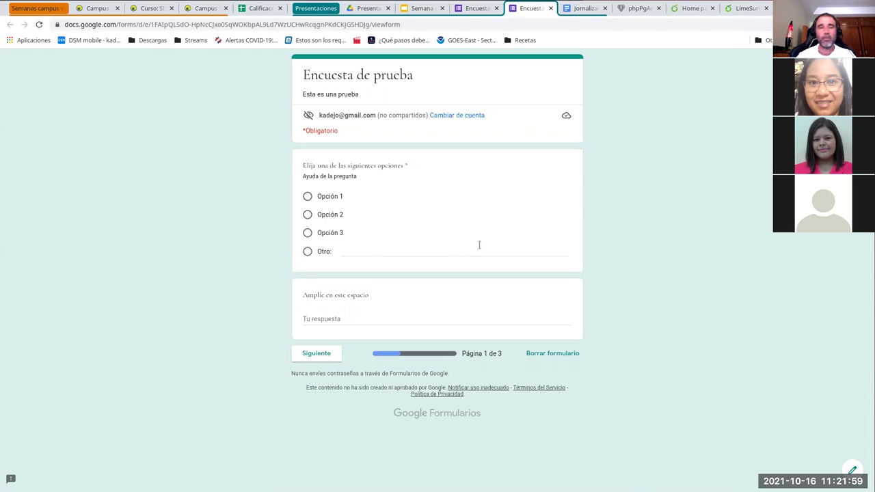
pyautogui.click(307, 198)
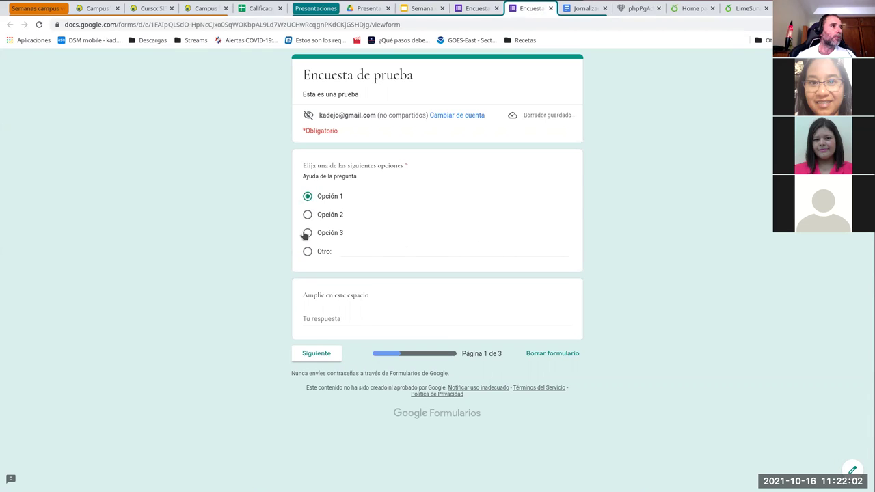
pyautogui.click(323, 317)
pyautogui.write('Lero lero')
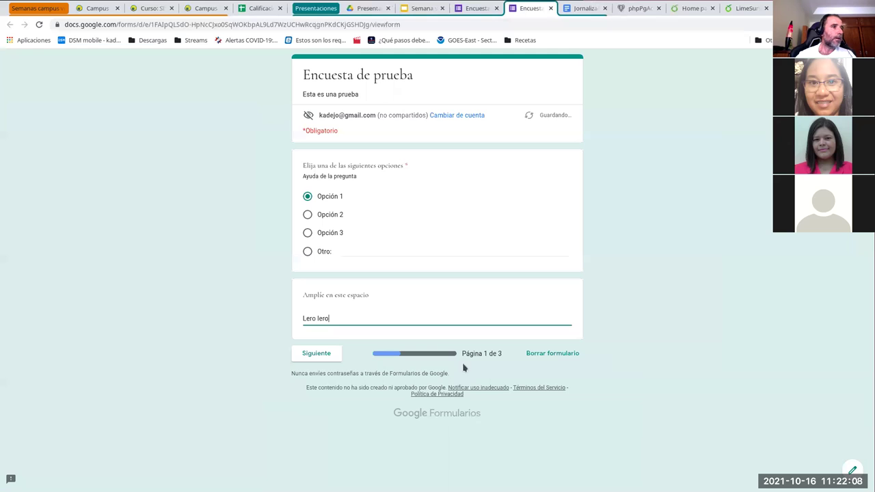
pyautogui.click(320, 353)
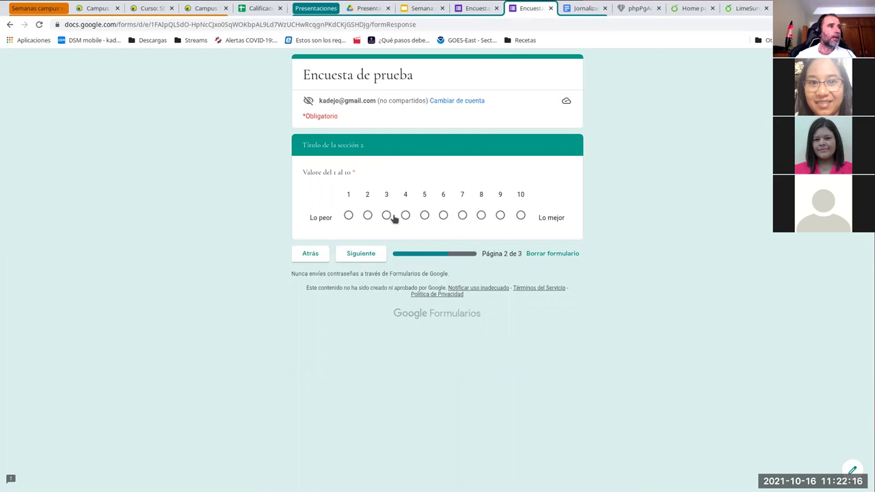
pyautogui.click(444, 216)
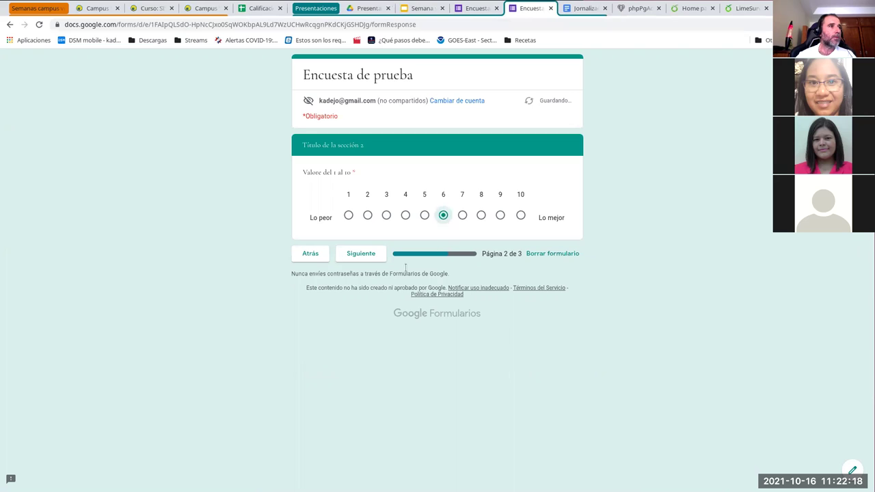
pyautogui.click(368, 257)
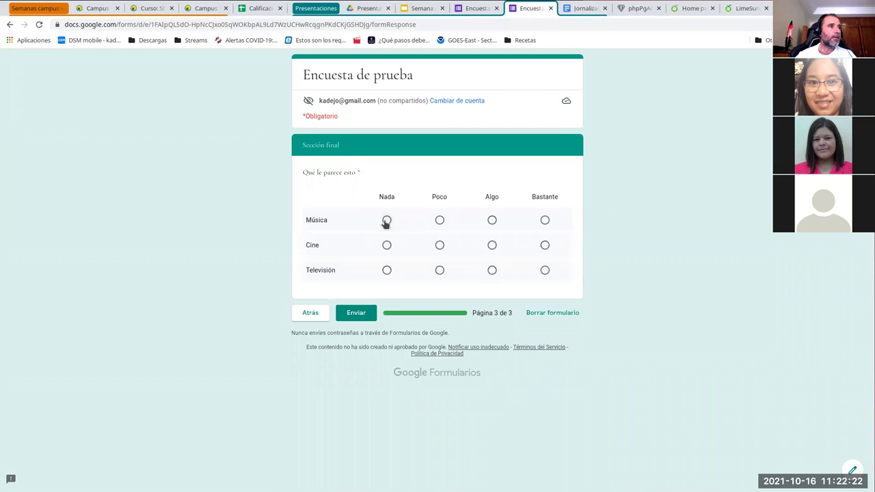
# Step: Answer the grid with "Nada" for Música, "Poco" for Cine and "Algo" for Televisión, and submit the form
pyautogui.click(387, 220)
pyautogui.click(442, 248)
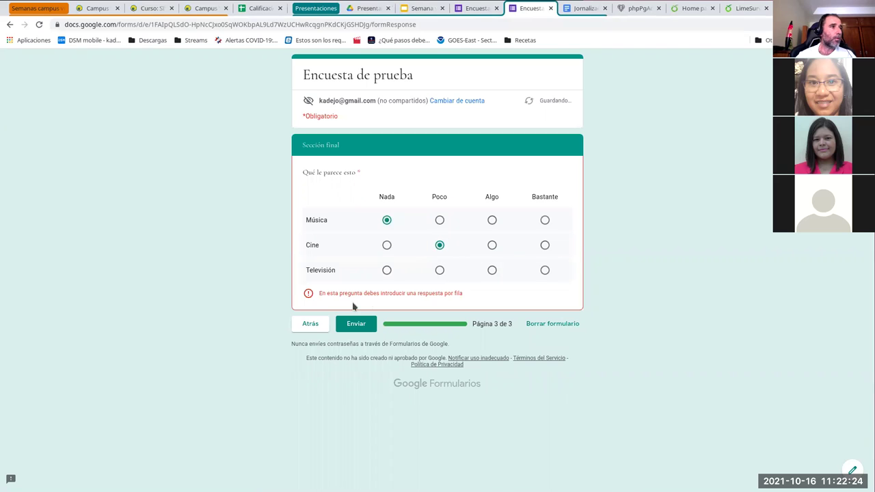
pyautogui.click(351, 324)
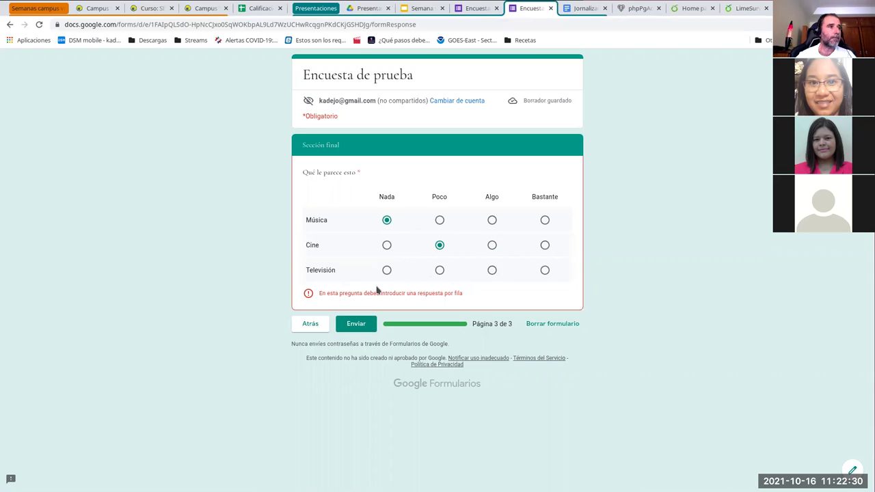
pyautogui.click(492, 271)
pyautogui.click(354, 321)
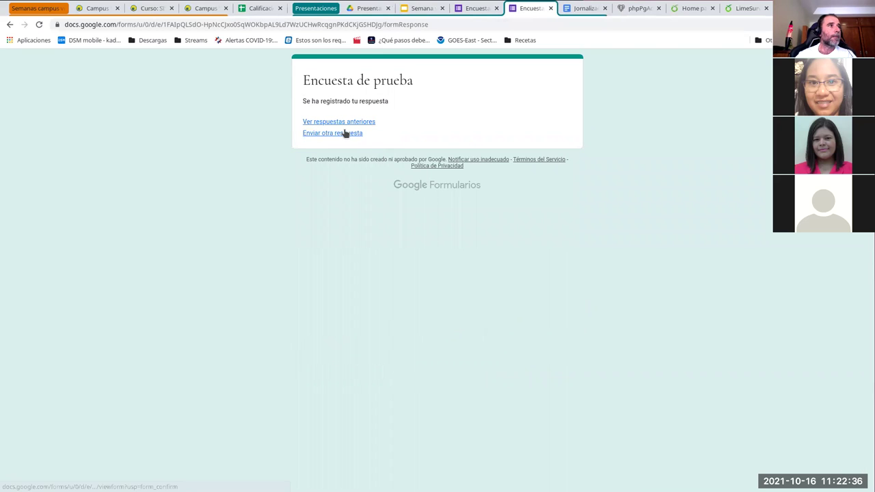
# Step: Review the summary charts of the previous responses, and close the preview pages to return to the form editor
pyautogui.click(347, 125)
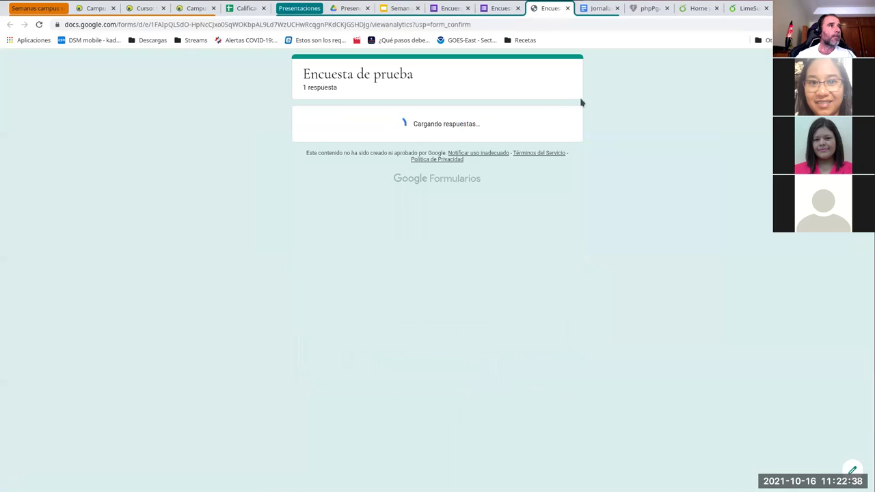
pyautogui.scroll(-4, 526, 205)
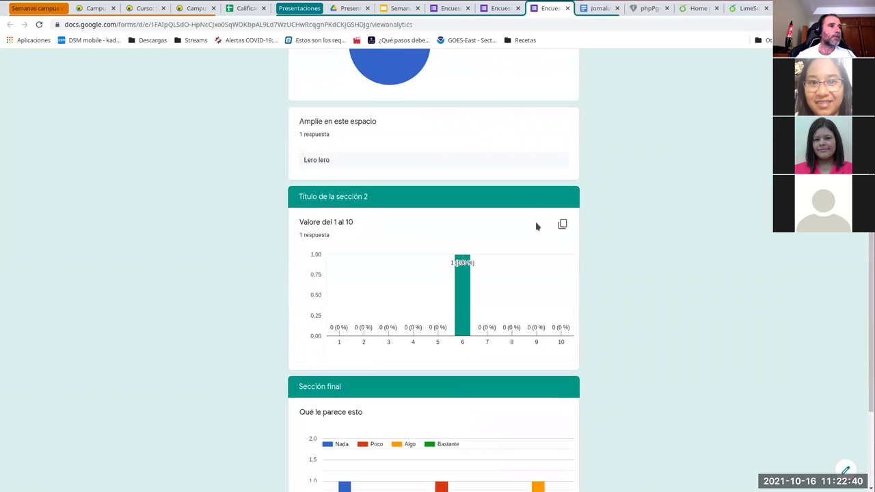
pyautogui.scroll(4, 561, 287)
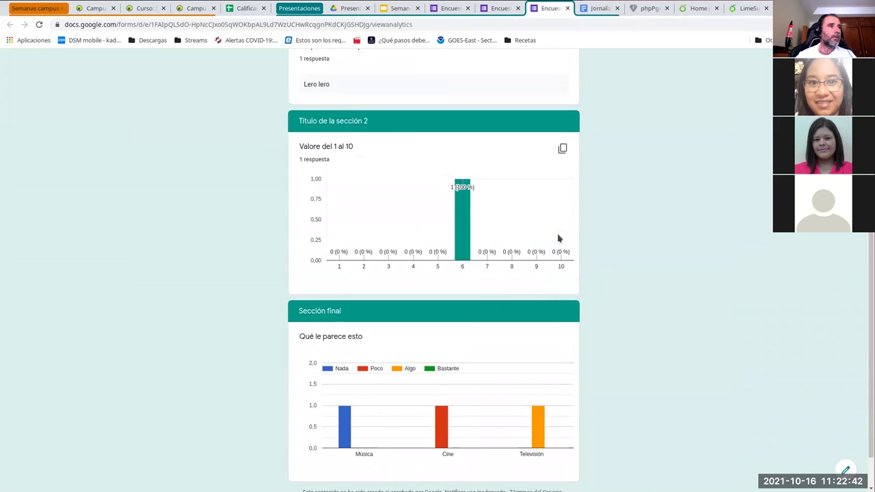
pyautogui.click(568, 9)
pyautogui.click(550, 8)
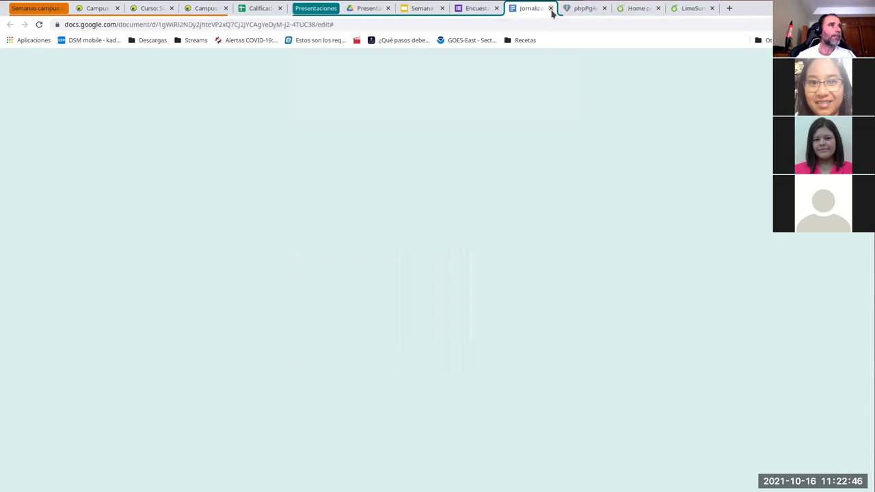
pyautogui.click(480, 8)
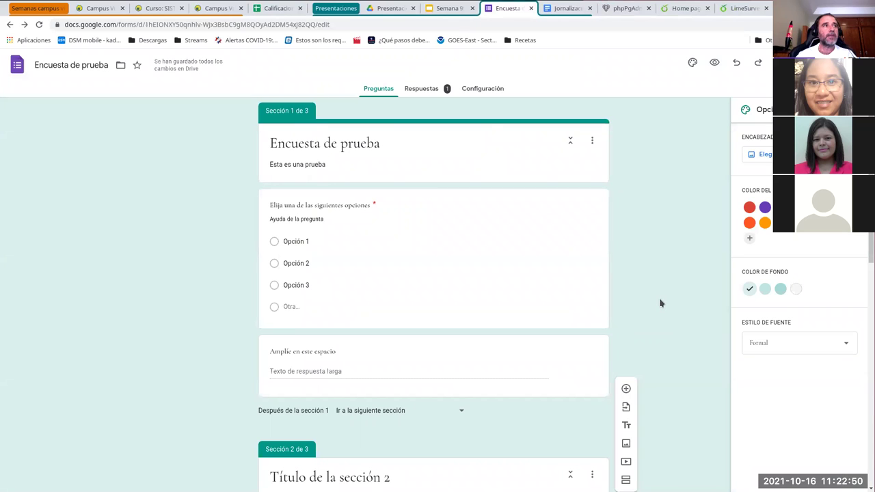
# Step: Review the response summary and delete all of the form's collected responses
pyautogui.click(436, 91)
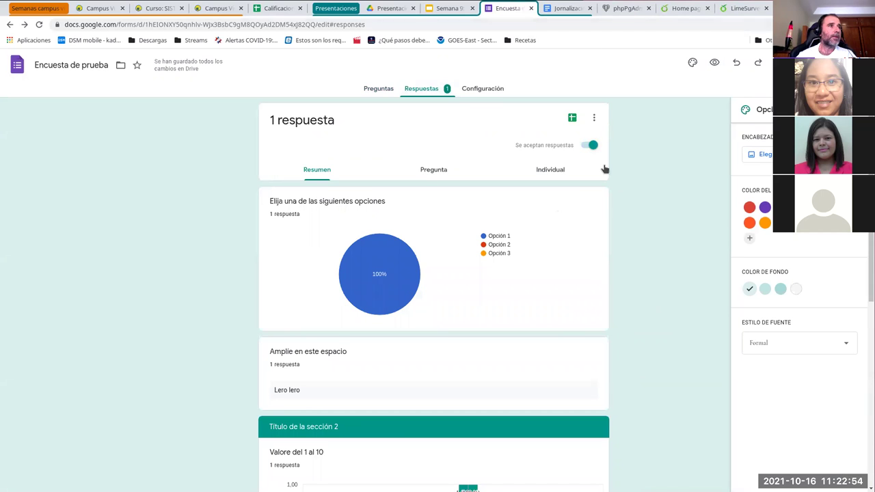
pyautogui.scroll(-1, 451, 279)
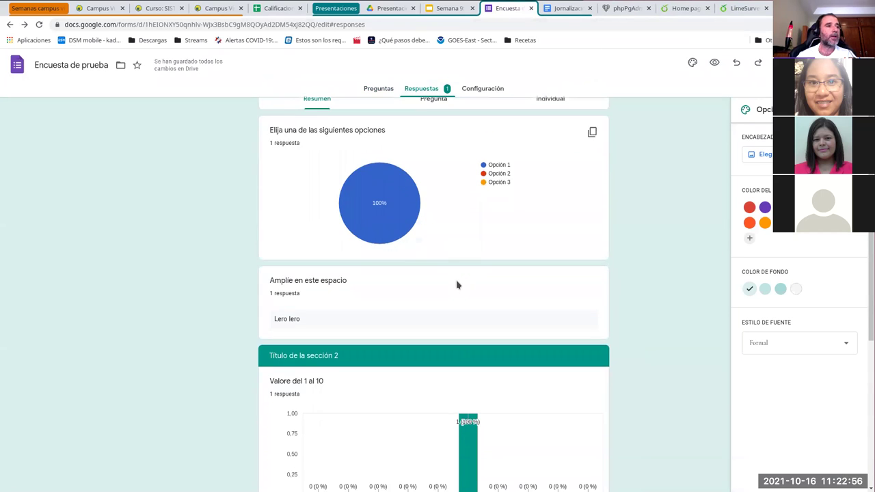
pyautogui.scroll(1, 458, 285)
pyautogui.click(595, 120)
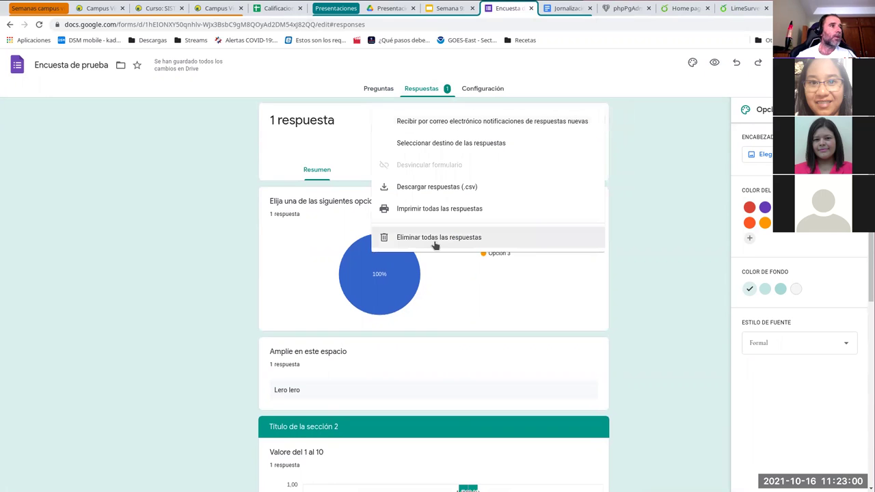
pyautogui.click(438, 245)
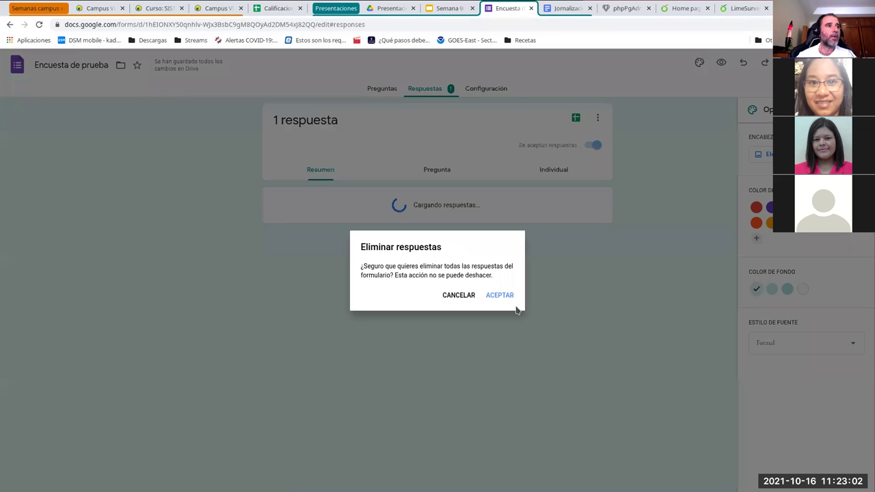
pyautogui.click(495, 294)
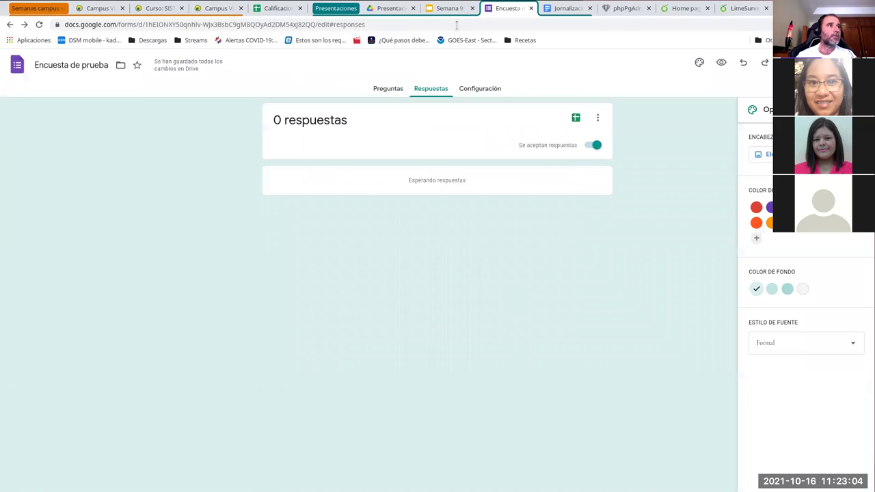
# Step: Return to the form's questions, close the theme options, and examine the questions and the order of the three sections
pyautogui.click(396, 90)
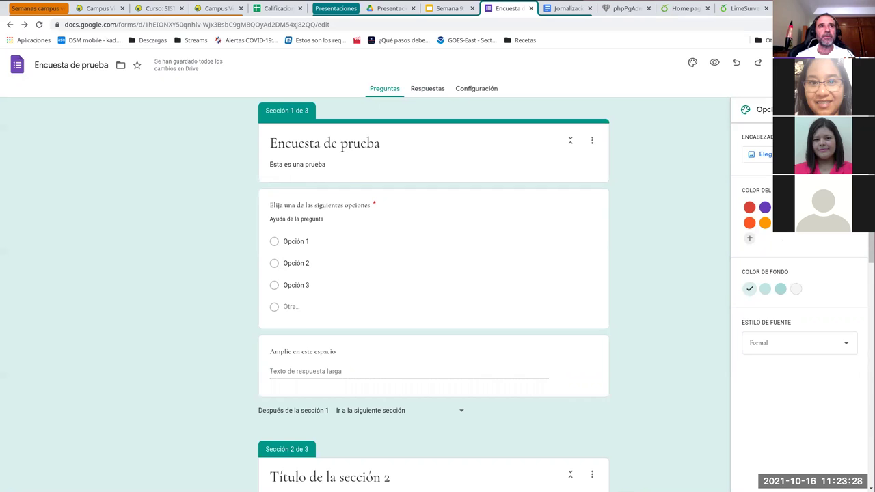
pyautogui.click(719, 196)
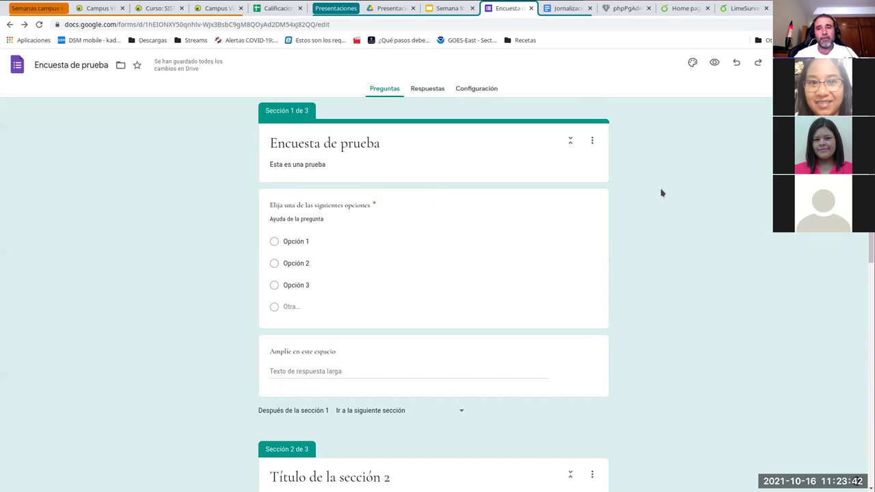
pyautogui.scroll(-2, 598, 225)
pyautogui.scroll(2, 598, 225)
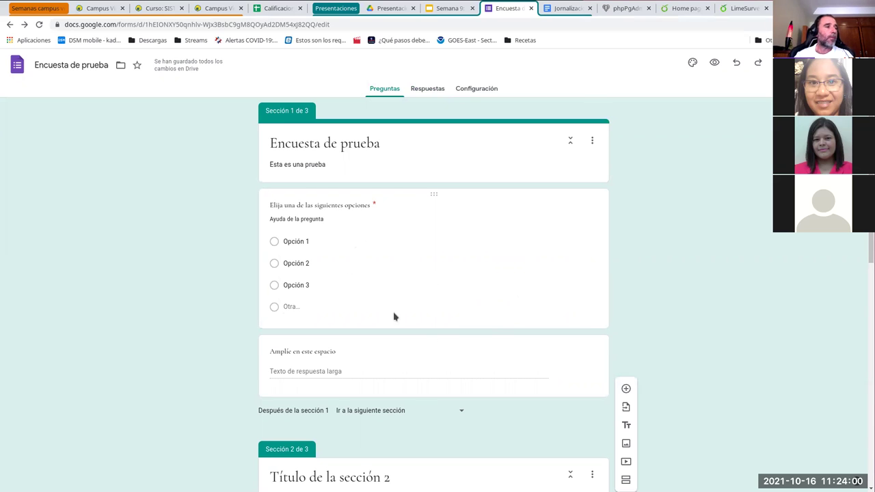
pyautogui.scroll(-3, 445, 307)
pyautogui.scroll(-2, 441, 311)
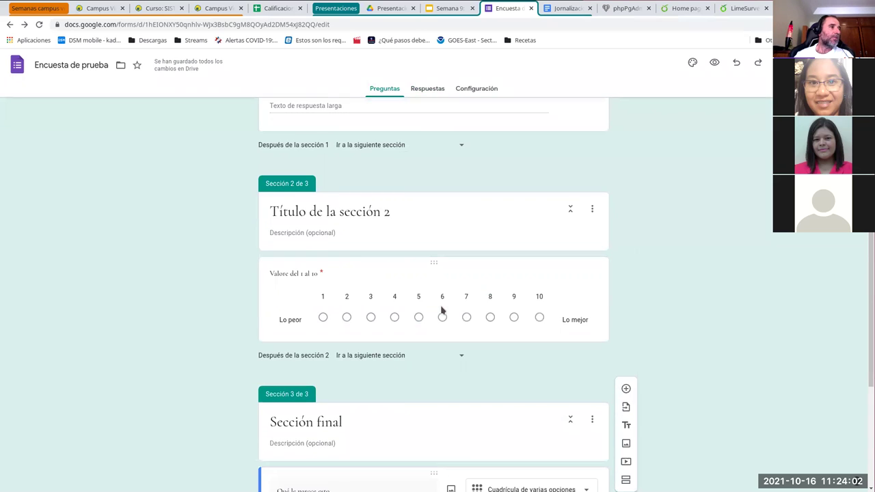
pyautogui.scroll(3, 441, 311)
pyautogui.scroll(2, 441, 310)
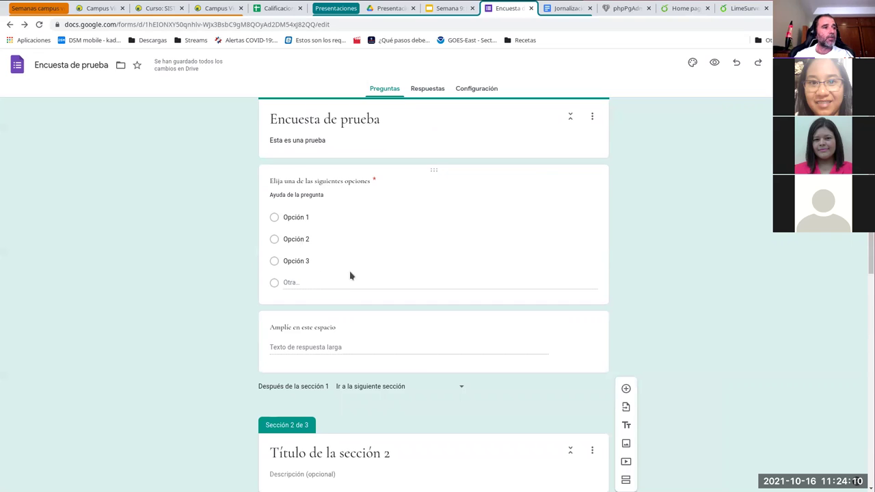
pyautogui.scroll(-2, 411, 301)
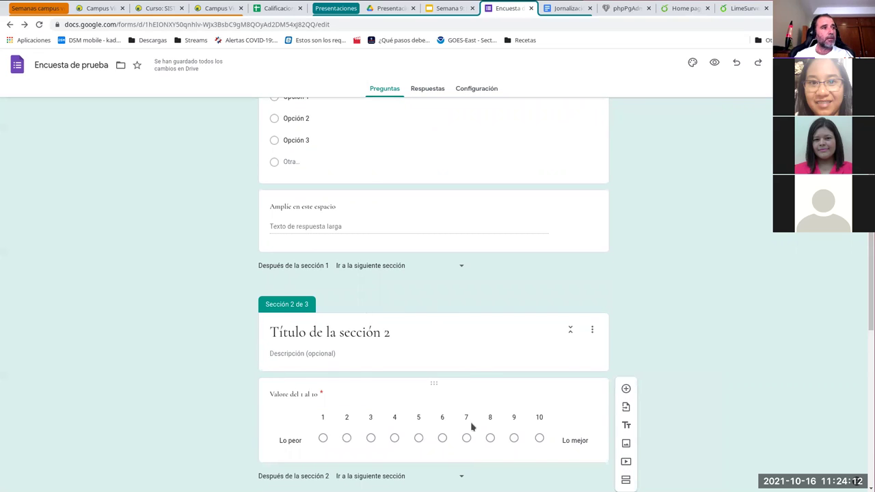
pyautogui.scroll(-2, 383, 373)
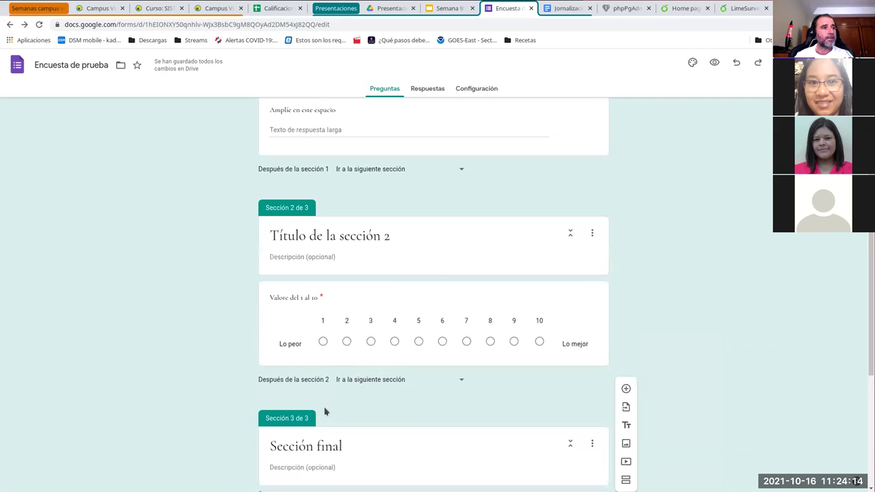
pyautogui.scroll(3, 499, 403)
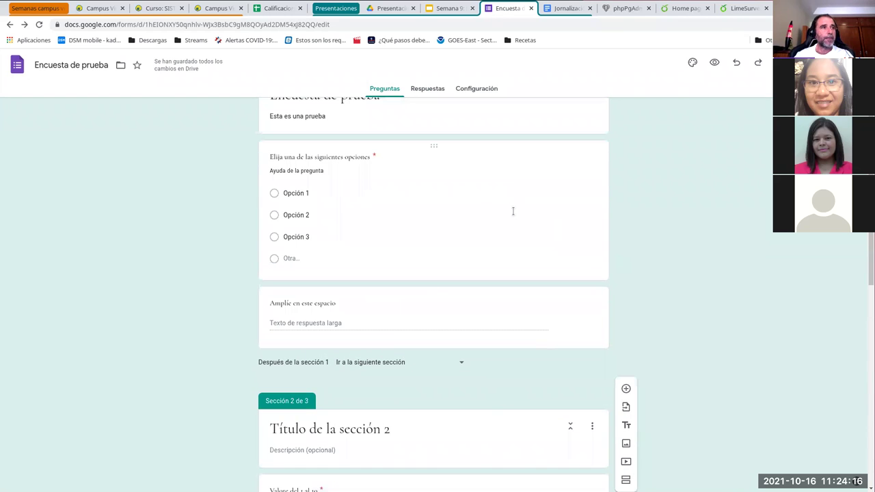
# Step: Enable section branching by answer for the multiple-choice question "Elija una de las siguientes opciones", and route "Opción 2" to section 3 (Sección final)
pyautogui.click(402, 210)
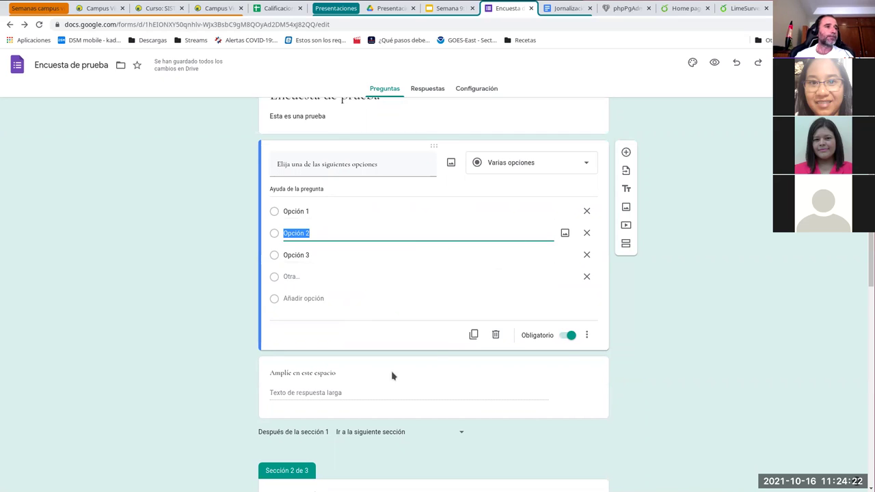
pyautogui.click(585, 342)
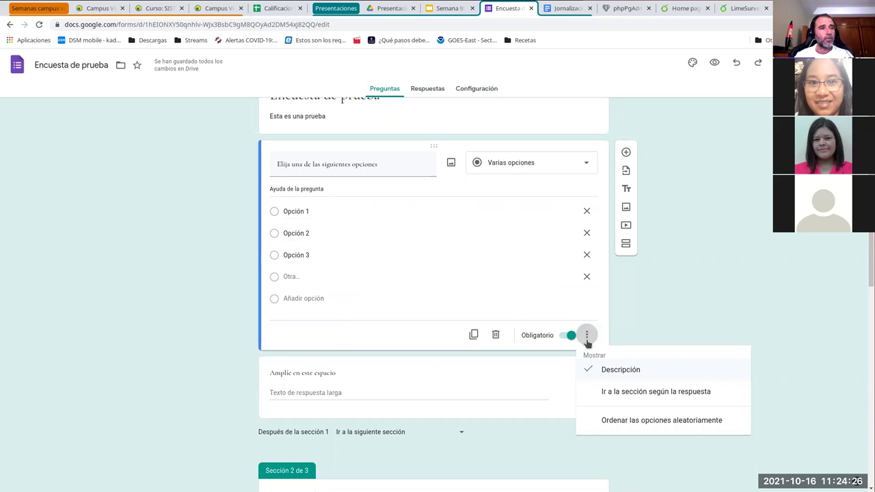
pyautogui.click(666, 397)
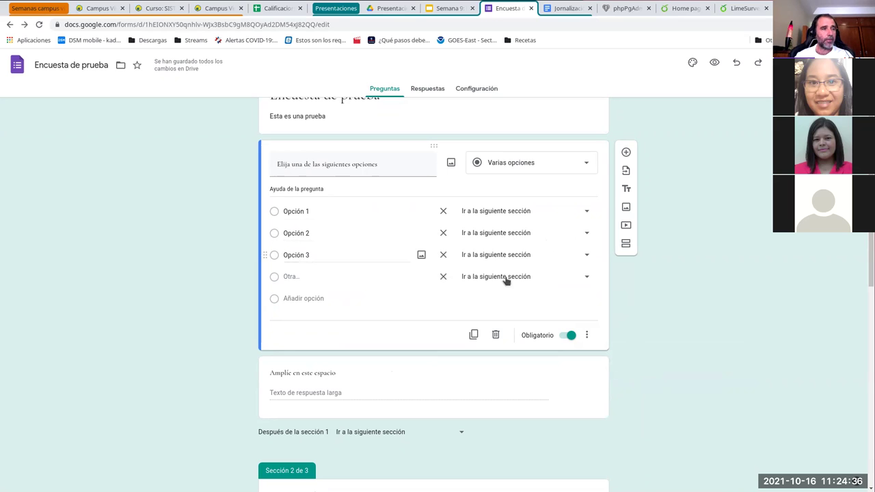
pyautogui.click(582, 237)
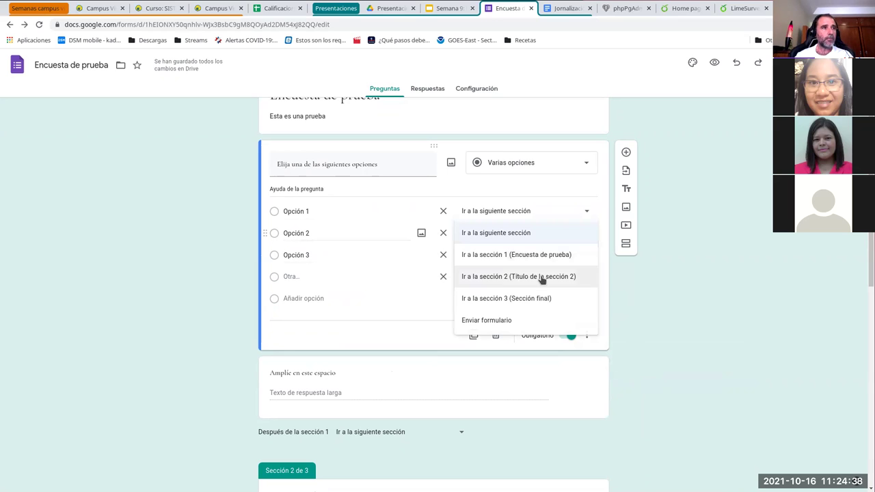
pyautogui.click(519, 298)
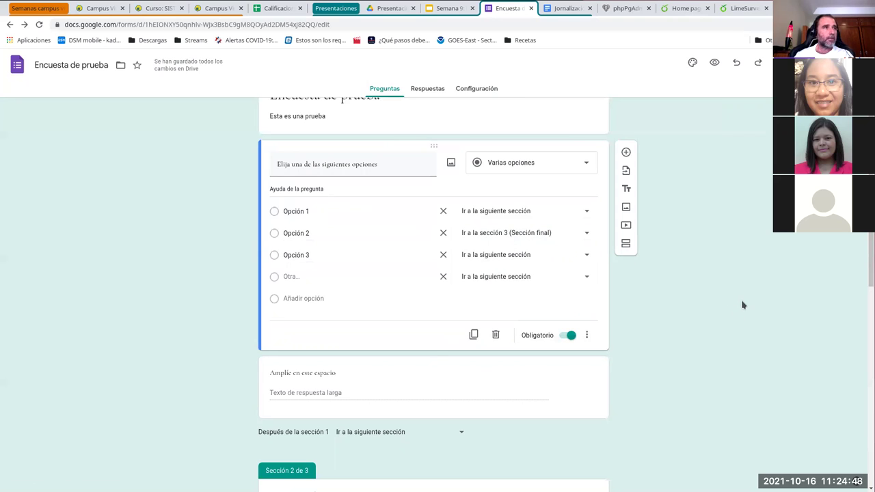
# Step: Preview the form, test the branching by answering "Opción 2" and advancing past the first section, and close the preview
pyautogui.scroll(1, 656, 316)
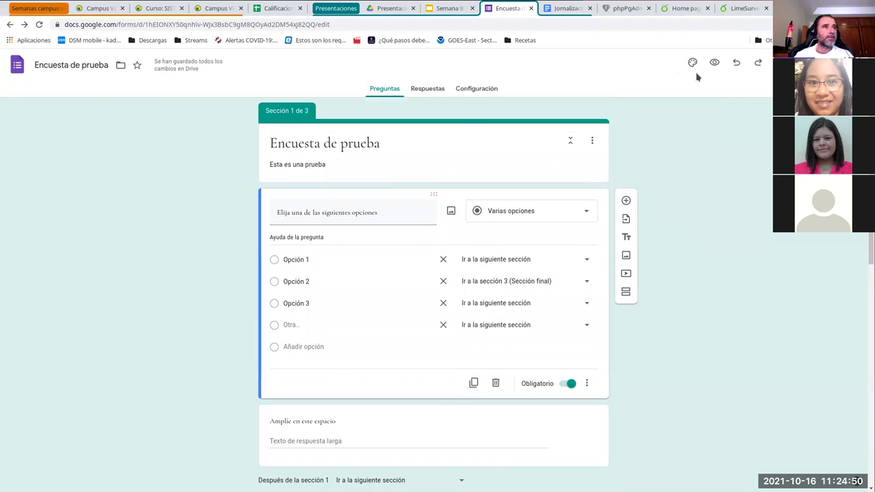
pyautogui.click(715, 62)
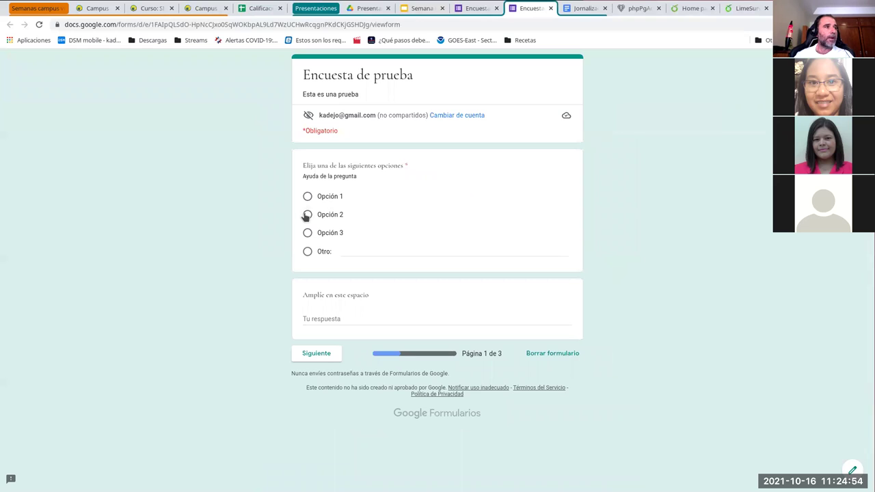
pyautogui.click(307, 215)
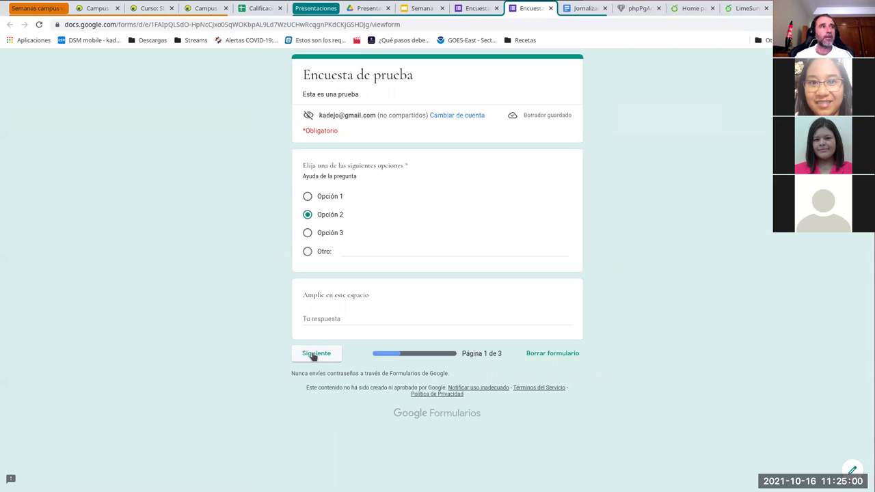
pyautogui.click(315, 355)
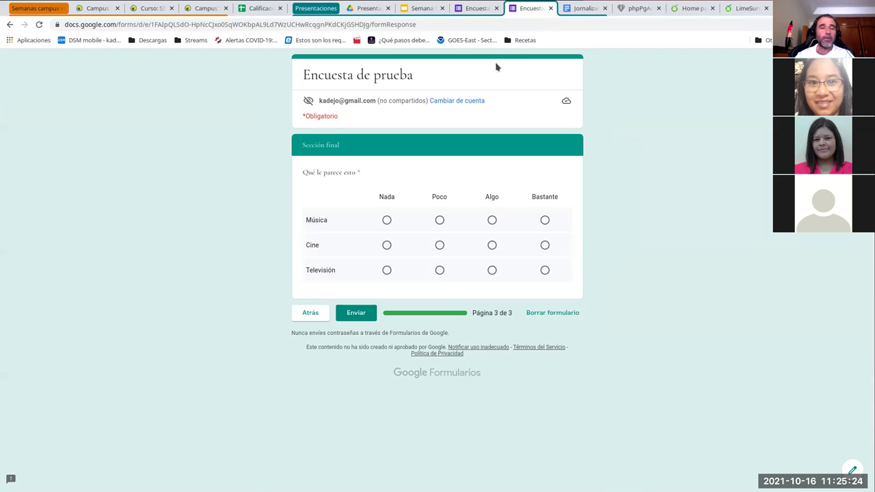
pyautogui.click(550, 9)
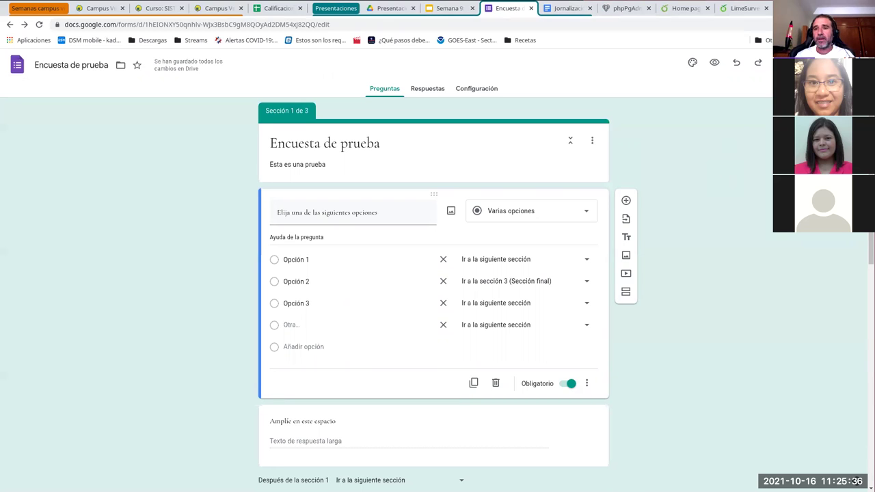
# Step: Examine the form's sending options by email, including embedding the form in the message, and by HTML code
pyautogui.click(796, 63)
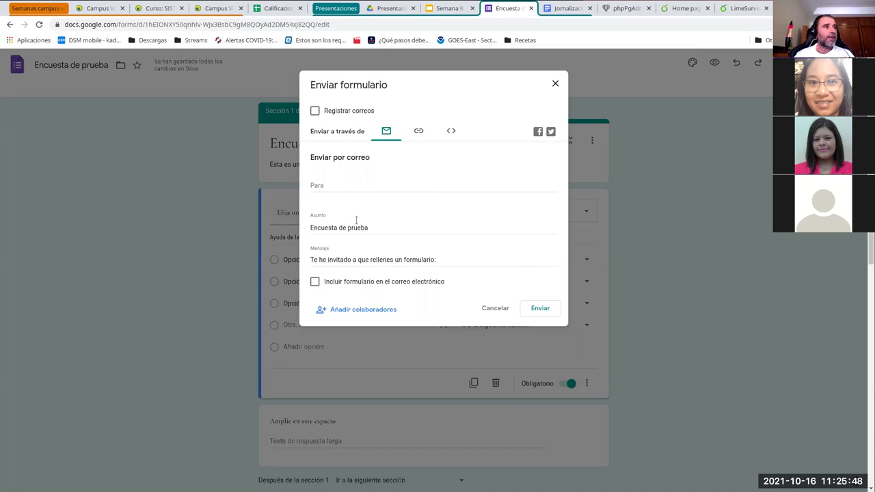
pyautogui.click(340, 185)
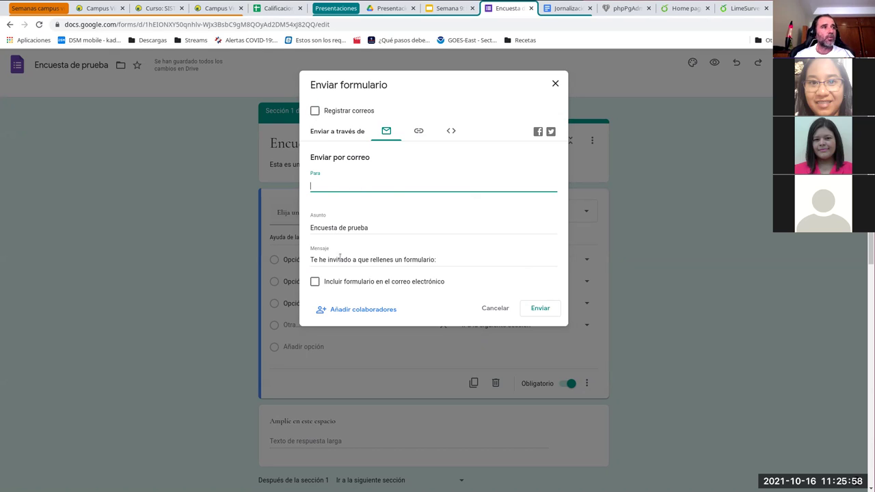
pyautogui.click(315, 282)
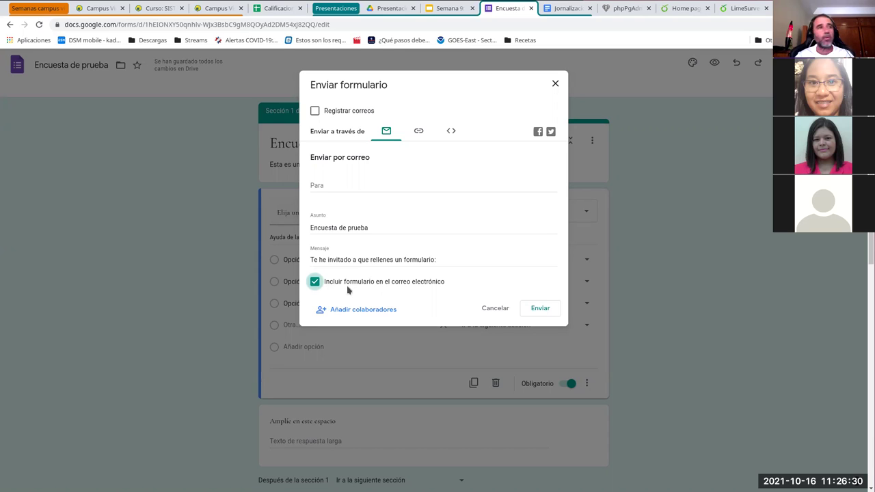
pyautogui.click(314, 282)
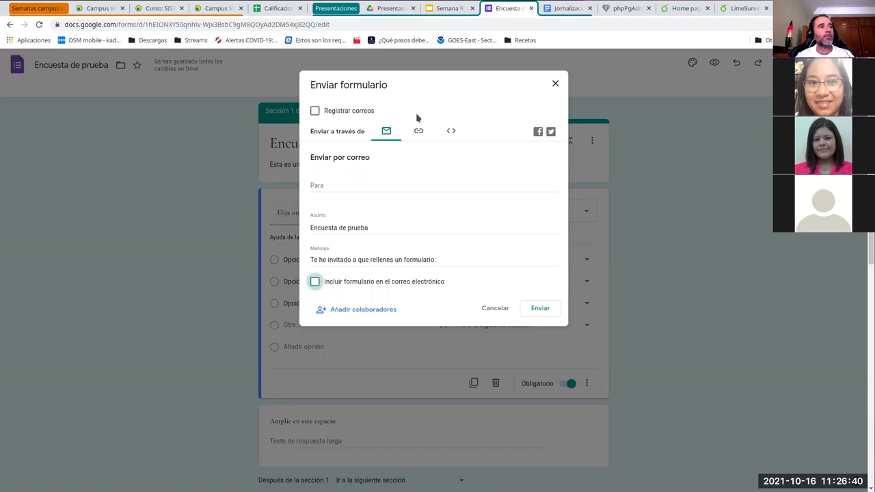
pyautogui.click(446, 135)
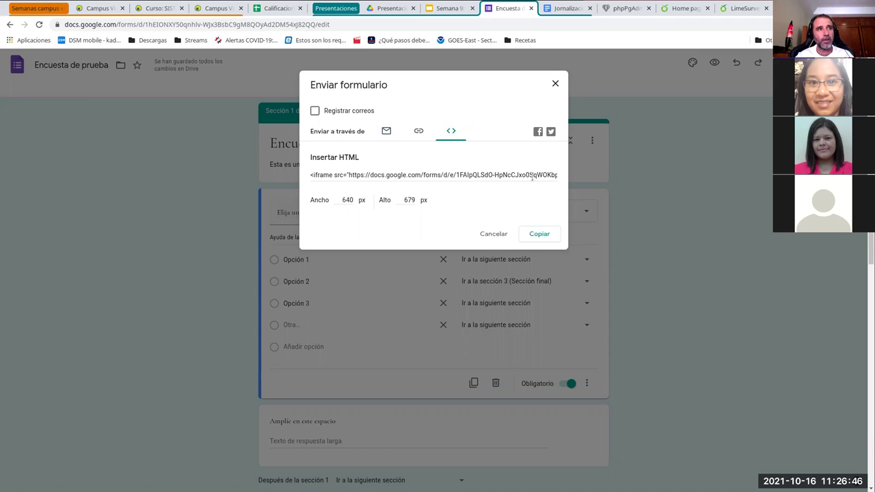
# Step: Shorten the form's shareable link, copy it, and close the sending options
pyautogui.click(418, 138)
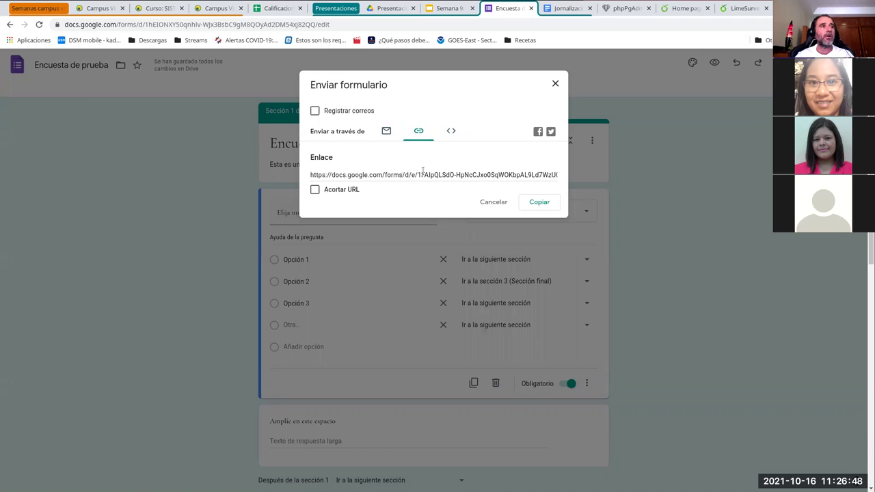
pyautogui.click(316, 190)
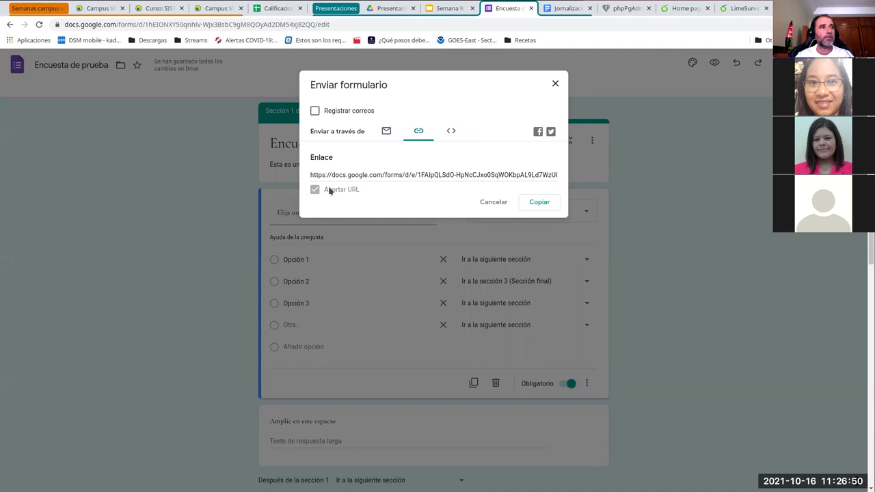
pyautogui.rightClick(348, 179)
pyautogui.click(364, 183)
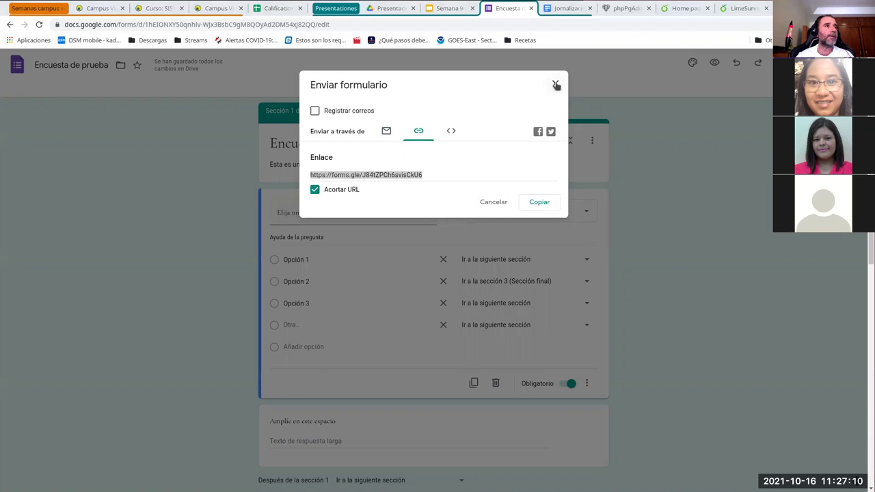
pyautogui.click(555, 88)
# Step: Create a new spreadsheet as the destination for the form's responses, and return to the form's response summary
pyautogui.click(432, 90)
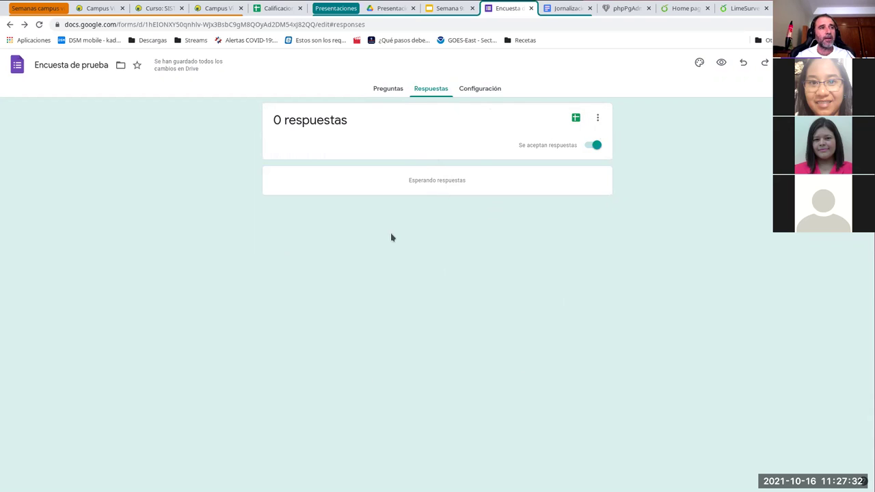
pyautogui.click(575, 120)
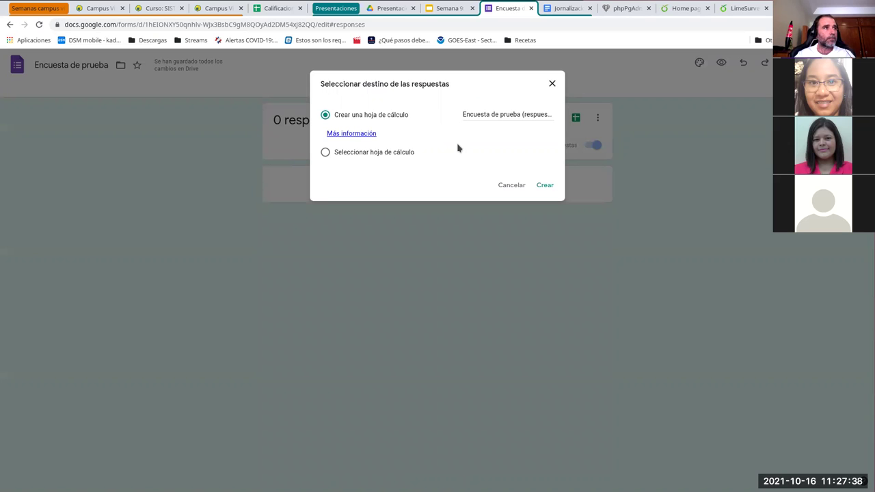
pyautogui.click(541, 188)
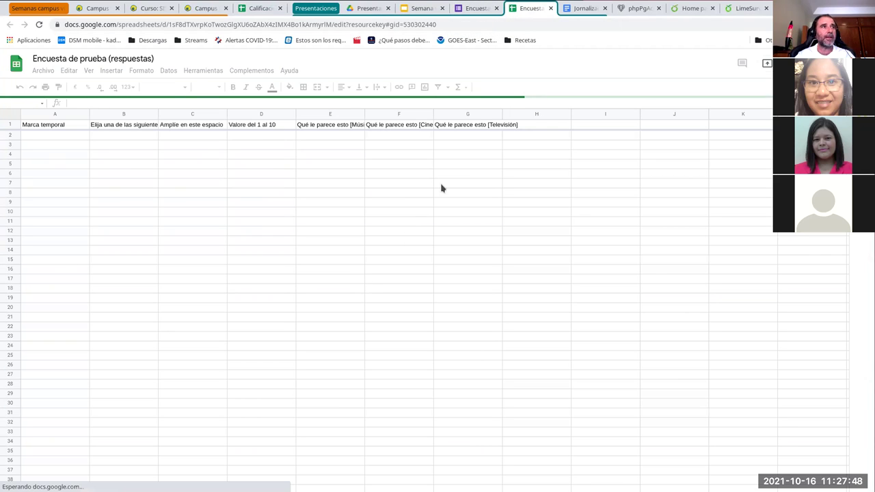
pyautogui.click(479, 9)
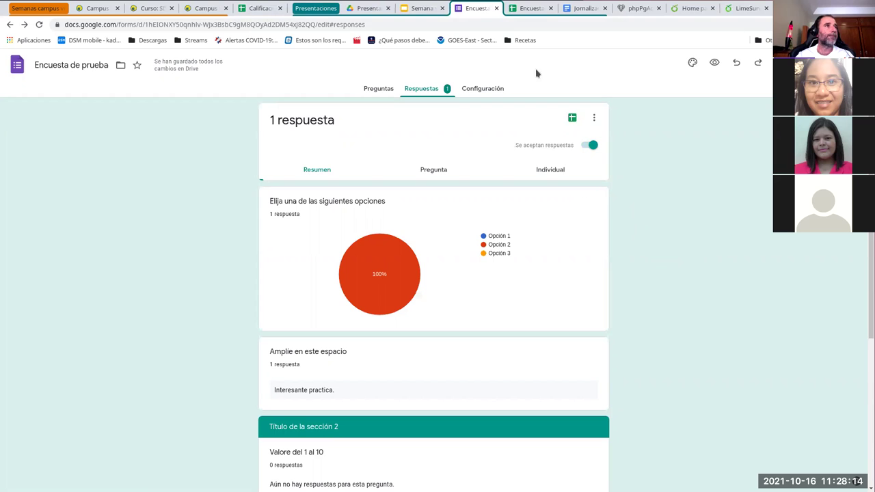
# Step: Check the linked spreadsheet for the recorded response, and review the same response in the form's summary
pyautogui.click(533, 9)
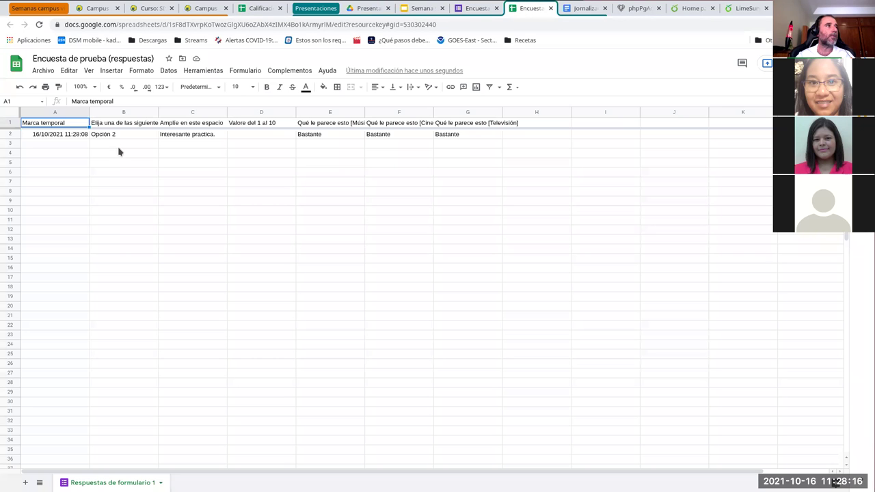
pyautogui.click(477, 8)
pyautogui.scroll(-3, 591, 264)
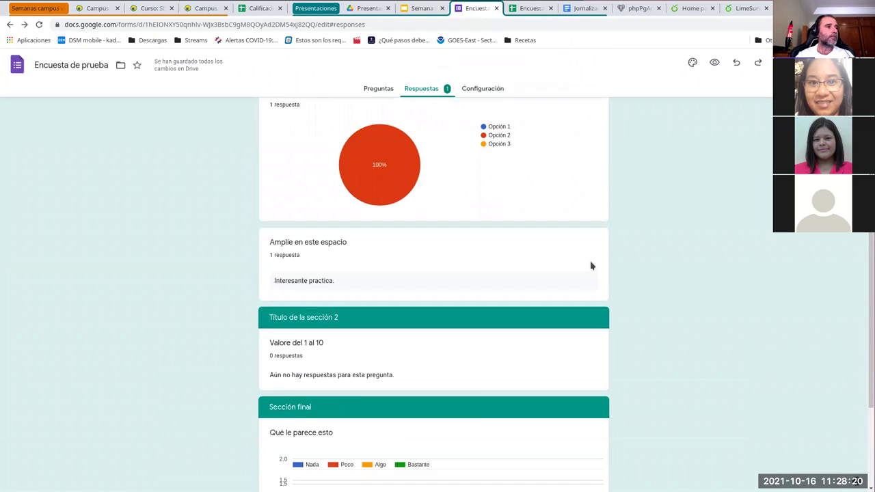
pyautogui.scroll(3, 591, 266)
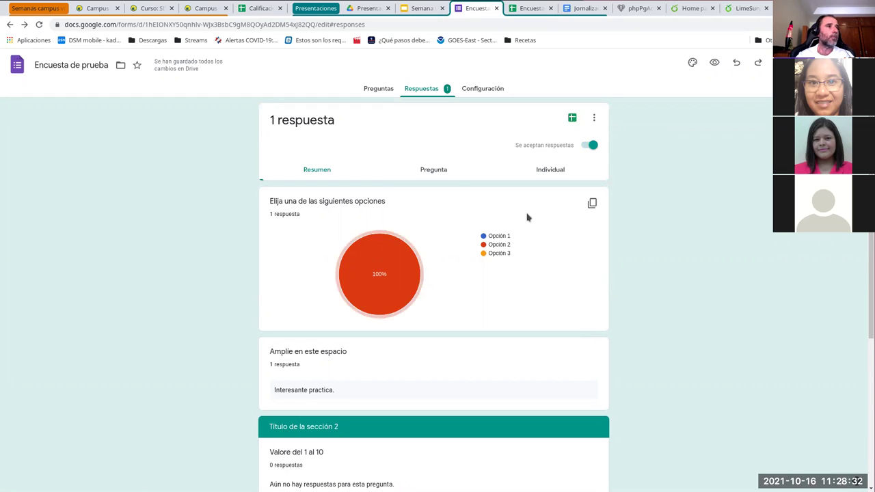
# Step: View the responses by question and individually, paging forward and back through the individual submissions
pyautogui.click(427, 171)
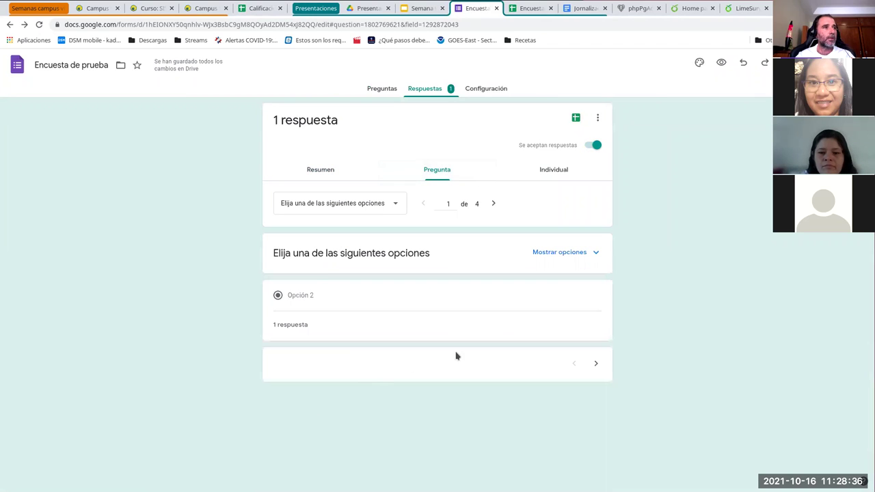
pyautogui.click(536, 173)
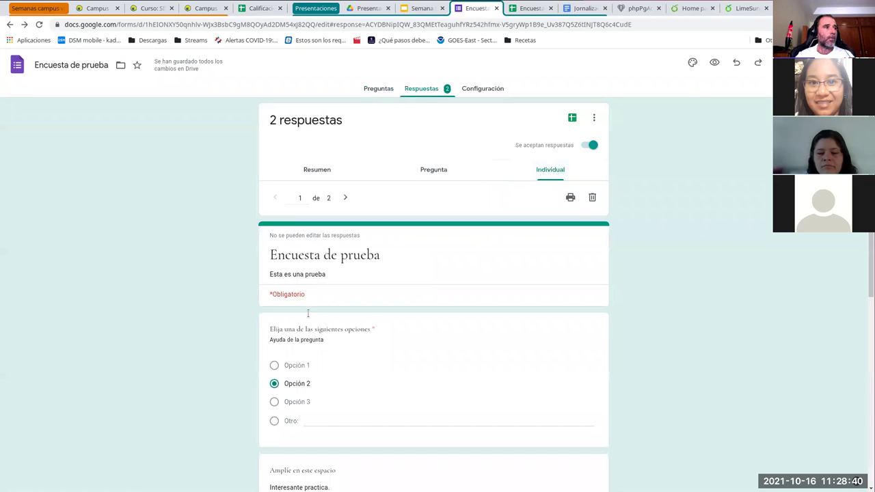
pyautogui.scroll(-1, 618, 375)
pyautogui.scroll(-3, 598, 431)
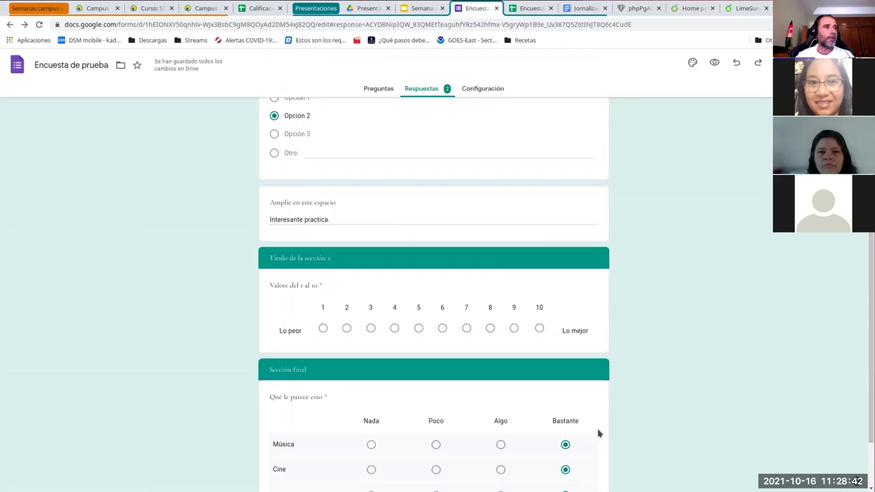
pyautogui.scroll(5, 598, 413)
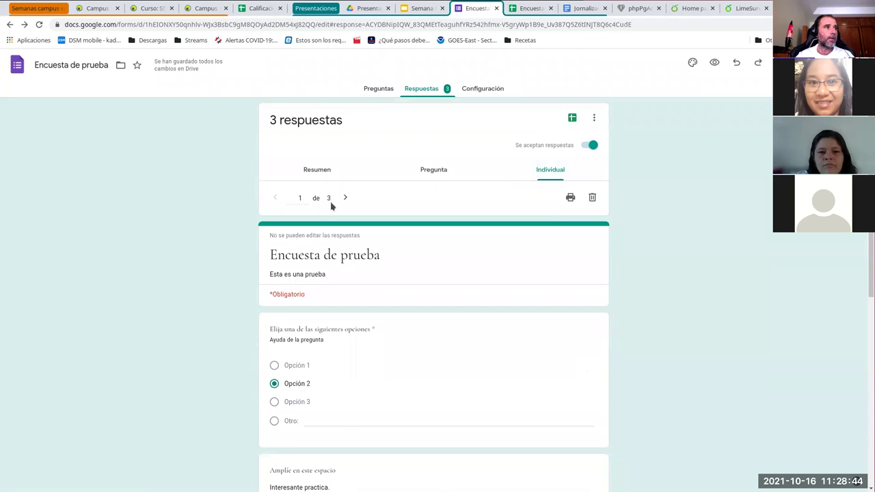
pyautogui.click(345, 198)
pyautogui.click(346, 199)
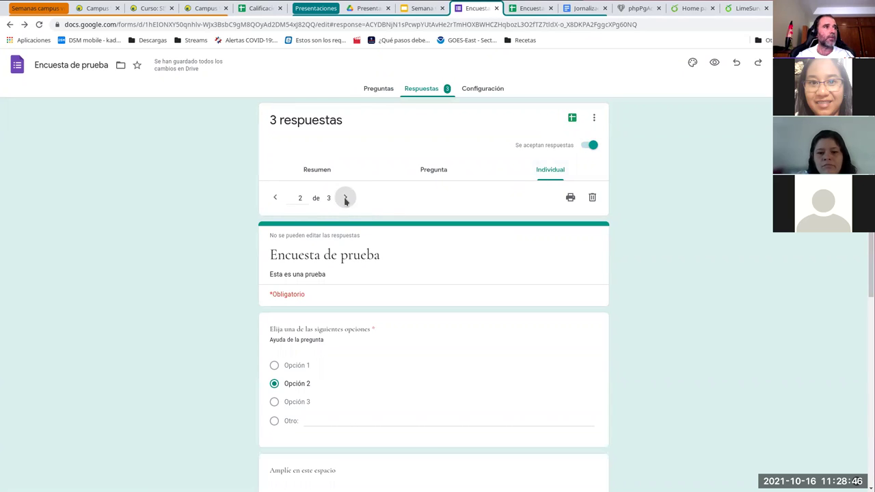
pyautogui.click(279, 199)
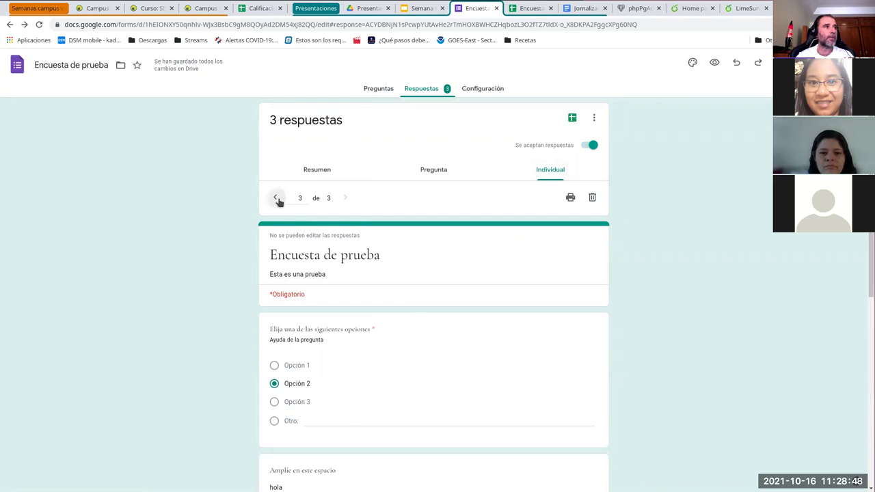
pyautogui.click(279, 199)
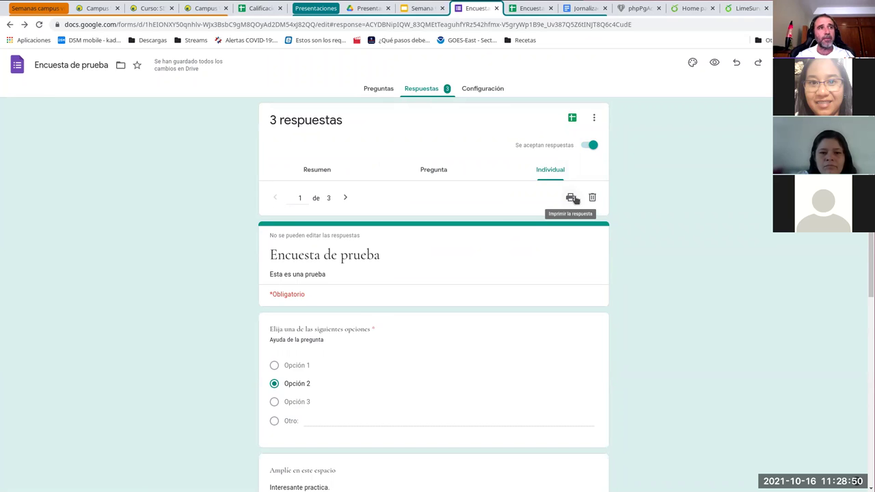
# Step: Return to the response summary and examine the results of all three sections
pyautogui.click(442, 178)
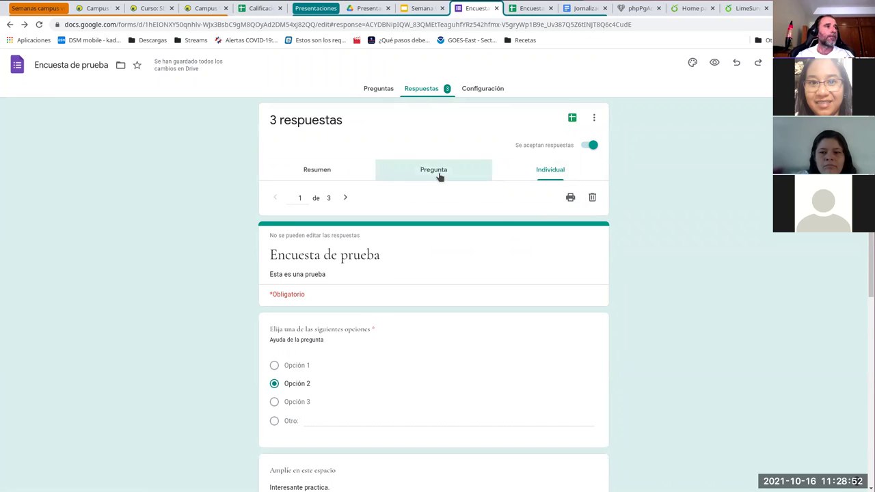
pyautogui.click(316, 169)
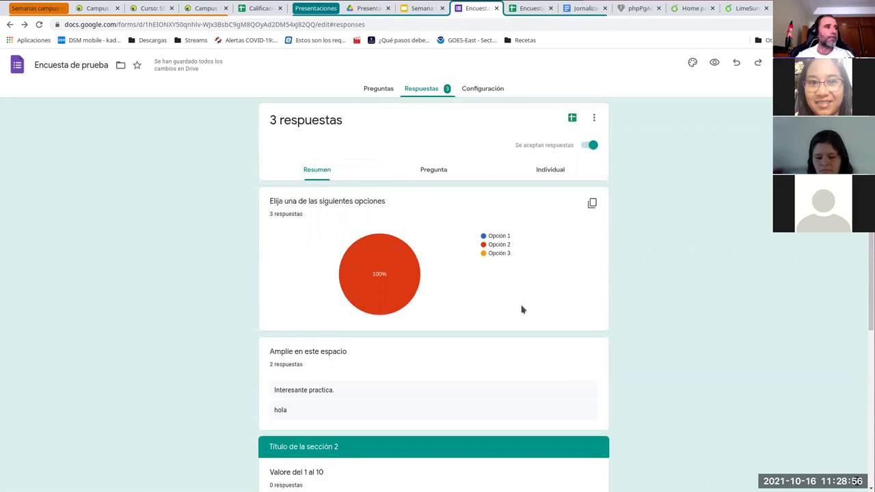
pyautogui.scroll(-3, 547, 311)
pyautogui.scroll(-1, 547, 313)
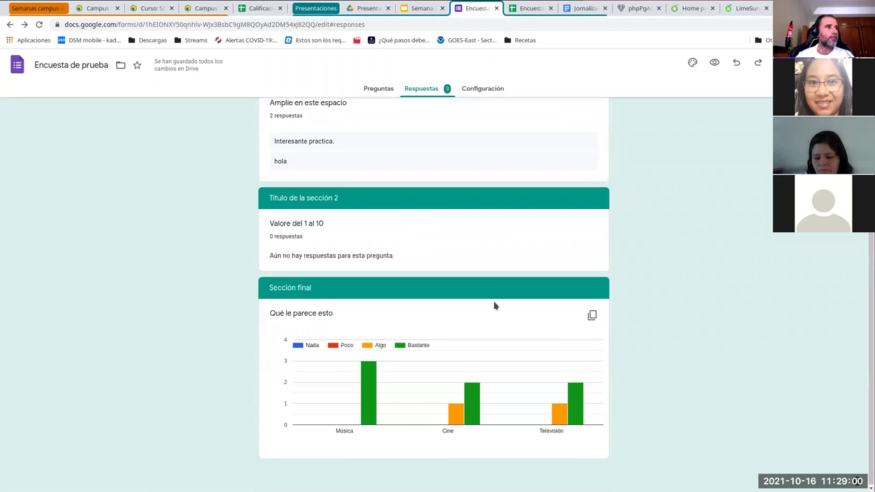
pyautogui.scroll(1, 482, 274)
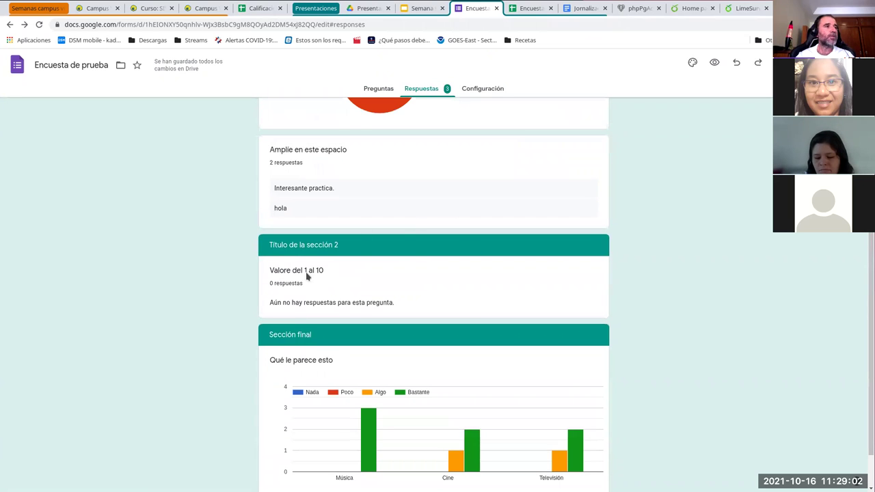
pyautogui.scroll(3, 412, 258)
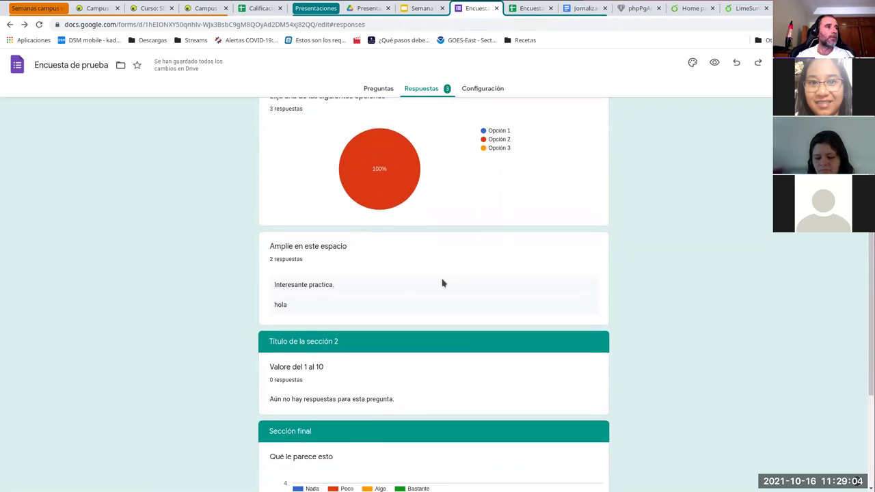
pyautogui.scroll(1, 530, 278)
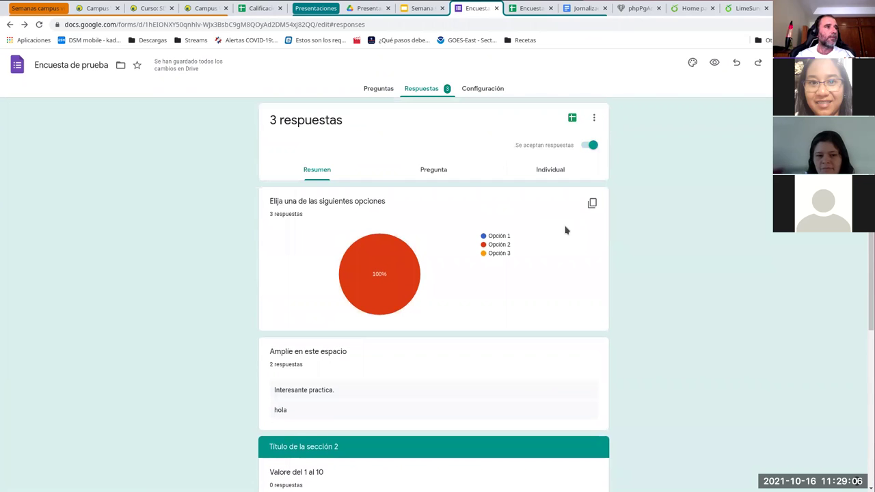
# Step: Compare the incoming responses in the linked spreadsheet with the form's response summary
pyautogui.click(525, 14)
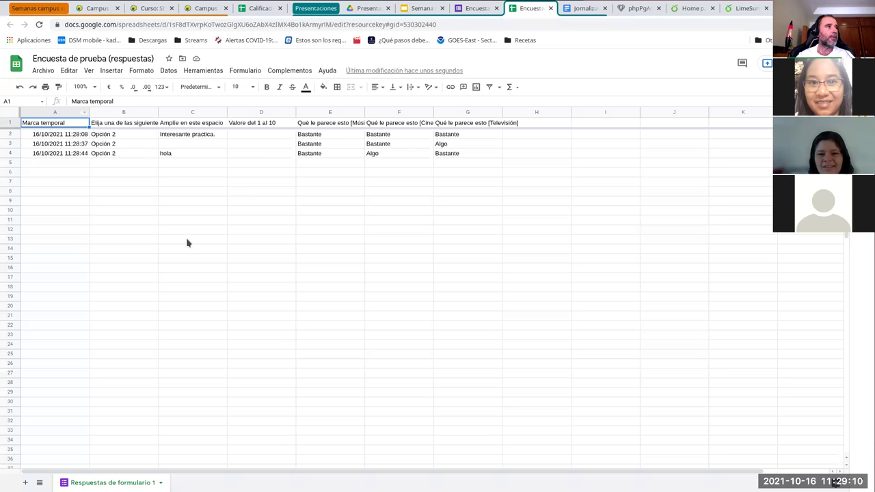
pyautogui.click(479, 9)
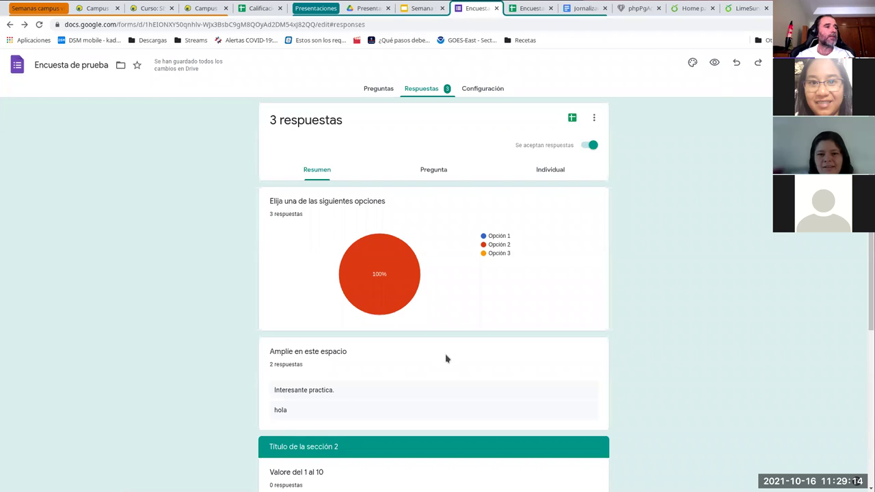
pyautogui.scroll(-3, 452, 355)
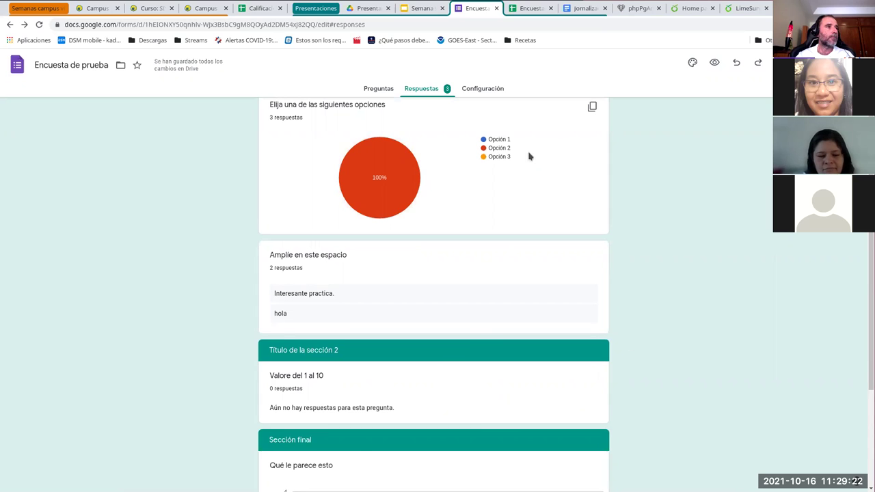
pyautogui.scroll(-2, 510, 205)
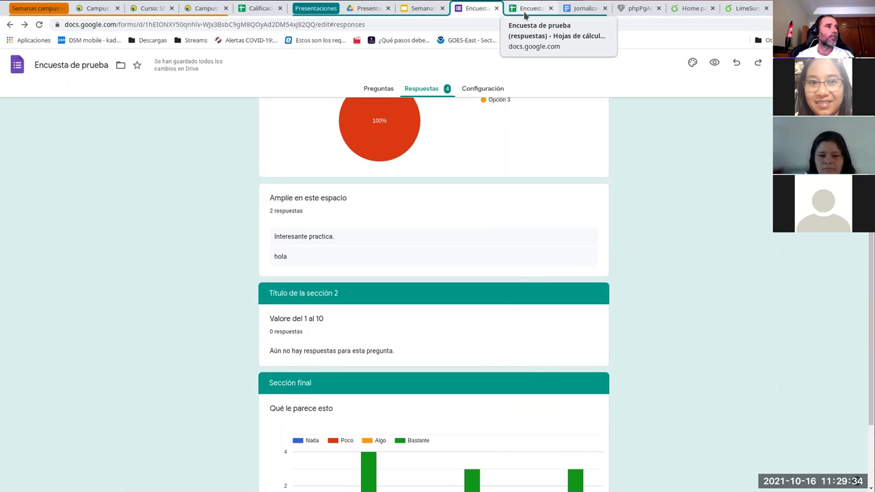
pyautogui.scroll(2, 627, 219)
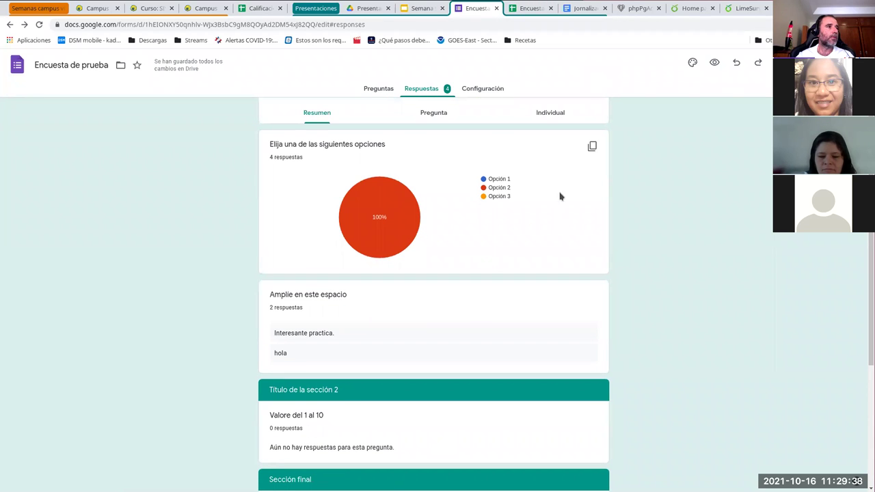
pyautogui.click(526, 9)
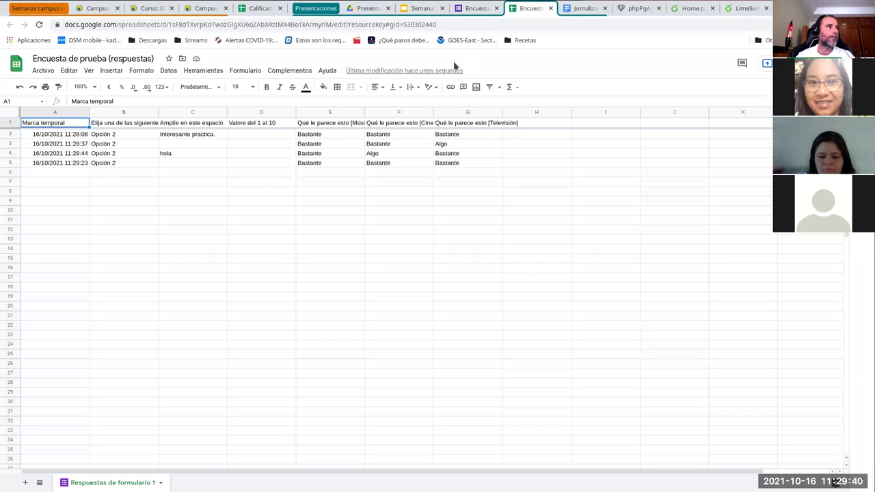
pyautogui.click(479, 8)
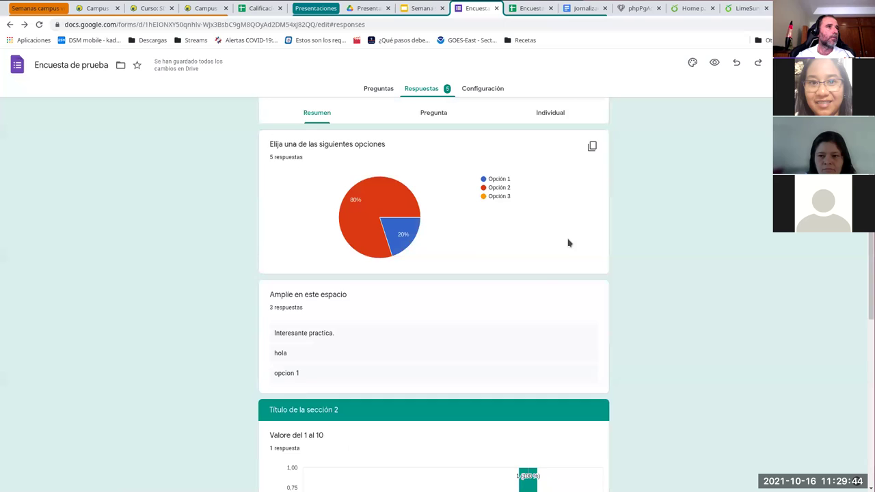
# Step: Examine the charts for "Valore del 1 al 10" and "Qué le parece esto" in the response summary
pyautogui.scroll(-3, 545, 258)
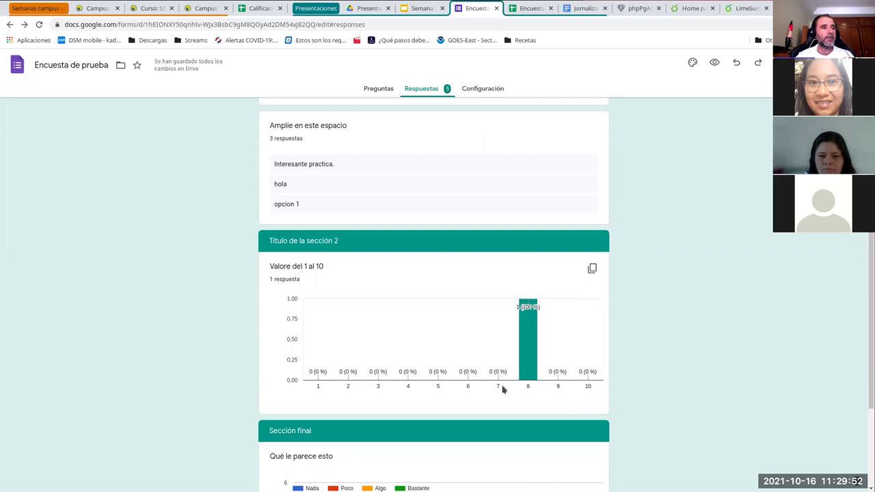
pyautogui.moveTo(526, 371)
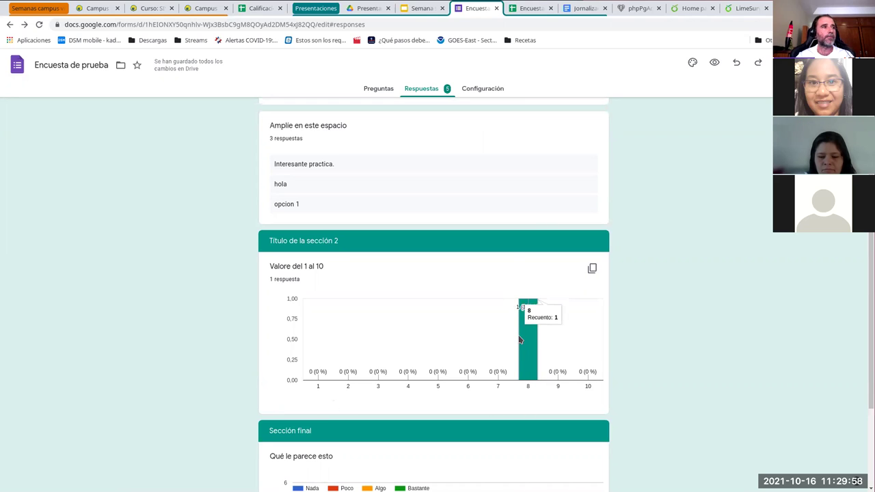
pyautogui.scroll(-3, 373, 397)
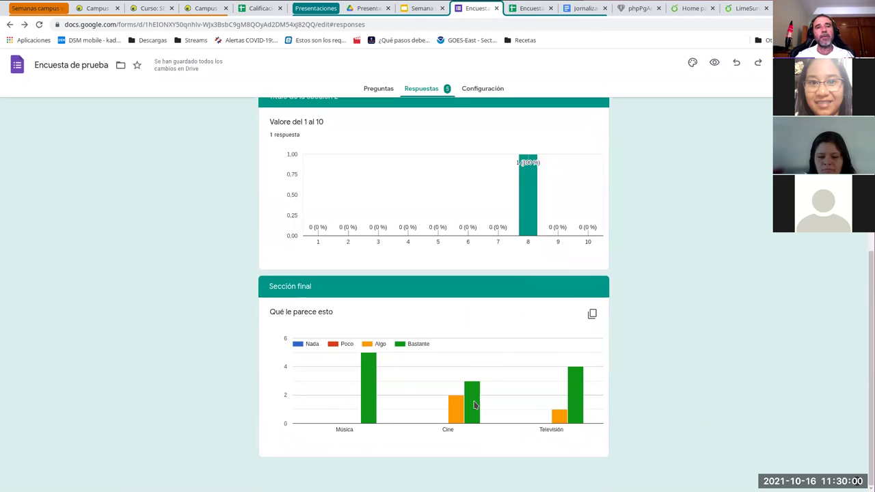
pyautogui.scroll(8, 474, 405)
pyautogui.scroll(1, 475, 404)
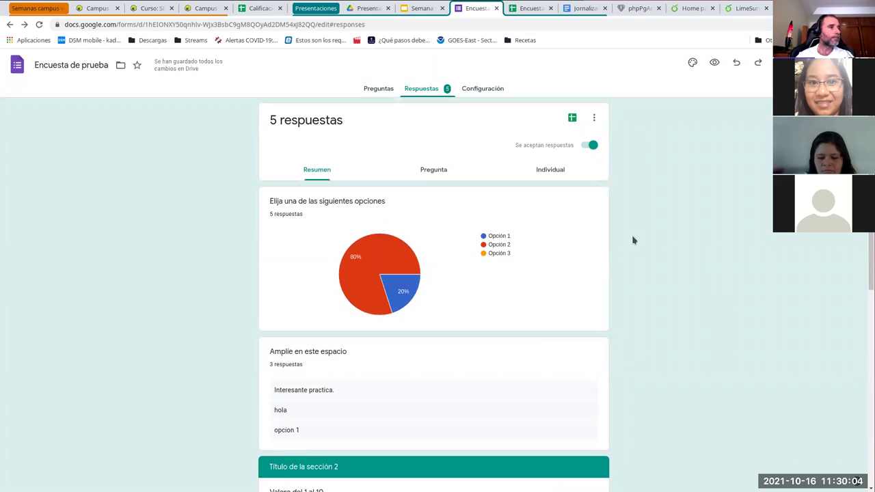
# Step: Inspect the slices of the "Elija una de las siguientes opciones" pie chart and compare them with the charts of the following sections
pyautogui.moveTo(384, 291)
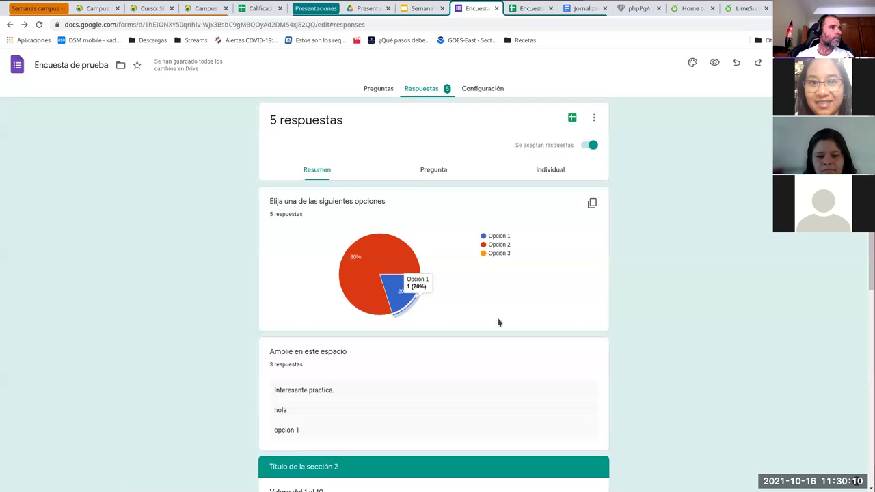
pyautogui.scroll(-1, 505, 331)
pyautogui.scroll(-5, 504, 330)
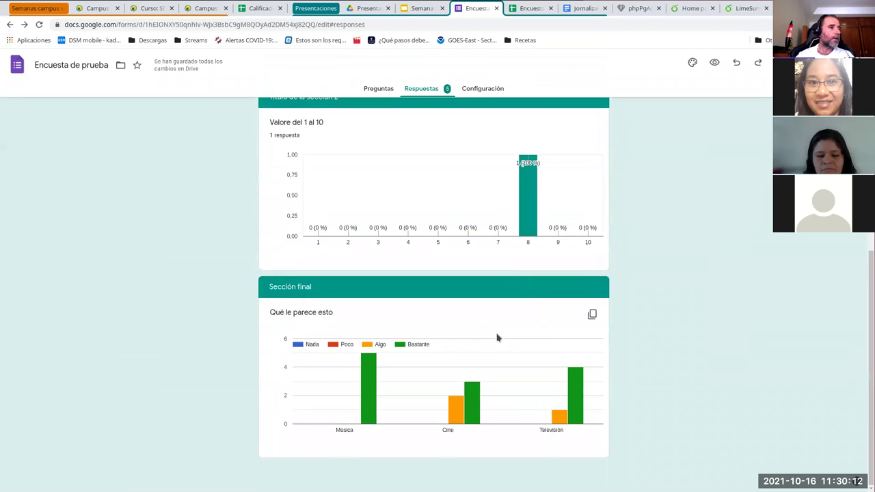
pyautogui.scroll(3, 497, 336)
pyautogui.scroll(3, 475, 331)
pyautogui.moveTo(399, 256)
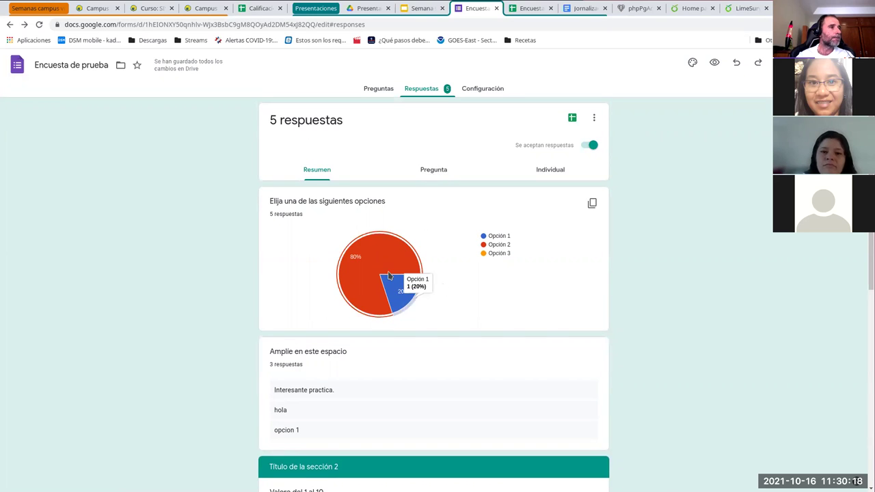
pyautogui.scroll(-3, 386, 265)
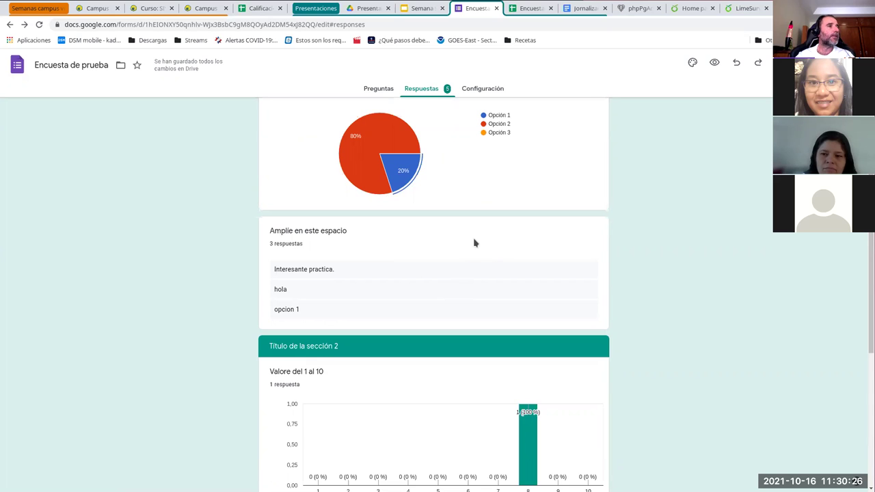
pyautogui.scroll(-6, 437, 221)
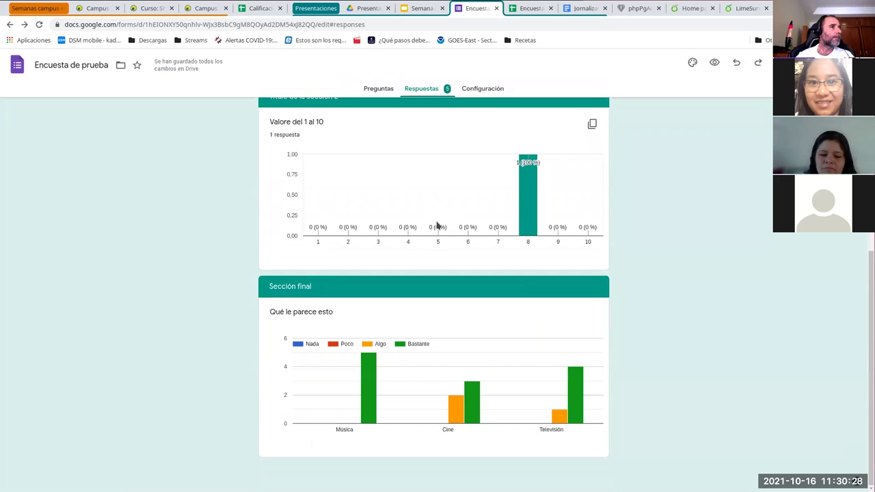
pyautogui.scroll(5, 437, 227)
pyautogui.moveTo(383, 229)
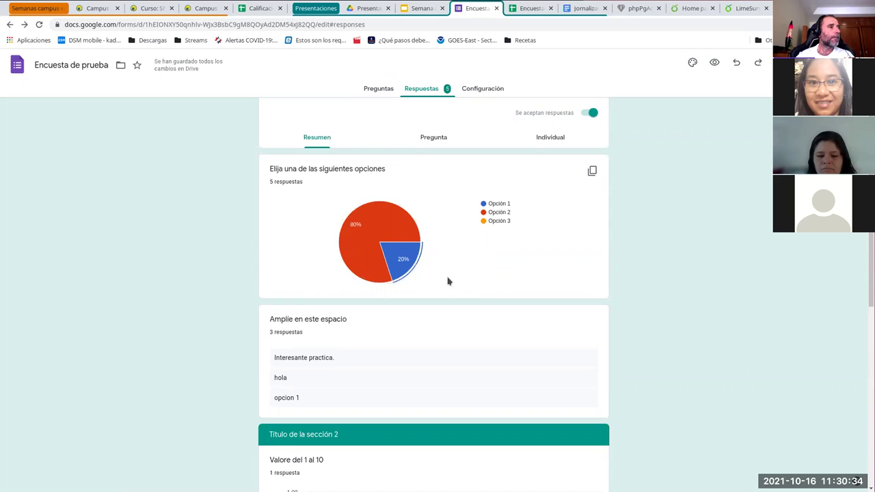
pyautogui.moveTo(356, 236)
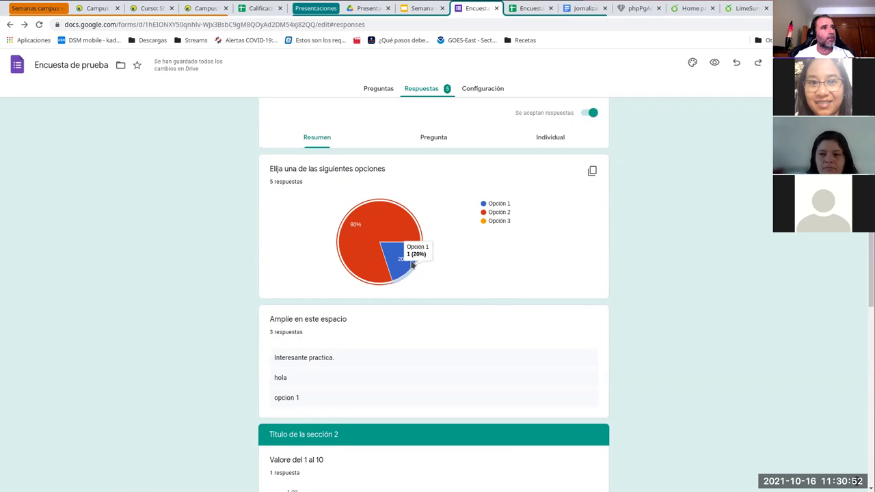
pyautogui.scroll(-3, 452, 322)
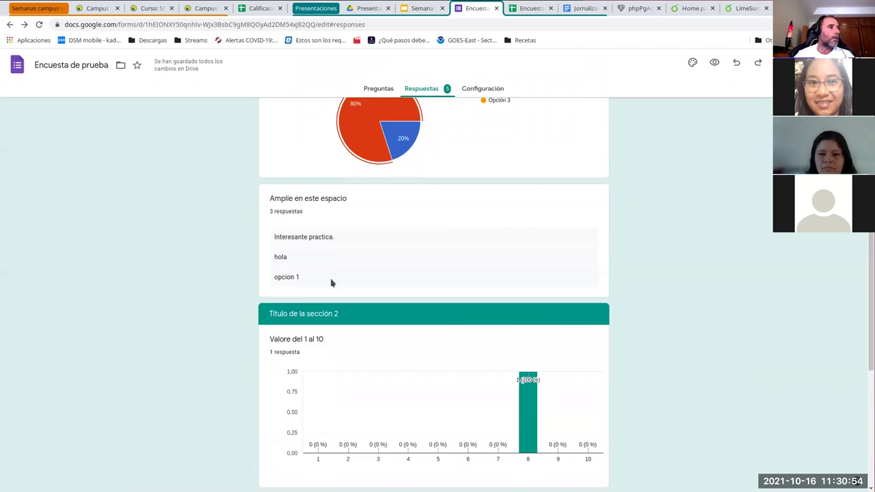
# Step: Review the response summary from the options pie chart and the "Amplíe en este espacio" answers down to the "Sección final" chart
pyautogui.scroll(-5, 487, 287)
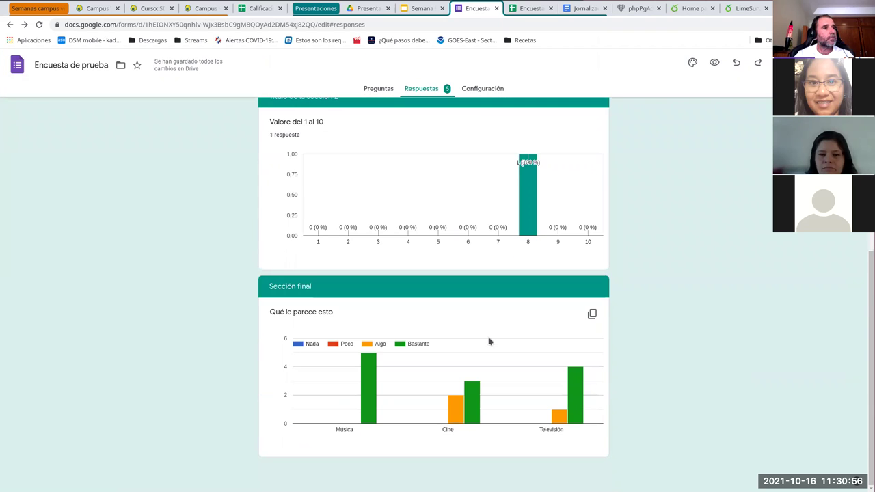
pyautogui.scroll(3, 513, 351)
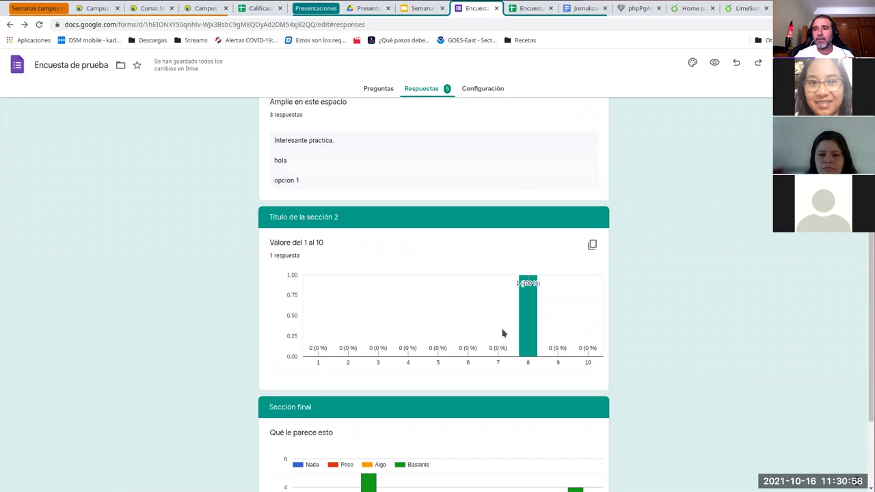
pyautogui.scroll(5, 503, 333)
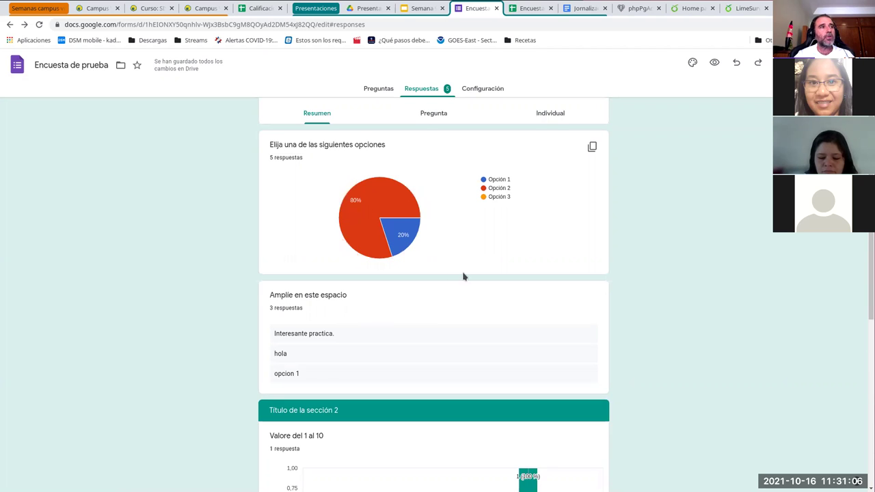
pyautogui.scroll(-4, 481, 292)
pyautogui.scroll(-3, 462, 392)
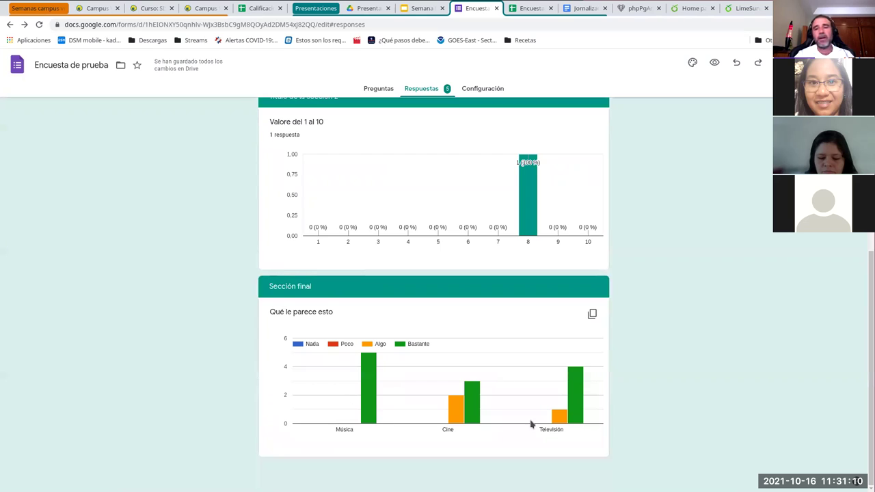
pyautogui.scroll(5, 527, 403)
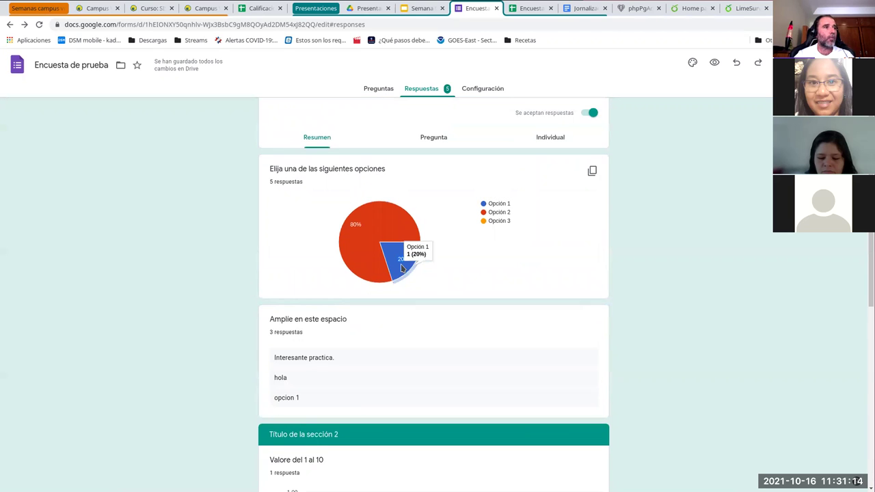
pyautogui.scroll(-5, 470, 317)
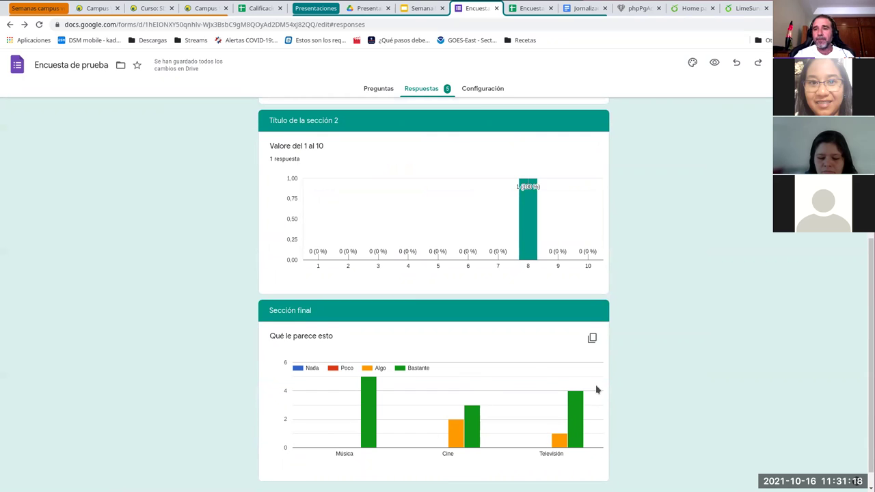
pyautogui.scroll(3, 588, 386)
pyautogui.scroll(2, 565, 364)
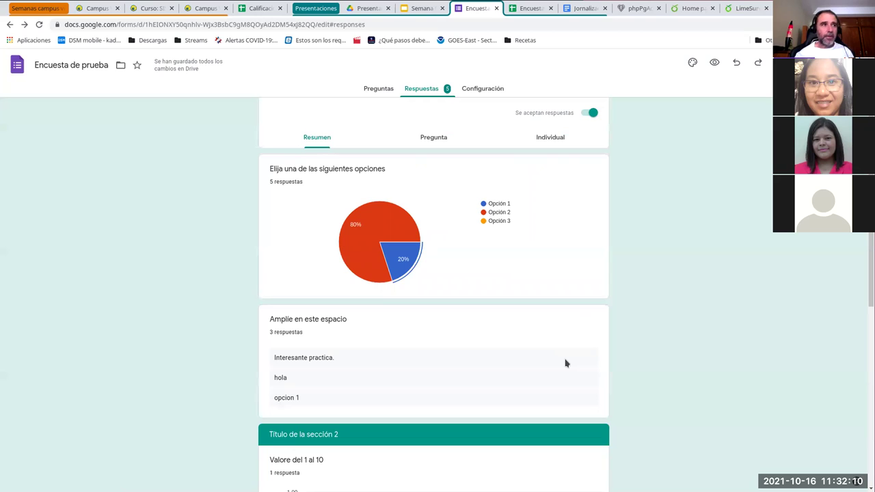
pyautogui.scroll(1, 467, 257)
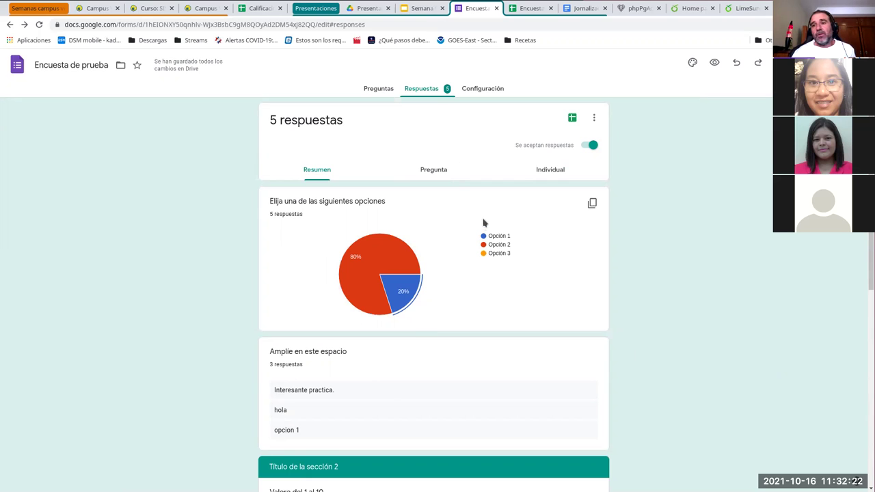
# Step: Check the "Elija una de las siguientes opciones" column in the linked response spreadsheet and close the spreadsheet
pyautogui.click(518, 11)
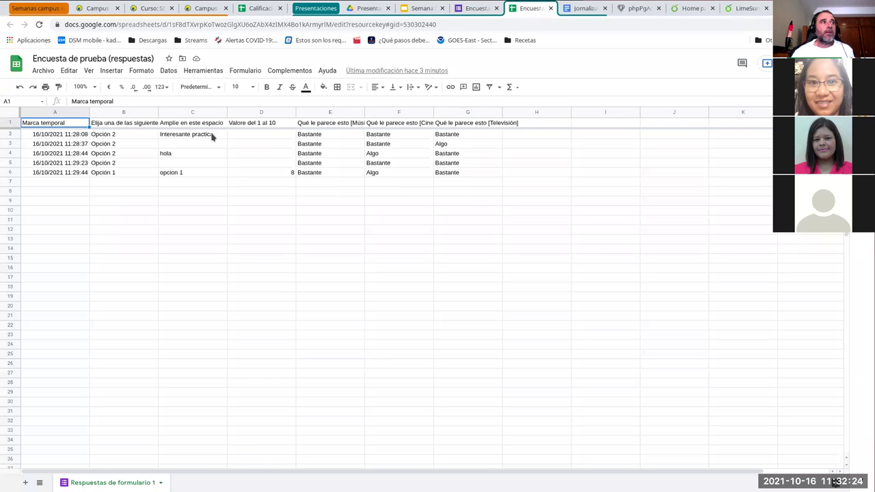
pyautogui.click(135, 126)
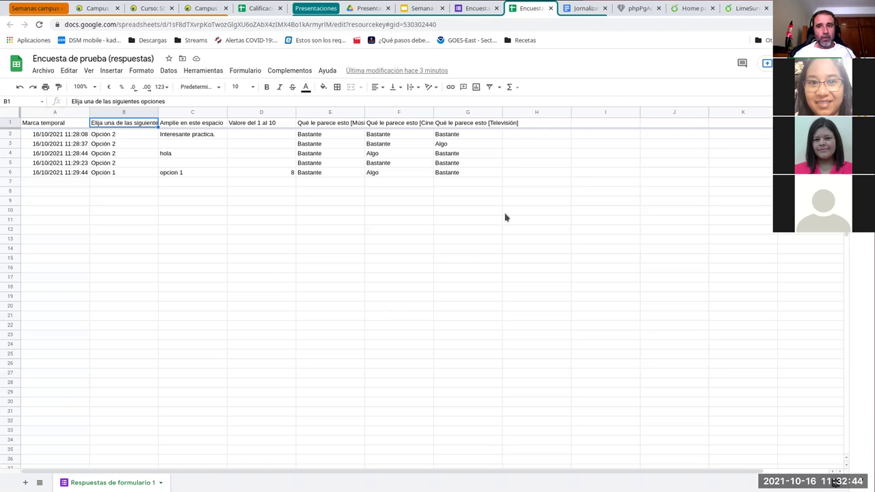
pyautogui.click(484, 10)
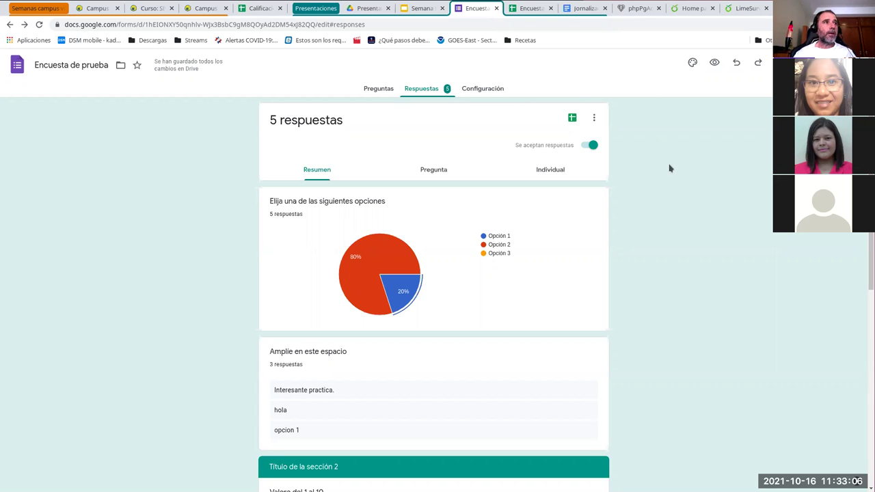
pyautogui.click(541, 9)
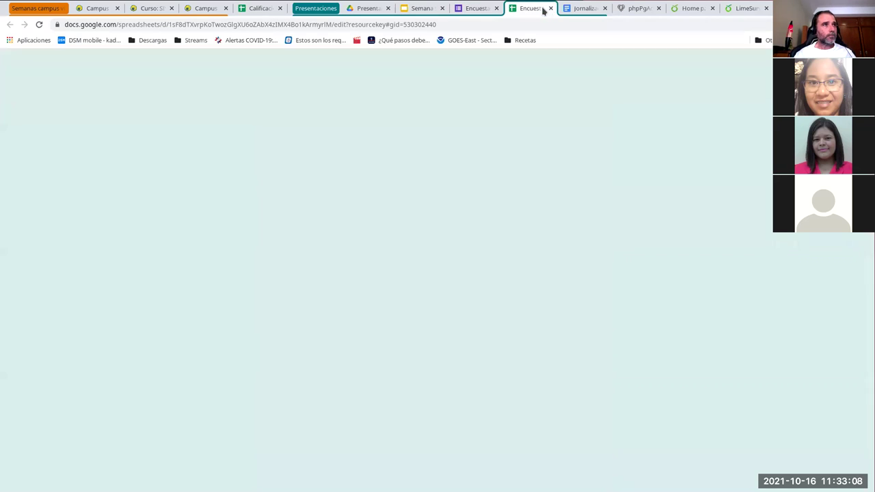
pyautogui.click(550, 8)
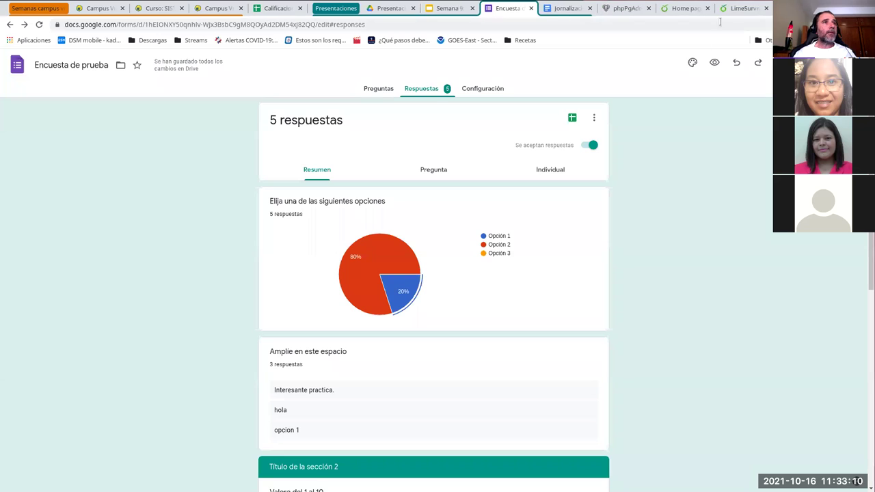
# Step: Switch to the LimeSurvey website and examine its pricing plans, especially the response limit of the Free plan
pyautogui.click(745, 10)
pyautogui.click(685, 10)
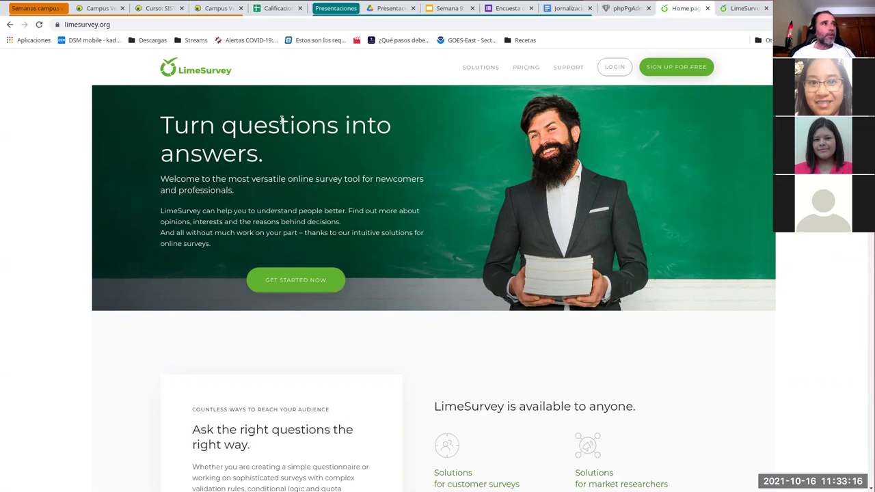
pyautogui.click(127, 23)
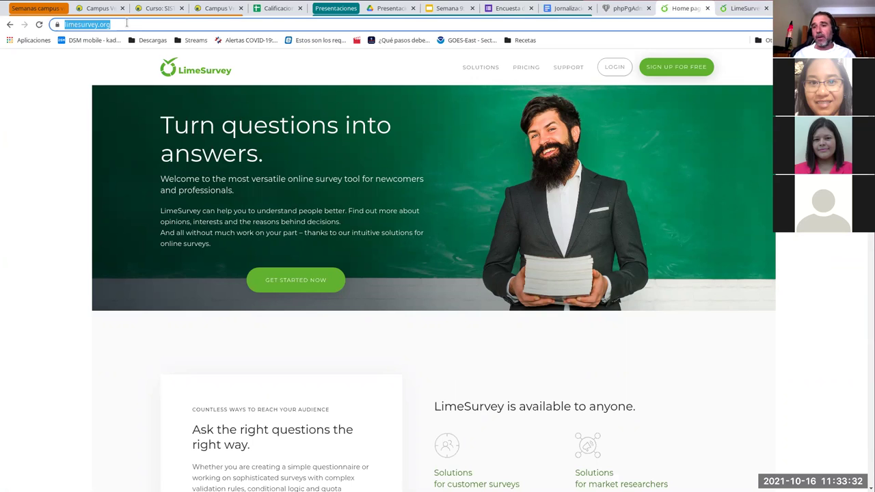
pyautogui.click(526, 68)
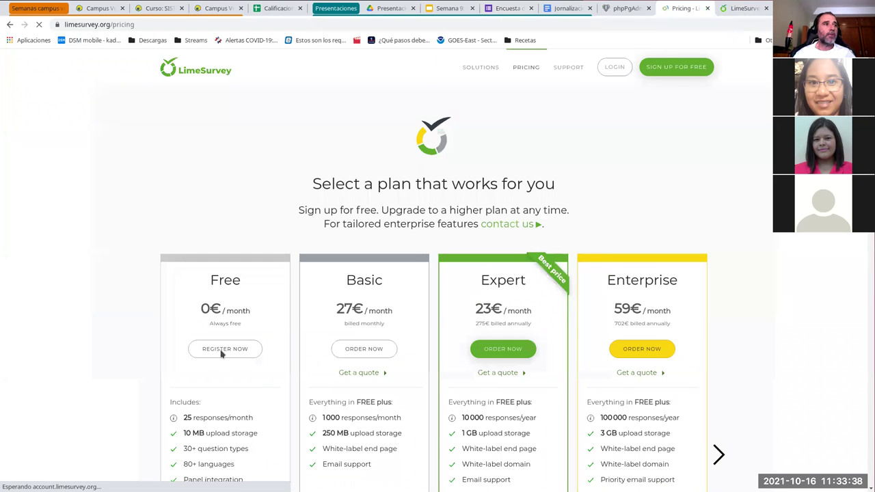
pyautogui.scroll(-2, 350, 269)
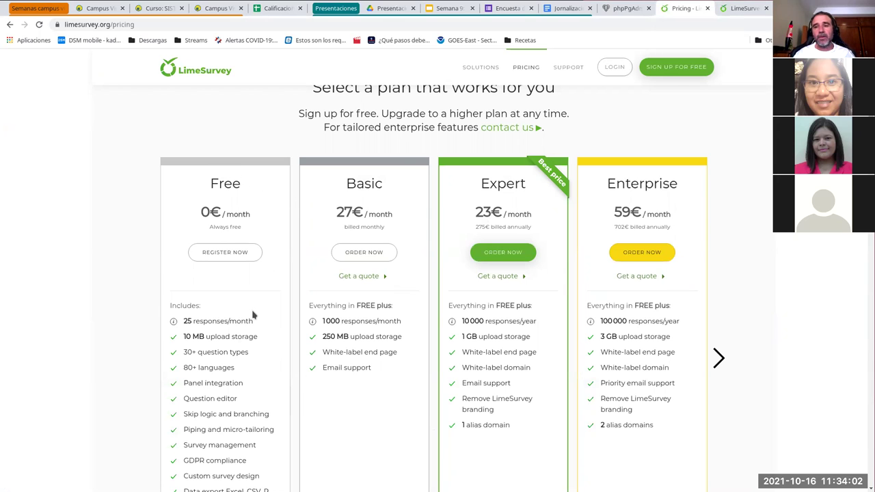
pyautogui.moveTo(185, 319); pyautogui.dragTo(231, 320)
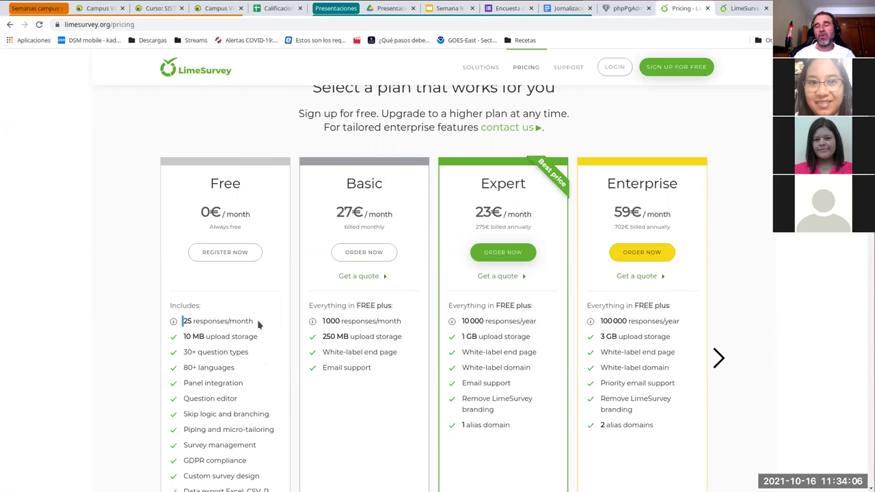
pyautogui.click(143, 320)
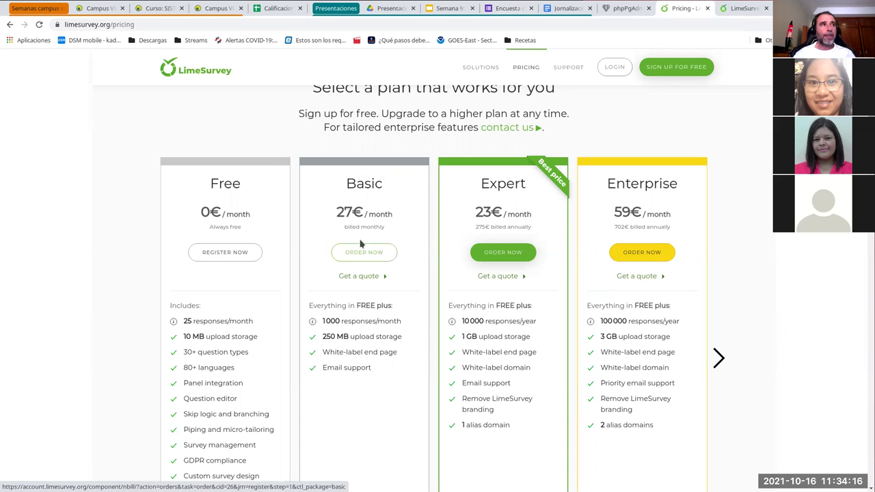
# Step: Return to the LimeSurvey home page and look through its solutions, support options and product description down to the open source links
pyautogui.scroll(3, 362, 253)
pyautogui.click(197, 78)
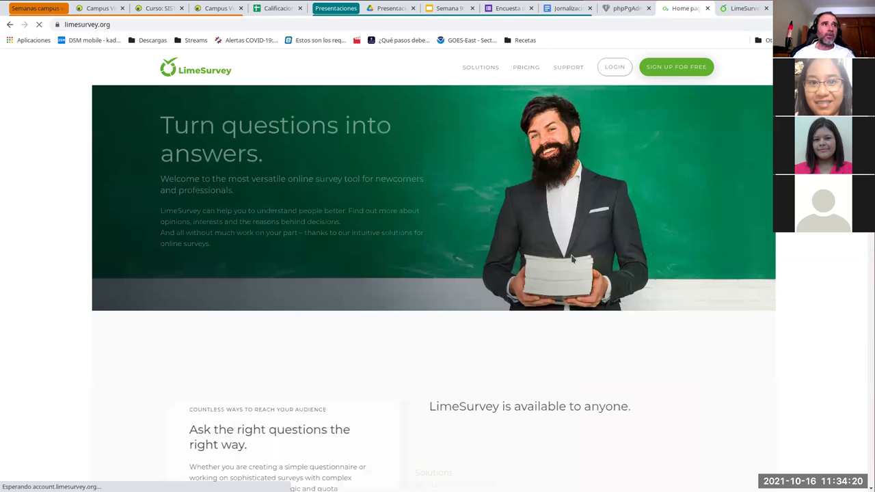
pyautogui.scroll(-5, 617, 312)
pyautogui.scroll(-4, 594, 332)
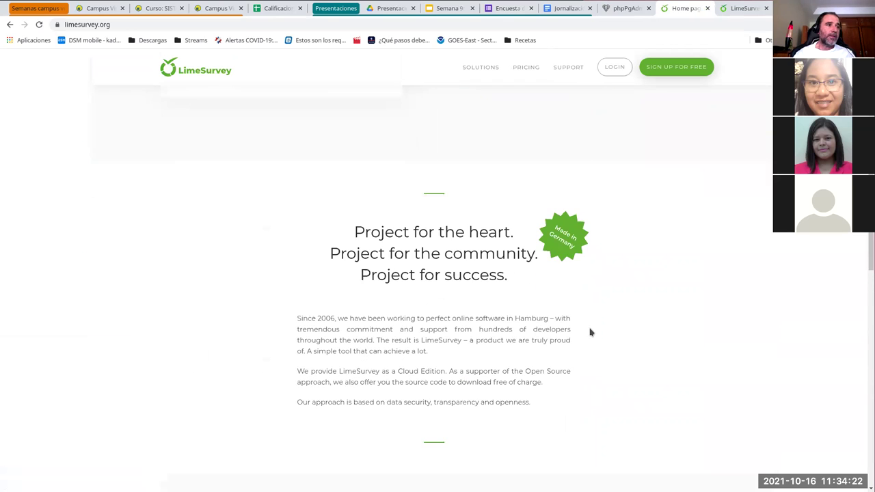
pyautogui.moveTo(863, 251); pyautogui.dragTo(863, 202)
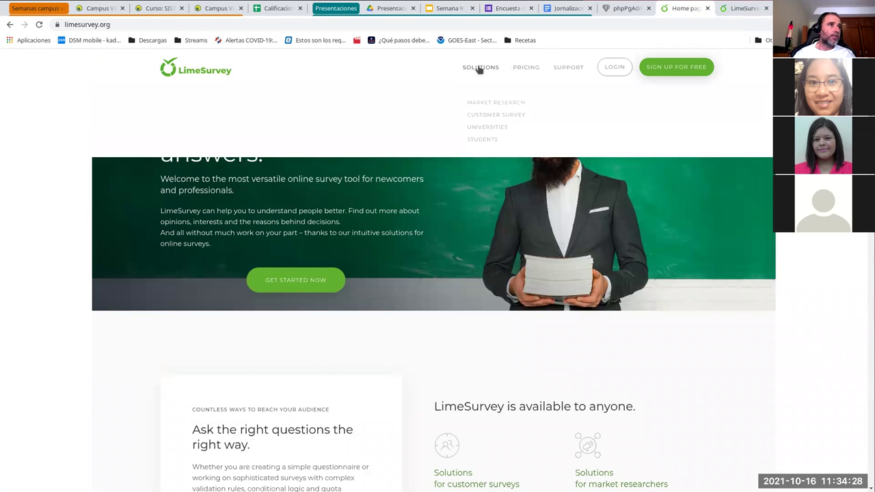
pyautogui.moveTo(567, 71)
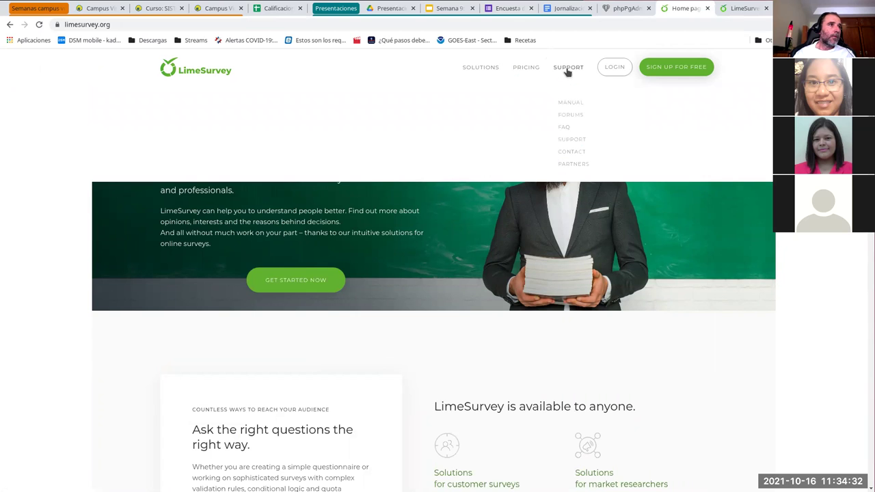
pyautogui.scroll(-3, 451, 321)
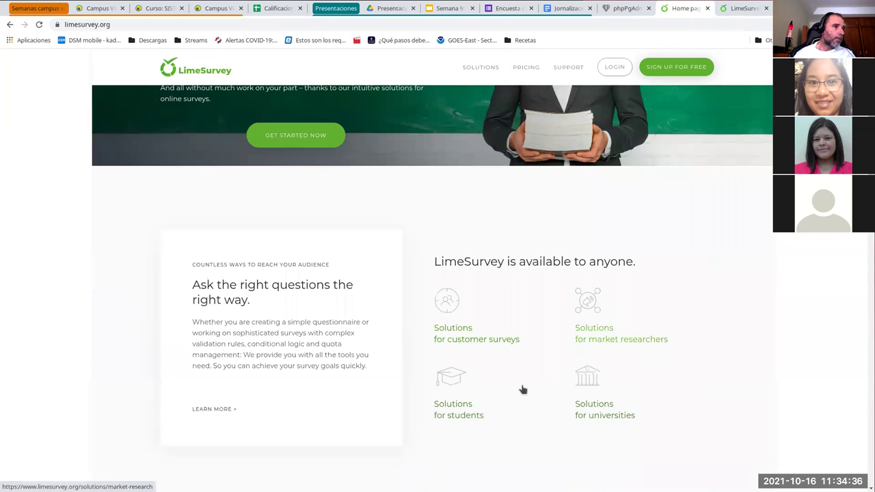
pyautogui.scroll(-10, 465, 419)
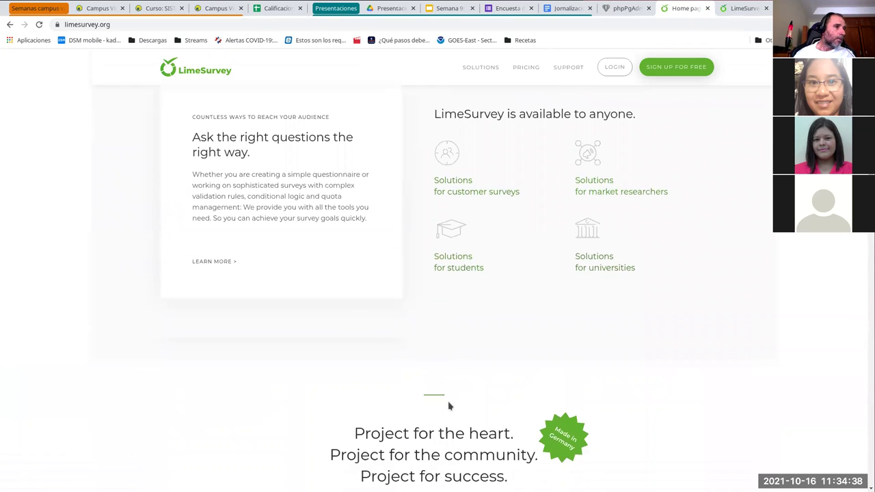
pyautogui.scroll(-12, 430, 384)
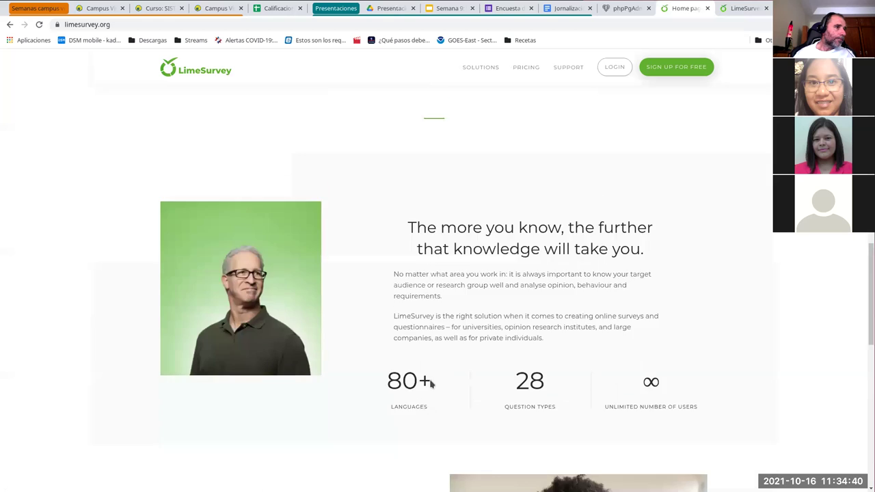
pyautogui.scroll(-3, 431, 384)
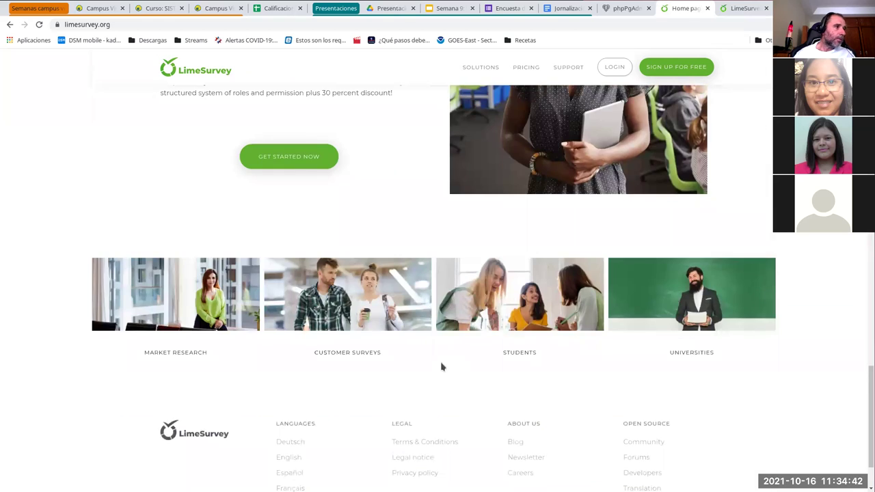
pyautogui.scroll(-2, 442, 365)
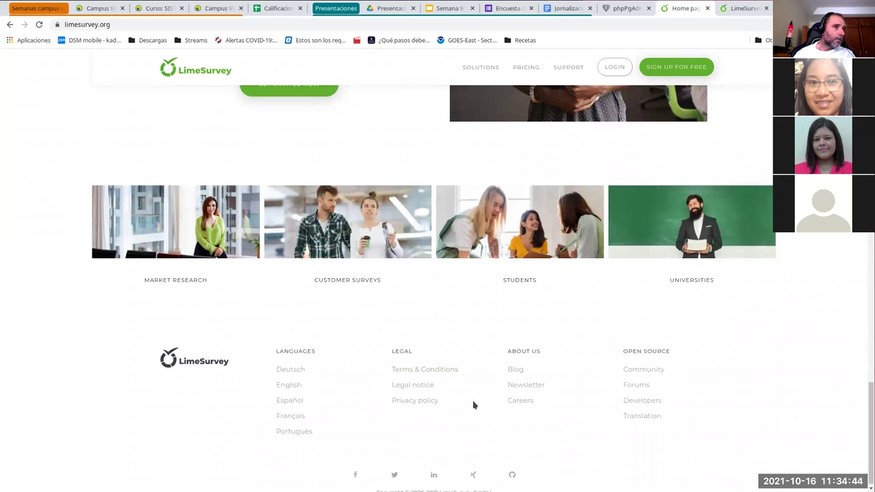
# Step: Open the LimeSurvey open source community site and examine the releases, templates and extensions on its Downloads page
pyautogui.click(647, 376)
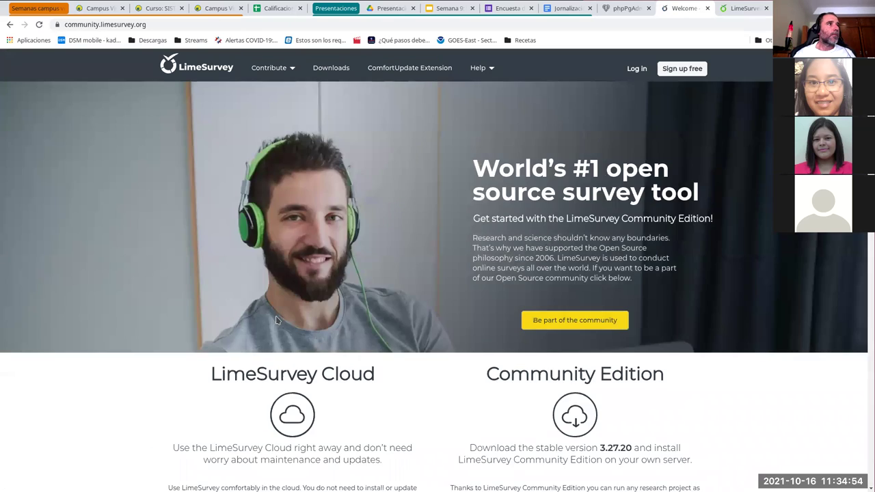
pyautogui.click(335, 68)
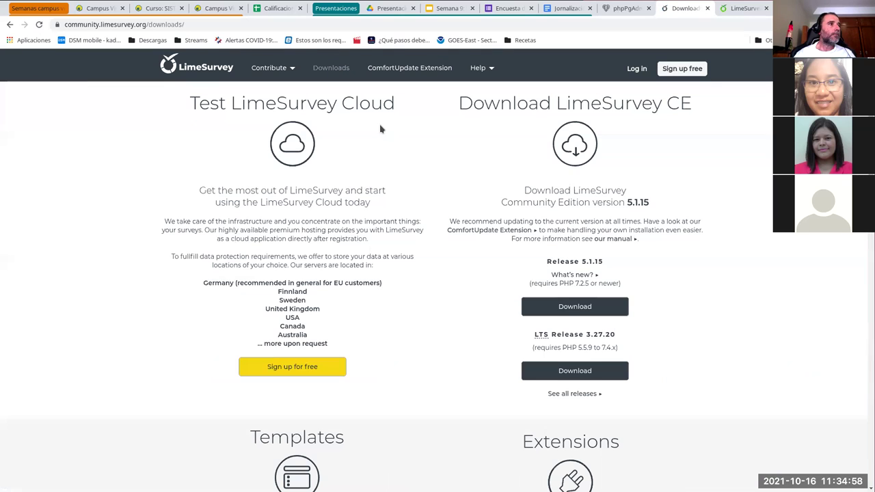
pyautogui.scroll(-5, 455, 244)
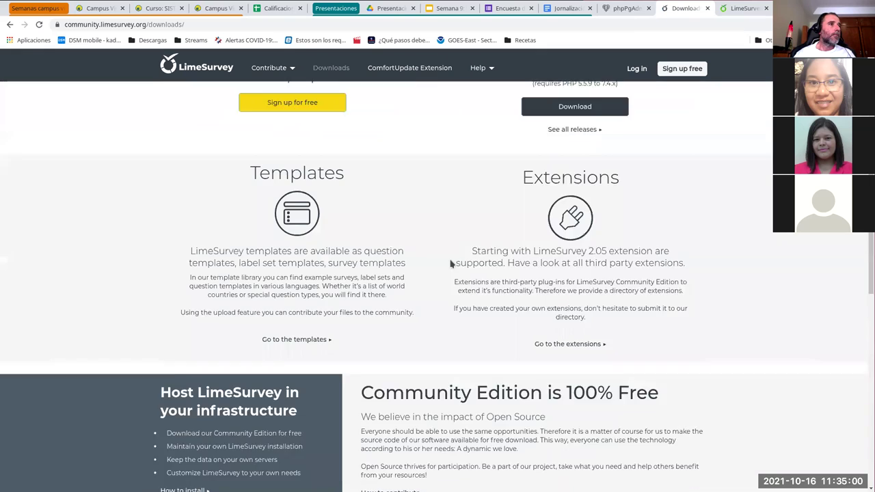
pyautogui.scroll(-2, 433, 324)
pyautogui.scroll(-3, 433, 324)
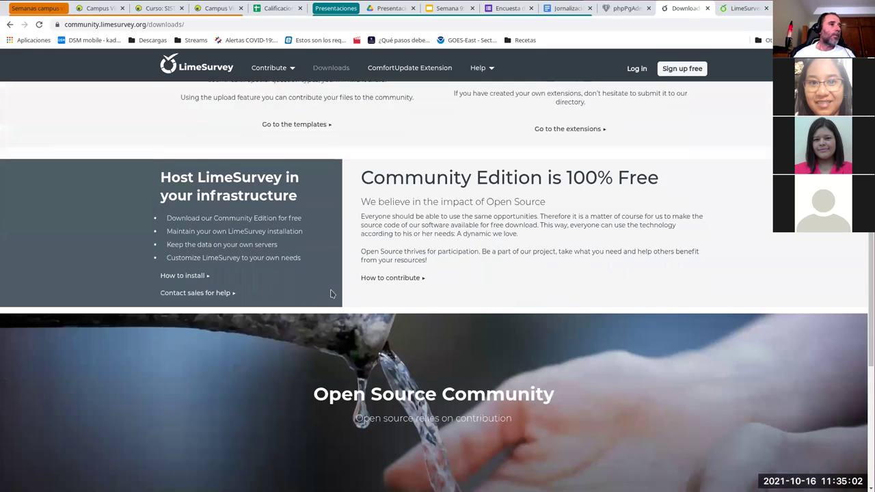
pyautogui.scroll(-3, 433, 324)
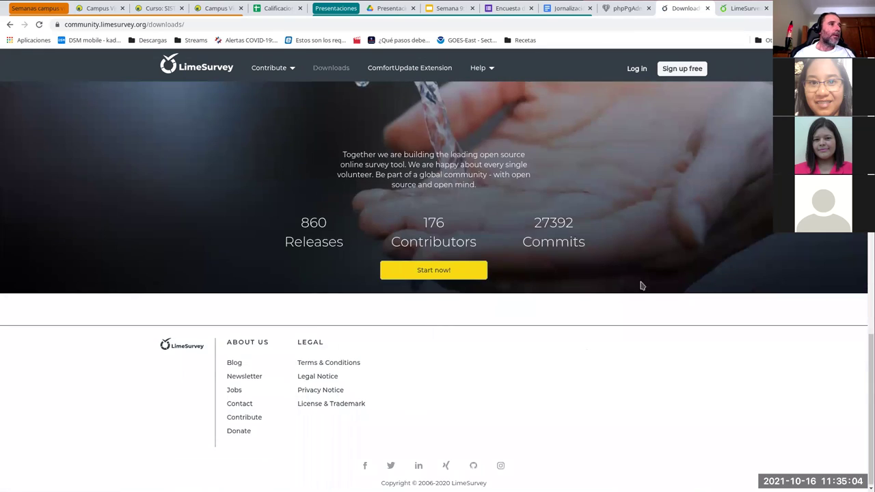
pyautogui.scroll(1, 583, 181)
pyautogui.scroll(8, 578, 176)
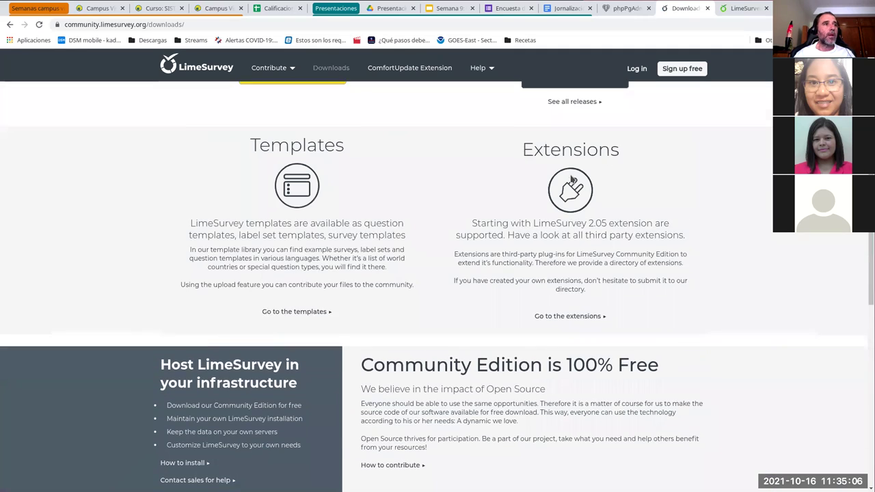
pyautogui.scroll(4, 470, 132)
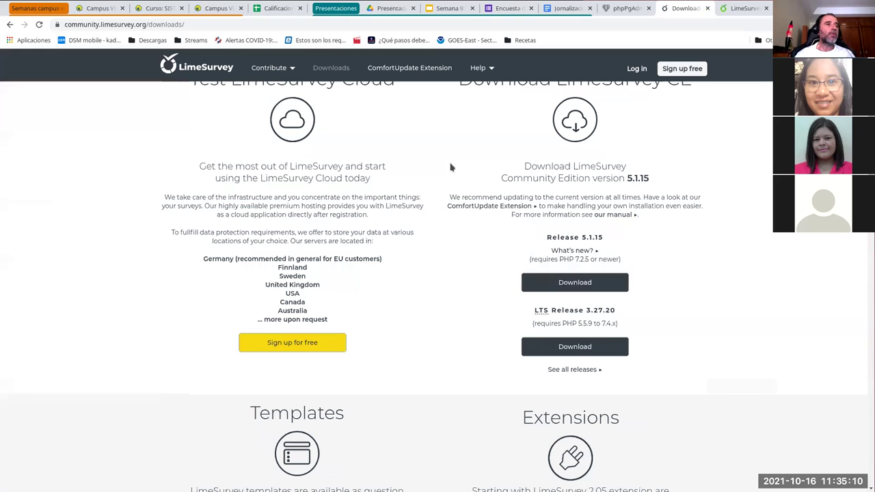
pyautogui.scroll(1, 643, 157)
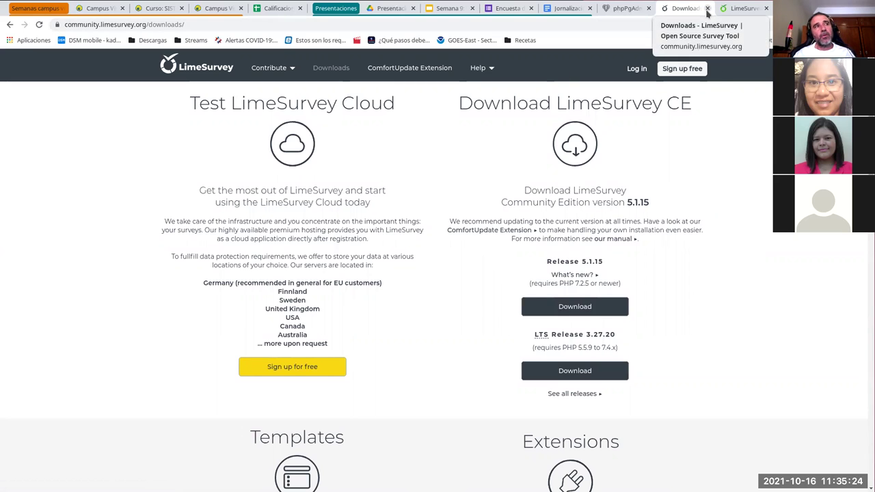
# Step: View the LimeSurvey administration login page and switch to the virtual campus course page to look over the database systems section
pyautogui.click(738, 8)
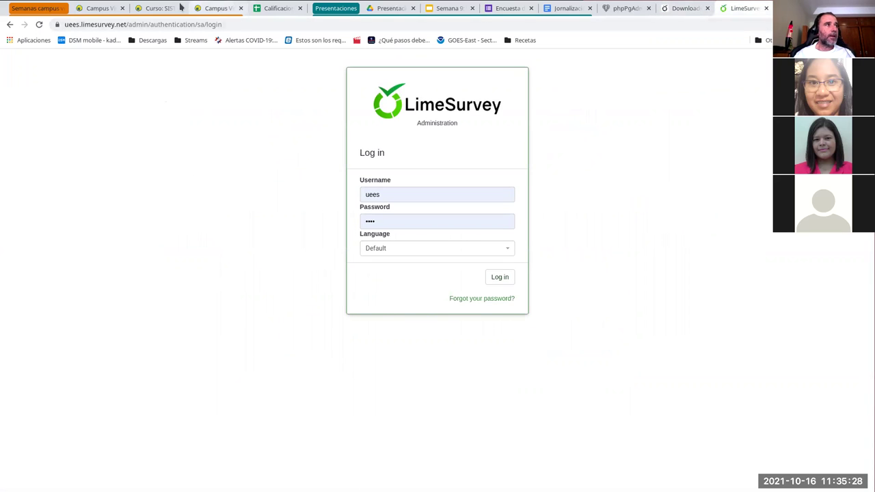
pyautogui.click(156, 8)
pyautogui.scroll(3, 398, 174)
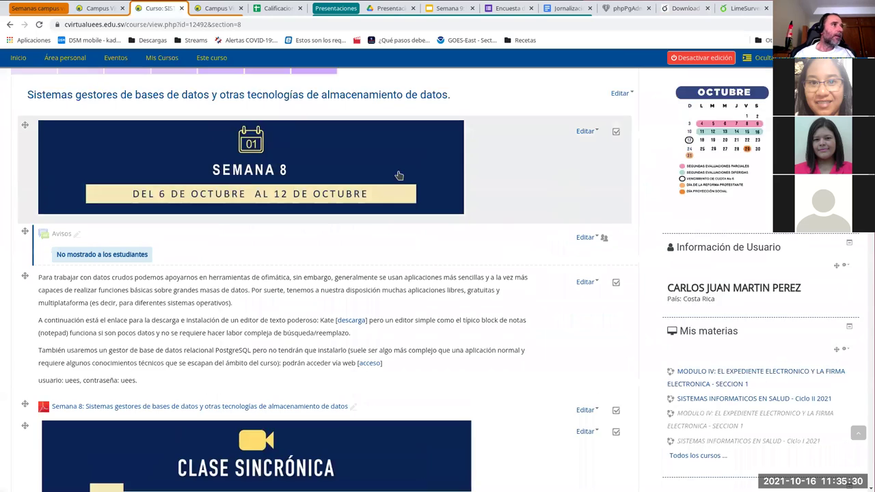
# Step: Open the Semana 9 section of the course and follow its access link to the LimeSurvey test server
pyautogui.click(427, 181)
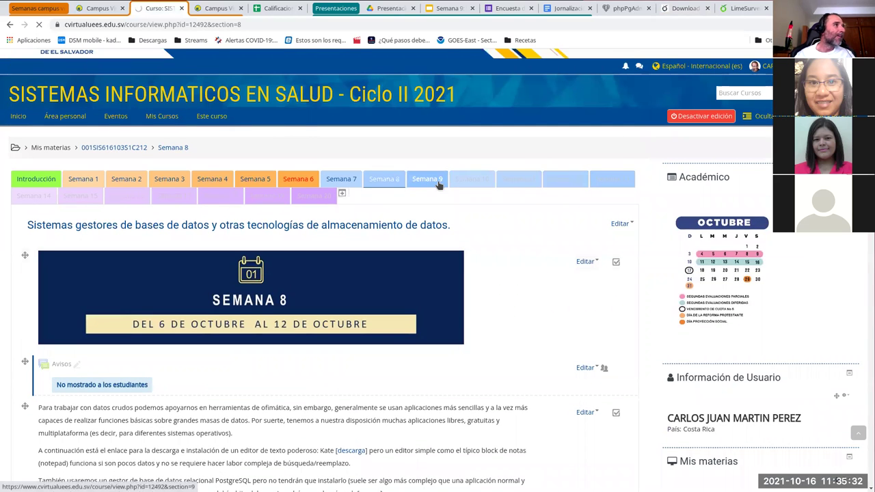
pyautogui.scroll(-5, 489, 304)
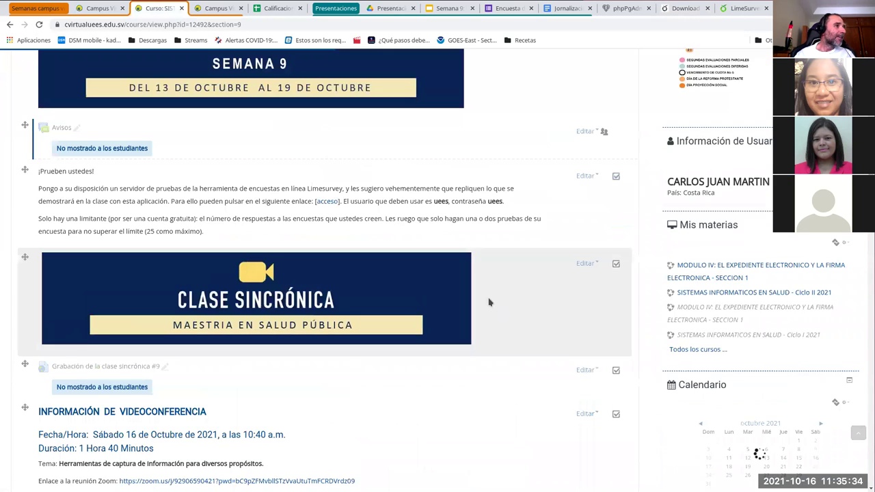
pyautogui.click(327, 202)
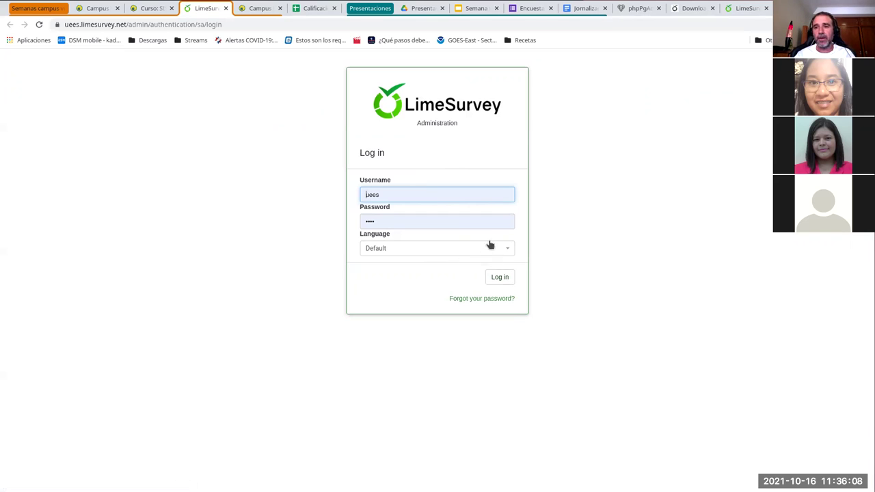
pyautogui.click(427, 256)
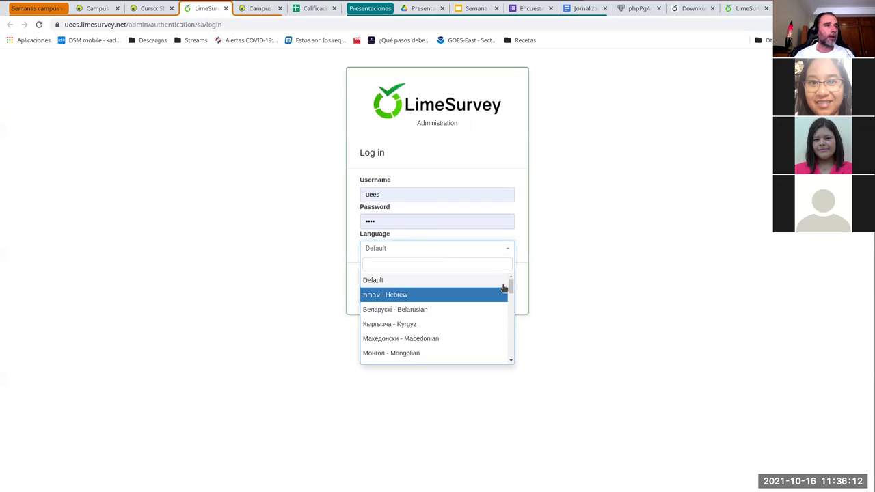
pyautogui.moveTo(511, 287); pyautogui.dragTo(502, 319)
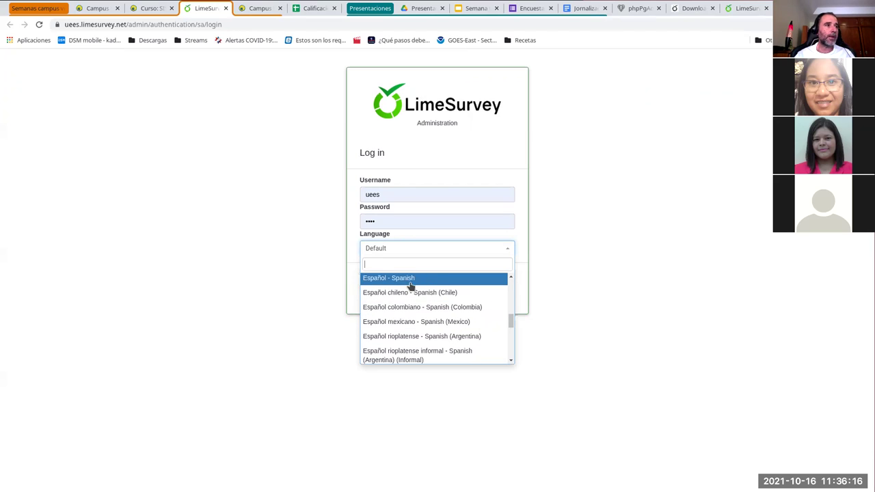
pyautogui.click(272, 219)
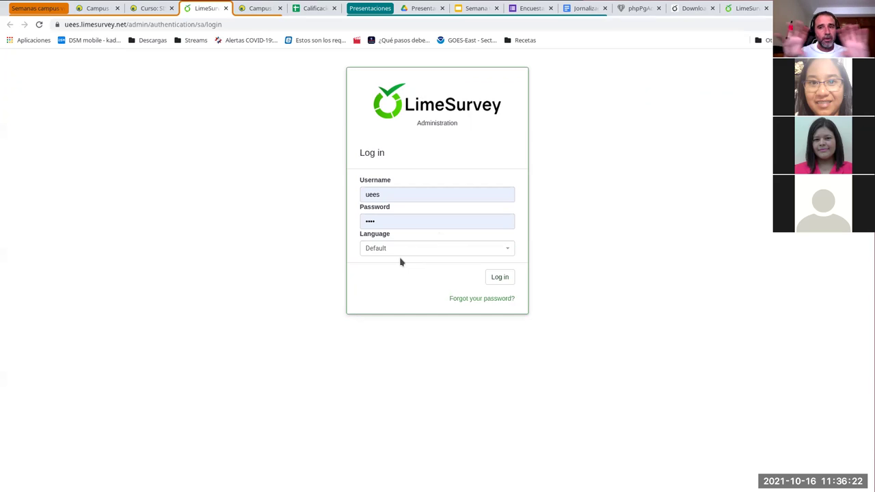
# Step: Log in to the LimeSurvey administration with the prefilled credentials and the Default language
pyautogui.click(496, 281)
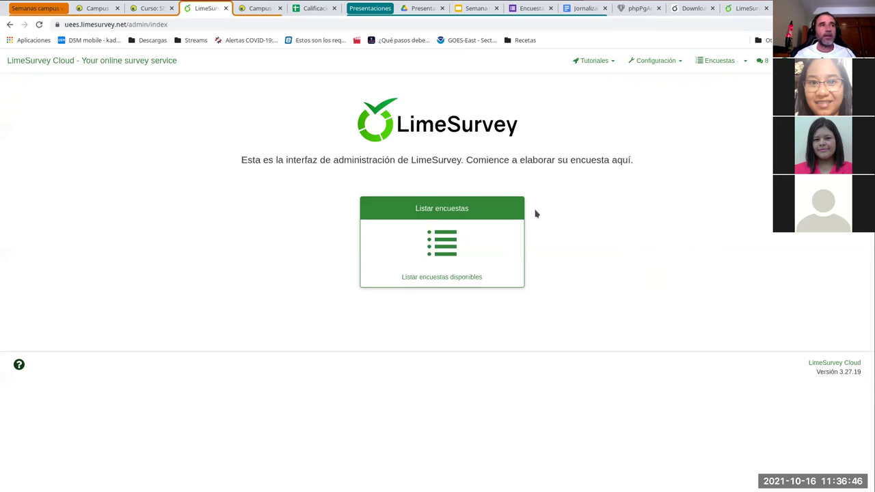
# Step: Start the beginner tour, go through it as far as the survey title stage, and close it
pyautogui.click(611, 66)
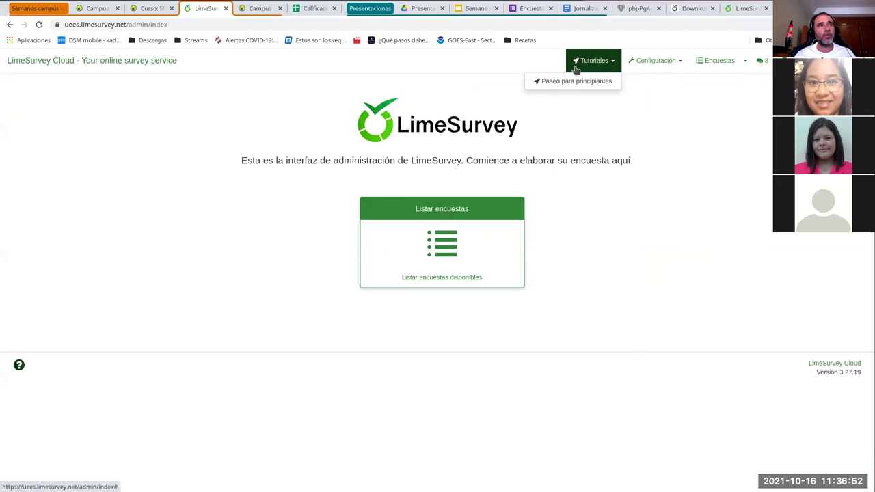
pyautogui.click(549, 83)
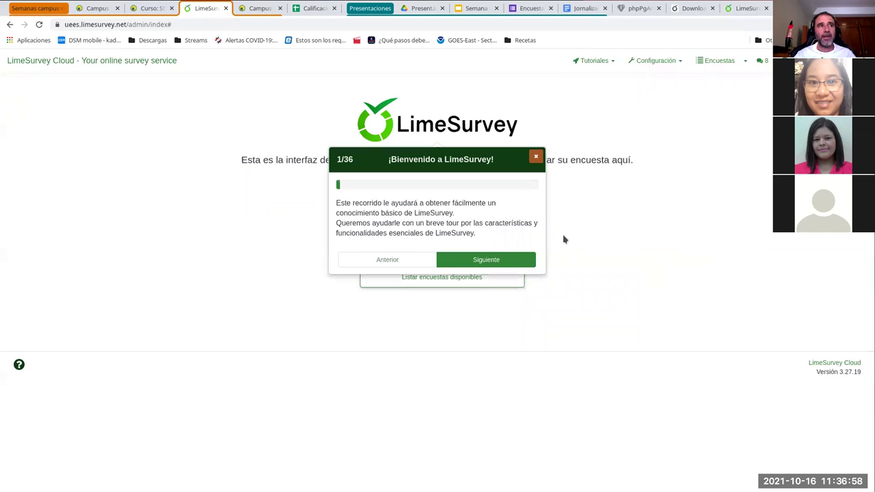
pyautogui.click(481, 260)
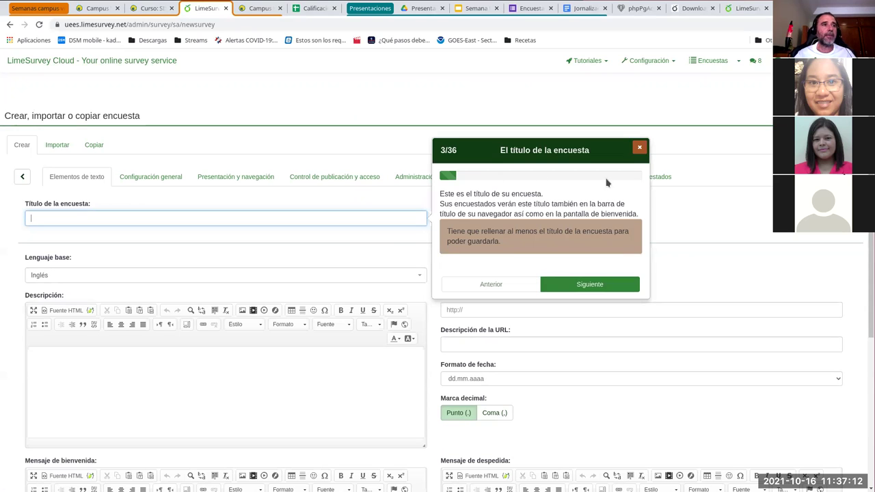
pyautogui.click(639, 151)
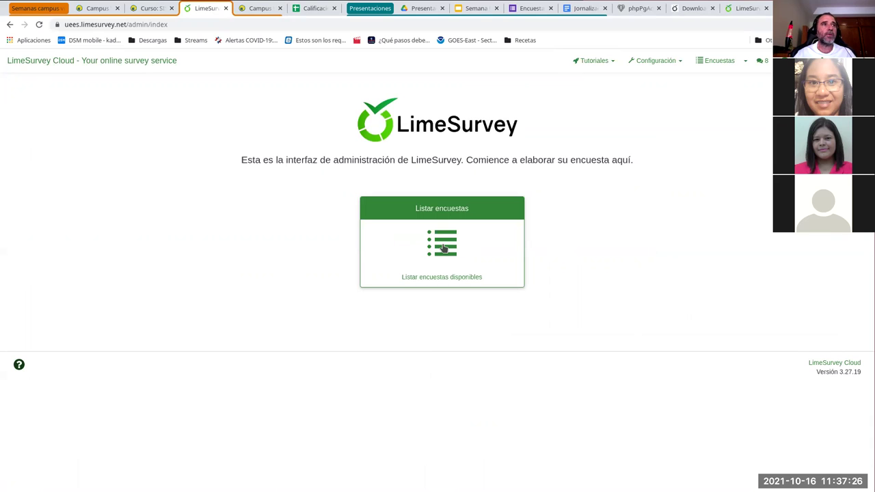
# Step: Start a new survey from the survey list and enter the author's full name as its title
pyautogui.click(465, 255)
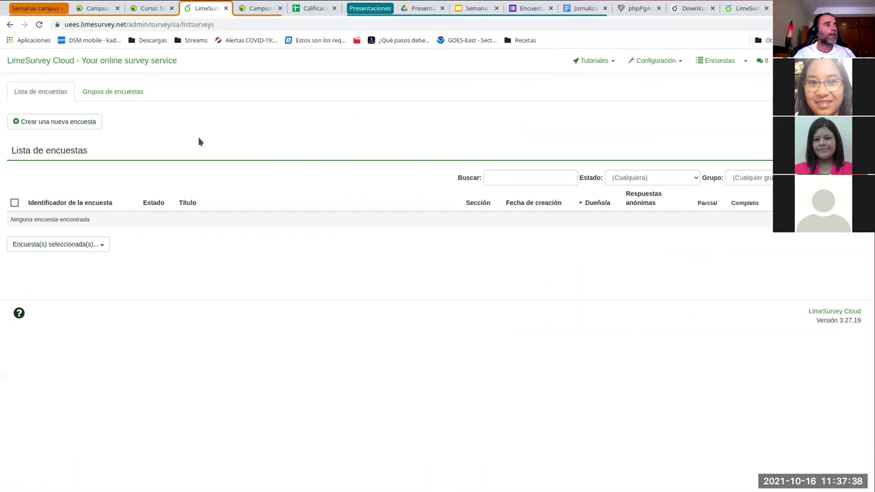
pyautogui.click(43, 123)
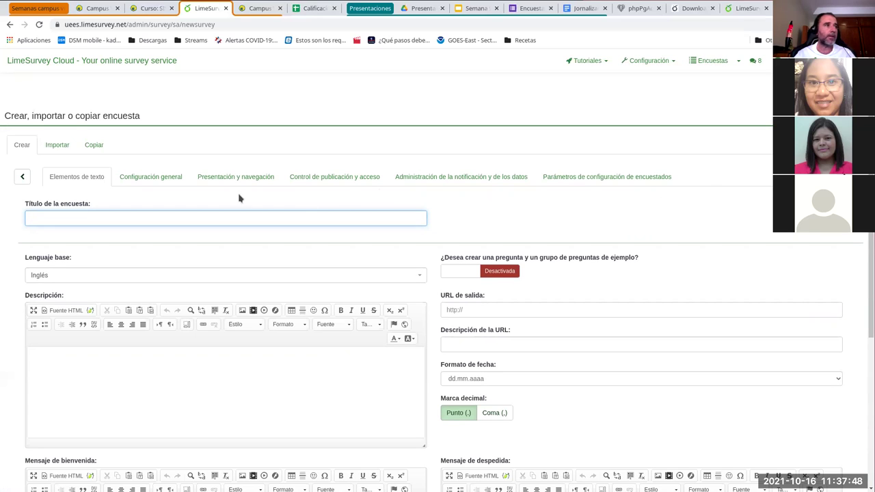
pyautogui.click(185, 219)
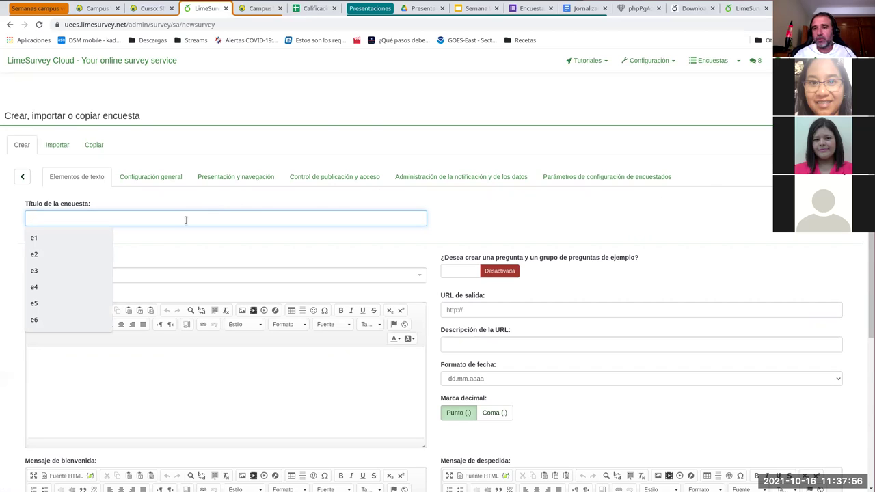
pyautogui.write('C')
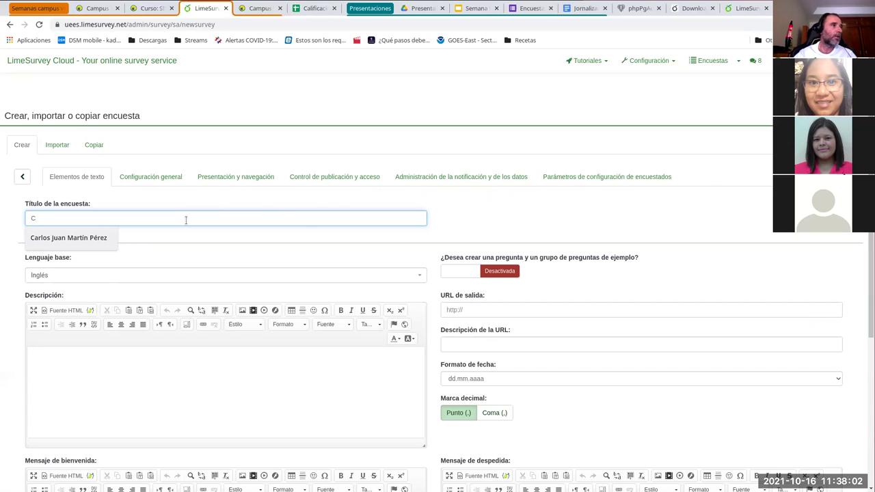
pyautogui.click(84, 242)
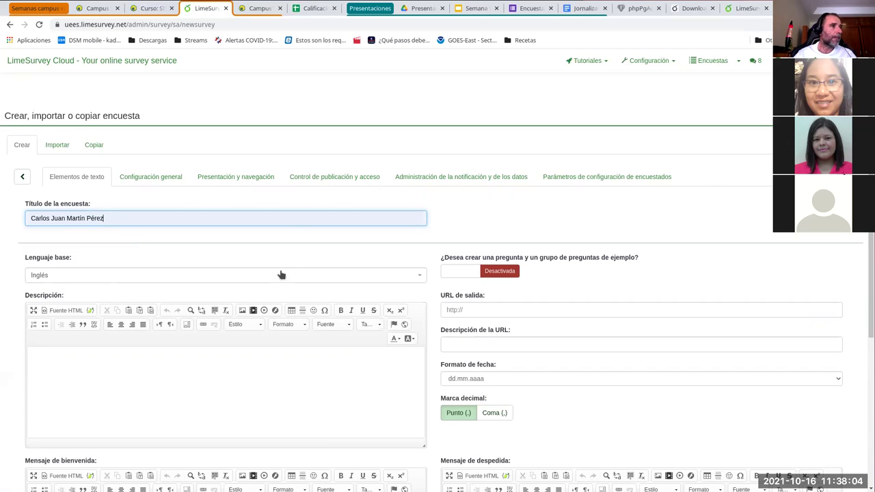
# Step: Set the survey's base language to Español
pyautogui.click(380, 279)
pyautogui.moveTo(422, 309); pyautogui.dragTo(424, 328)
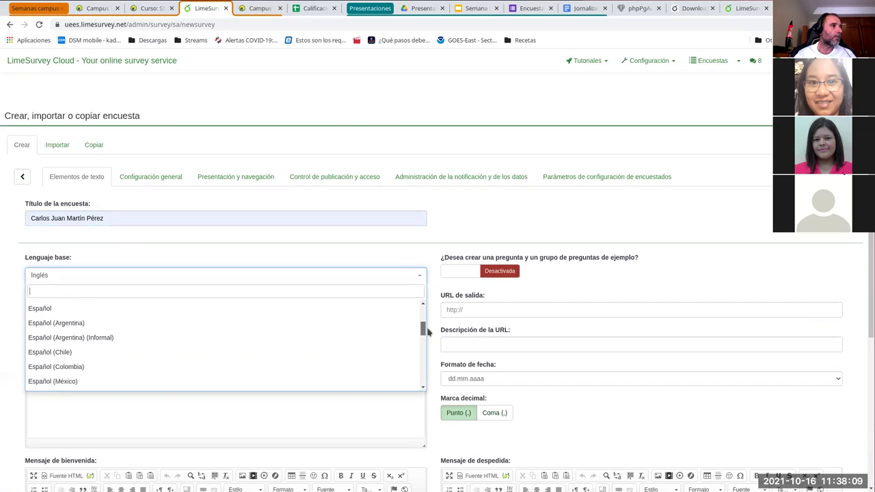
pyautogui.click(385, 308)
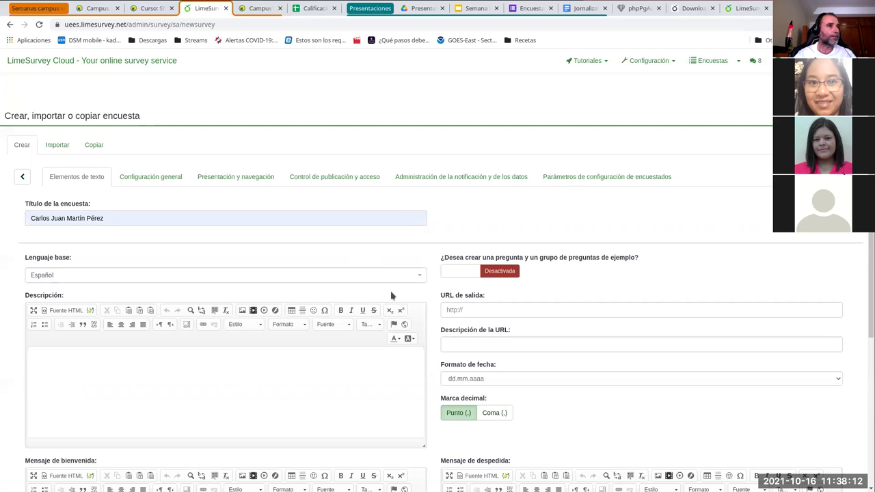
# Step: Enter "Contexto de la encuesta" as the survey description
pyautogui.scroll(-1, 199, 360)
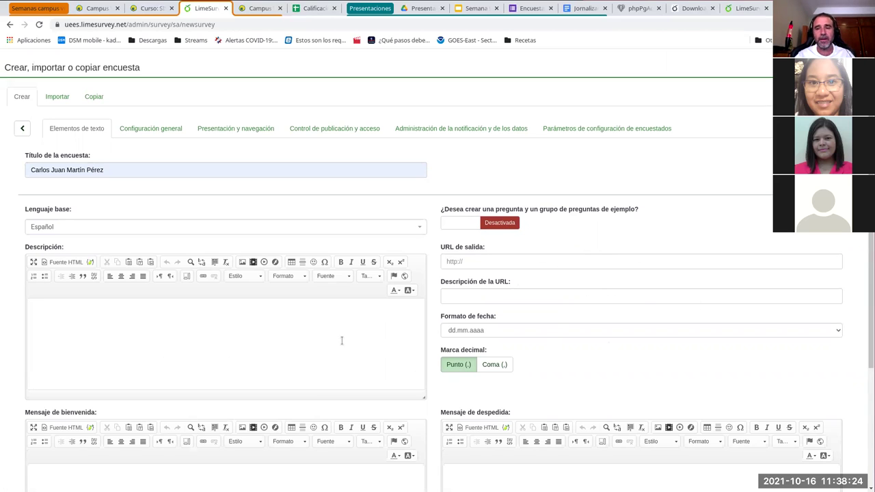
pyautogui.click(121, 325)
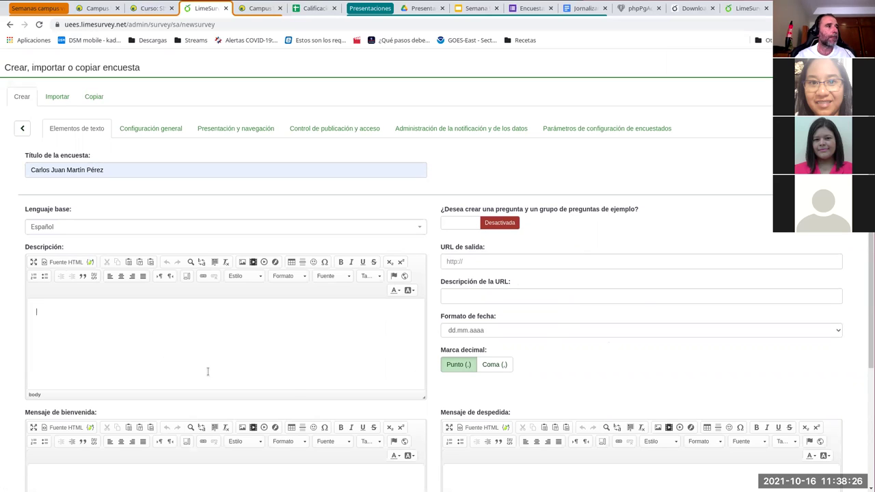
pyautogui.scroll(-2, 328, 342)
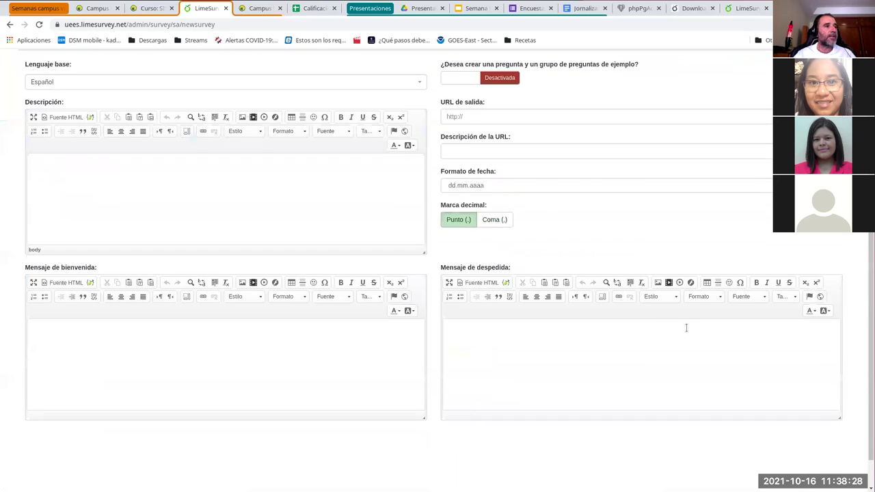
pyautogui.scroll(1, 290, 237)
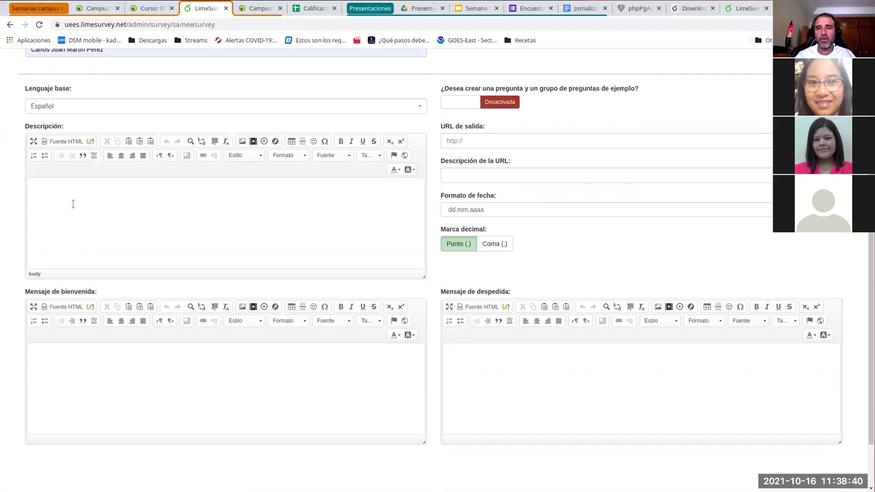
pyautogui.write('tex')
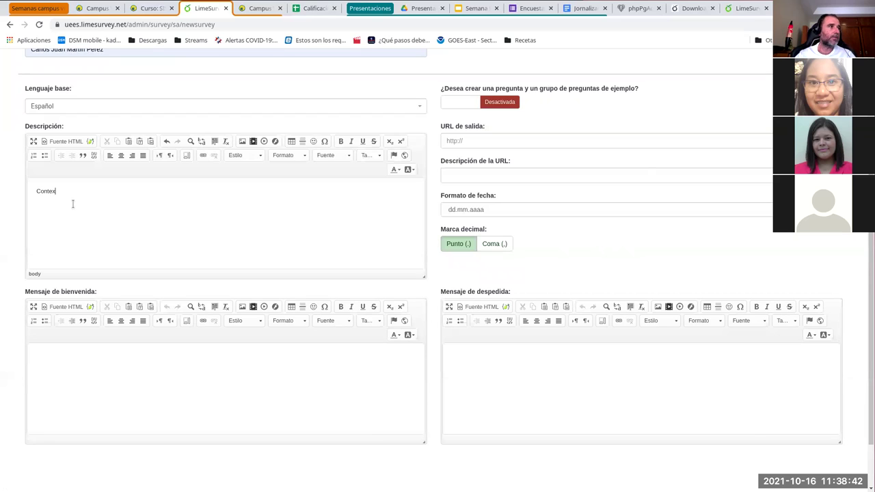
pyautogui.write('to de la encuesta')
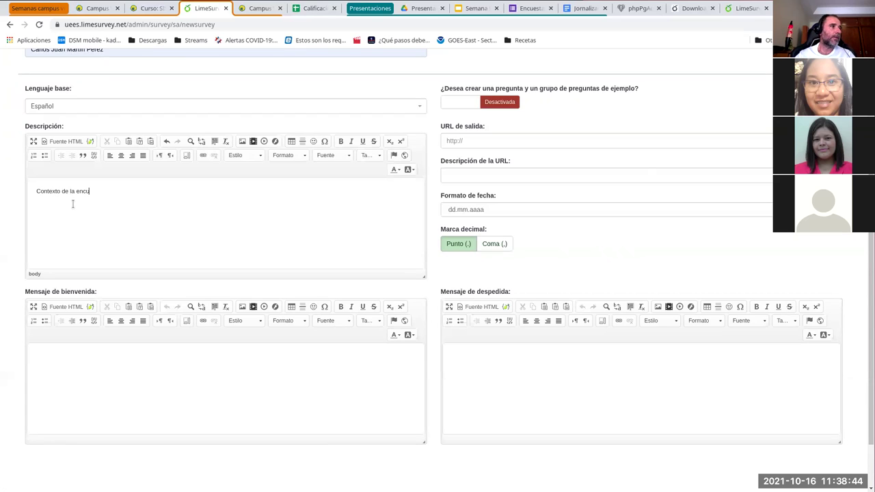
# Step: Write the welcome message "Esta es la bienvenida"
pyautogui.click(80, 358)
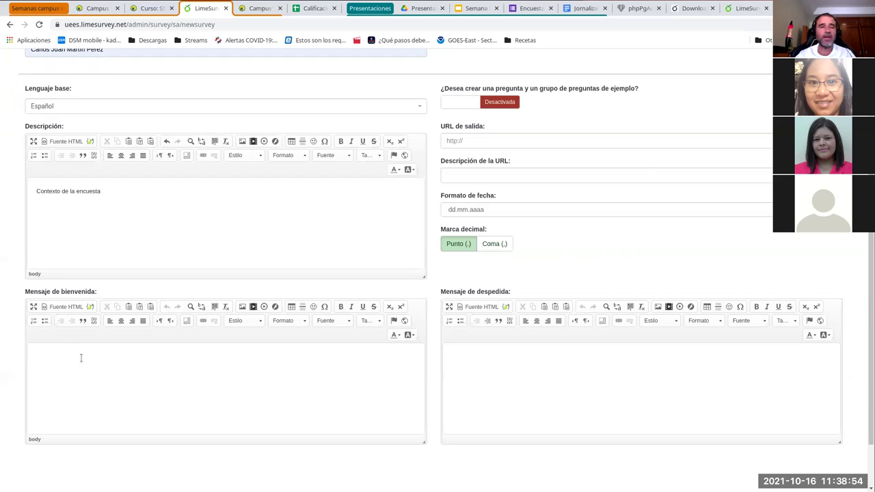
pyautogui.write('Es')
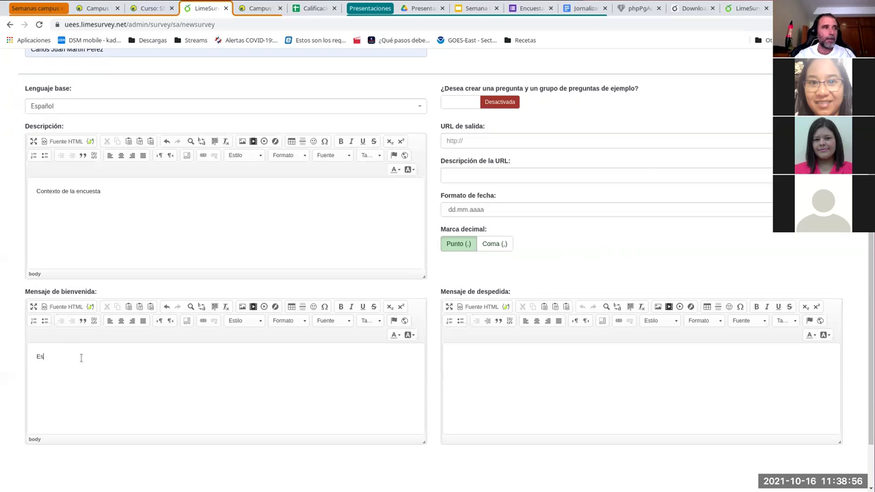
pyautogui.write('ta es la ')
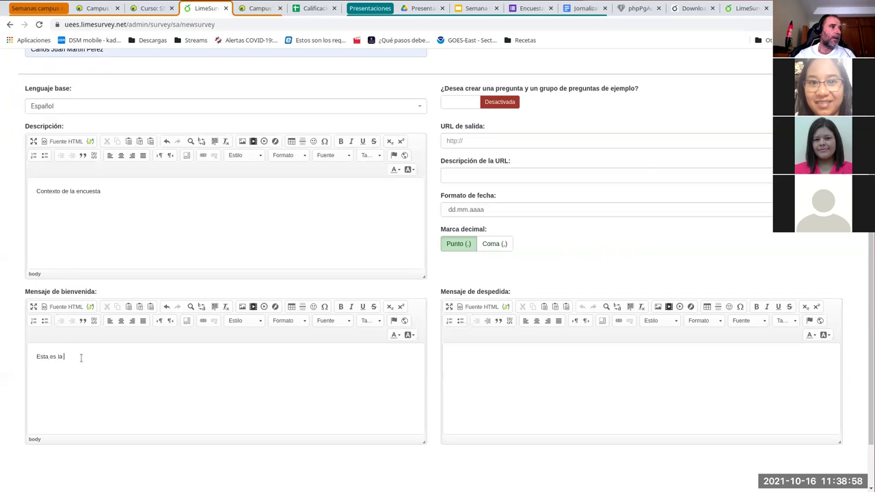
pyautogui.write('bineve')
pyautogui.press('BackSpace')
pyautogui.press('BackSpace')
pyautogui.press('BackSpace')
pyautogui.press('BackSpace')
pyautogui.press('BackSpace')
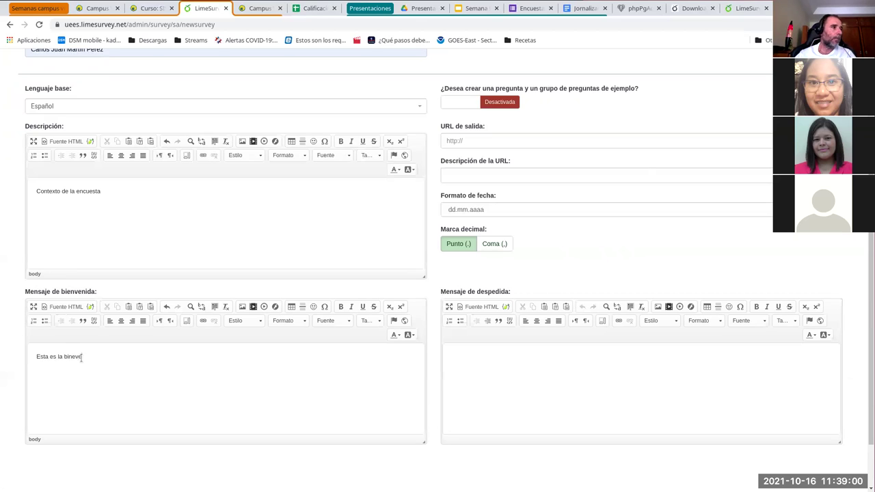
pyautogui.write('ienvenida')
# Step: Write the farewell message "Muchas gracias por su colaboración"
pyautogui.click(510, 378)
pyautogui.write('M')
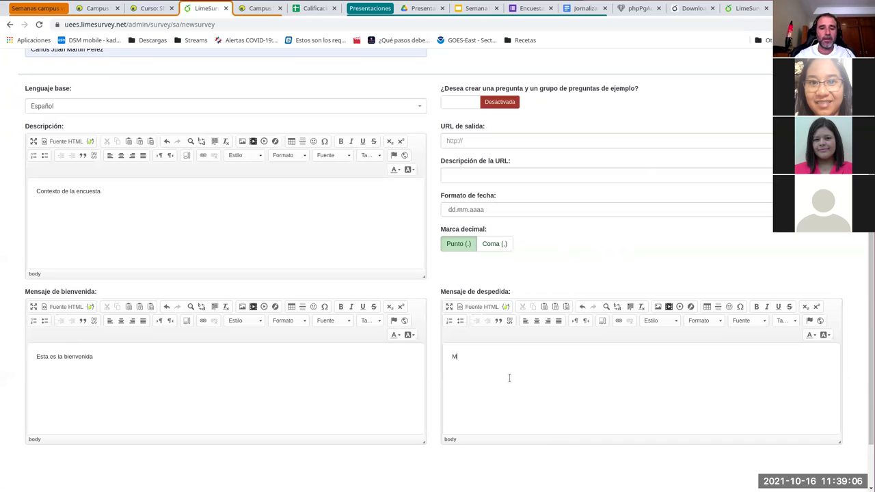
pyautogui.write('uchas gracias ')
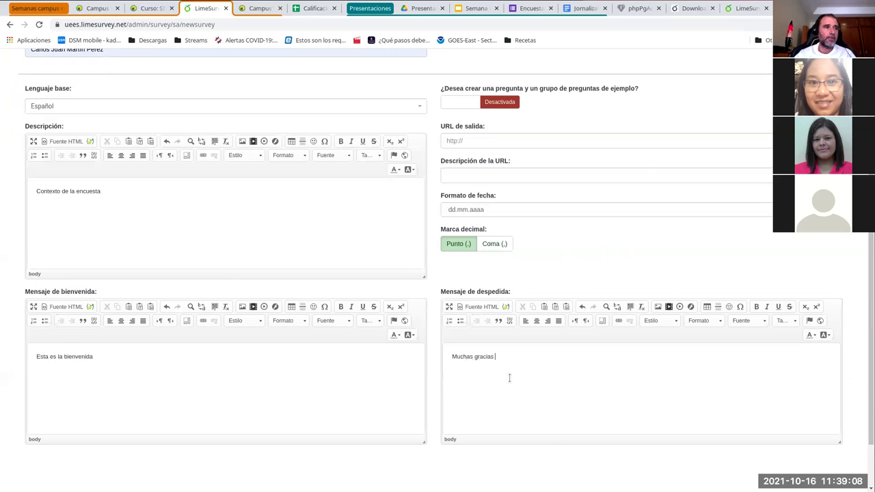
pyautogui.write('por su colaboración')
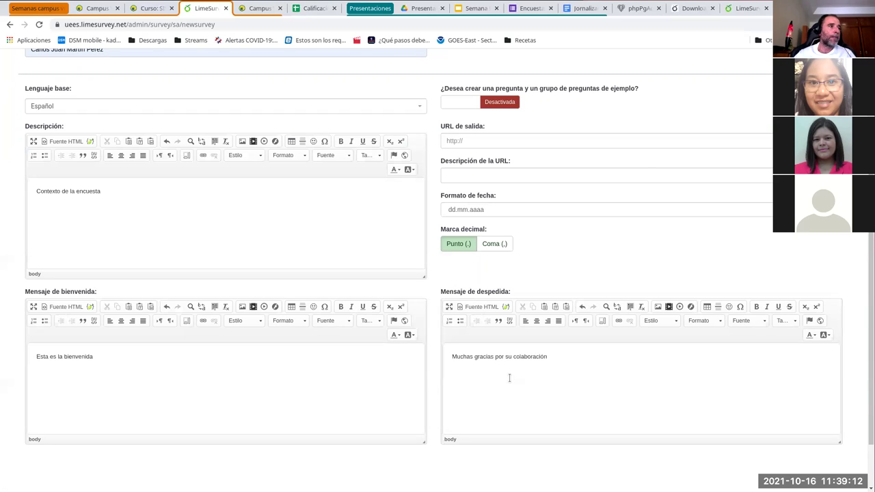
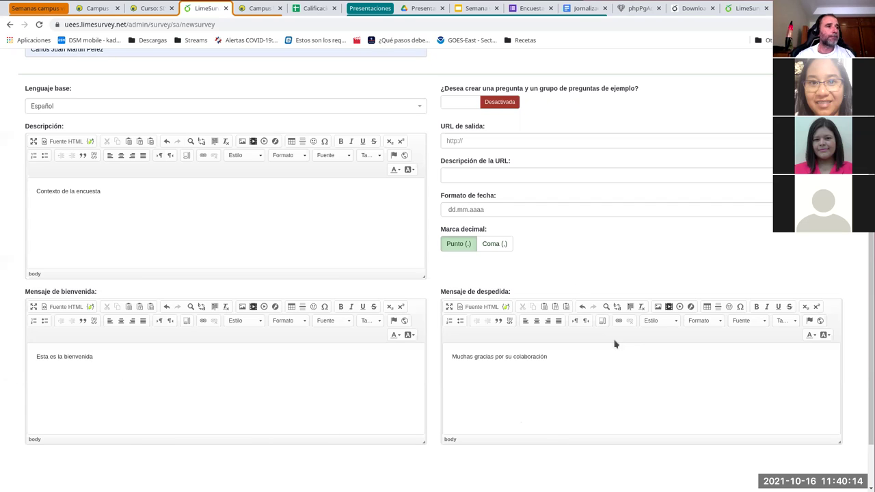
# Step: Leave the exit URL empty and set the survey's date format to dd/mm/aaaa
pyautogui.click(476, 140)
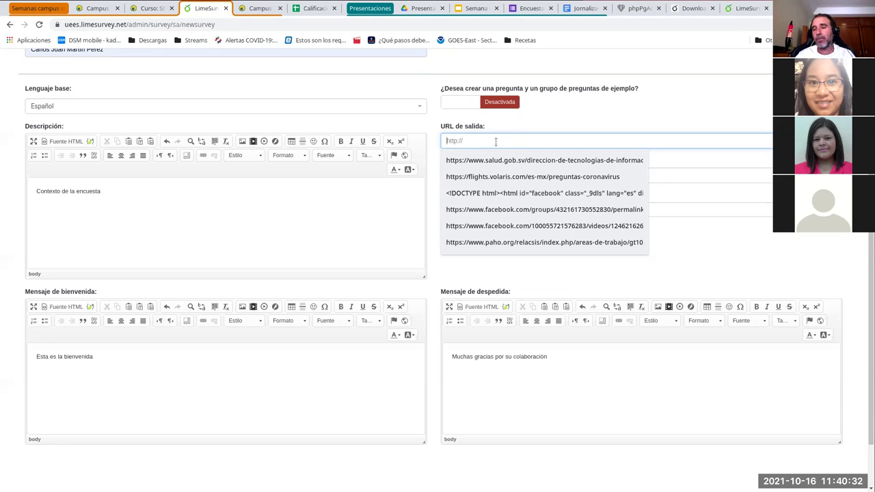
pyautogui.click(697, 124)
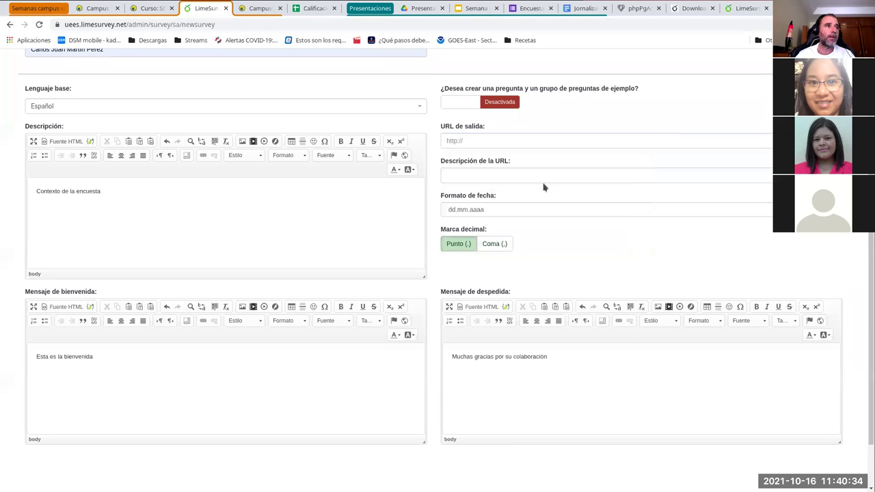
pyautogui.click(477, 212)
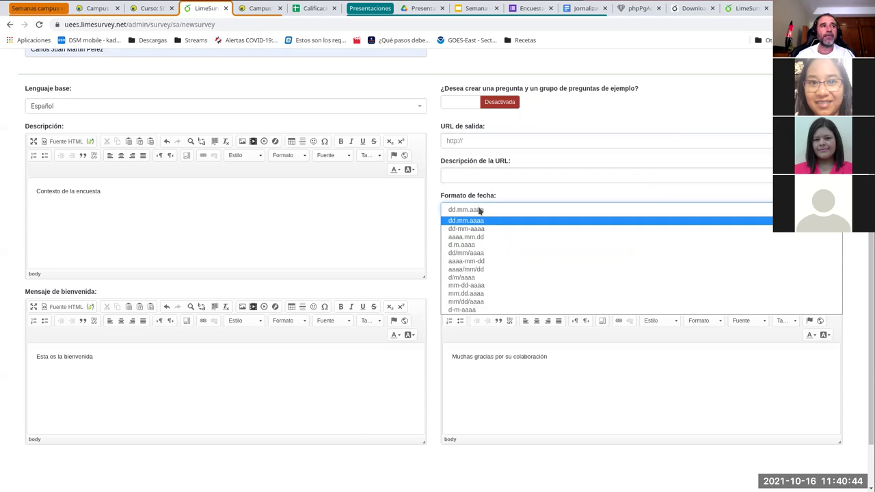
pyautogui.click(471, 254)
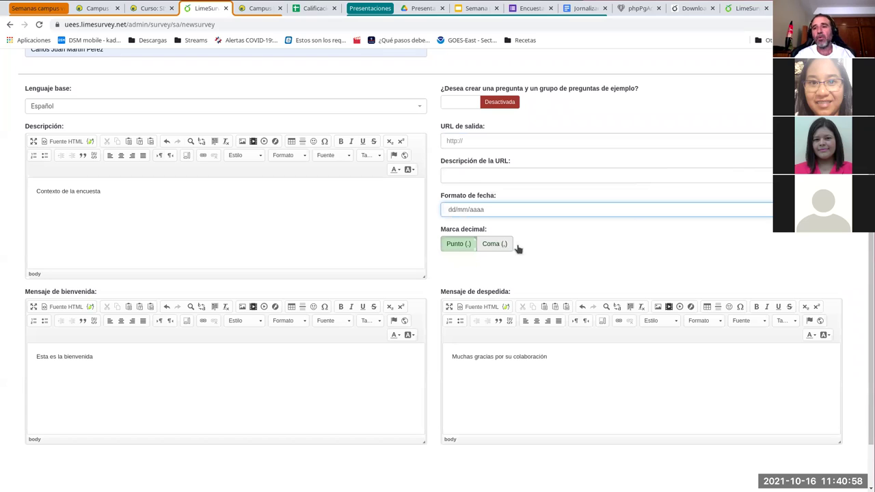
# Step: Review the survey's general settings for the owner, administrator and administrator's e-mail
pyautogui.scroll(3, 573, 227)
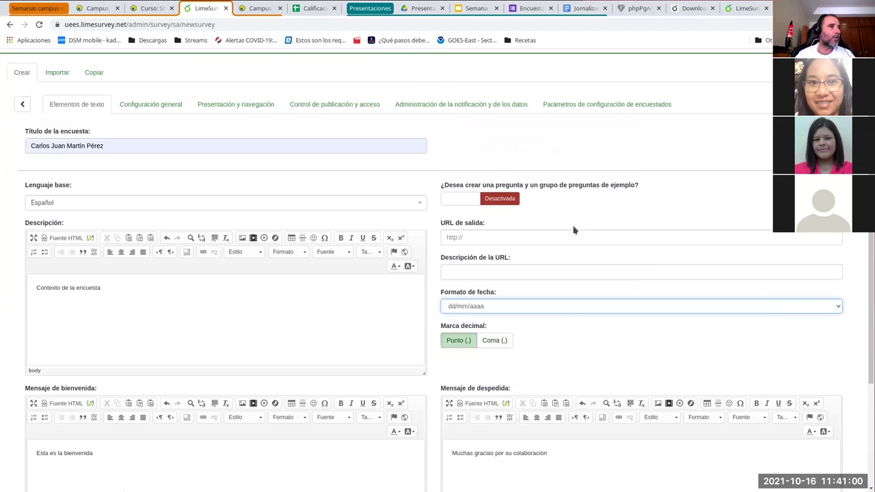
pyautogui.scroll(-3, 572, 227)
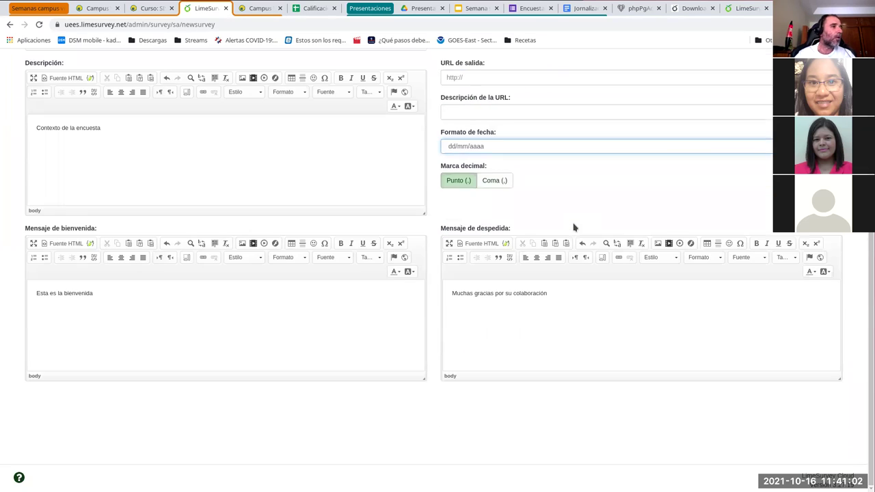
pyautogui.scroll(2, 573, 227)
pyautogui.scroll(3, 573, 227)
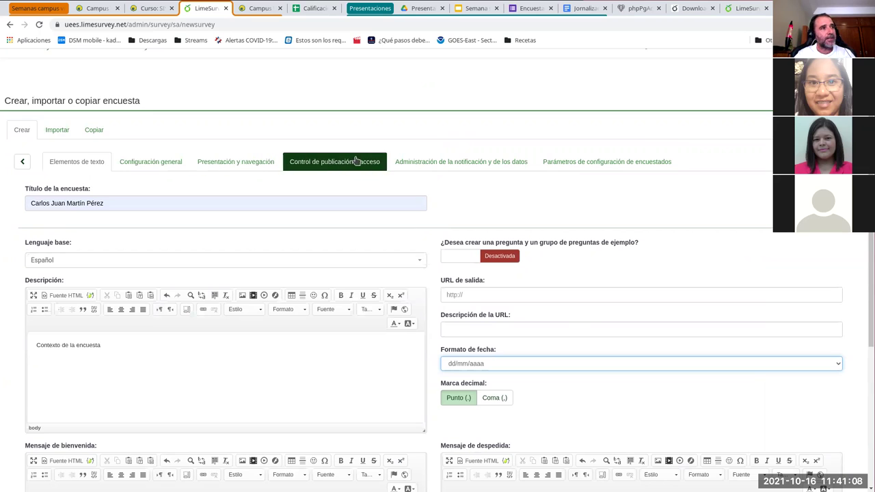
pyautogui.click(137, 165)
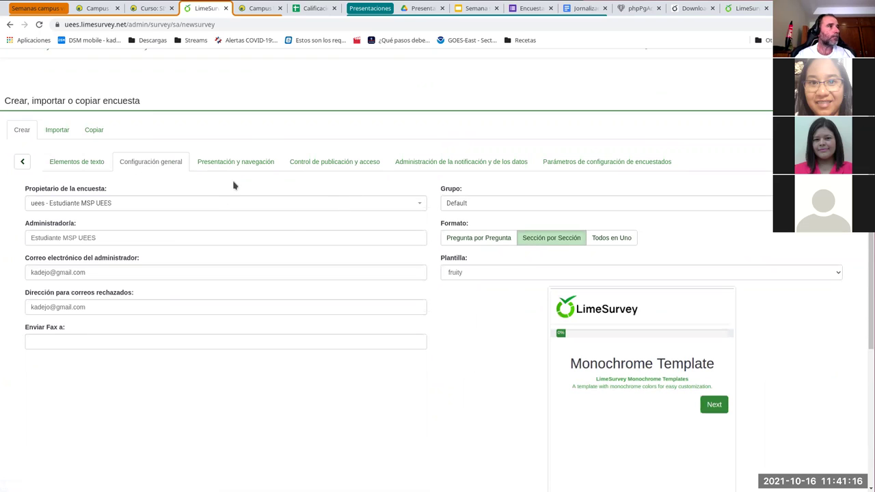
pyautogui.click(417, 205)
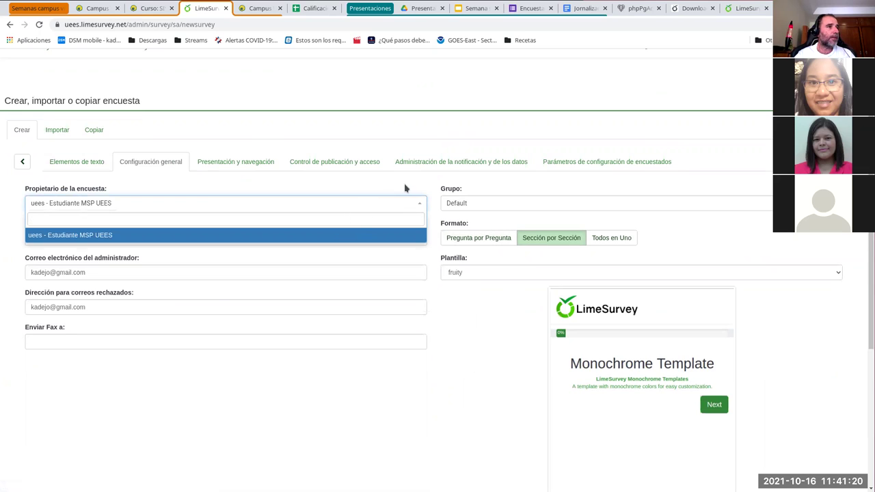
pyautogui.click(274, 233)
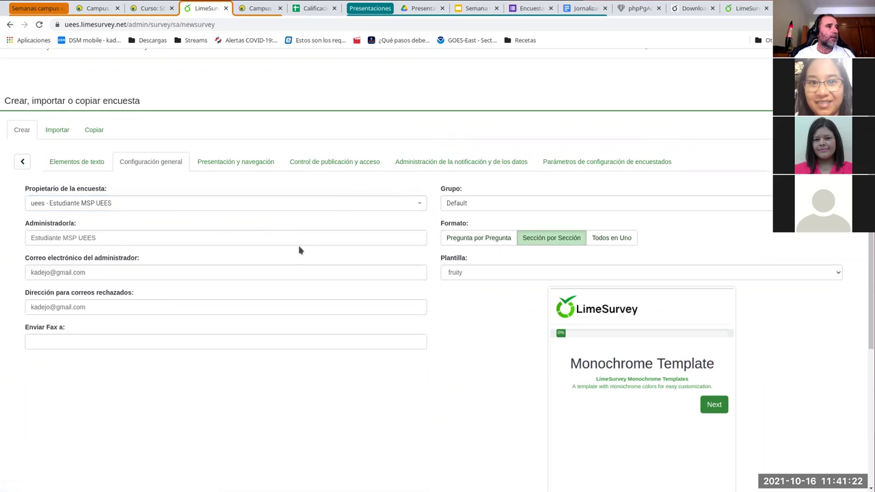
pyautogui.click(285, 236)
pyautogui.click(250, 272)
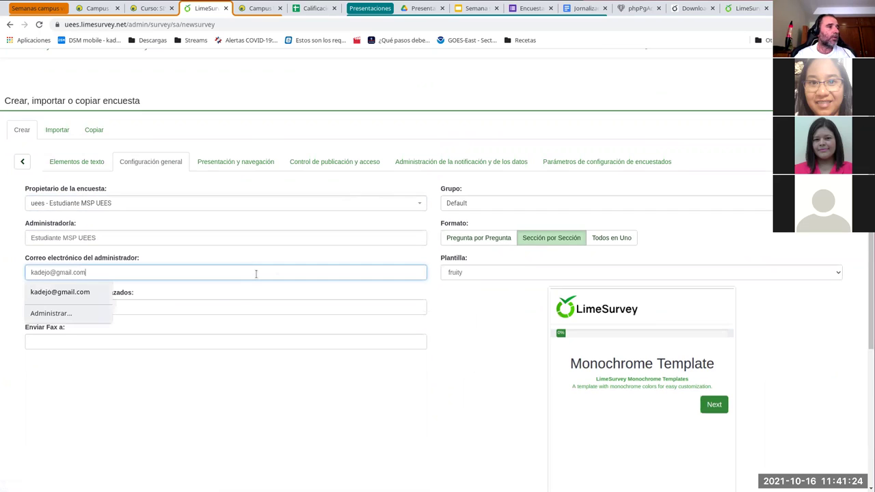
pyautogui.click(458, 320)
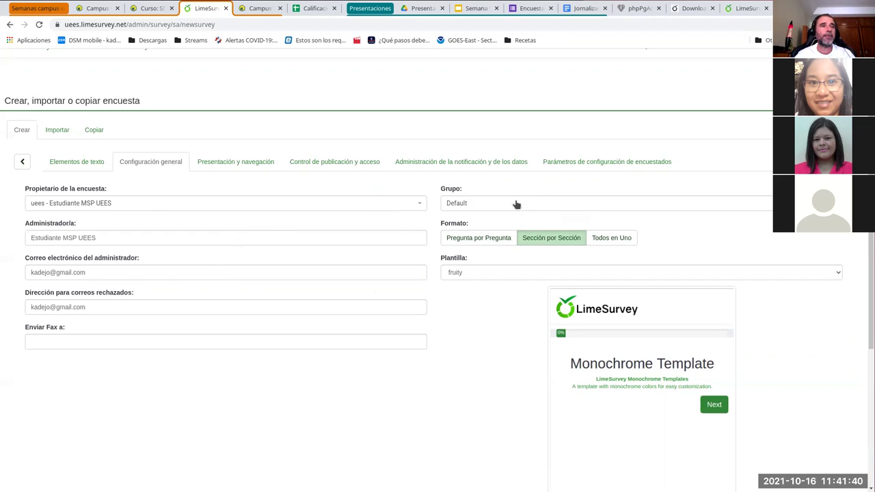
# Step: Examine the group, question format and template options in the survey's general settings
pyautogui.click(469, 202)
pyautogui.click(469, 202)
pyautogui.click(506, 262)
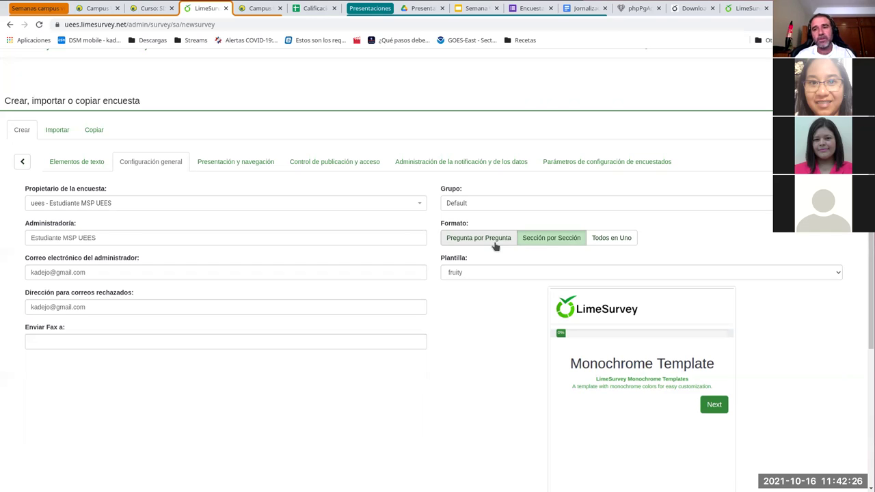
pyautogui.click(551, 246)
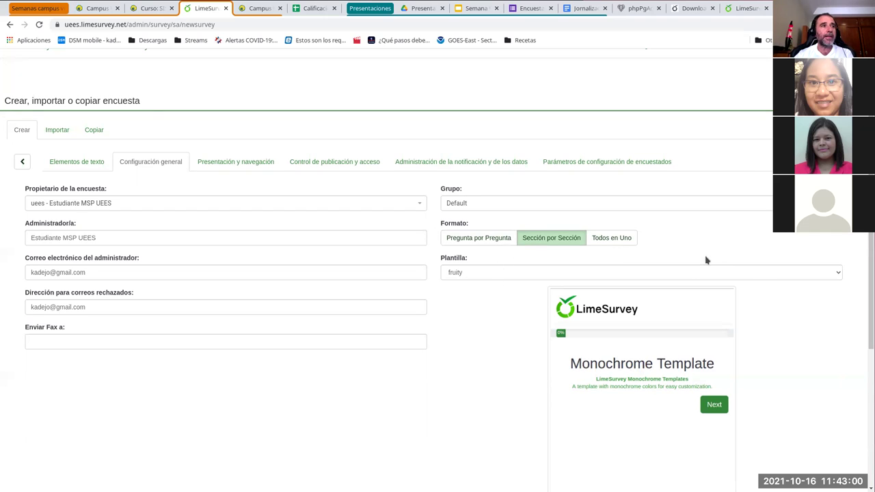
pyautogui.click(682, 274)
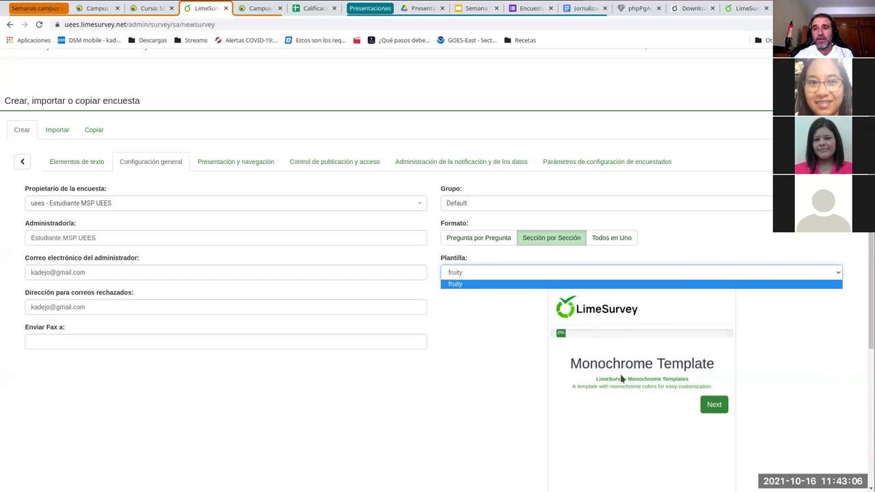
pyautogui.click(529, 369)
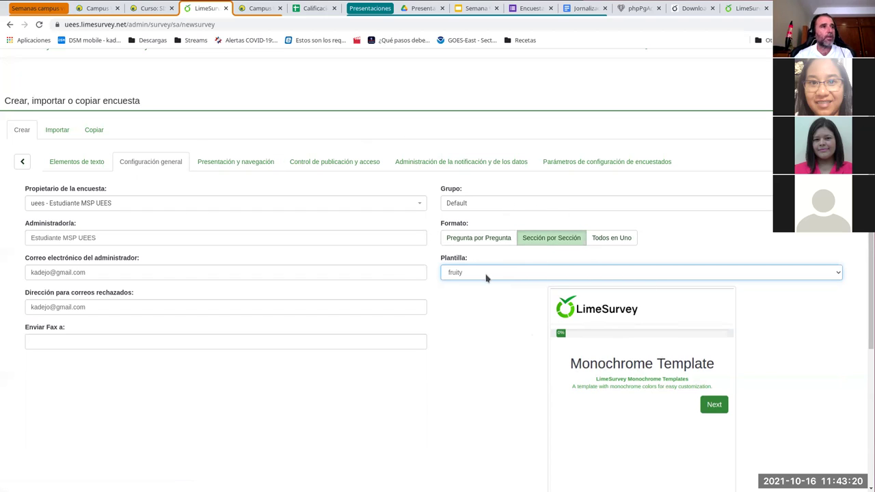
# Step: Enable public statistics and the display of graphs in them within the survey's presentation and navigation settings
pyautogui.click(235, 163)
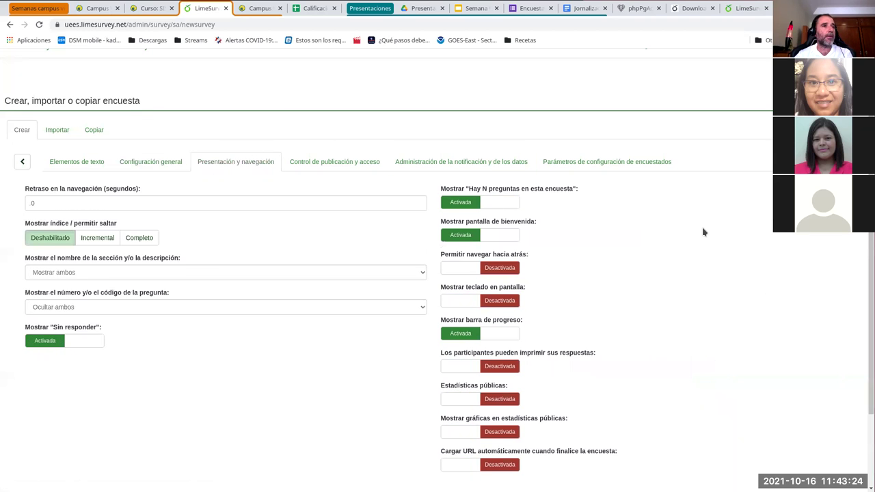
pyautogui.scroll(-1, 702, 232)
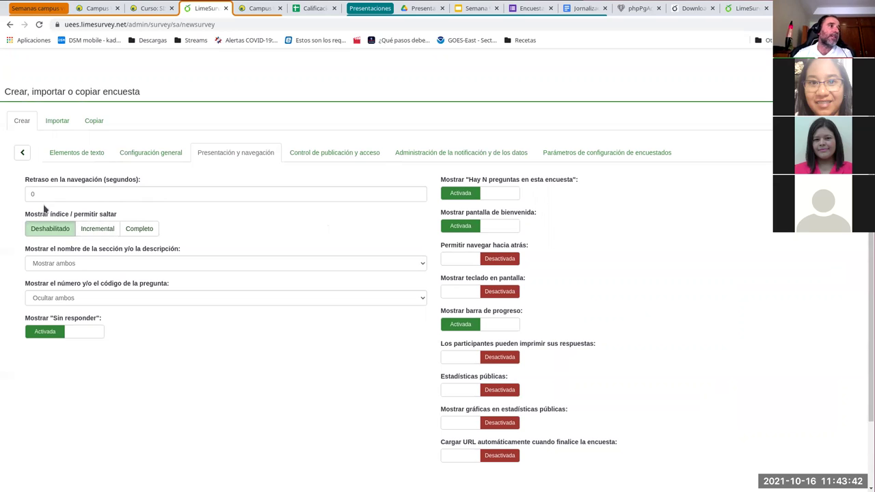
pyautogui.click(264, 266)
pyautogui.click(215, 247)
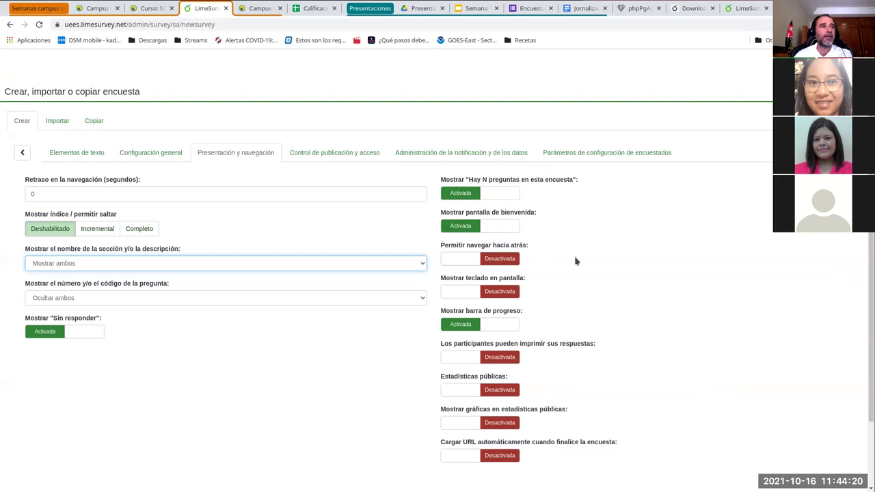
pyautogui.scroll(-1, 573, 262)
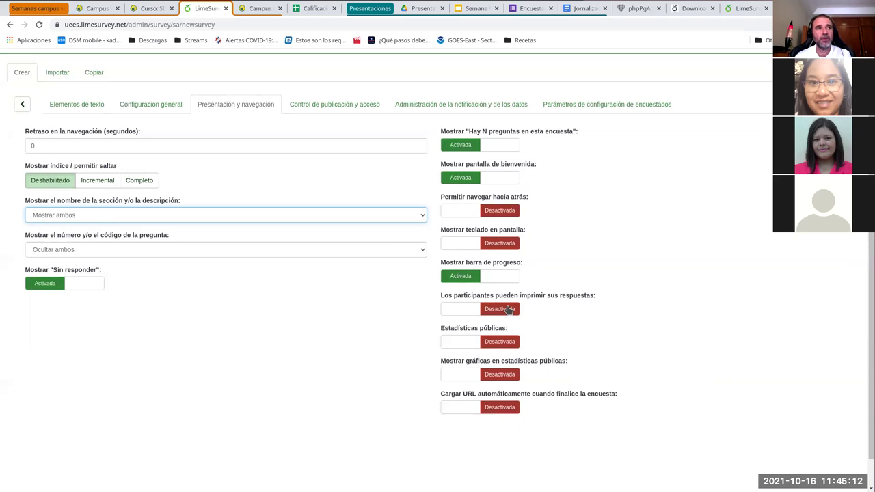
pyautogui.click(495, 345)
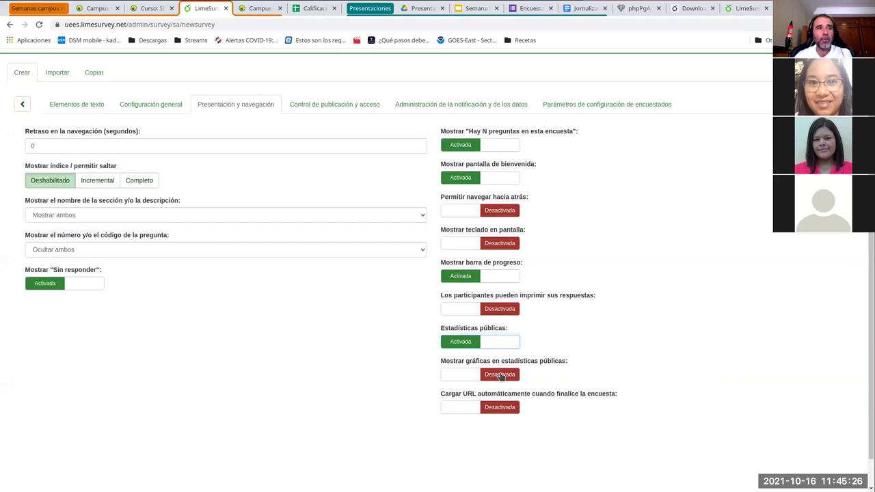
pyautogui.click(500, 375)
# Step: Show the survey's publication and access control settings
pyautogui.scroll(-1, 575, 349)
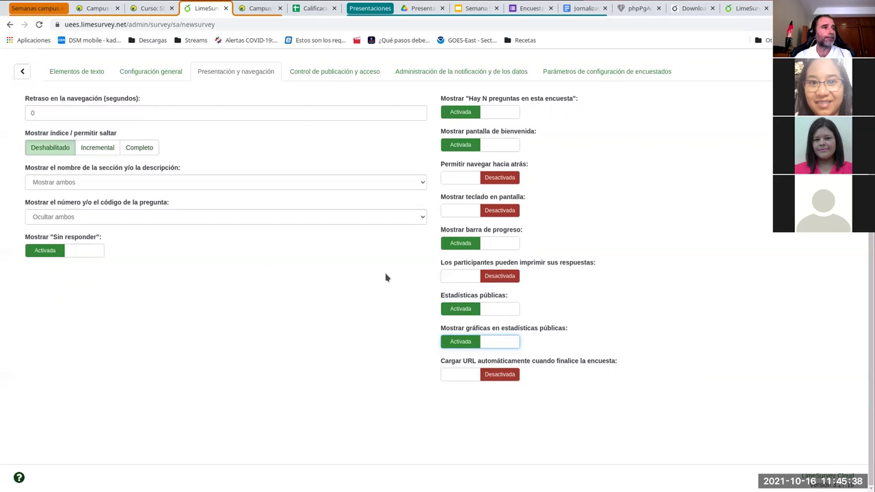
pyautogui.click(322, 78)
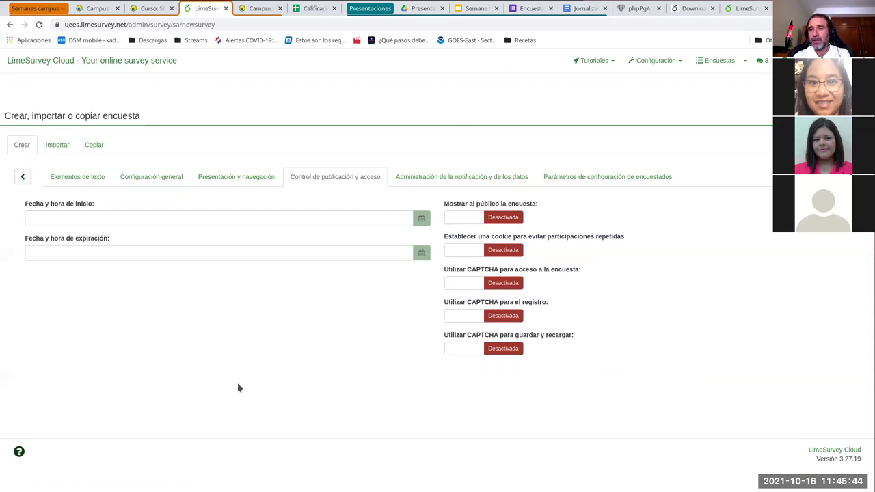
# Step: Fill both the survey's start and expiration date and time with 16.10.2021 11:45
pyautogui.click(59, 218)
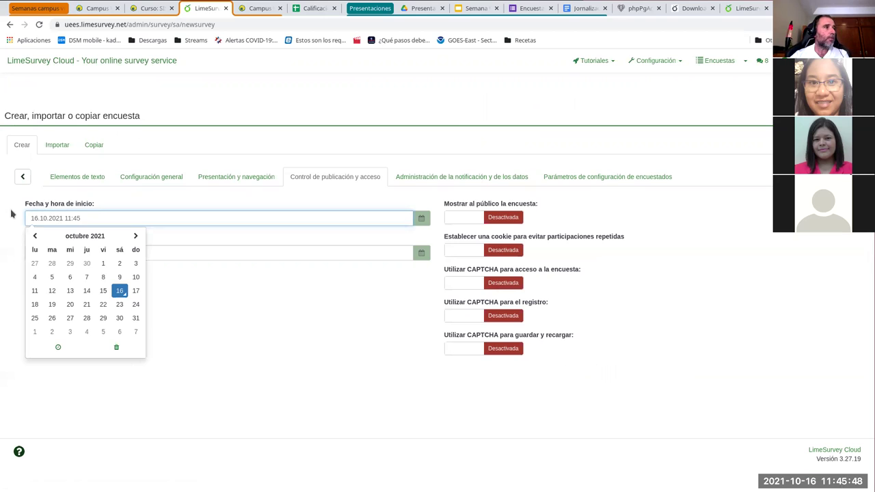
pyautogui.click(54, 254)
pyautogui.click(258, 356)
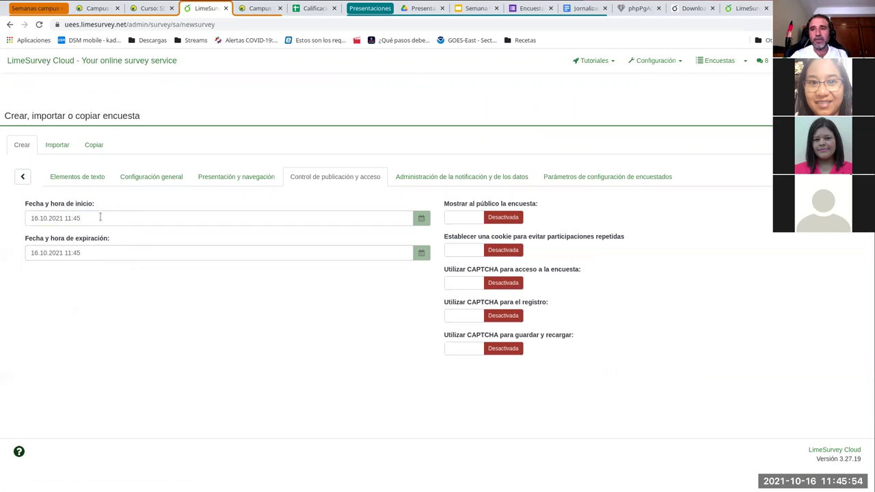
# Step: Clear the survey's start and expiration dates
pyautogui.click(101, 217)
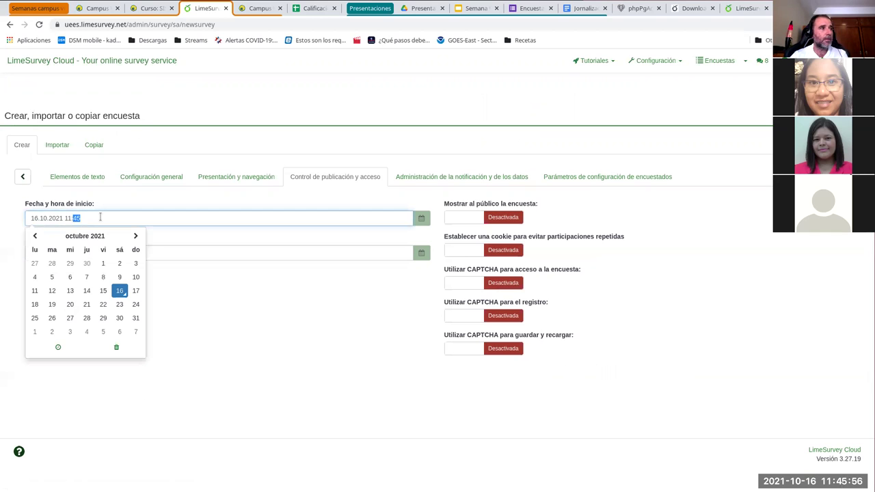
pyautogui.press('BackSpace')
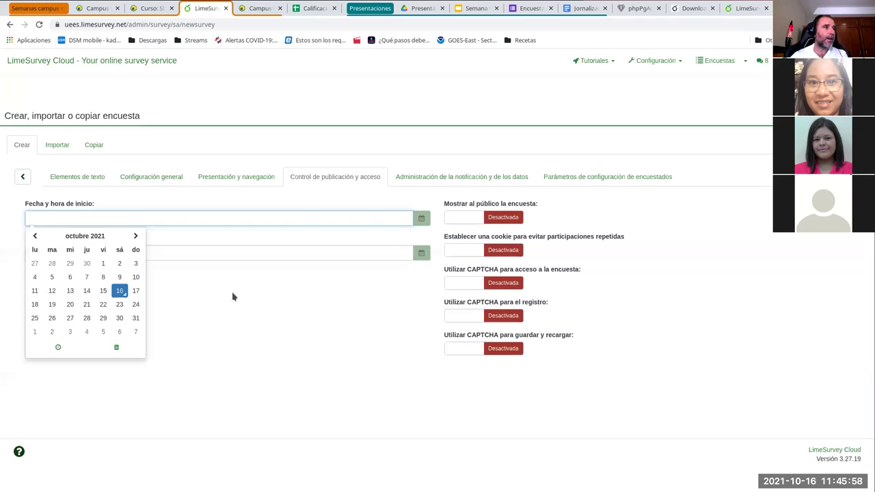
pyautogui.click(235, 296)
pyautogui.click(190, 252)
pyautogui.press('BackSpace')
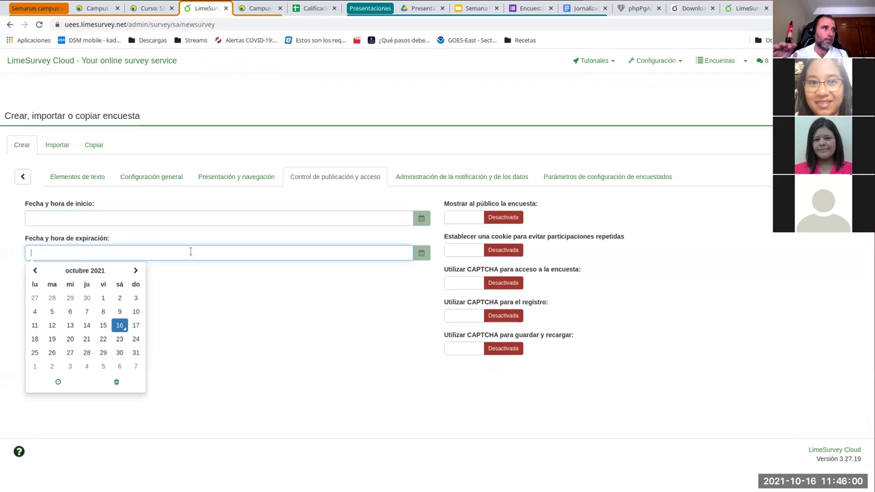
pyautogui.click(240, 329)
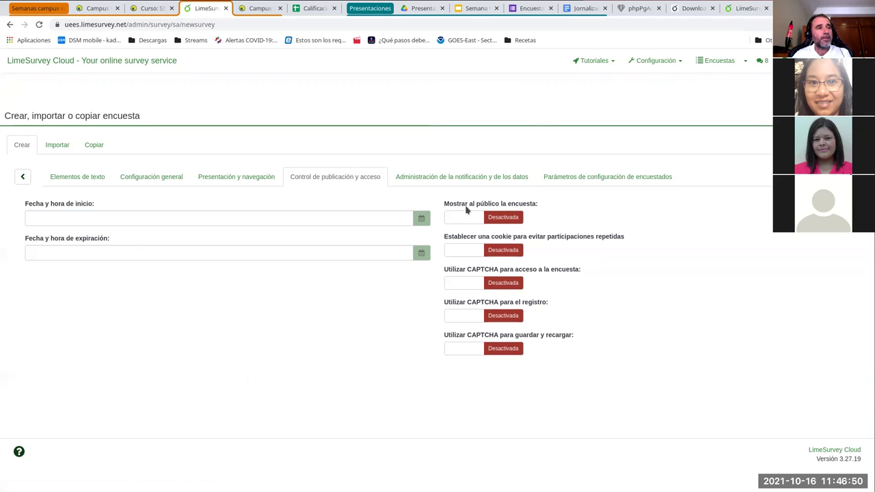
# Step: Enable showing the survey publicly and check the public survey list at uees.limesurvey.net before returning to the survey settings
pyautogui.click(502, 219)
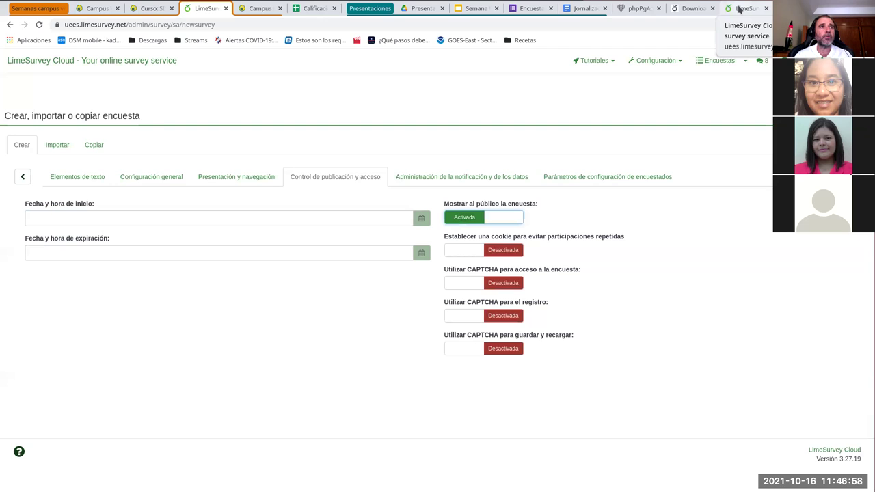
pyautogui.click(739, 9)
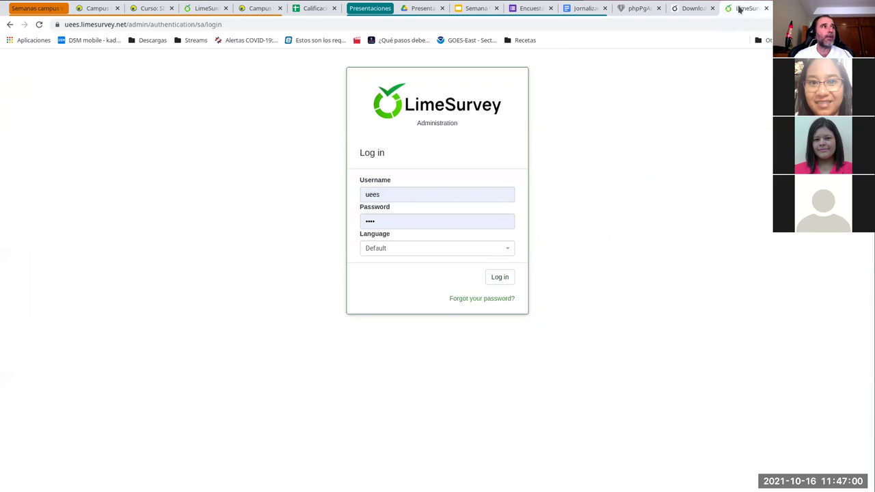
pyautogui.moveTo(127, 24); pyautogui.dragTo(385, 47)
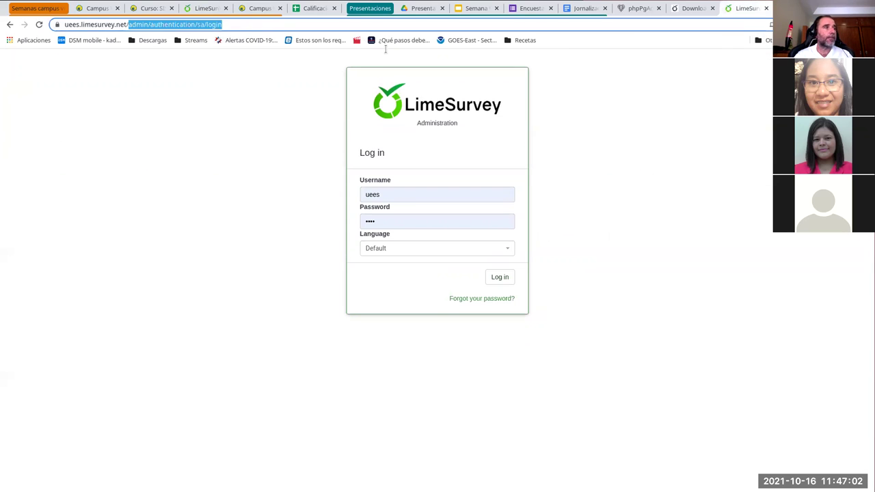
pyautogui.press('BackSpace')
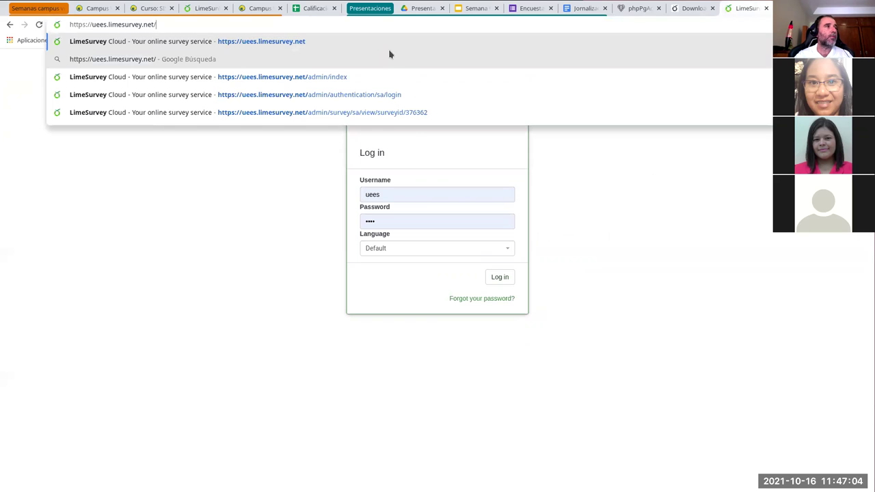
pyautogui.press('Return')
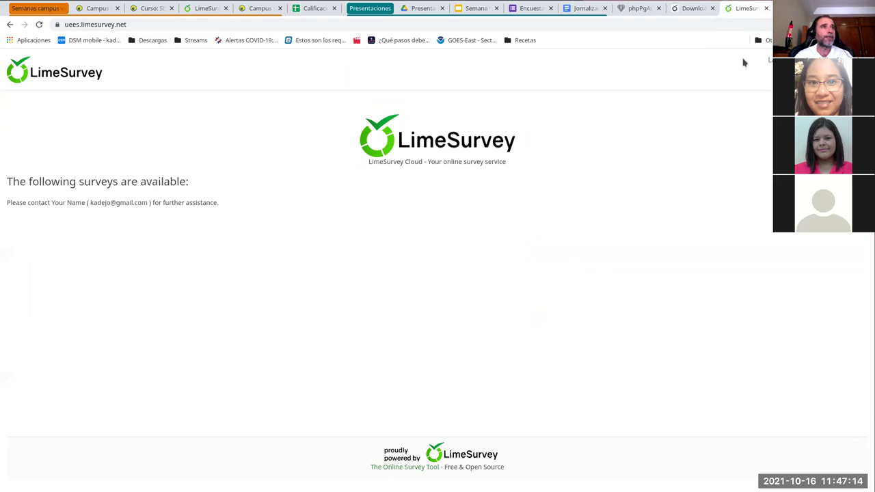
pyautogui.click(210, 8)
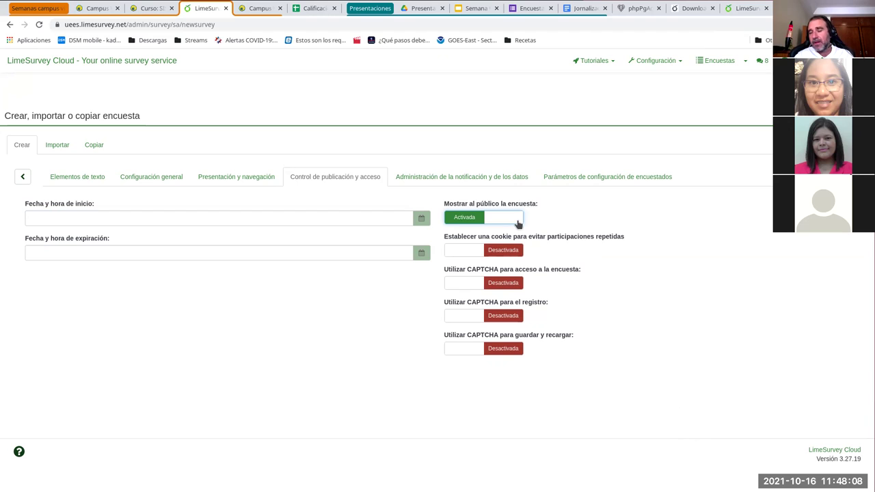
# Step: Enable the timestamp (Sello de tiempo) and the saving of time measurements in the survey's notification and data management settings
pyautogui.click(411, 177)
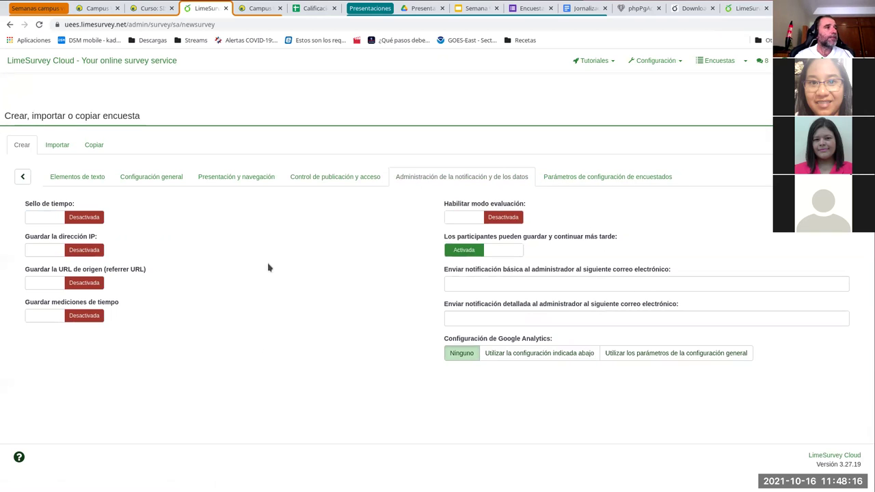
pyautogui.click(88, 218)
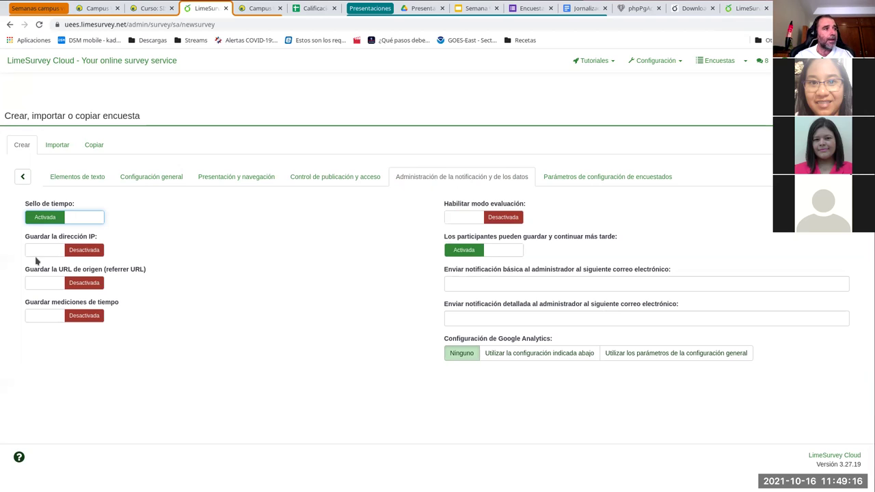
pyautogui.click(85, 317)
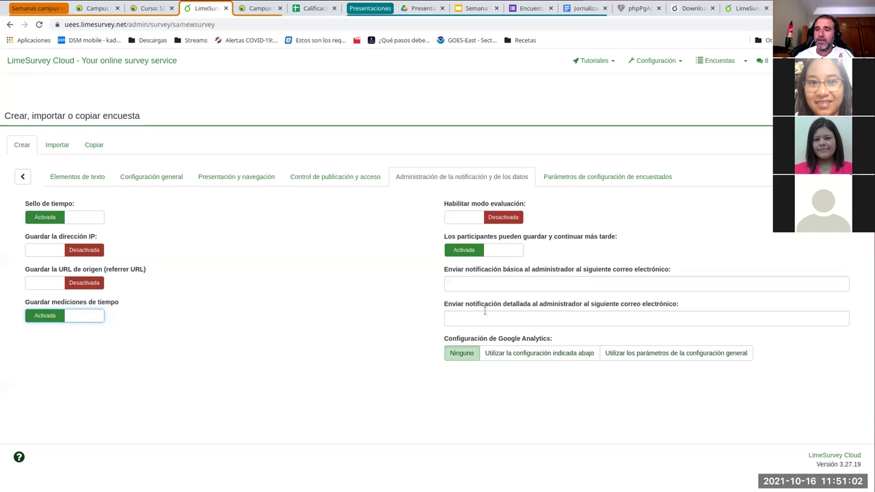
pyautogui.click(542, 284)
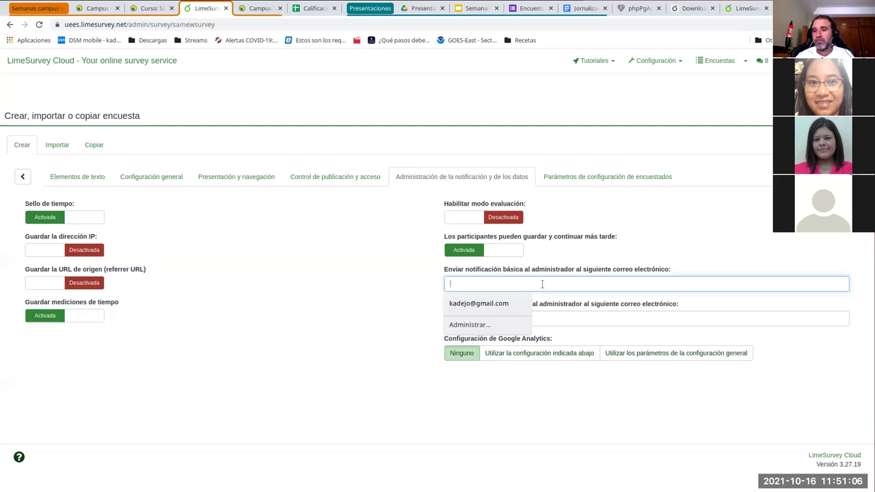
pyautogui.click(422, 284)
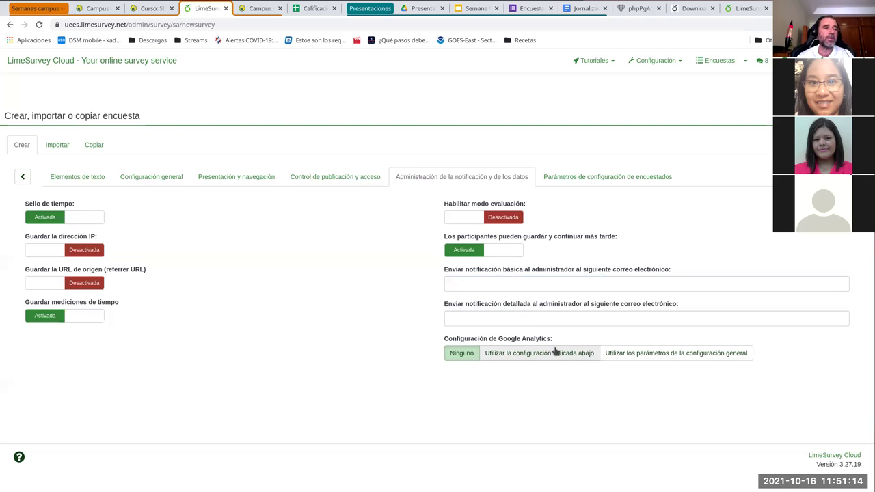
# Step: Try enabling anonymised responses and multiple responses for the same password in the participant settings, switching each back off
pyautogui.click(588, 178)
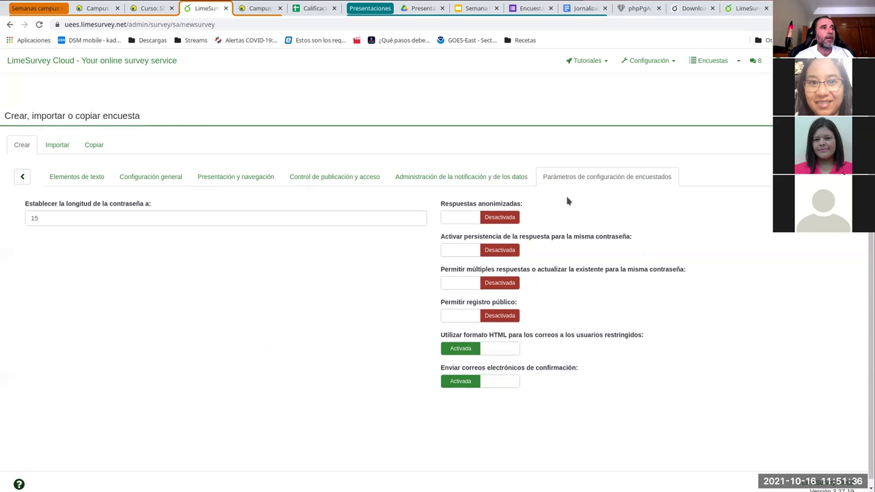
pyautogui.click(491, 218)
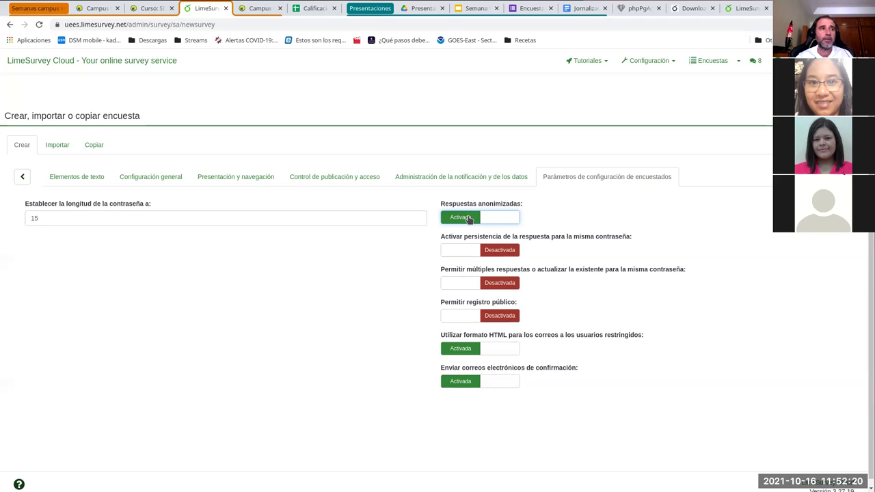
pyautogui.click(468, 218)
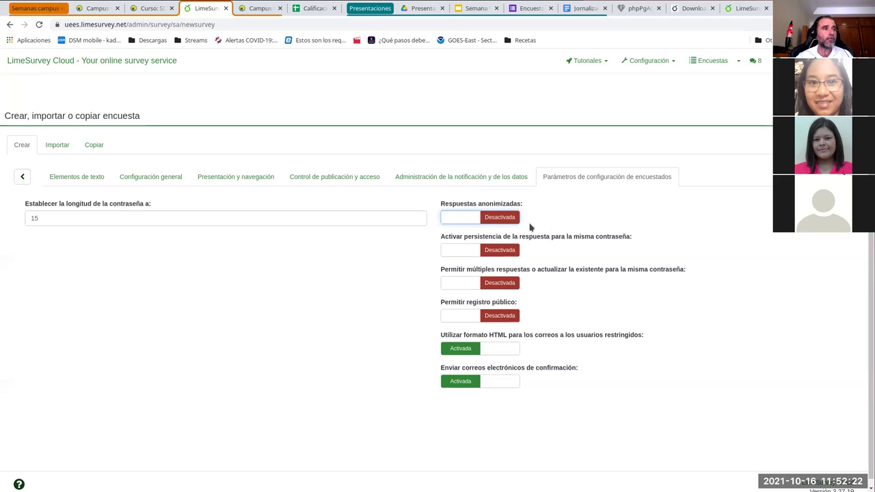
pyautogui.click(495, 284)
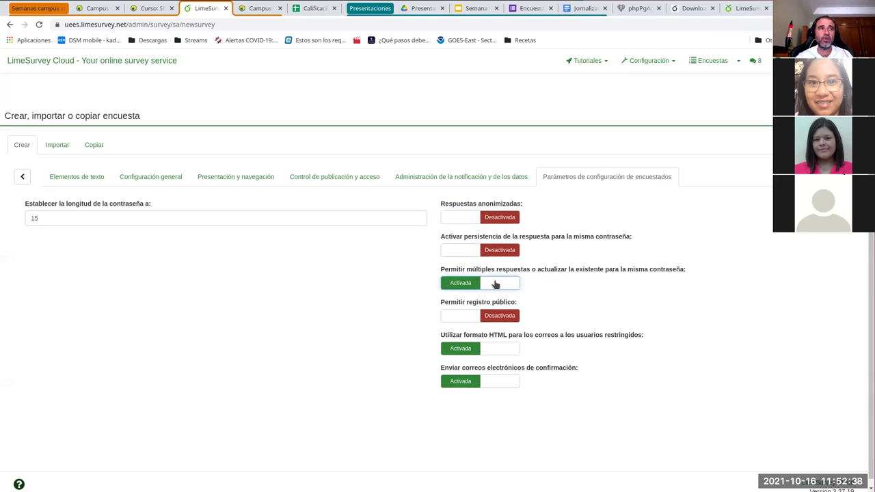
pyautogui.click(494, 288)
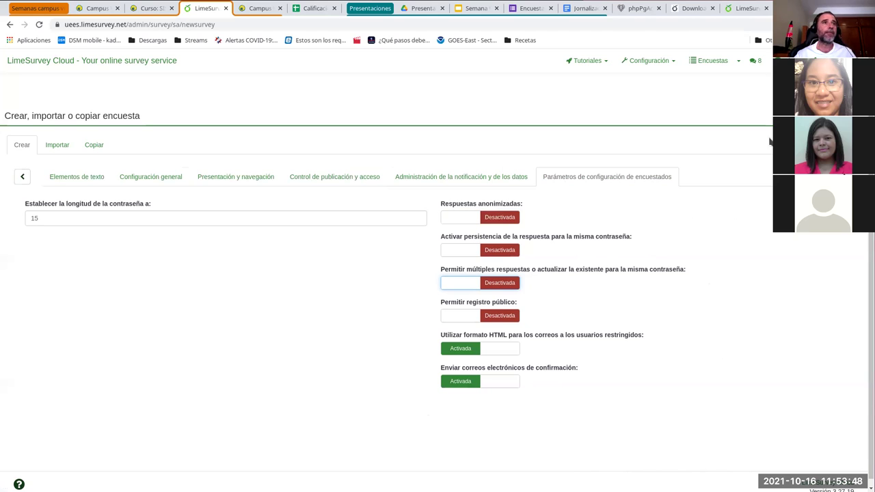
# Step: Save the new survey and dismiss the creation notice
pyautogui.click(793, 90)
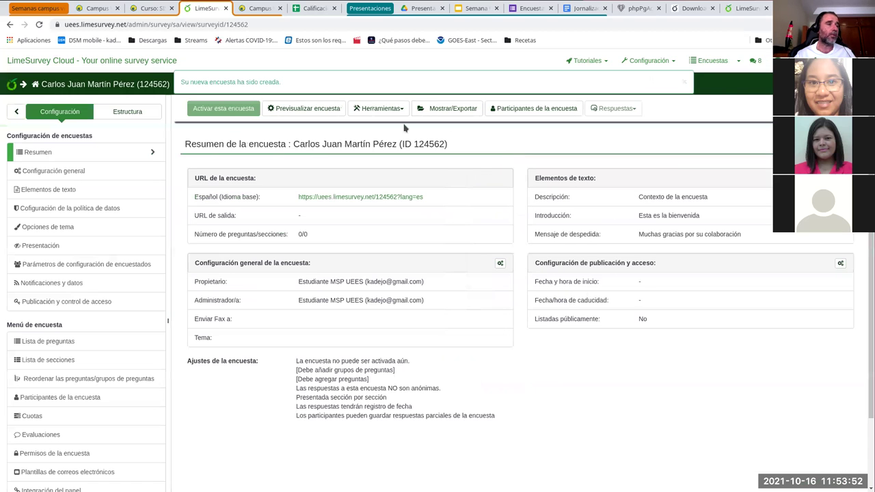
pyautogui.click(685, 82)
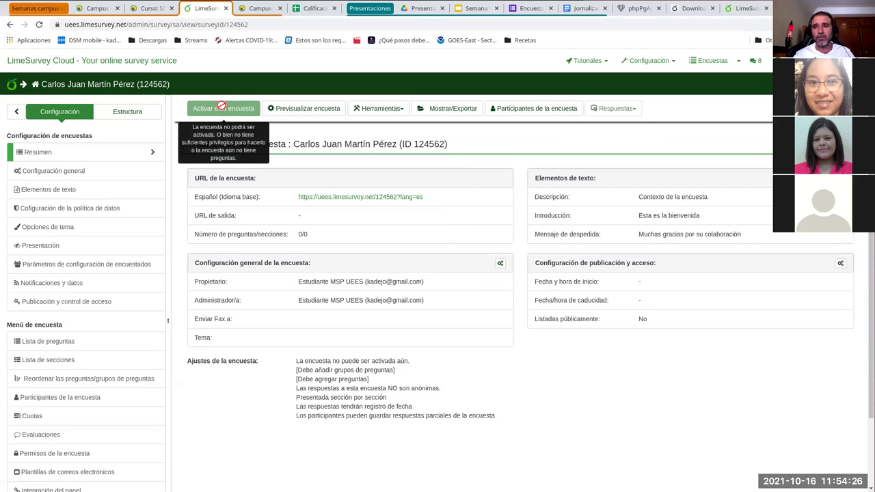
# Step: Examine the tools and the export formats offered for the new survey without running any of them
pyautogui.click(396, 111)
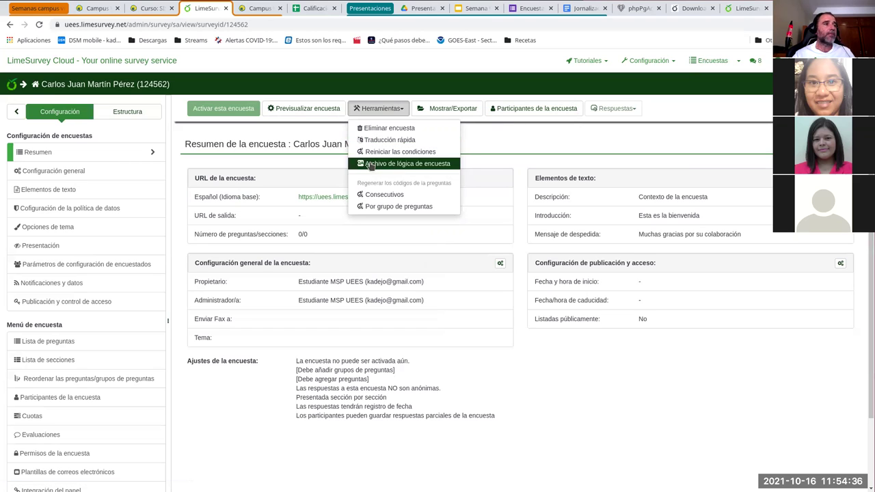
pyautogui.click(480, 139)
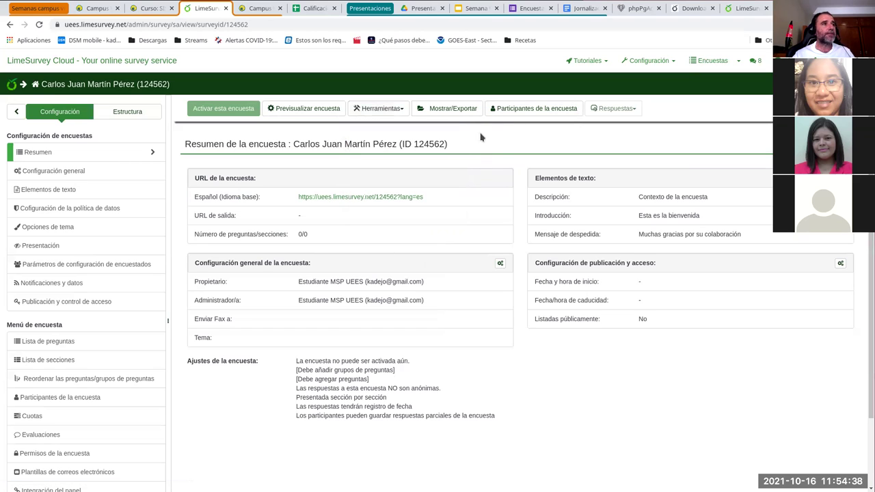
pyautogui.click(464, 113)
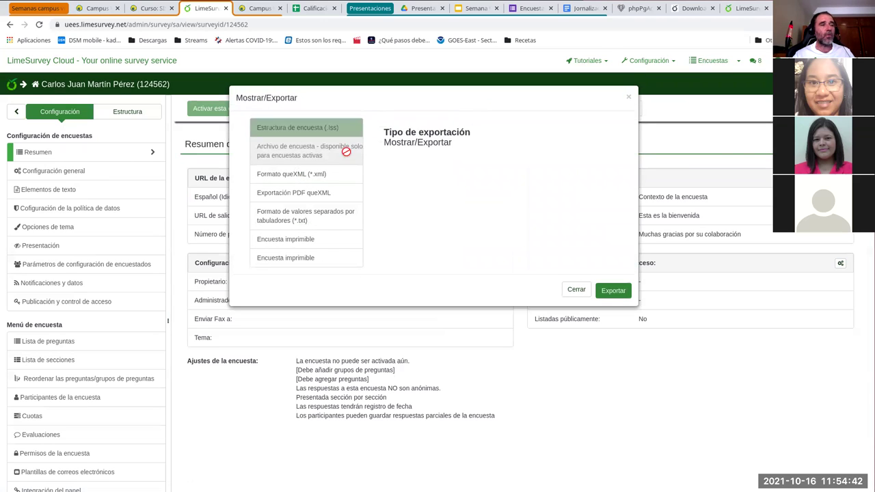
pyautogui.click(575, 290)
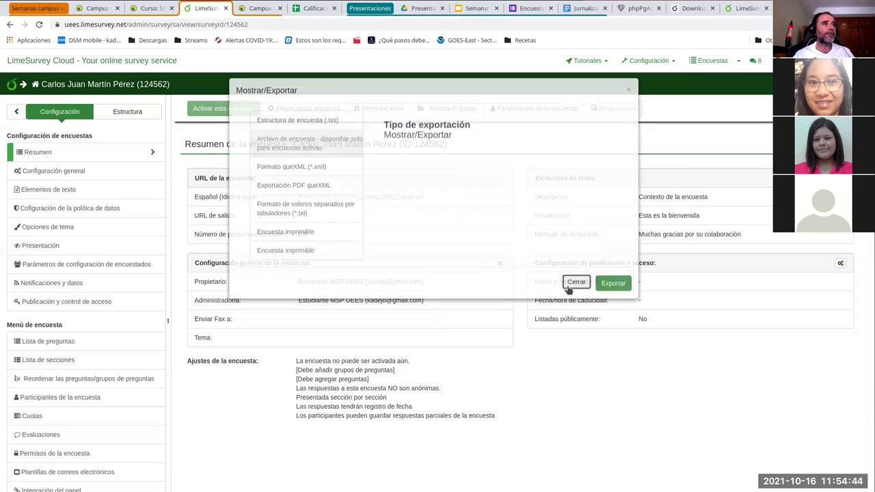
pyautogui.click(463, 112)
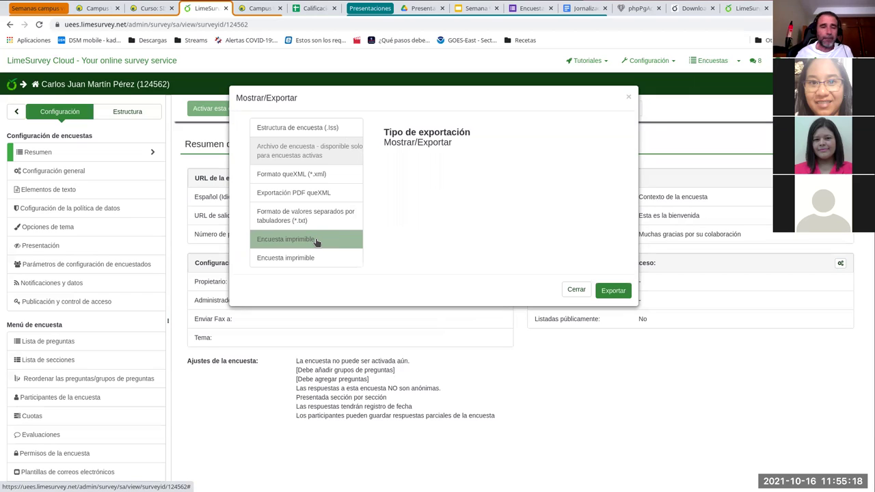
pyautogui.click(577, 290)
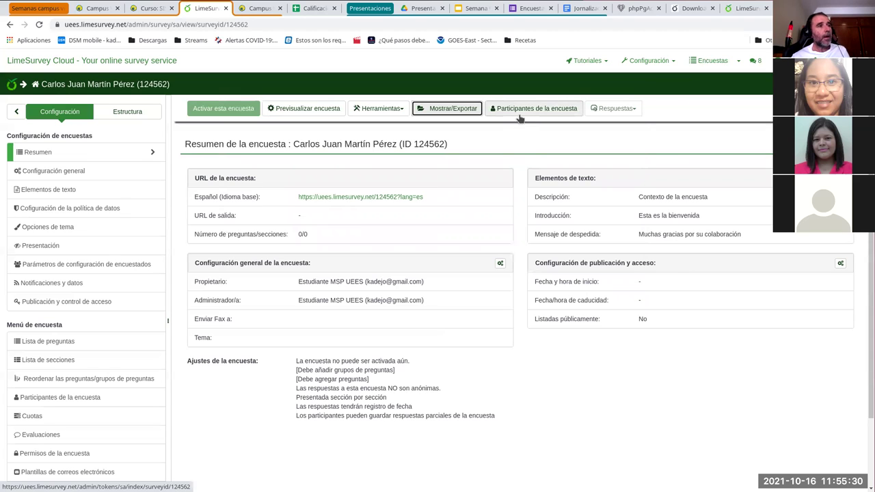
# Step: Check the survey's participants page, return to the summary and look through the available survey configuration and menu entries
pyautogui.click(518, 111)
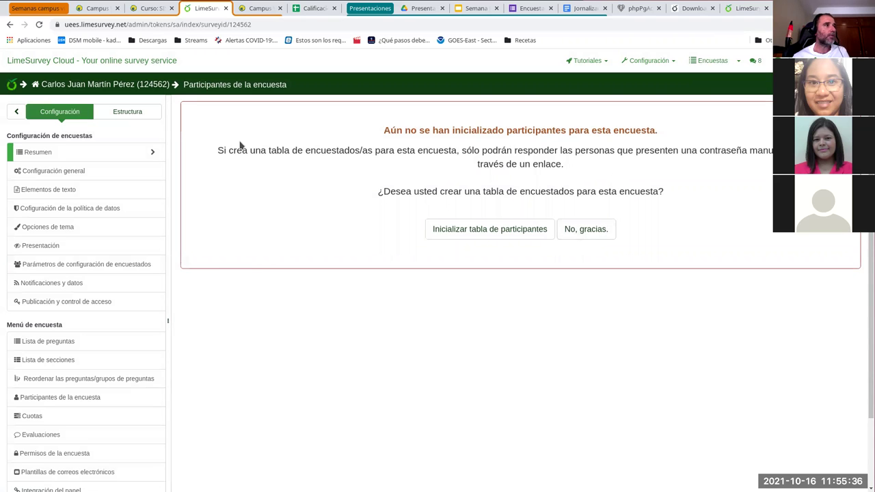
pyautogui.click(45, 153)
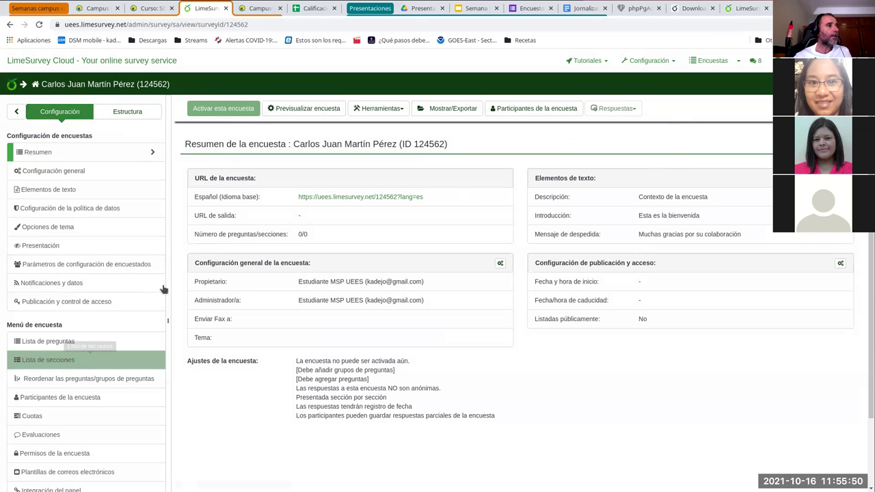
pyautogui.scroll(-3, 123, 288)
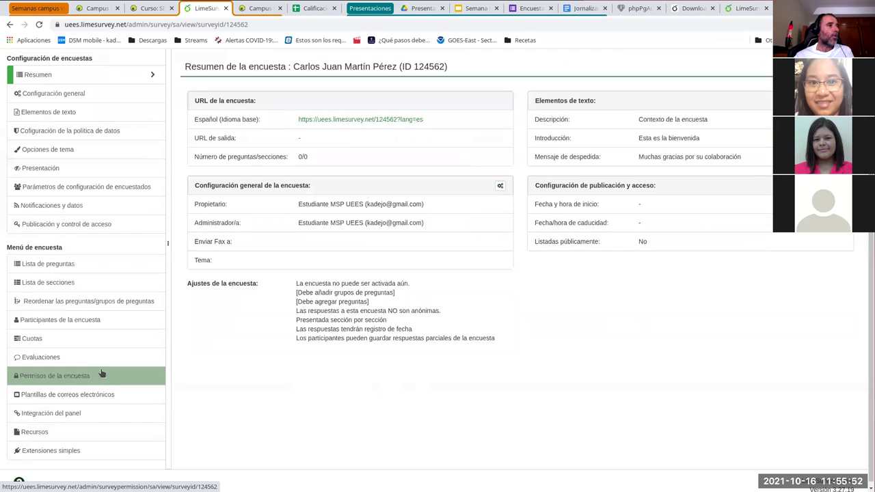
pyautogui.scroll(3, 108, 310)
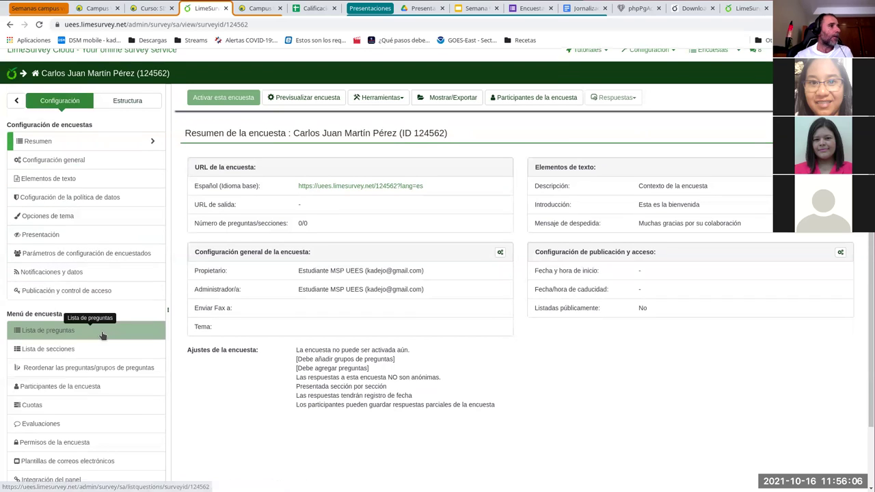
pyautogui.scroll(-2, 98, 332)
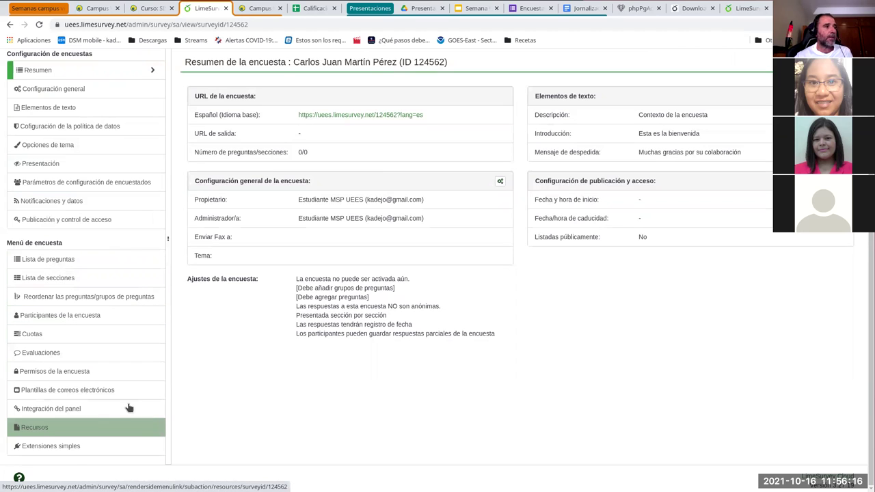
pyautogui.scroll(2, 142, 292)
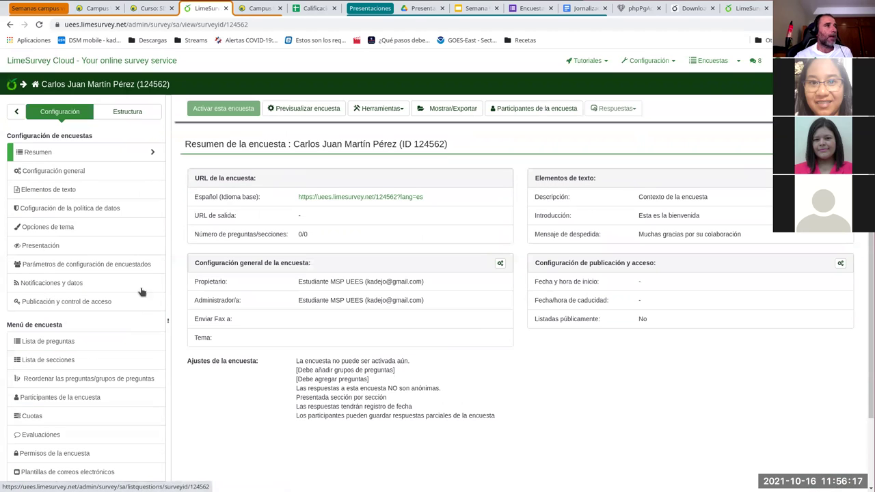
# Step: Add a question group titled "Sección 1" with the description "Lero lero" to the survey structure, saving it and opening a new question
pyautogui.click(127, 113)
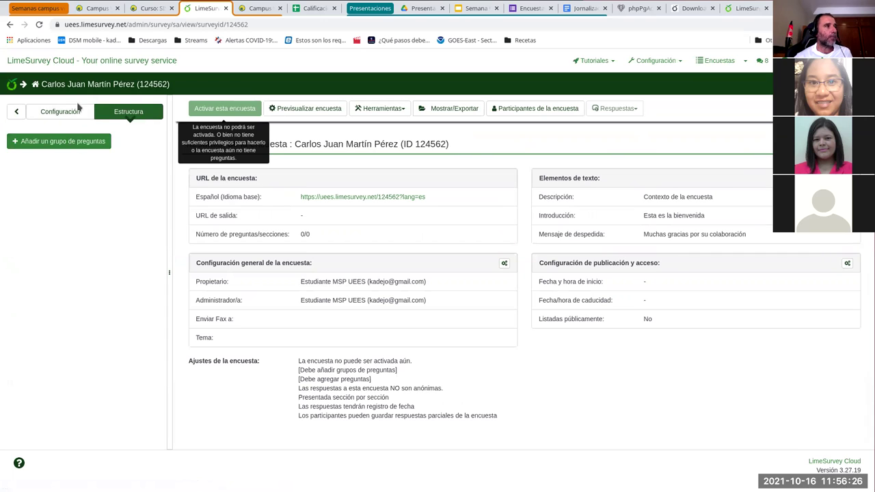
pyautogui.click(58, 141)
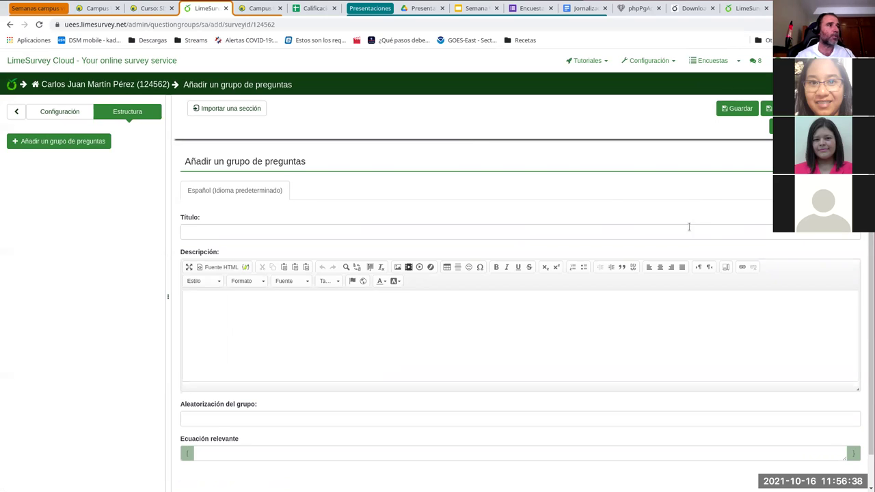
pyautogui.scroll(-1, 313, 181)
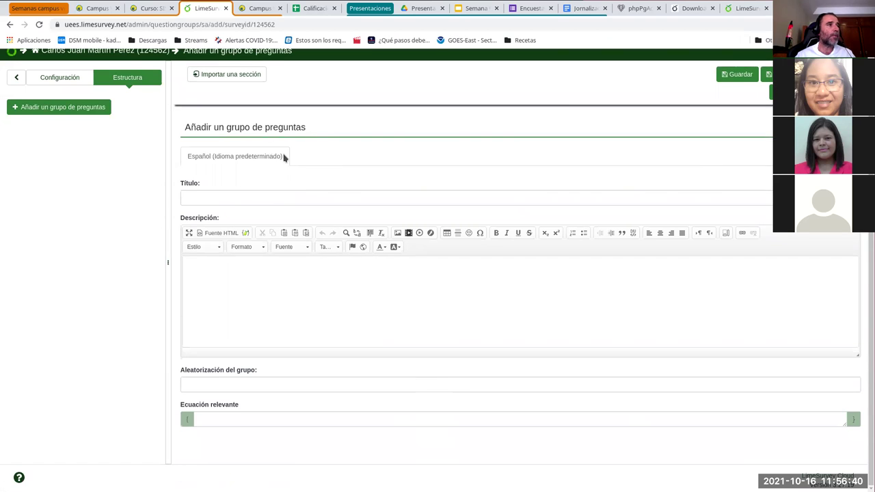
pyautogui.click(222, 199)
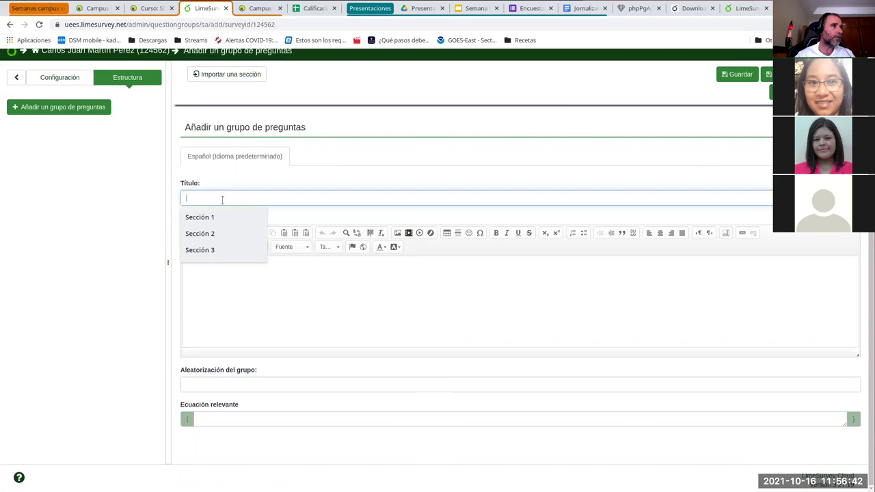
pyautogui.click(227, 219)
pyautogui.click(223, 299)
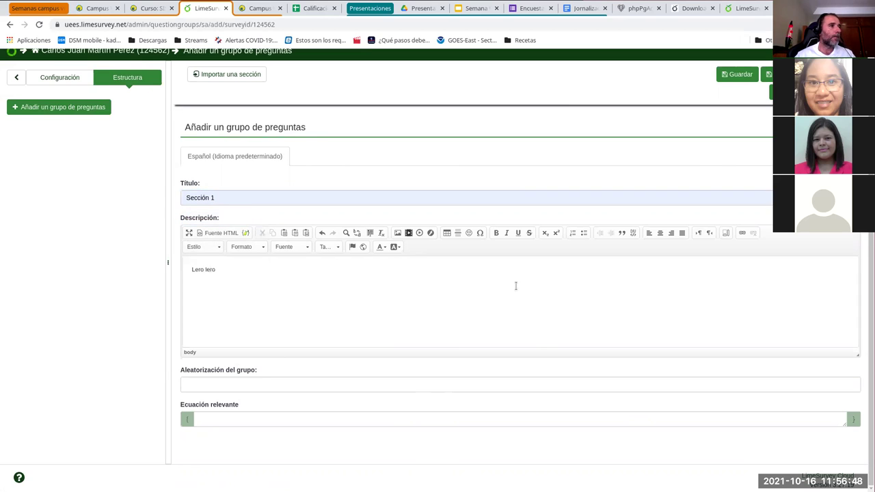
pyautogui.click(257, 389)
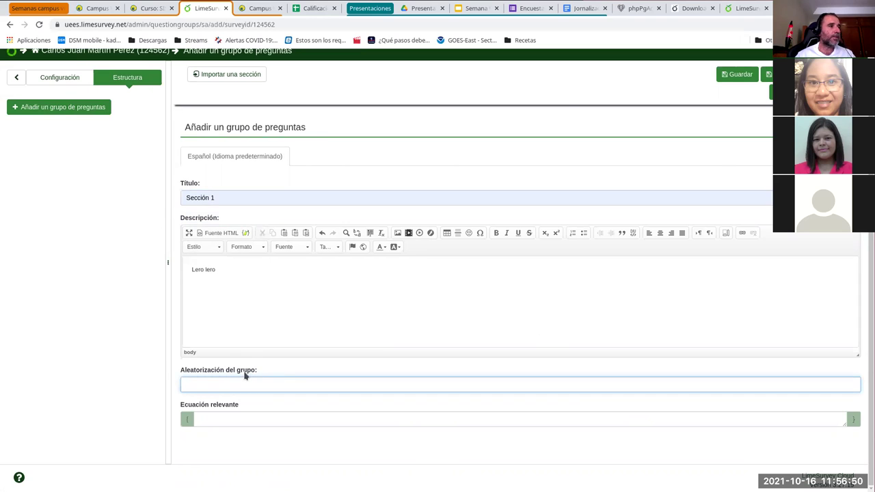
pyautogui.click(288, 465)
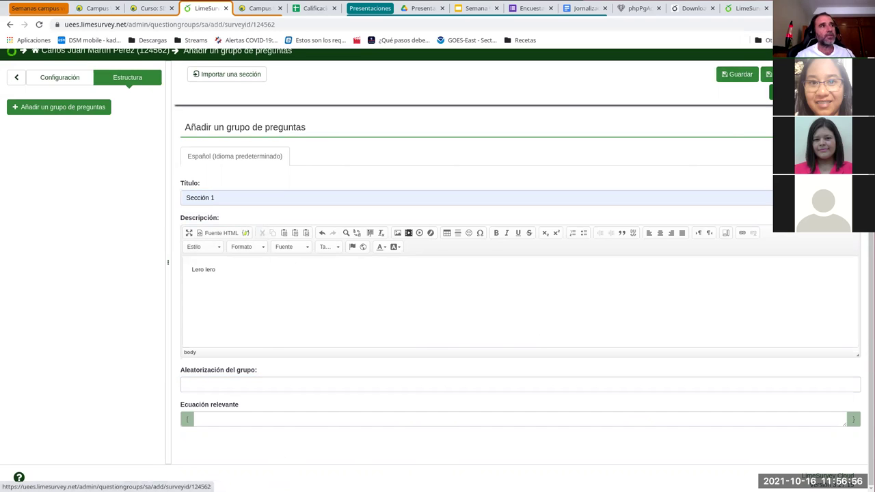
pyautogui.scroll(1, 748, 132)
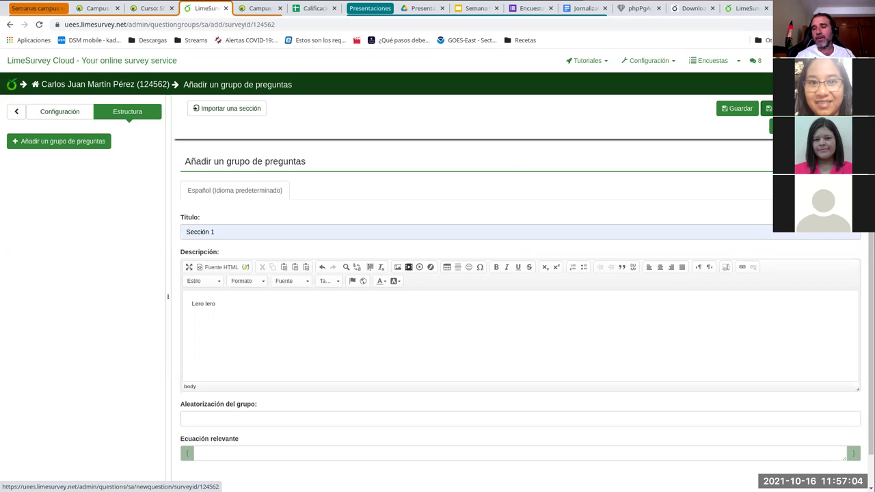
pyautogui.click(769, 108)
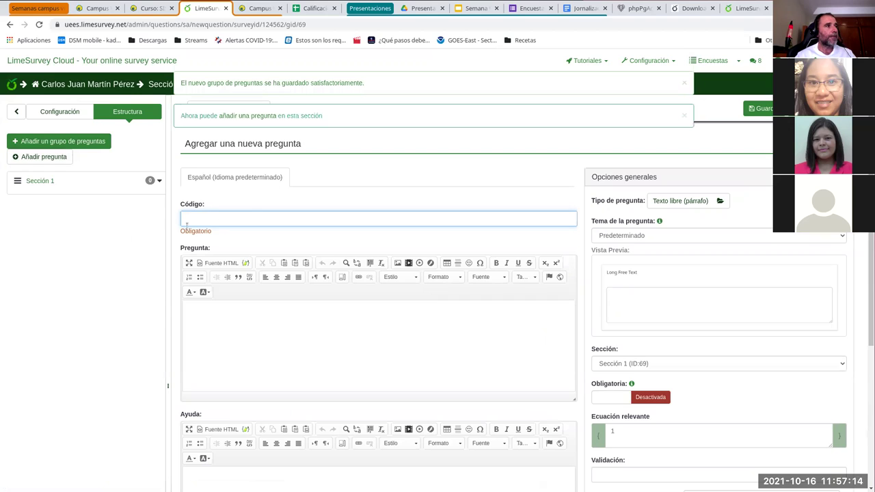
# Step: Dismiss the saved-group notices, then give the new question the code s11 and the text "Elija una opción"
pyautogui.tripleClick(686, 85)
pyautogui.click(683, 83)
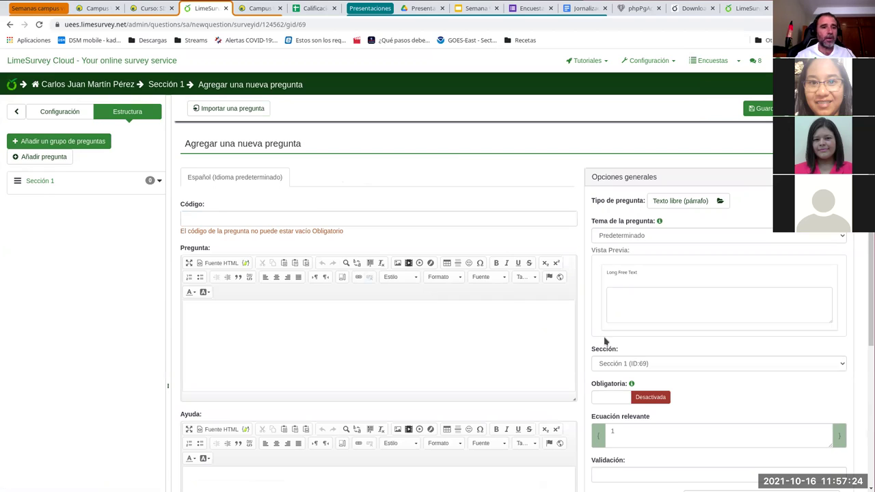
pyautogui.click(246, 219)
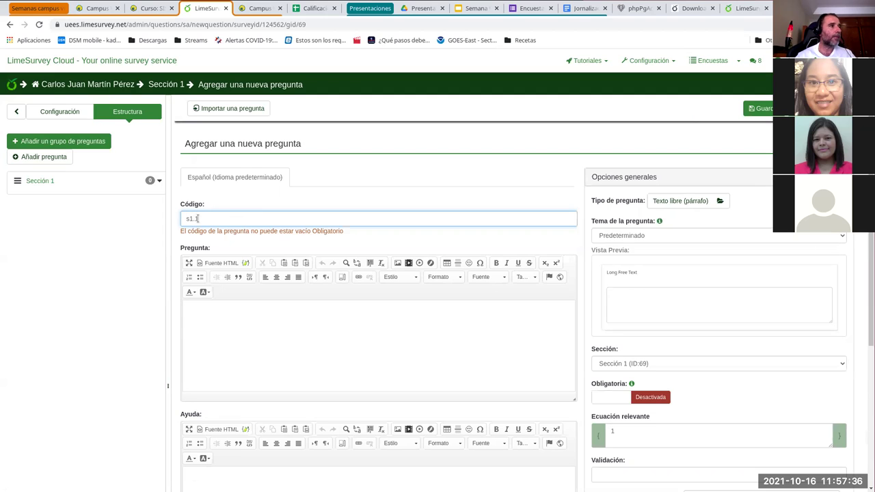
pyautogui.click(316, 320)
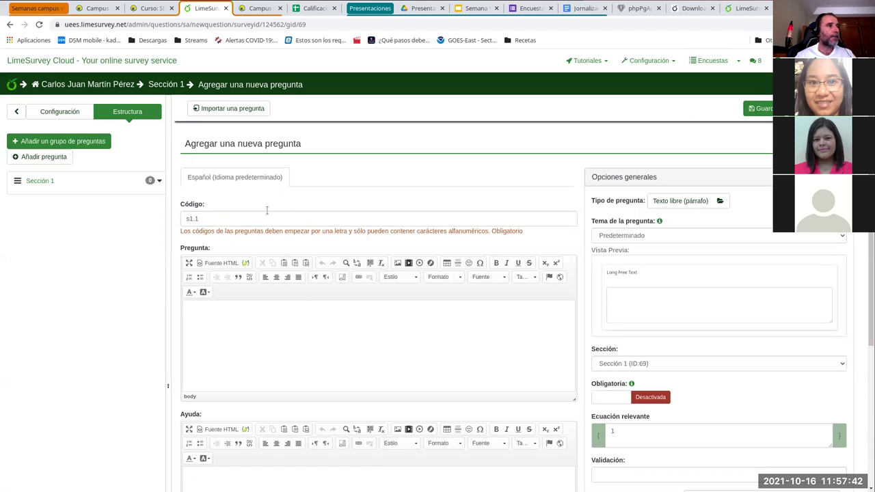
pyautogui.click(192, 218)
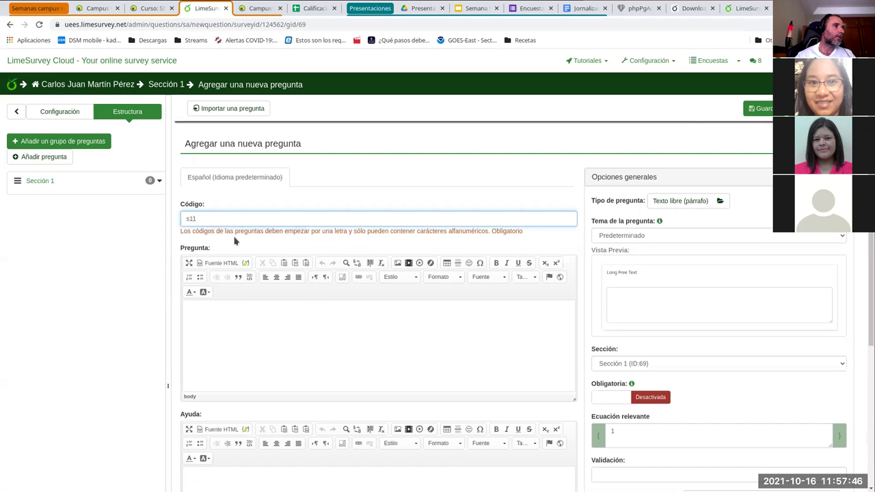
pyautogui.click(216, 320)
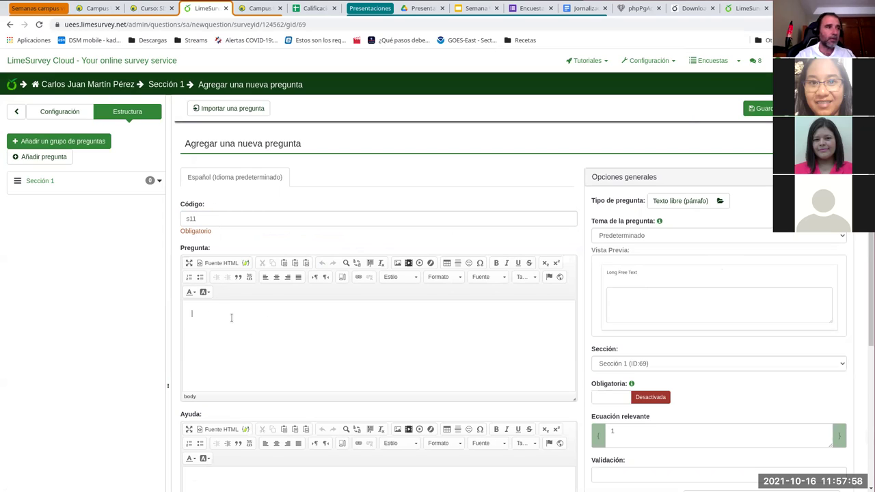
pyautogui.write('Elija una opcion')
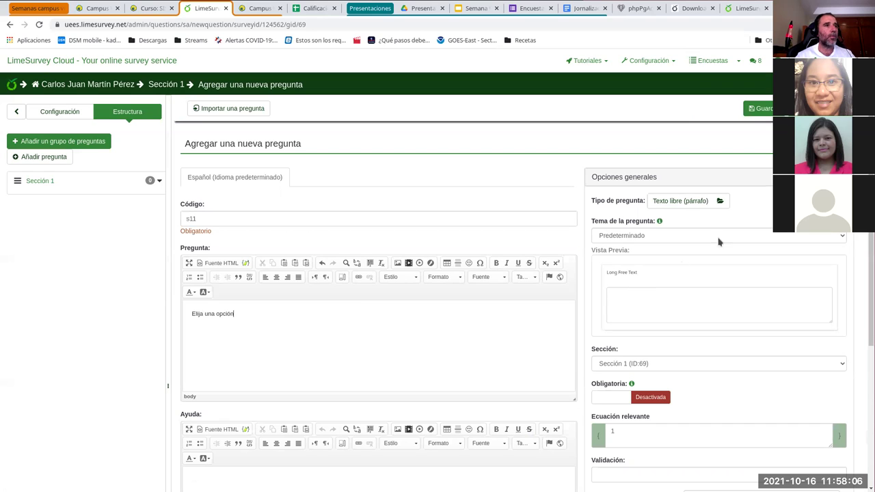
# Step: Examine the mask, single-answer and matrix question types, previewing Lista (Radio), Matriz de doble eje, Matriz (Textos) and Matriz (Elegir del 1 al 10)
pyautogui.click(702, 203)
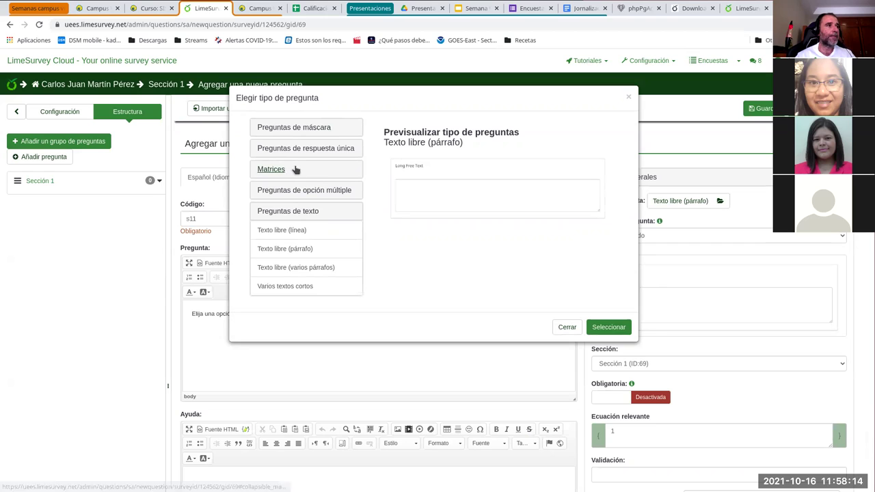
pyautogui.click(298, 130)
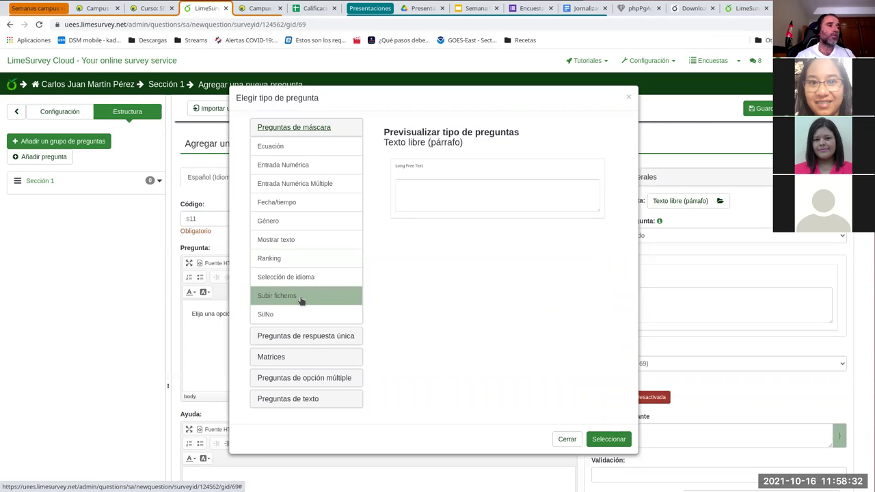
pyautogui.click(305, 336)
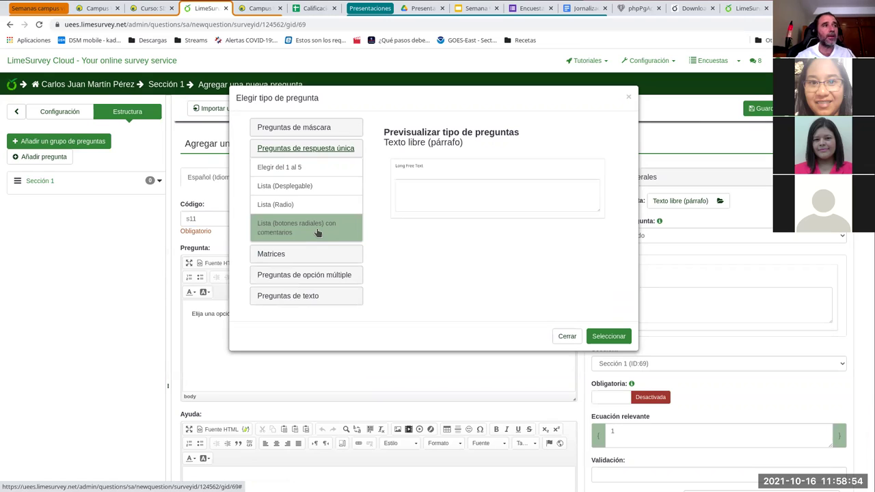
pyautogui.click(296, 230)
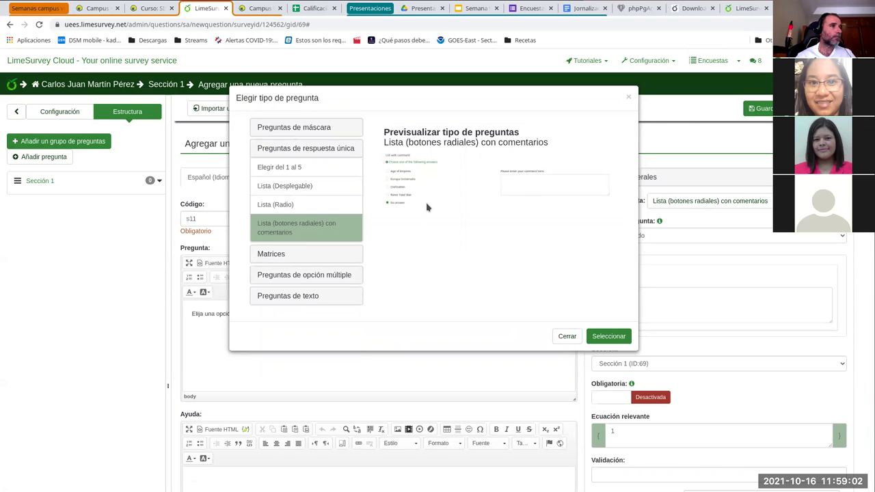
pyautogui.click(318, 207)
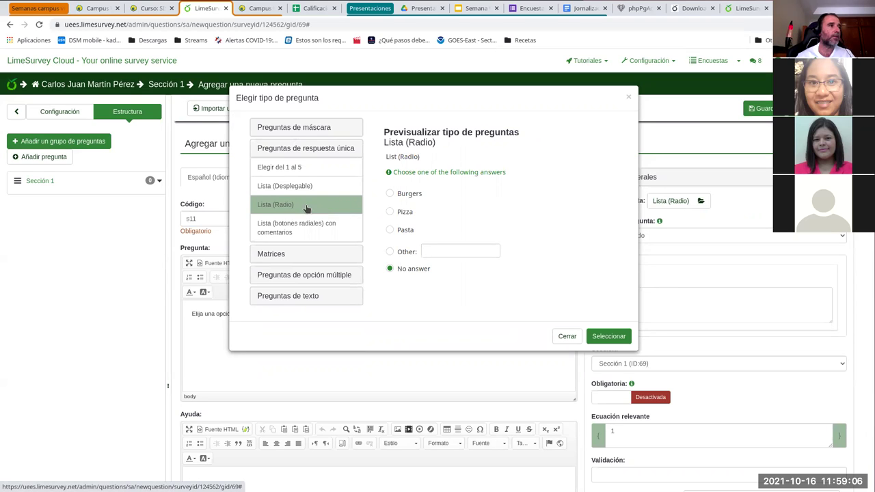
pyautogui.click(270, 253)
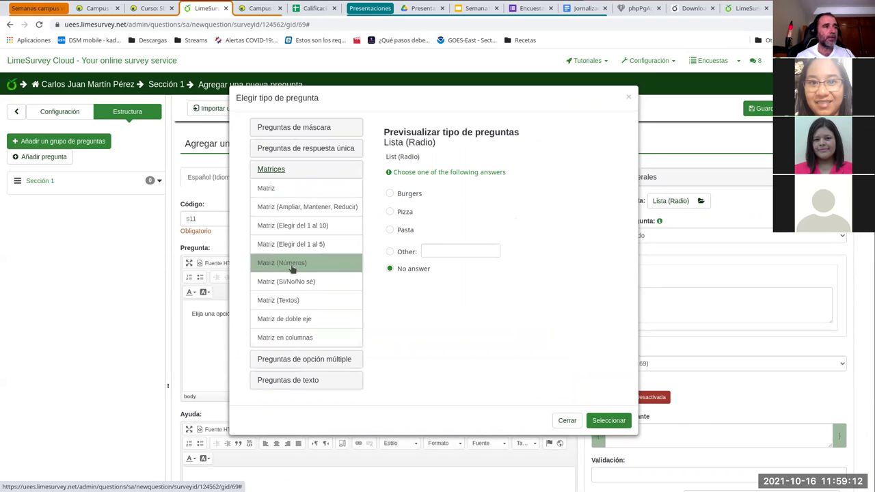
pyautogui.click(303, 318)
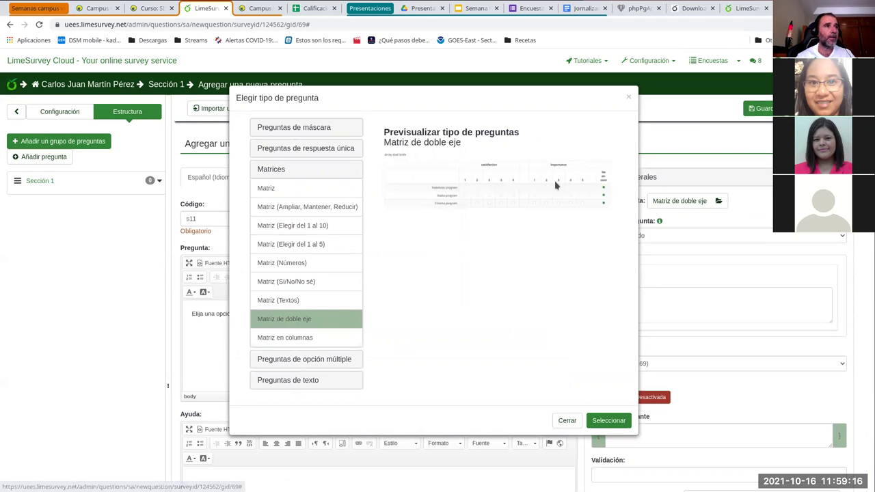
pyautogui.click(281, 301)
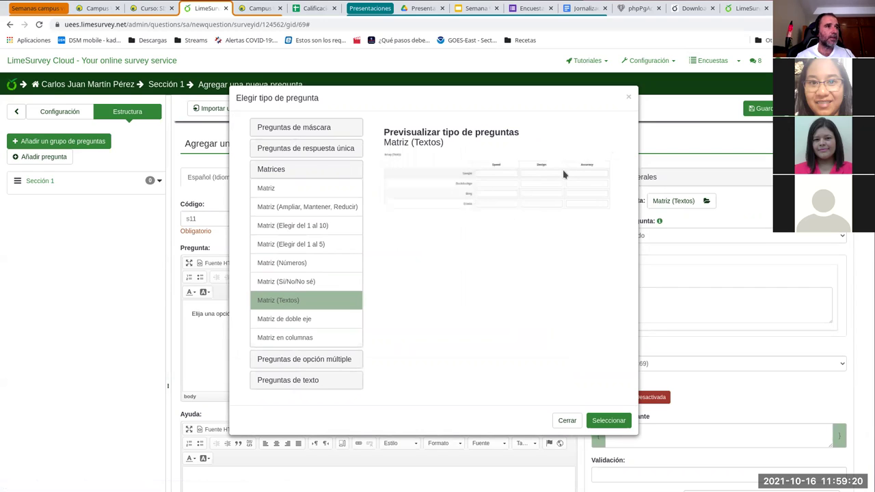
pyautogui.click(305, 228)
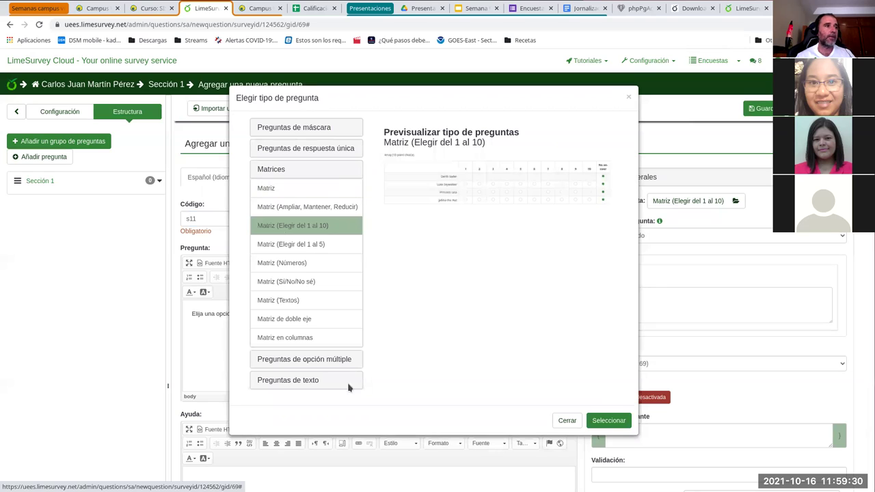
# Step: Preview the multiple-choice question type with comments and the free-text question types, from a single line to Varios textos cortos
pyautogui.click(319, 361)
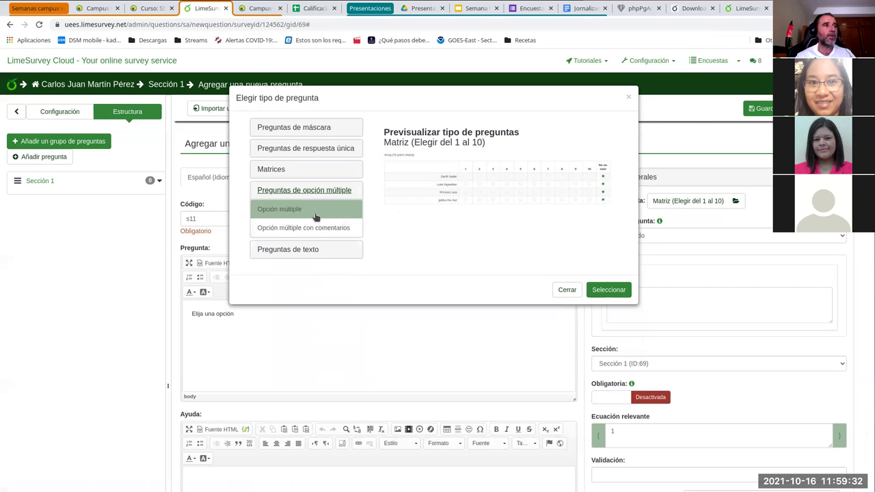
pyautogui.click(315, 216)
pyautogui.click(331, 227)
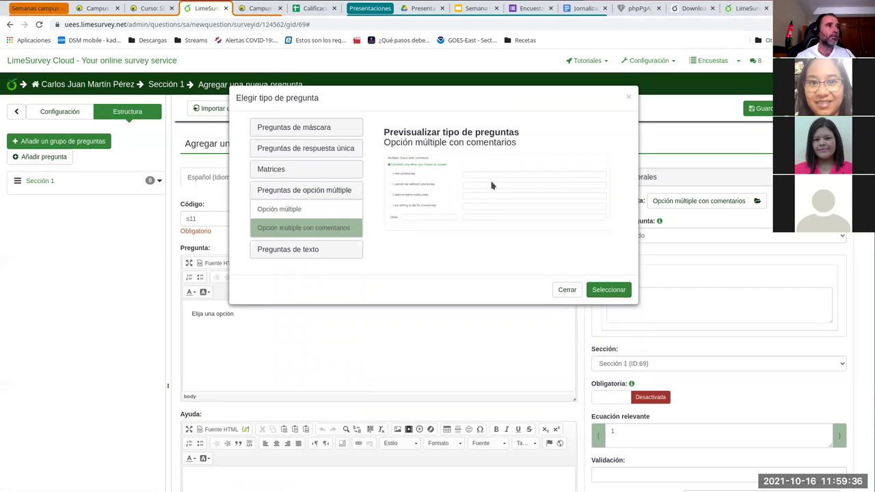
pyautogui.click(313, 250)
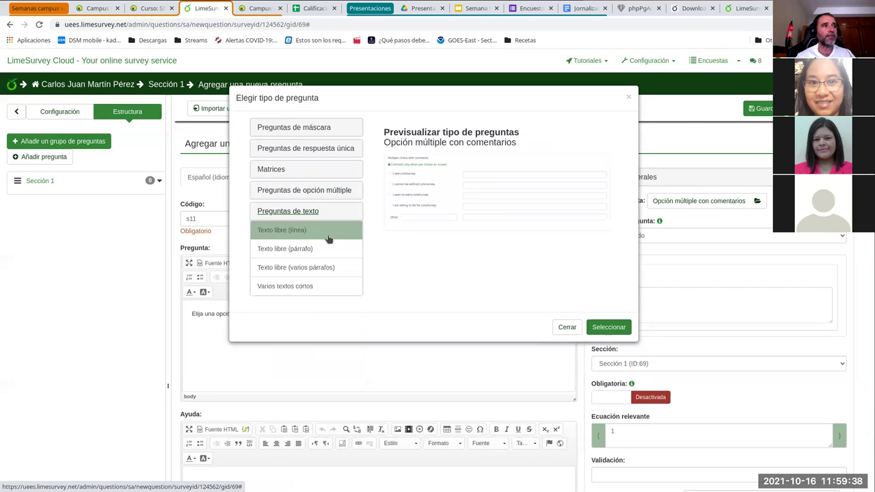
pyautogui.click(288, 232)
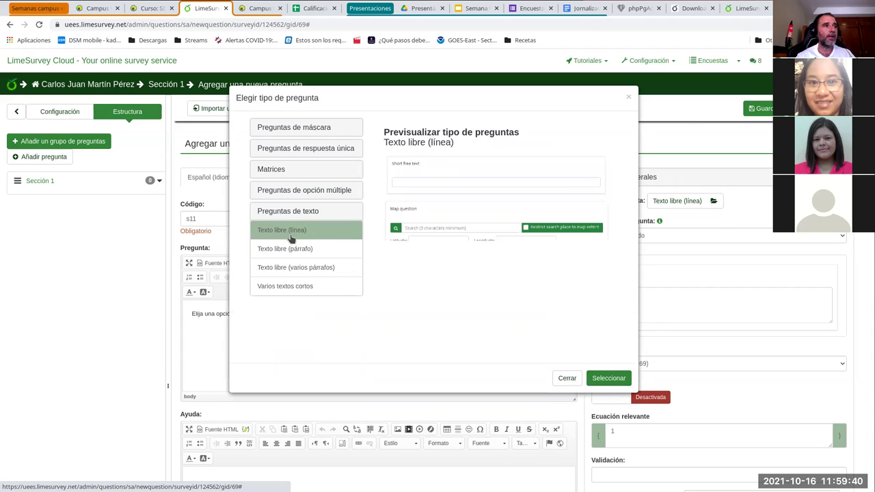
pyautogui.click(291, 246)
pyautogui.click(289, 230)
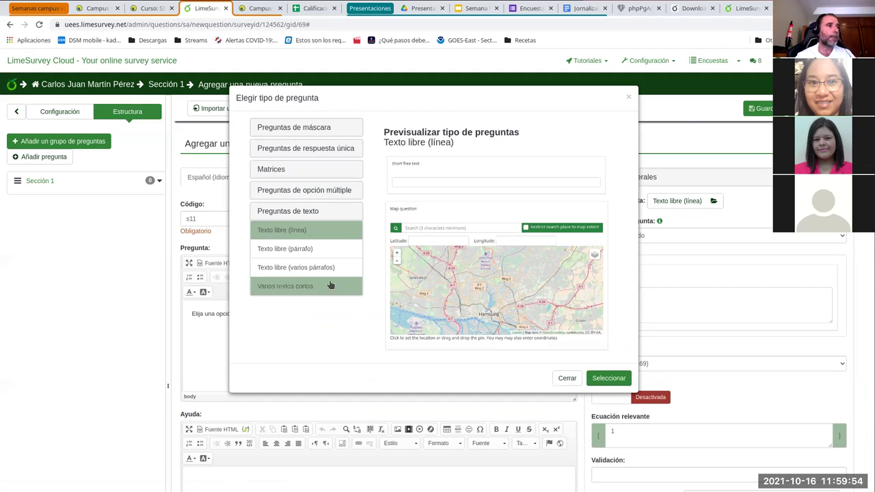
pyautogui.click(296, 251)
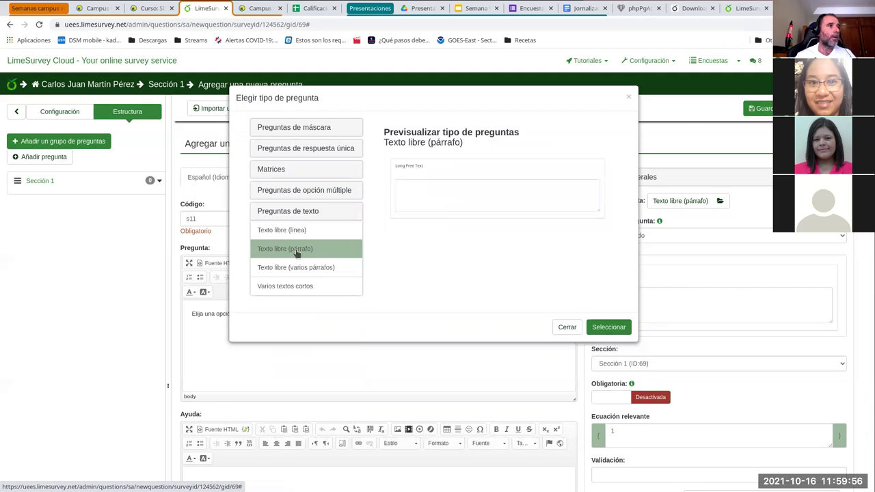
pyautogui.click(299, 267)
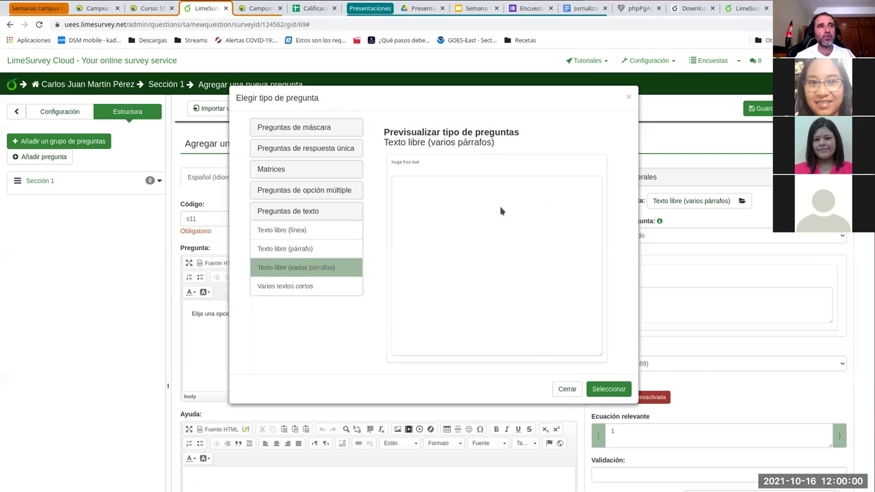
pyautogui.click(291, 288)
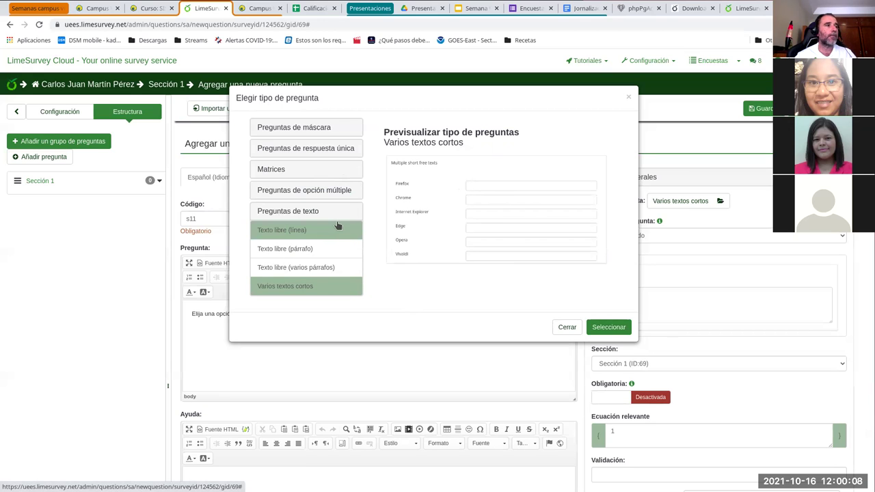
# Step: Set the question type to the single-answer Lista (Radio)
pyautogui.click(292, 152)
pyautogui.click(281, 204)
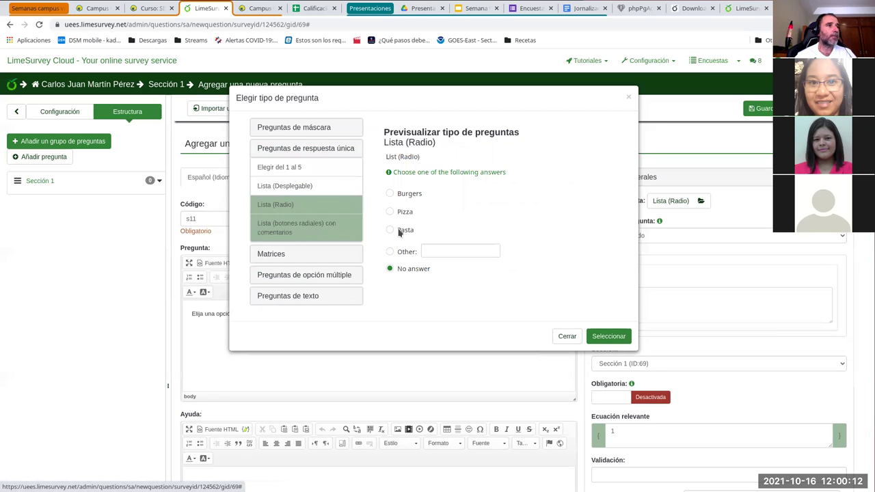
pyautogui.click(592, 339)
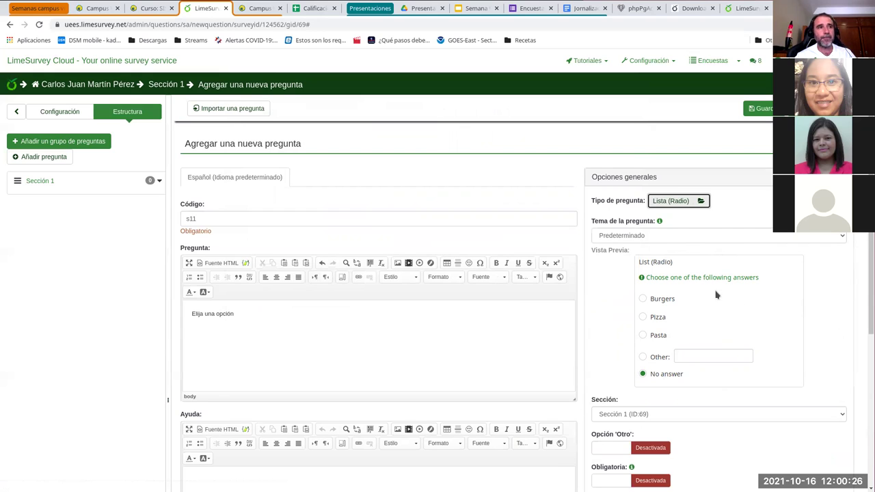
# Step: Set the question theme to Bootstrap Buttons and try the Other choice in its preview
pyautogui.click(671, 236)
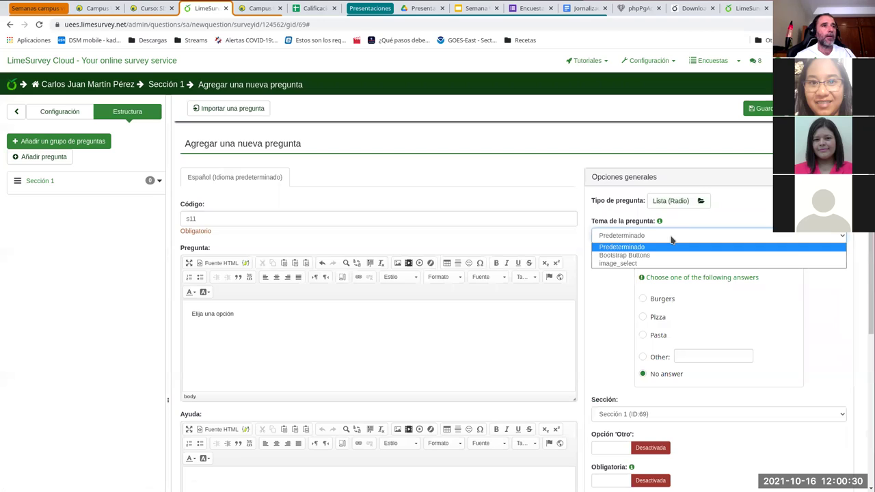
pyautogui.click(671, 246)
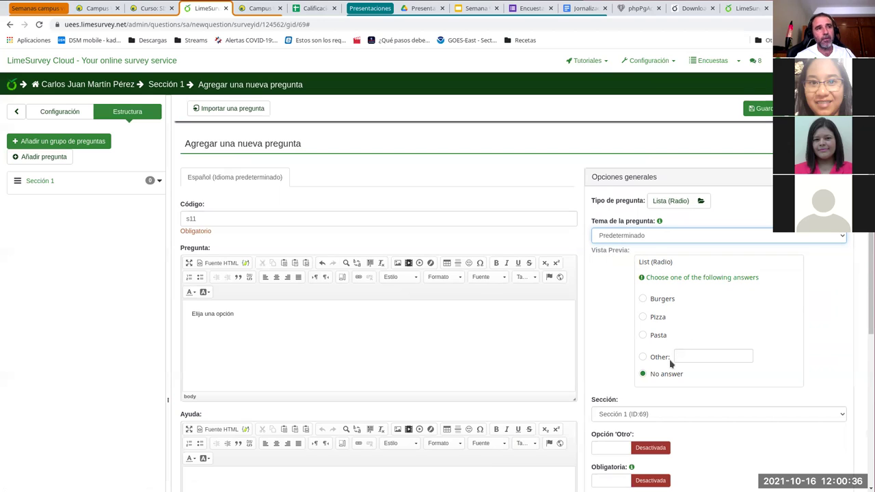
pyautogui.scroll(-1, 641, 339)
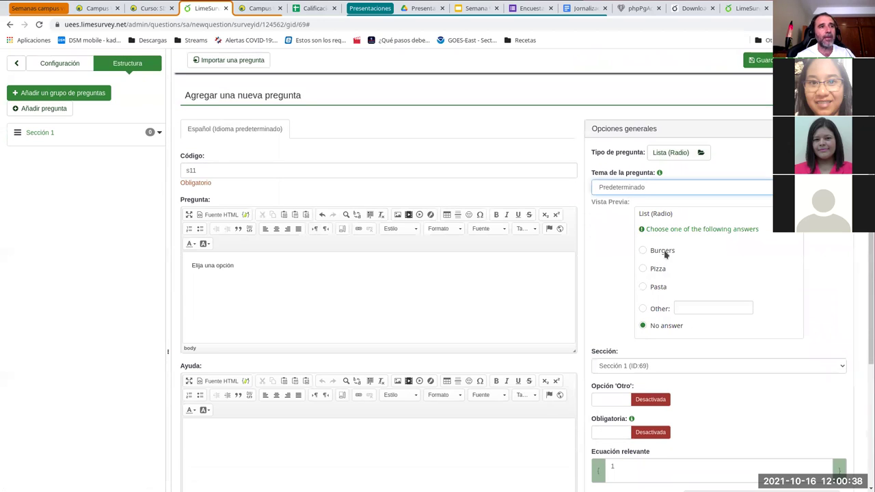
pyautogui.click(646, 189)
pyautogui.click(644, 208)
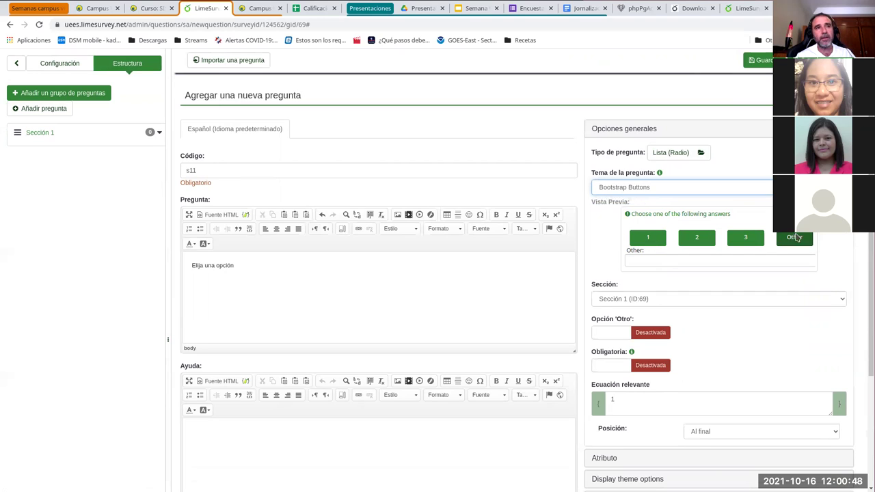
pyautogui.click(785, 244)
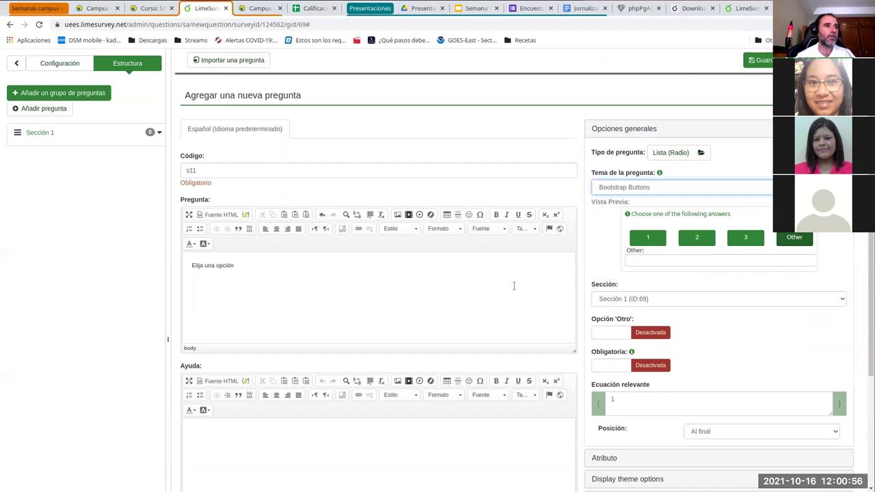
# Step: Enable the 'Otro' option for the question and set its label to 'Ninguno de los anteriores, describa'
pyautogui.scroll(-3, 717, 308)
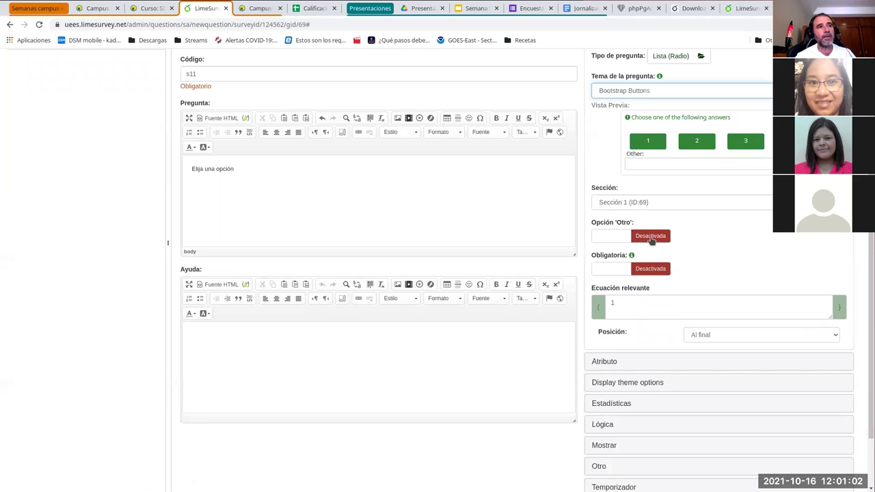
pyautogui.click(650, 236)
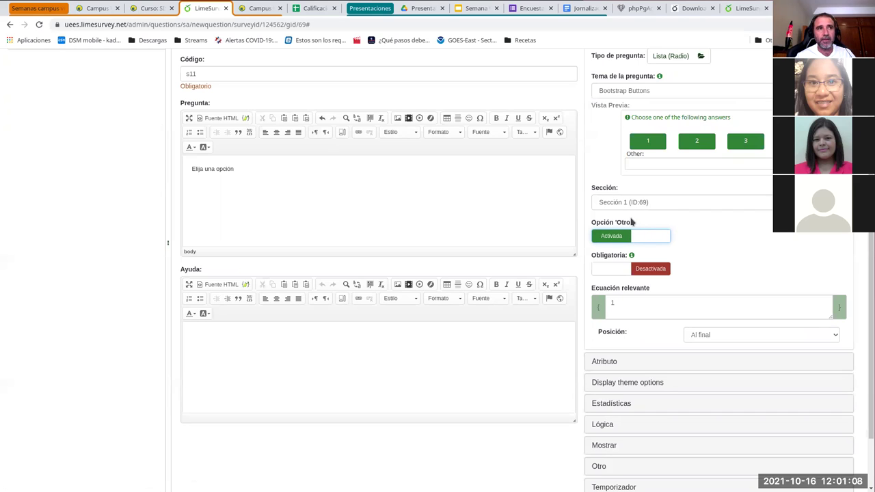
pyautogui.scroll(-1, 683, 362)
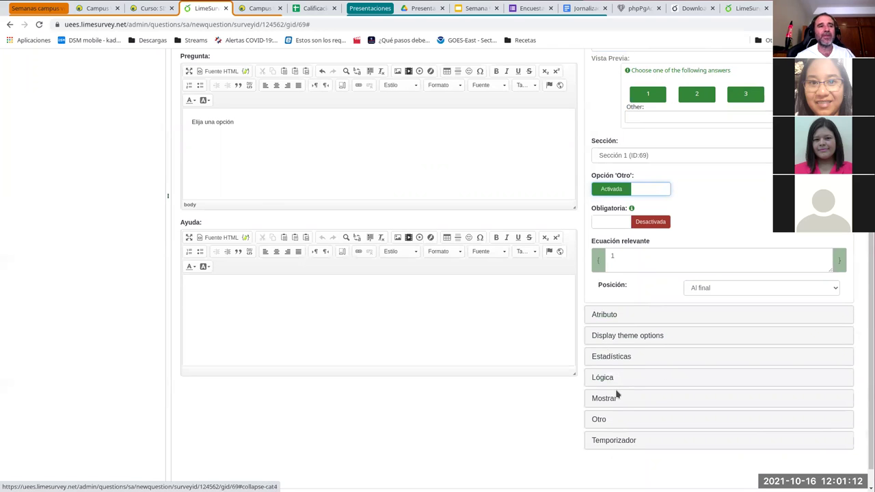
pyautogui.click(605, 399)
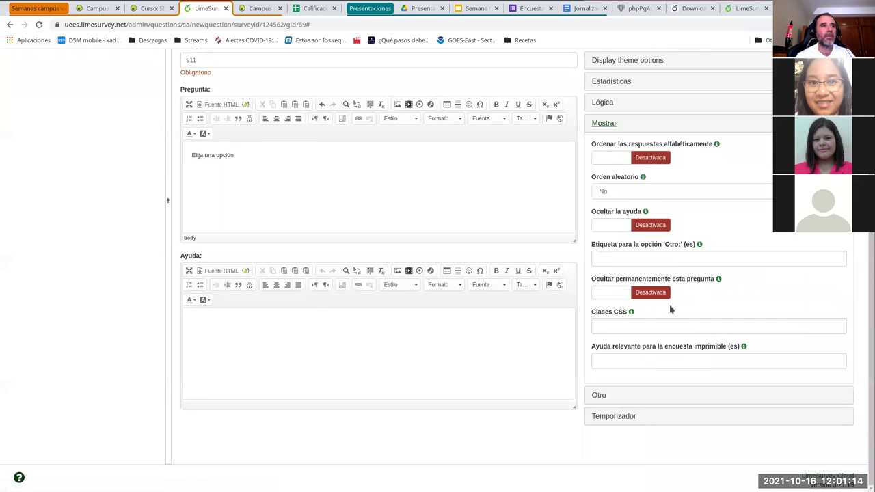
pyautogui.scroll(1, 676, 260)
pyautogui.click(634, 307)
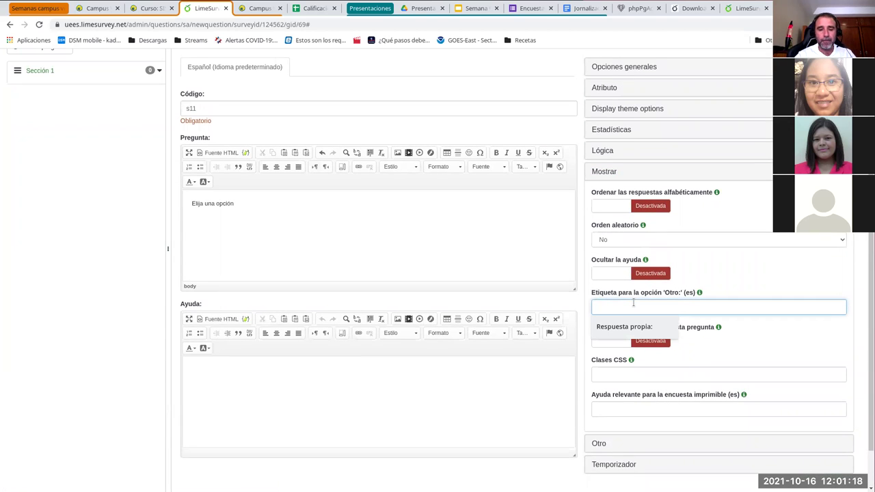
pyautogui.write('Ni')
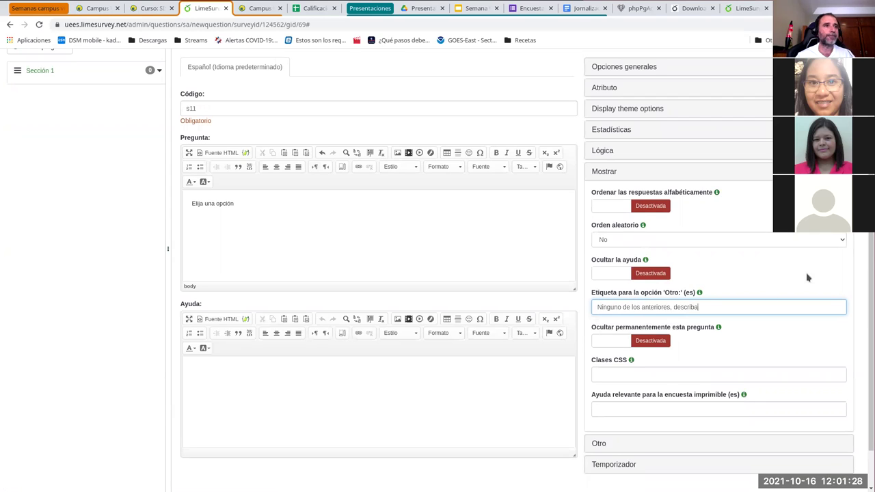
pyautogui.click(787, 281)
pyautogui.scroll(3, 740, 258)
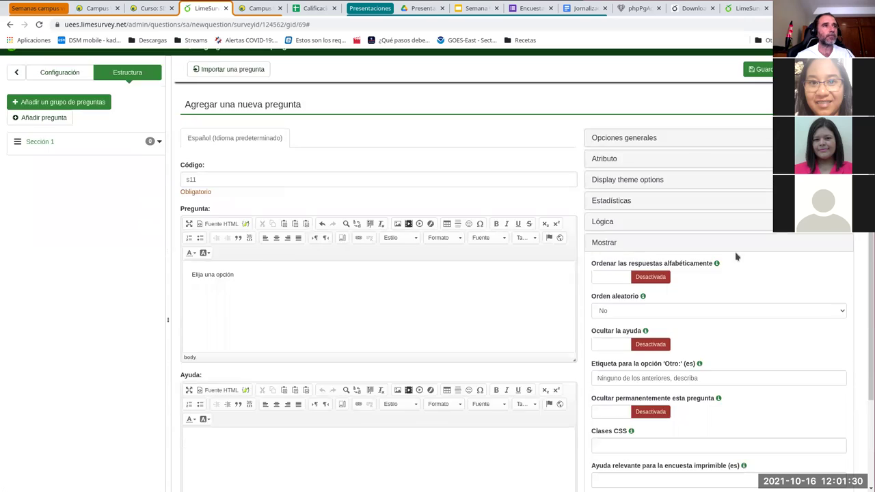
# Step: Make question s11 mandatory in its general options
pyautogui.click(650, 179)
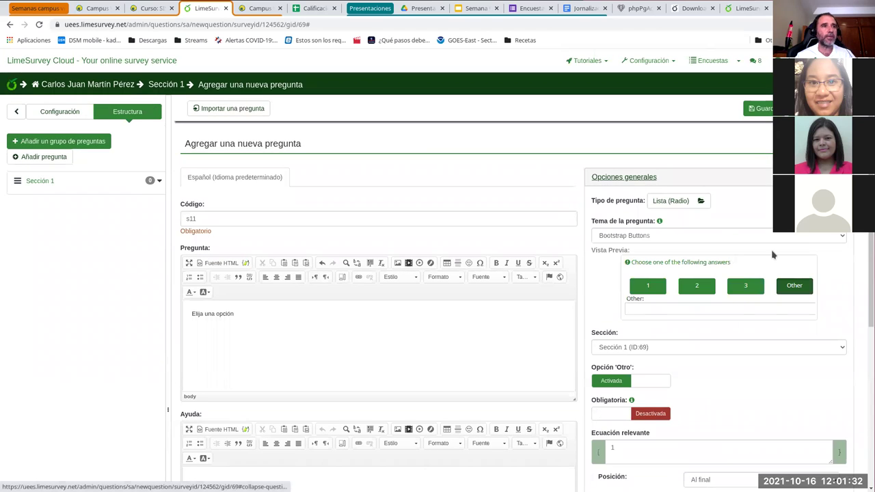
pyautogui.scroll(-2, 739, 389)
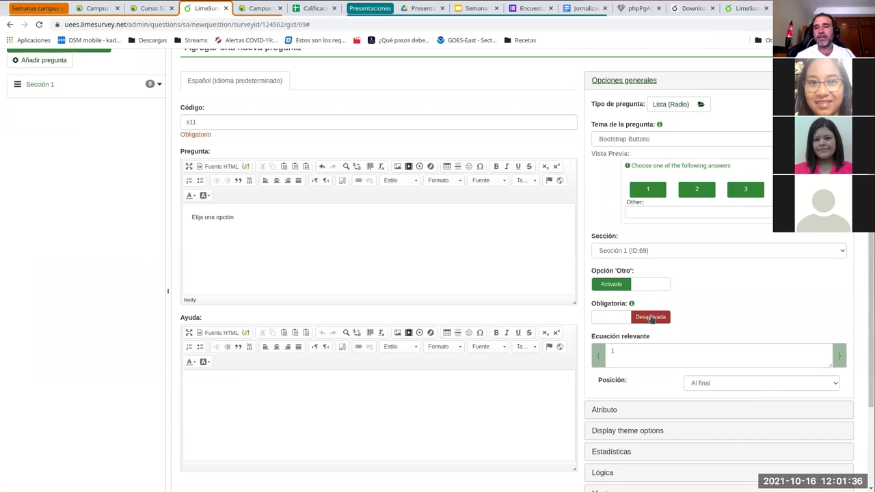
pyautogui.click(639, 320)
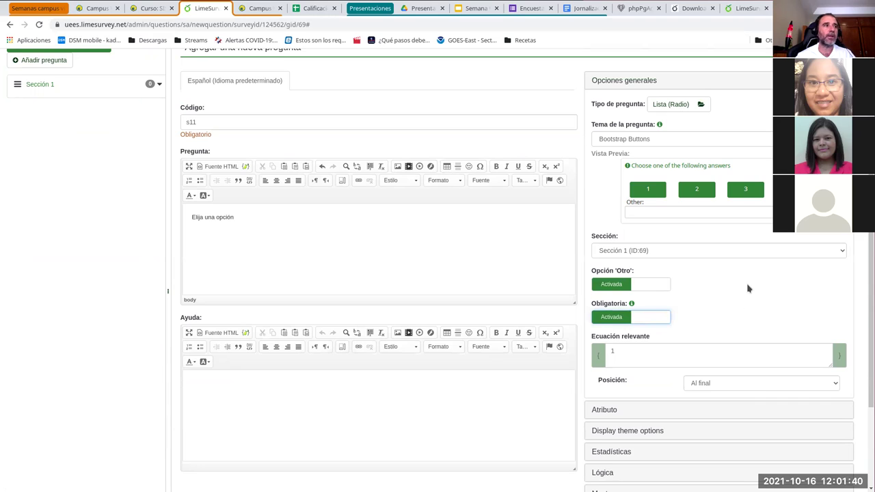
# Step: Enter 'Texto de ayuda' as the question's help text and save the question
pyautogui.click(253, 387)
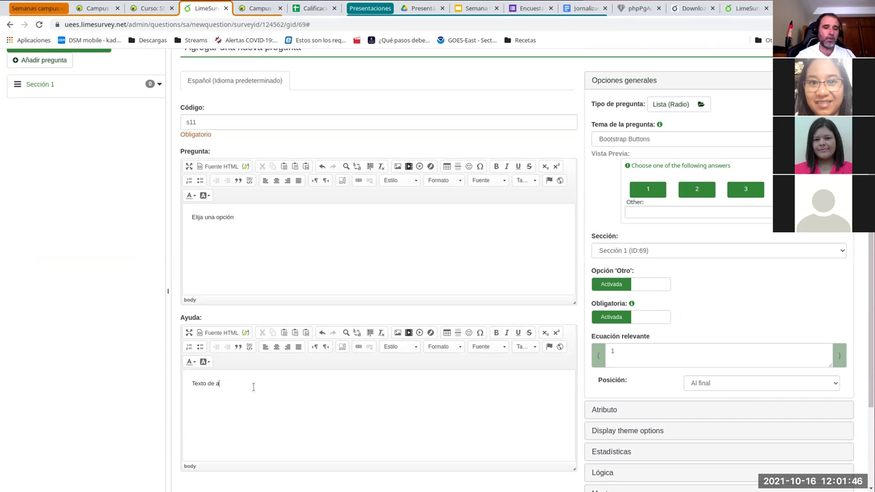
pyautogui.scroll(-2, 445, 363)
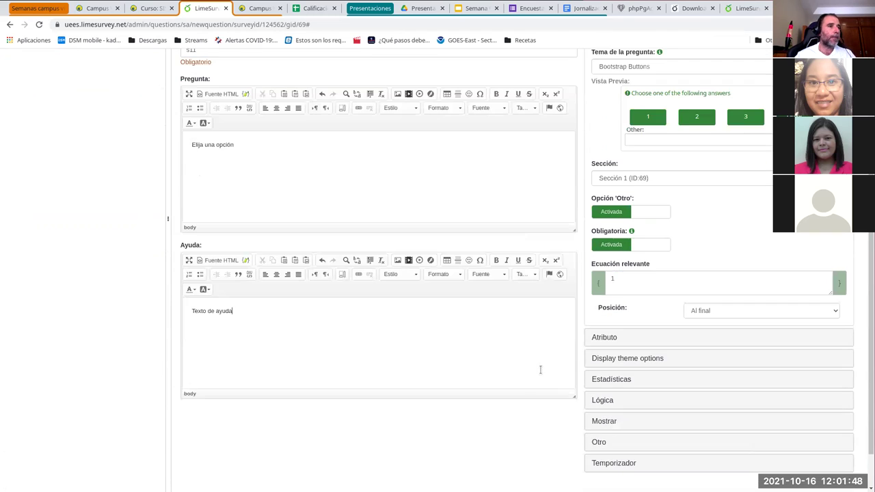
pyautogui.scroll(4, 639, 313)
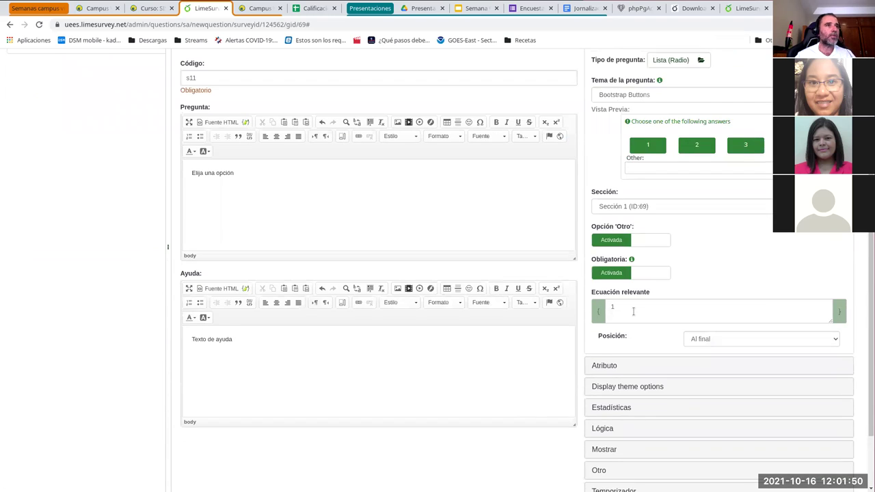
pyautogui.scroll(2, 581, 154)
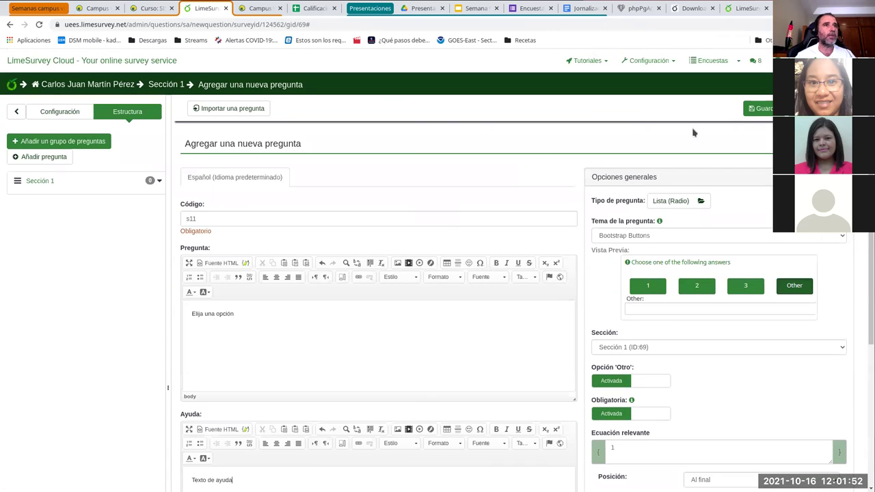
pyautogui.click(763, 109)
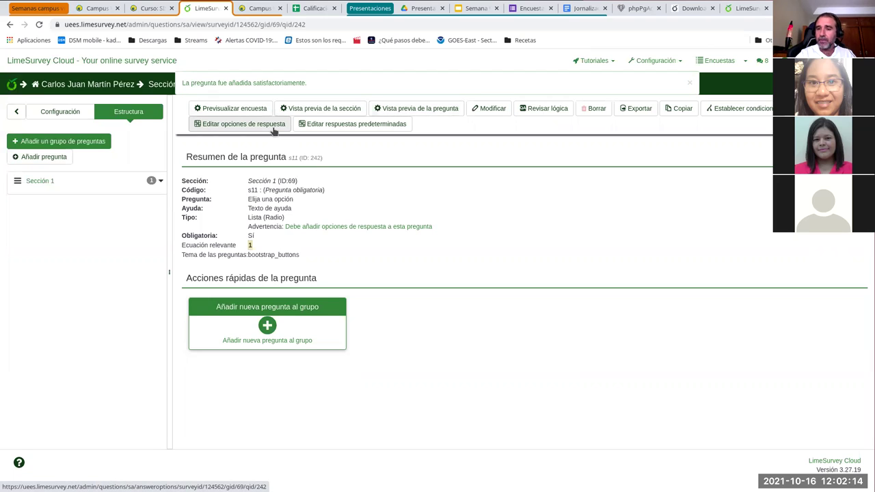
# Step: Define the answer options Nada, Poco and Mucho with codes A1 to A3 for question s11 and save them
pyautogui.click(221, 126)
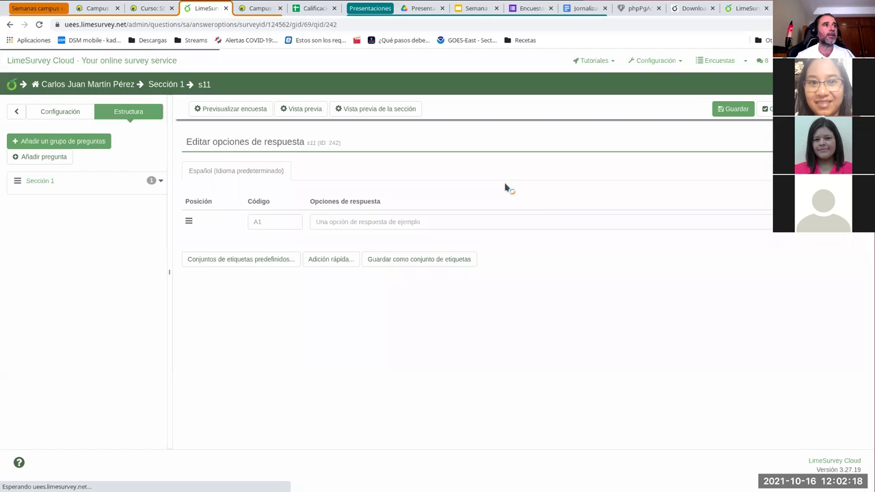
pyautogui.click(432, 221)
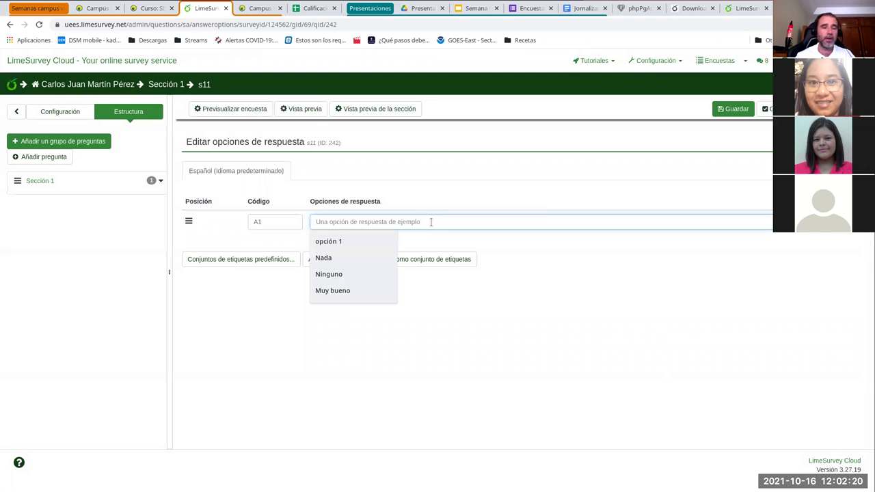
pyautogui.click(365, 257)
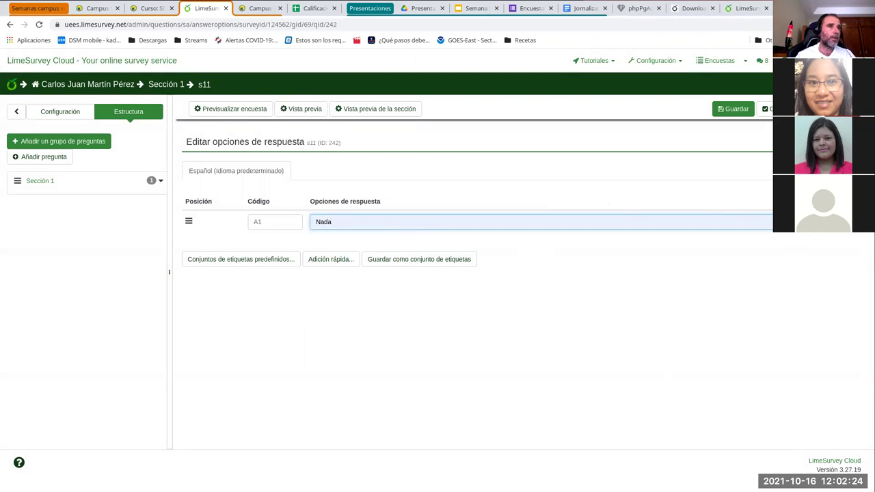
pyautogui.press('Return')
pyautogui.click(512, 247)
pyautogui.write('Poco')
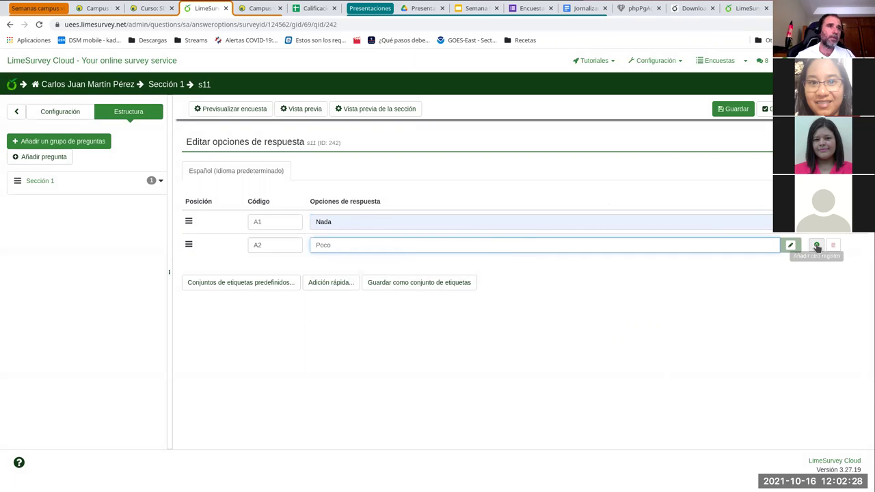
pyautogui.click(816, 244)
pyautogui.click(371, 269)
pyautogui.write('Mucho')
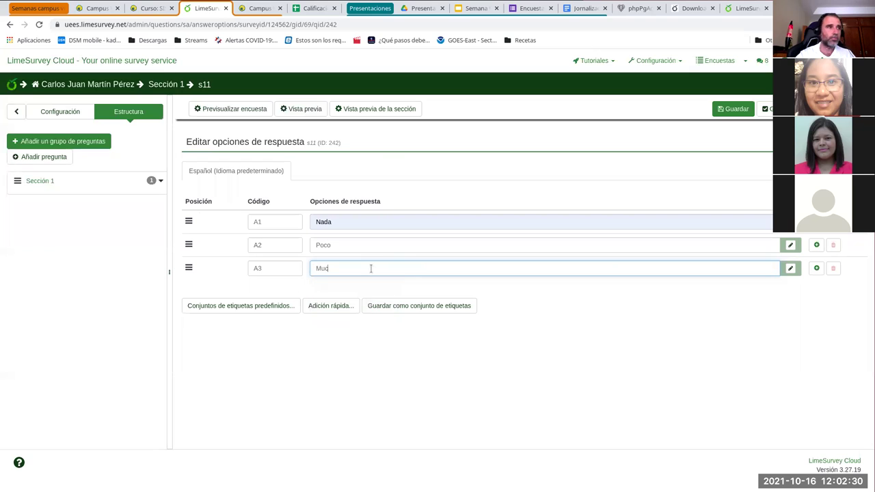
pyautogui.click(628, 298)
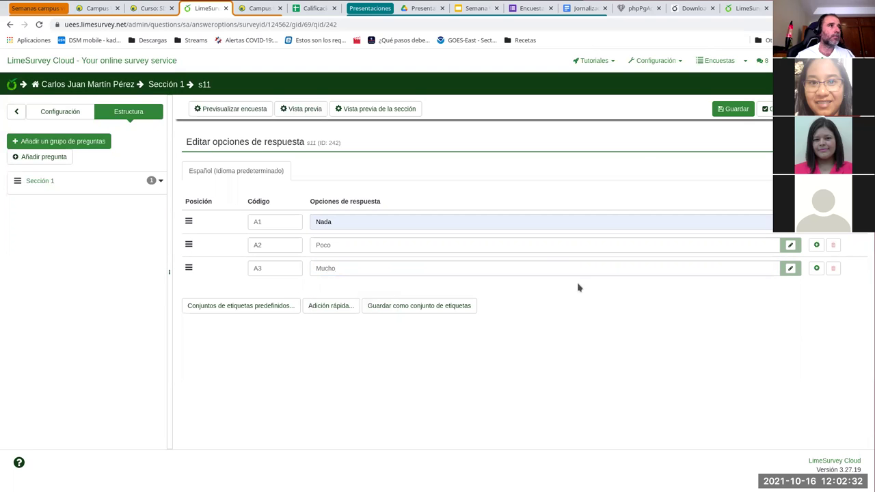
pyautogui.click(735, 110)
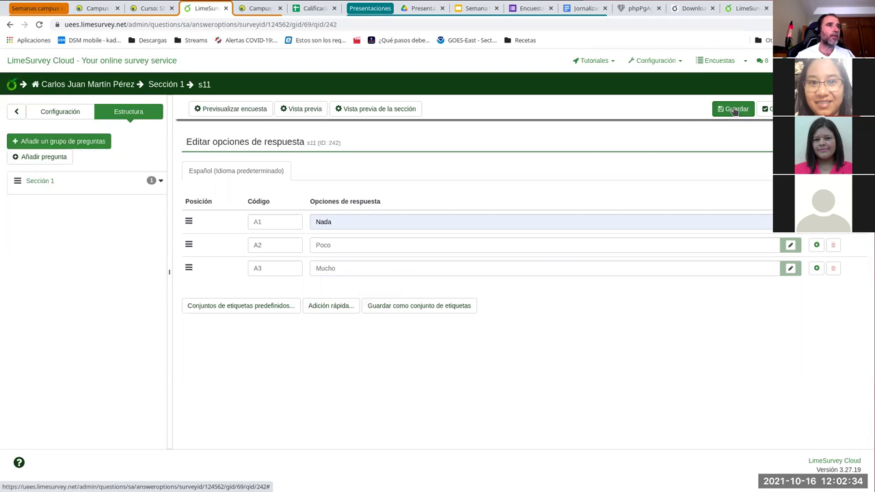
# Step: Preview question s11 and try the Otro choice with its text field, then close the preview
pyautogui.click(294, 110)
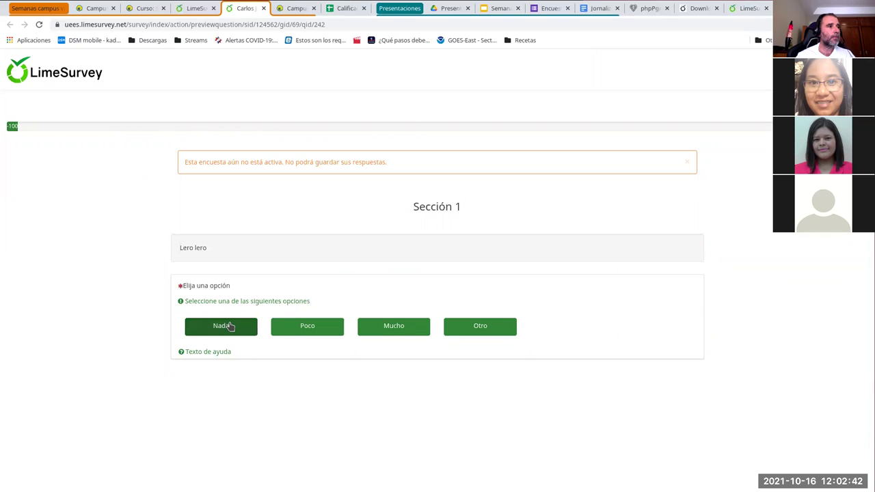
pyautogui.click(493, 334)
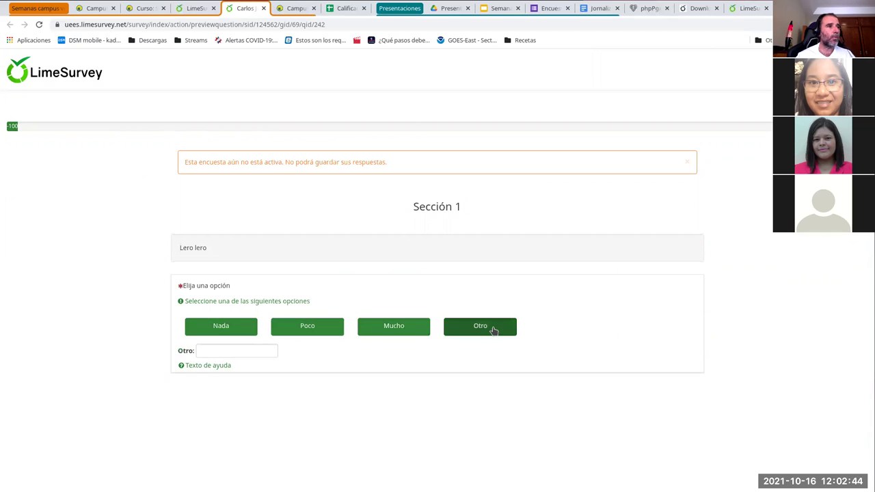
pyautogui.click(236, 352)
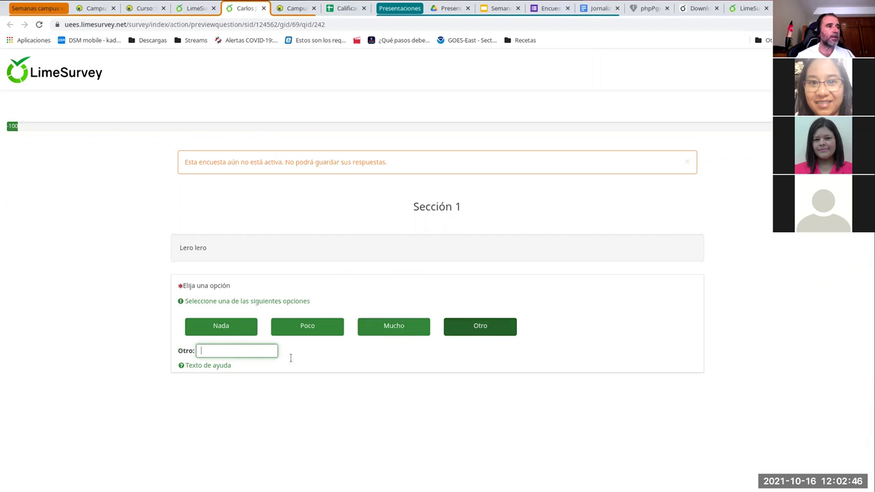
pyautogui.click(263, 8)
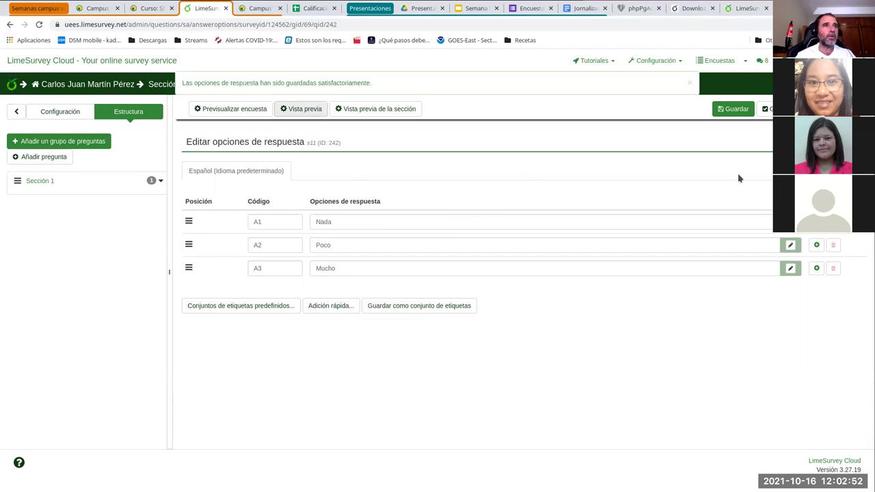
# Step: Save and close the answer options, and start a question in Sección 1 with code s12 and text 'Texto'
pyautogui.click(746, 110)
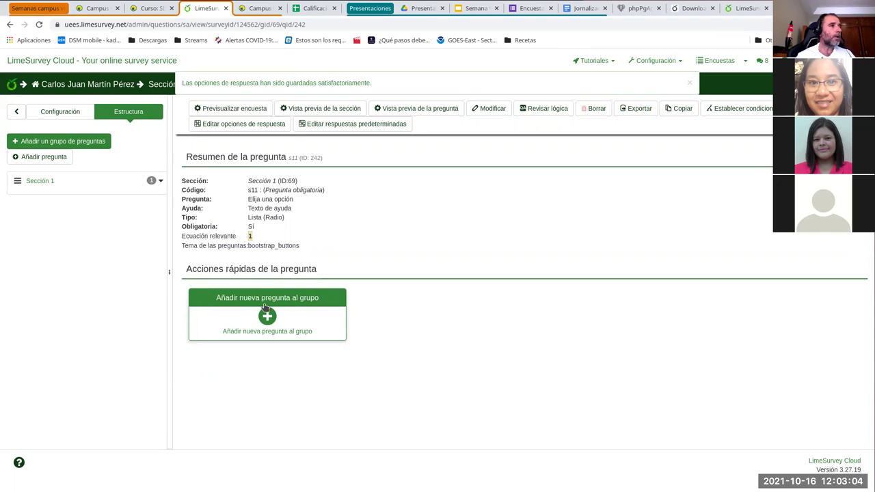
pyautogui.click(160, 182)
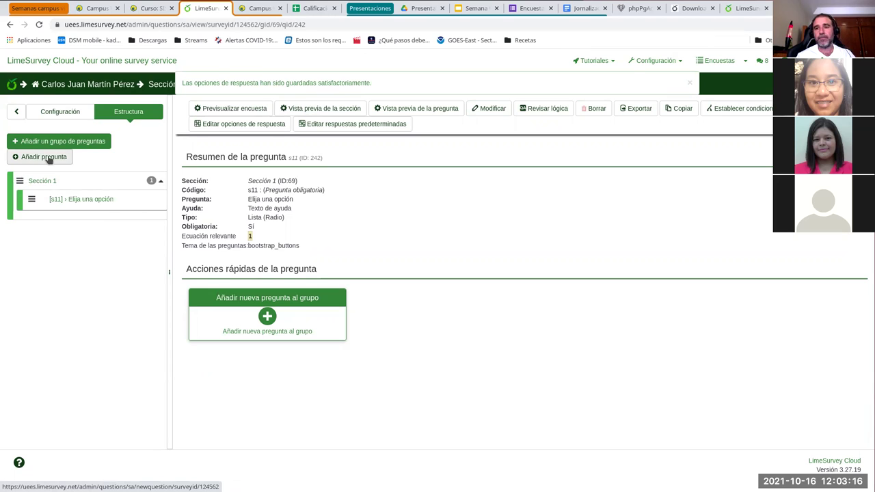
pyautogui.click(267, 318)
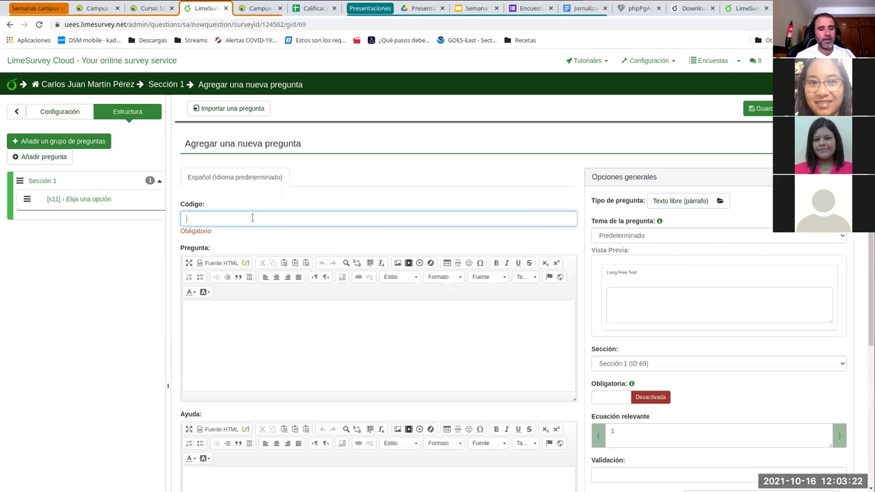
pyautogui.write('12')
pyautogui.click(281, 340)
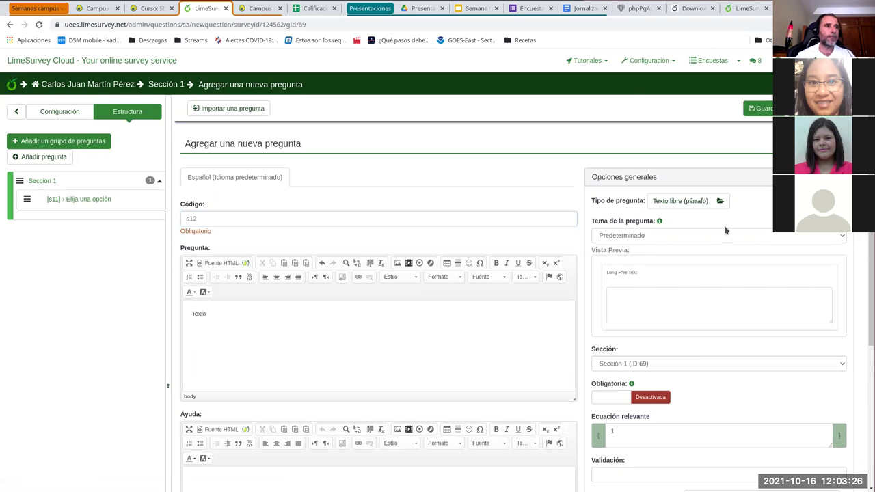
# Step: Keep the type Texto libre (párrafo) for question s12 and save it, continuing to a blank question form
pyautogui.click(698, 201)
pyautogui.click(567, 326)
pyautogui.scroll(-1, 677, 359)
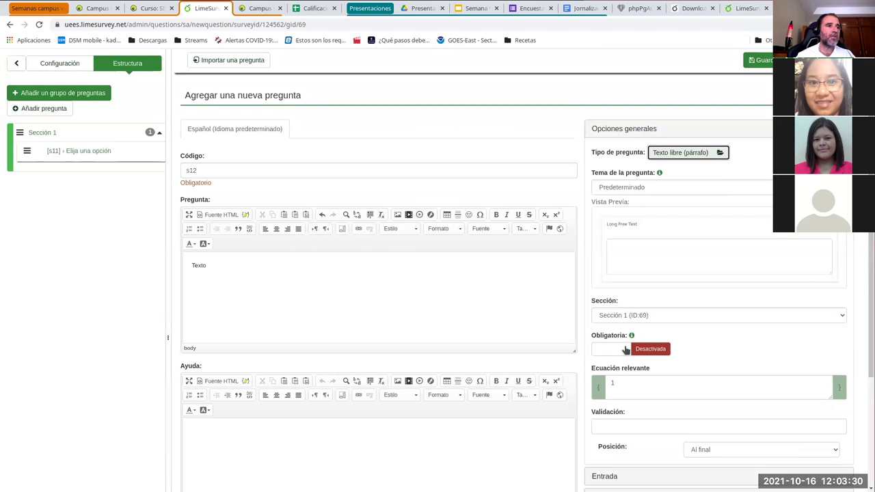
pyautogui.scroll(-3, 762, 336)
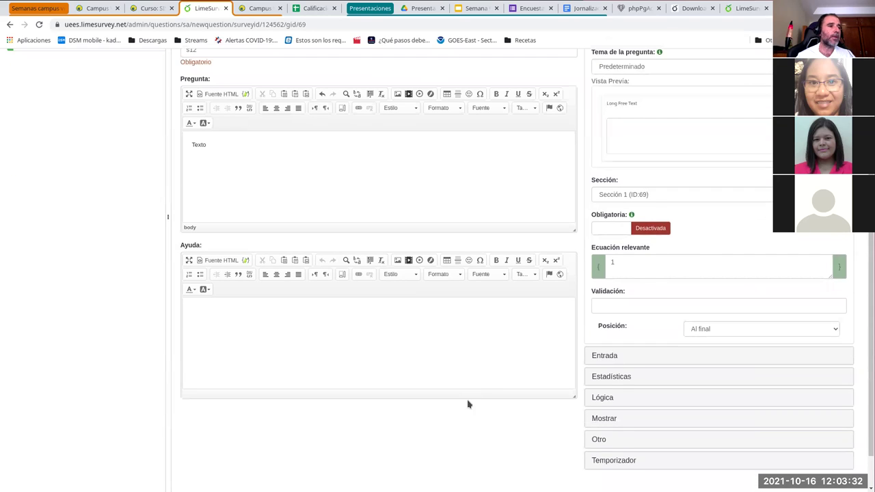
pyautogui.scroll(3, 614, 203)
pyautogui.click(759, 84)
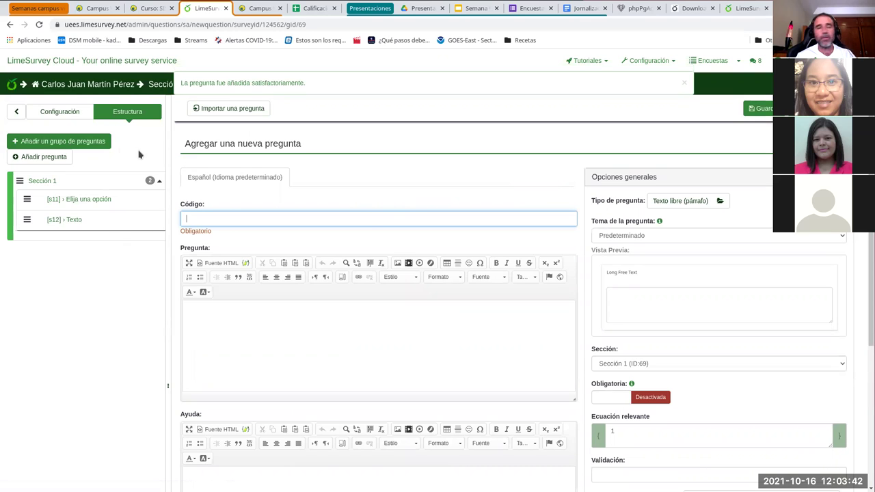
# Step: Add a question group titled 'Sección 2' with no description and save it, continuing to a new question form
pyautogui.click(84, 145)
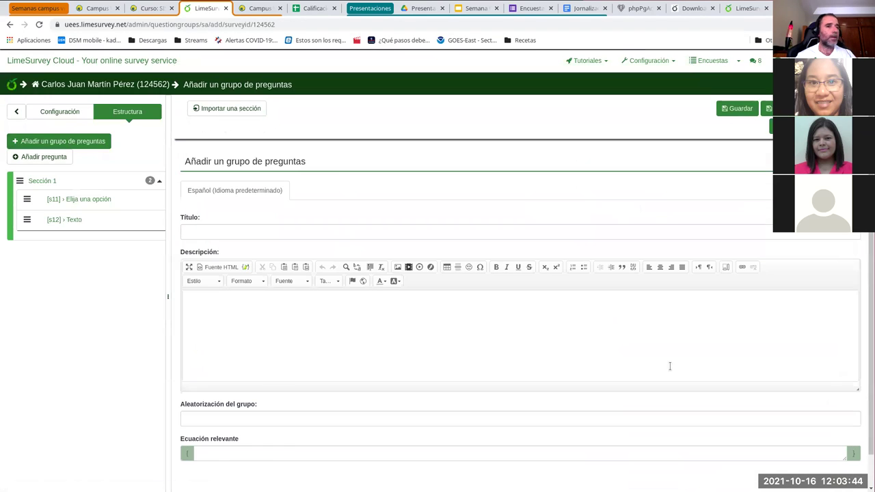
pyautogui.click(275, 233)
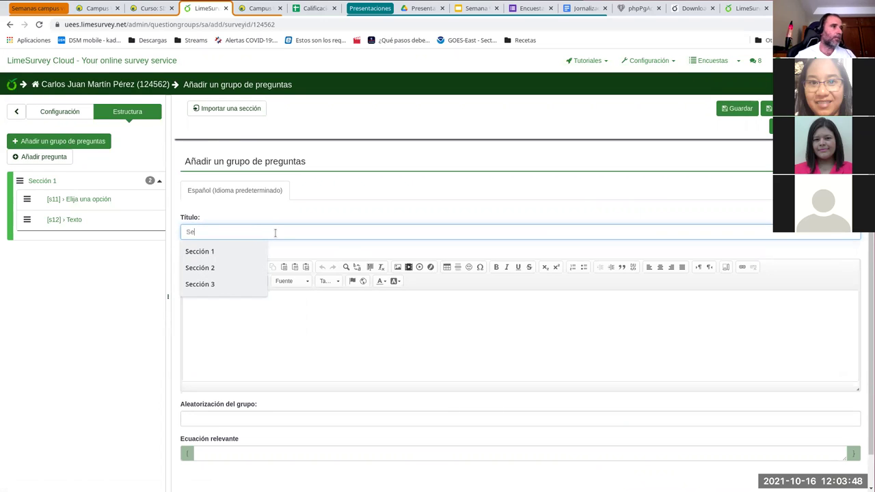
pyautogui.write('Se')
pyautogui.click(215, 267)
pyautogui.click(591, 365)
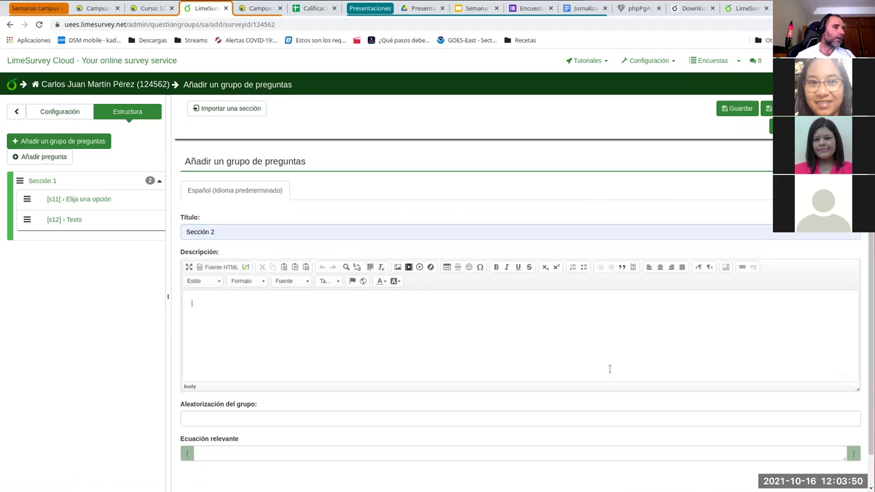
pyautogui.scroll(-1, 574, 454)
pyautogui.scroll(1, 780, 297)
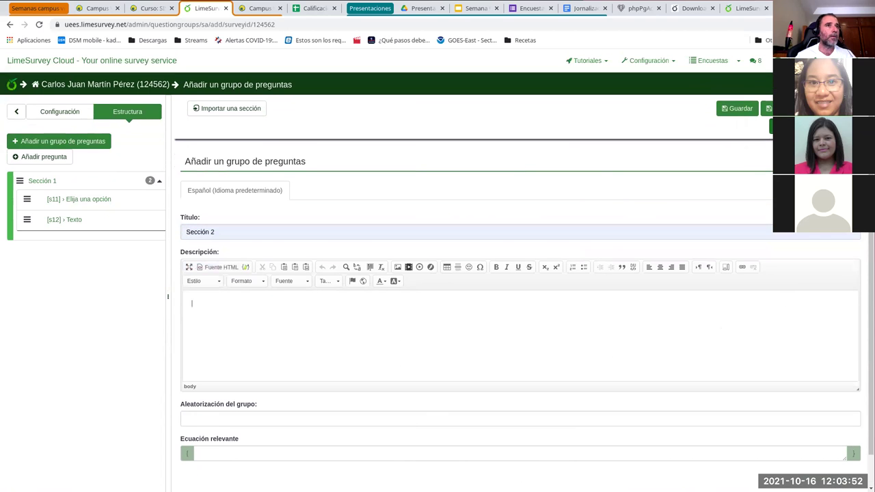
pyautogui.click(768, 108)
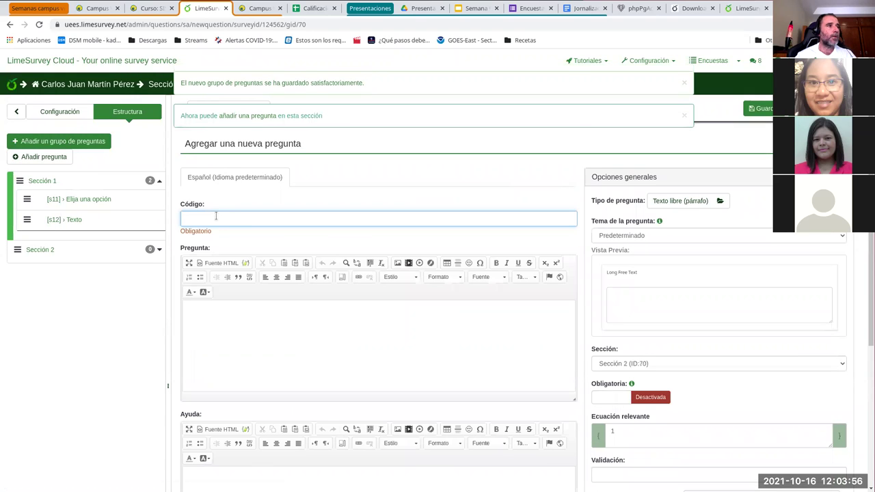
# Step: Give the new question in Sección 2 the code s21 and the question type Matriz (Elegir del 1 al 10)
pyautogui.click(215, 216)
pyautogui.write('s21')
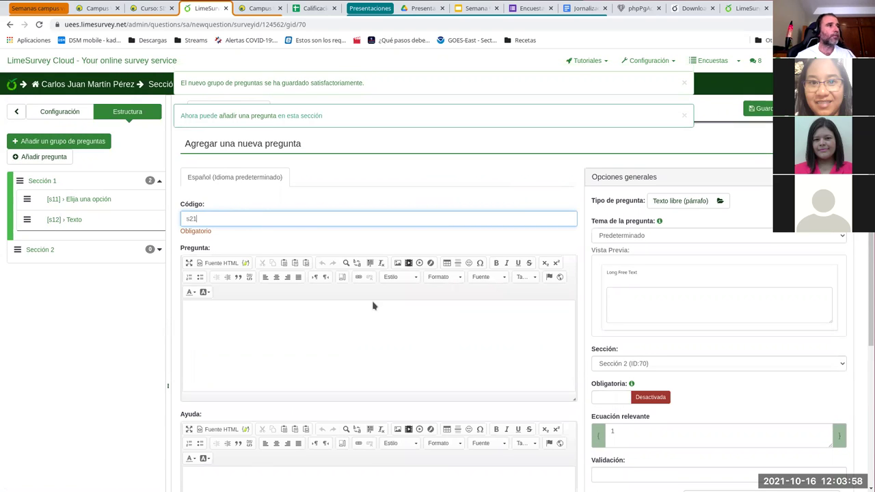
pyautogui.click(684, 203)
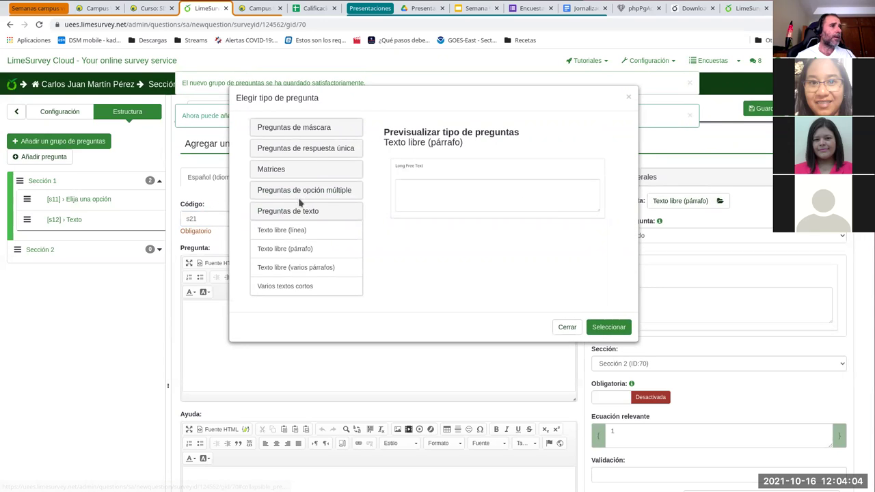
pyautogui.click(294, 192)
pyautogui.click(290, 170)
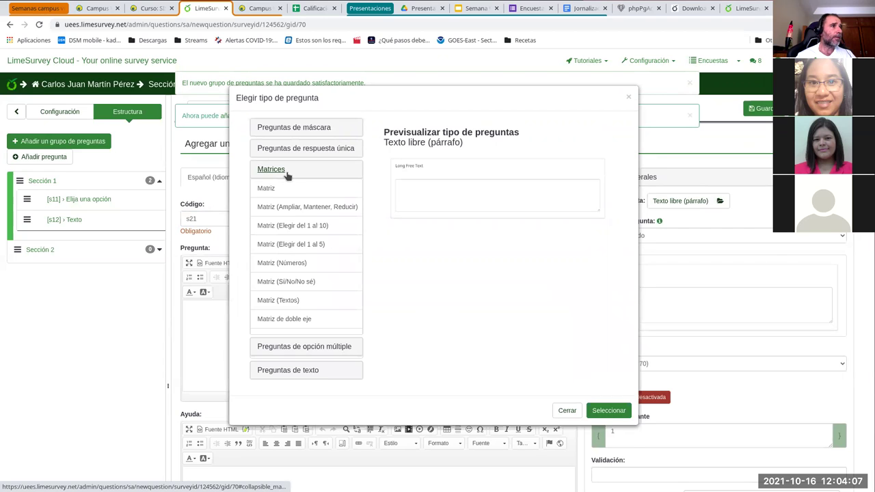
pyautogui.click(310, 234)
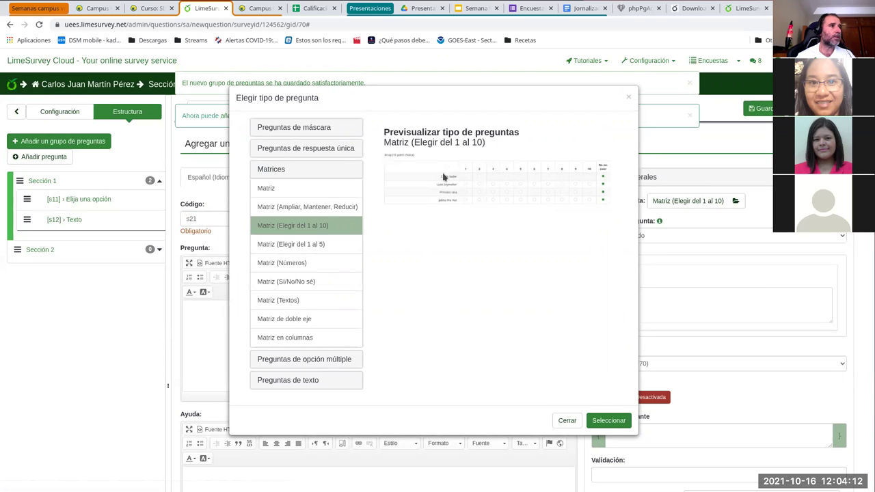
pyautogui.click(606, 418)
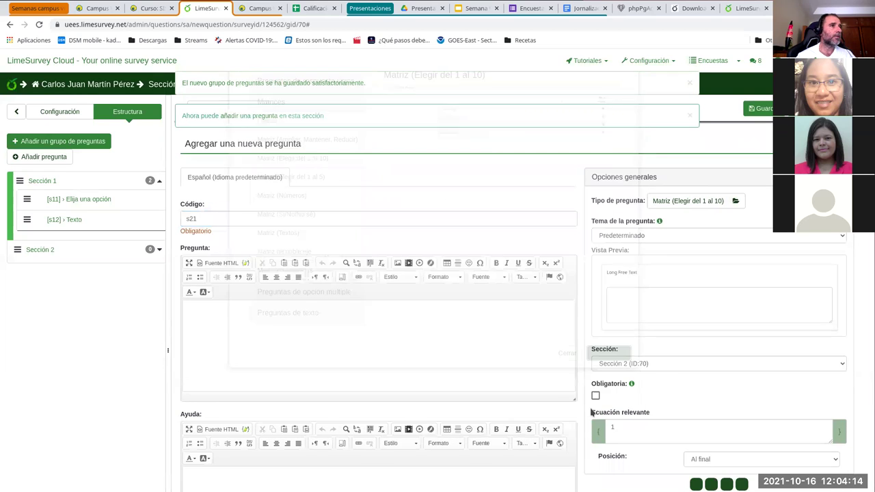
# Step: Make question s21 mandatory and enter its text 'Elija donde 1 es lo mejor y 10 lo peor'
pyautogui.scroll(-1, 398, 335)
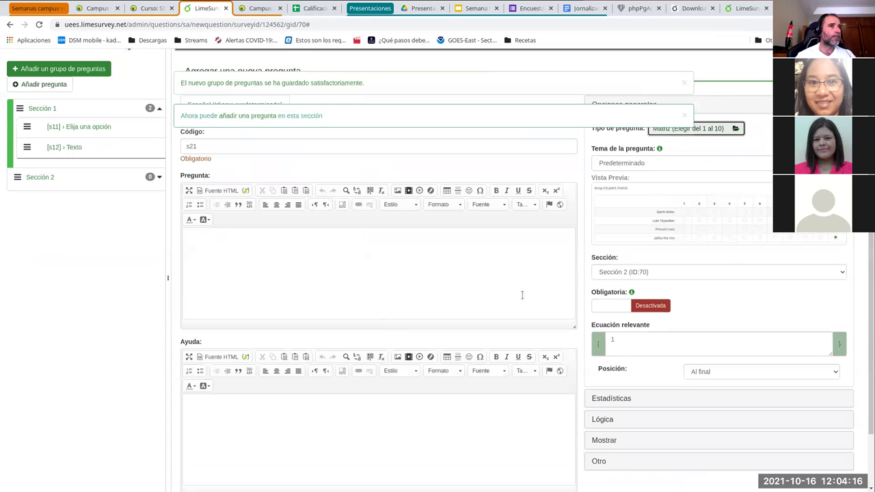
pyautogui.click(651, 306)
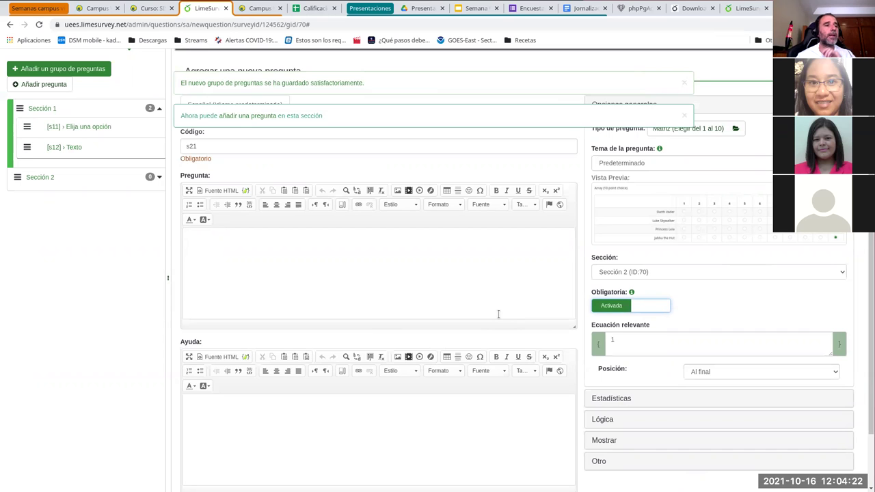
pyautogui.scroll(-2, 434, 288)
pyautogui.click(244, 193)
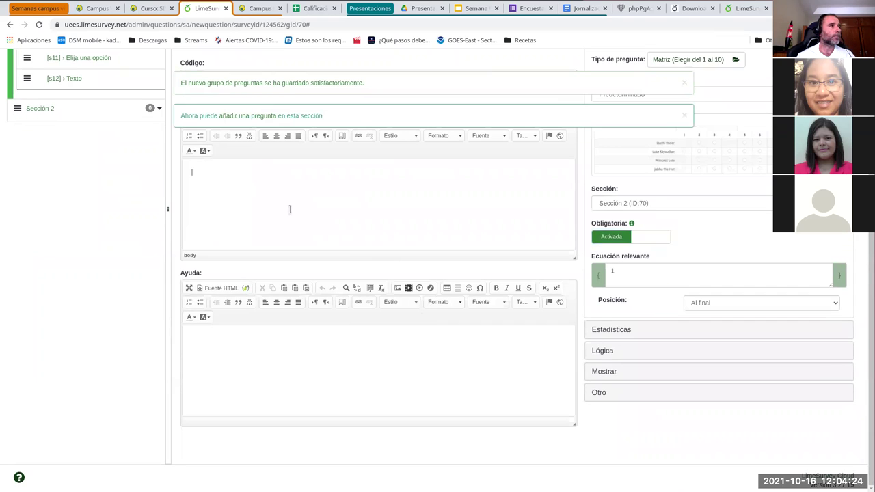
pyautogui.scroll(3, 285, 207)
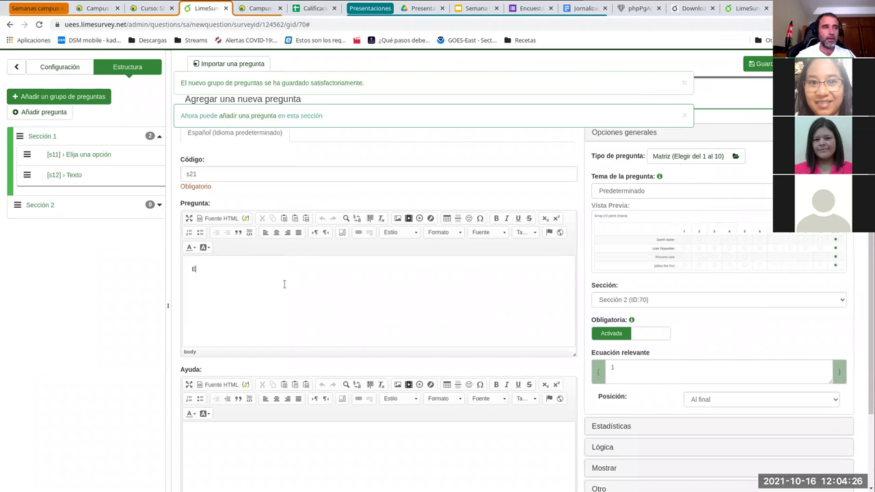
pyautogui.write('Elija donde 1 es lo mejor y 10 lo')
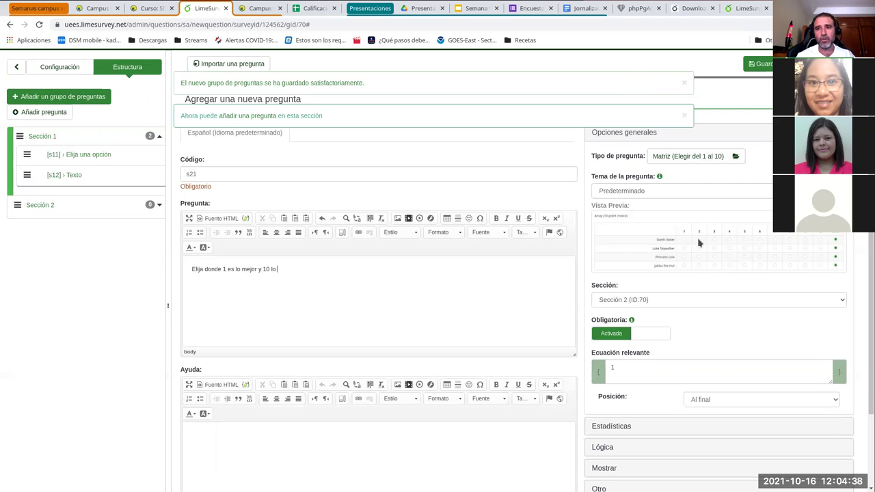
pyautogui.write('peor')
# Step: Review the Mostrar and Otro settings of question s21 and save the question, dismissing the notices
pyautogui.scroll(-1, 741, 372)
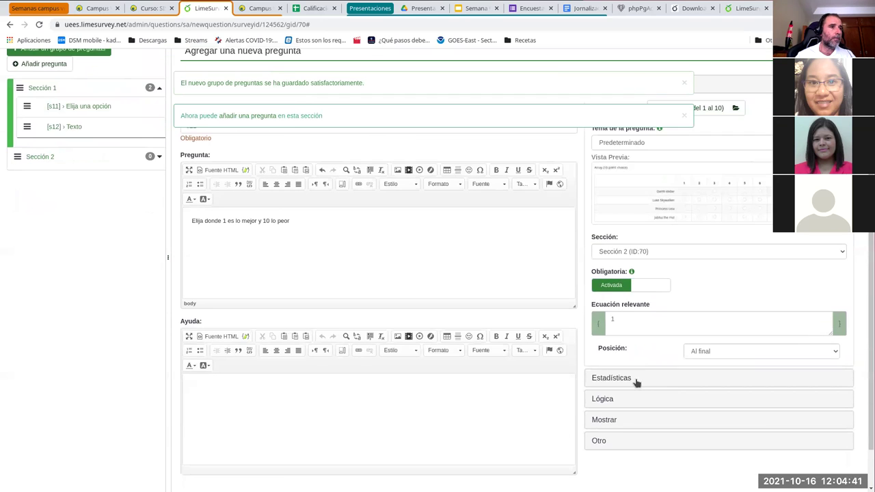
pyautogui.click(619, 420)
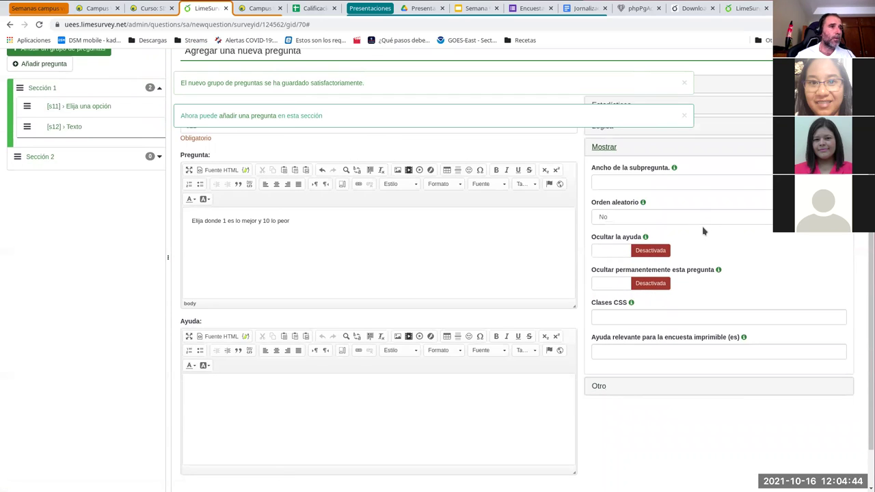
pyautogui.scroll(1, 703, 231)
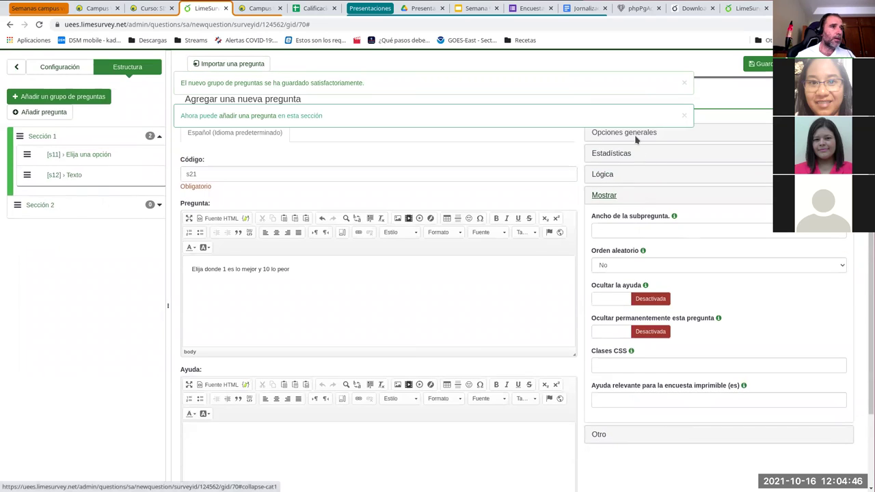
pyautogui.click(600, 435)
pyautogui.scroll(1, 649, 420)
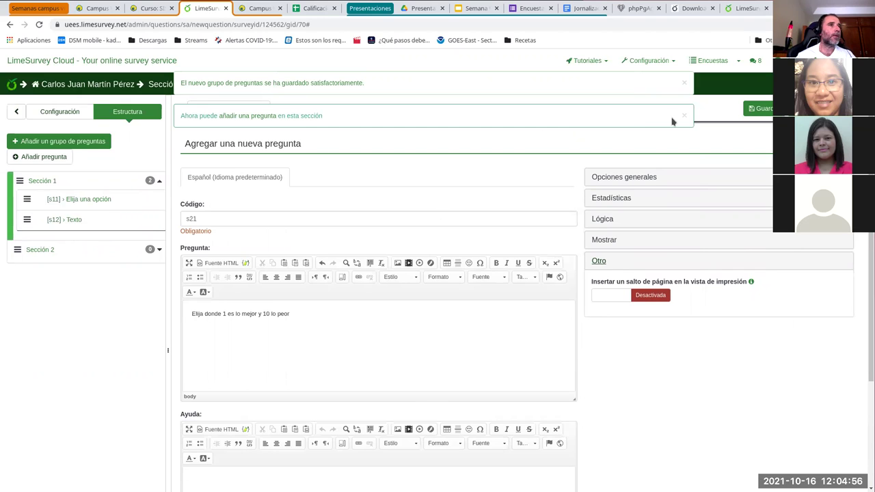
pyautogui.click(685, 85)
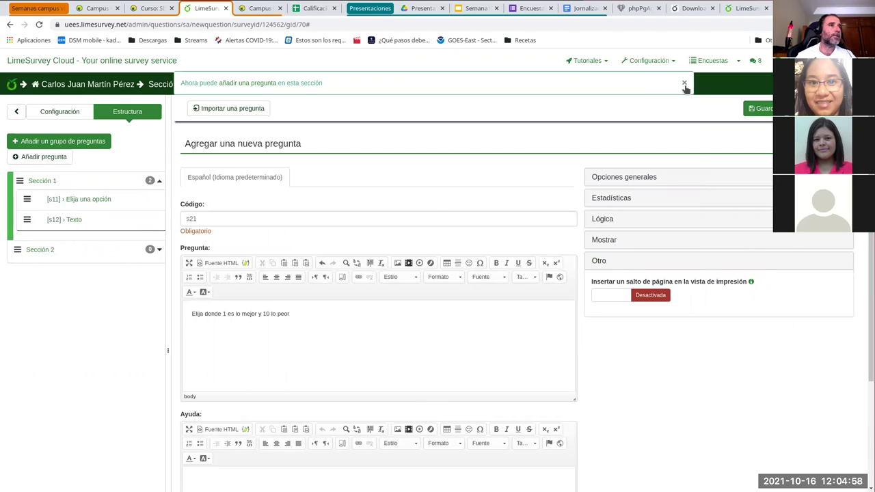
pyautogui.click(685, 85)
pyautogui.click(664, 178)
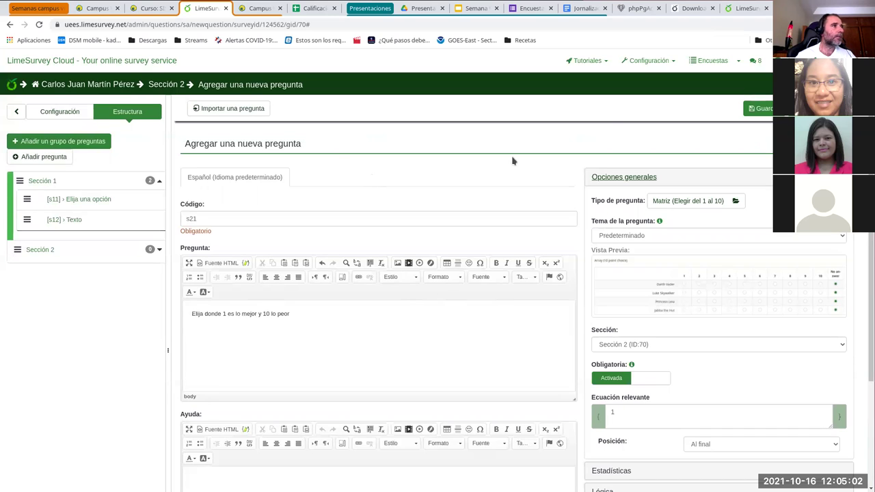
pyautogui.click(759, 108)
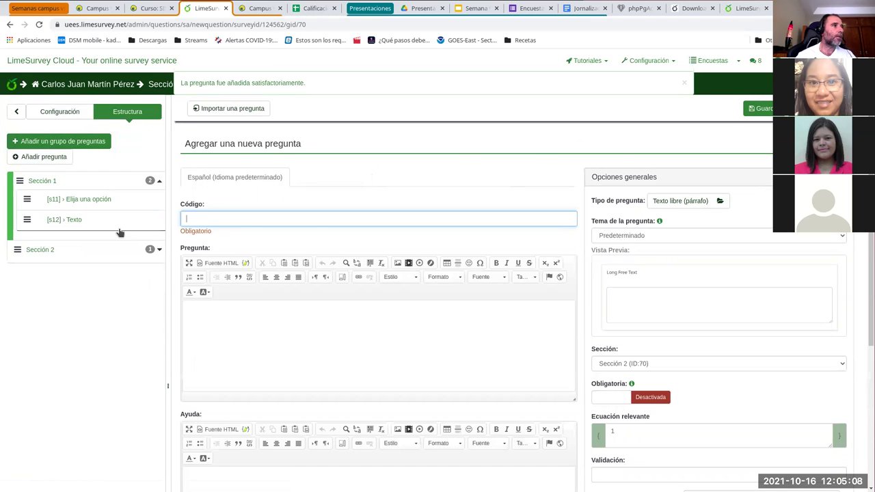
# Step: Add the subquestions 'Cosa 1' (SQ001) and 'Cosa 2' (SQ002) to question s21, and save and close them
pyautogui.click(49, 251)
pyautogui.click(79, 269)
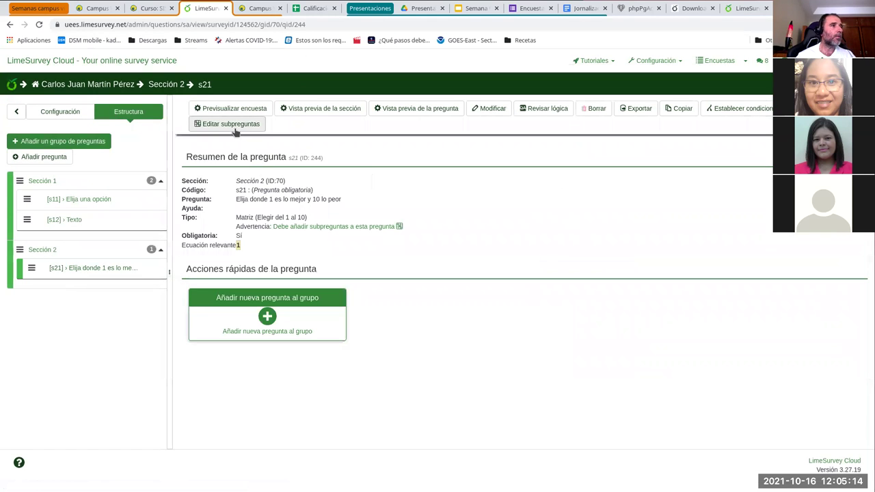
pyautogui.click(230, 124)
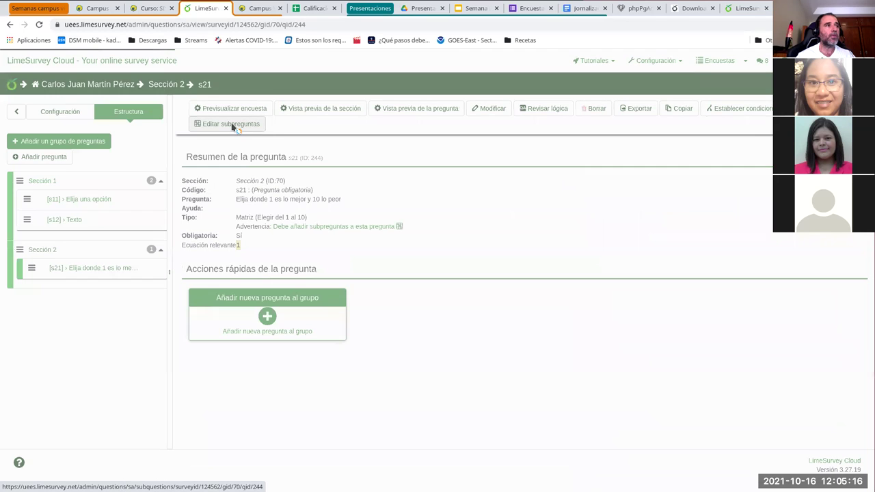
pyautogui.click(267, 231)
pyautogui.click(318, 230)
pyautogui.write('Cosa 1')
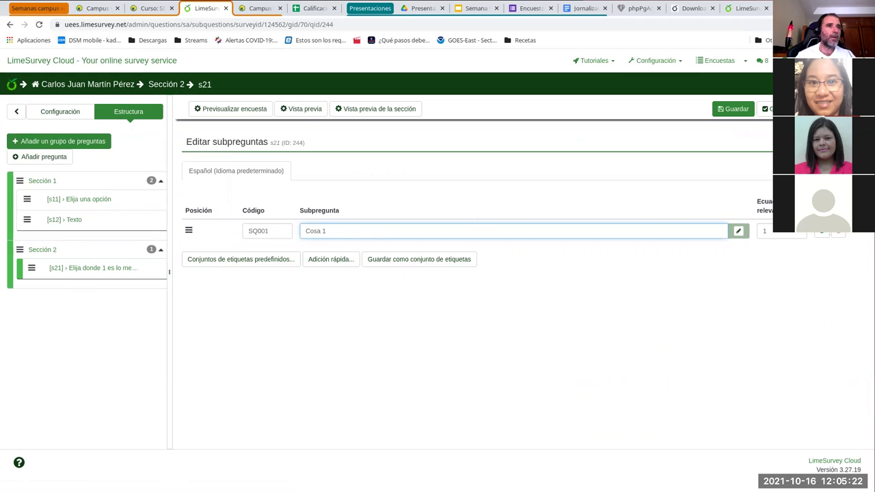
pyautogui.click(821, 232)
pyautogui.click(431, 251)
pyautogui.write('Cosa 2')
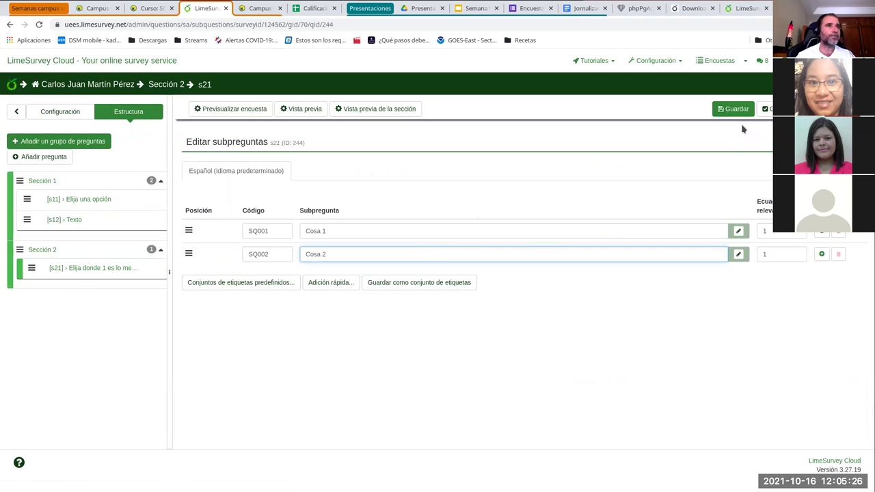
pyautogui.click(733, 109)
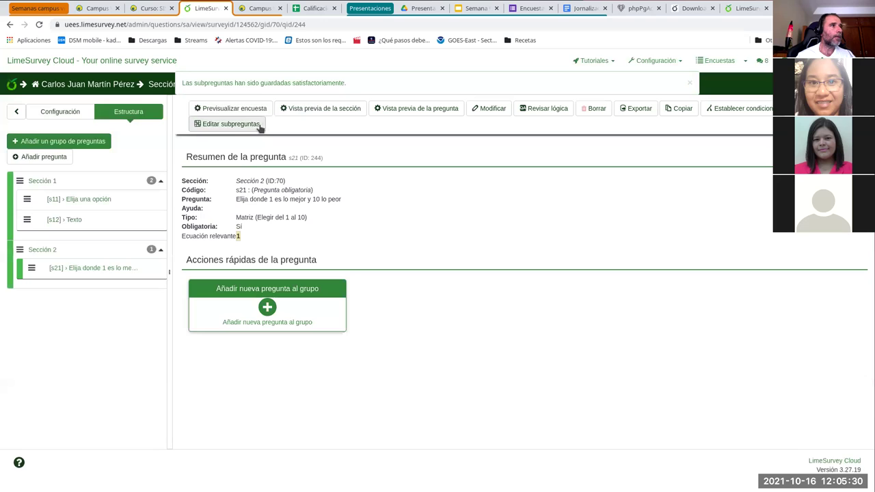
# Step: Preview the whole survey, try the Sección 1 answer options ending on Mucho, and advance to Sección 2
pyautogui.click(226, 109)
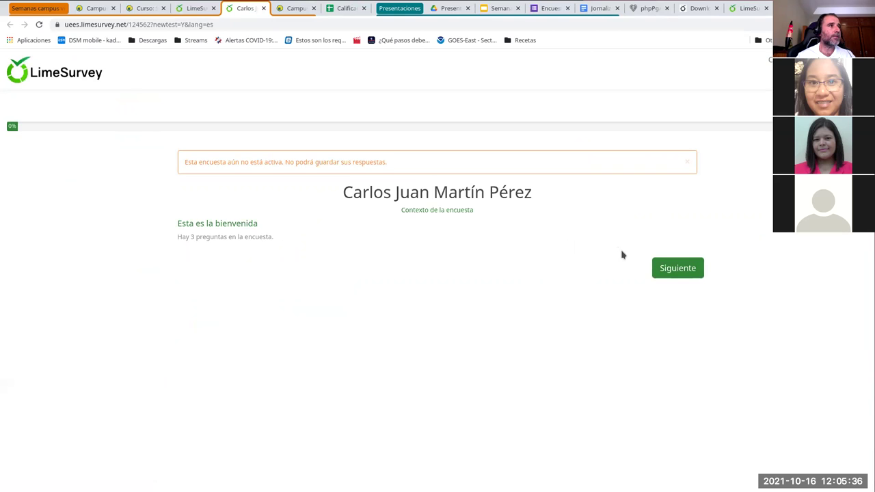
pyautogui.click(672, 266)
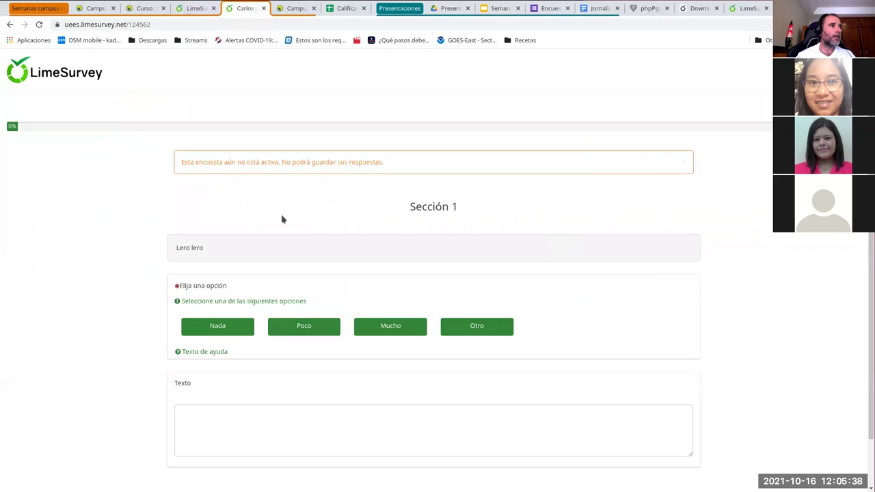
pyautogui.scroll(-1, 294, 324)
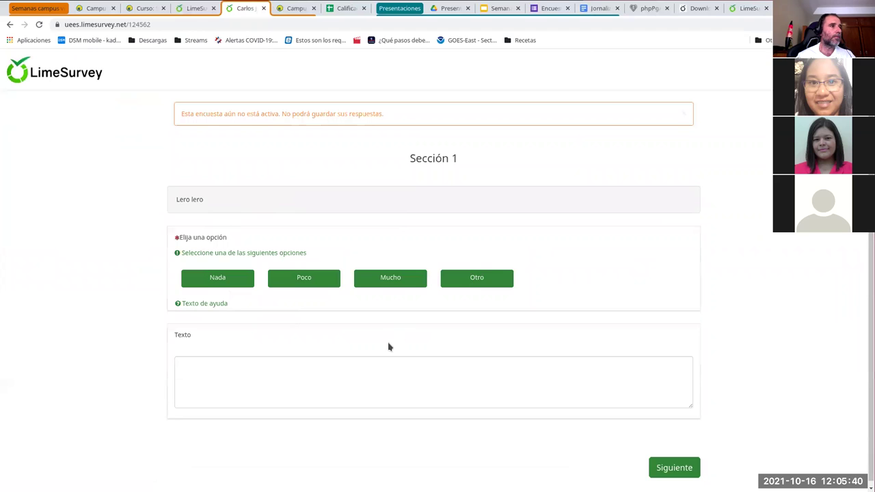
pyautogui.click(456, 275)
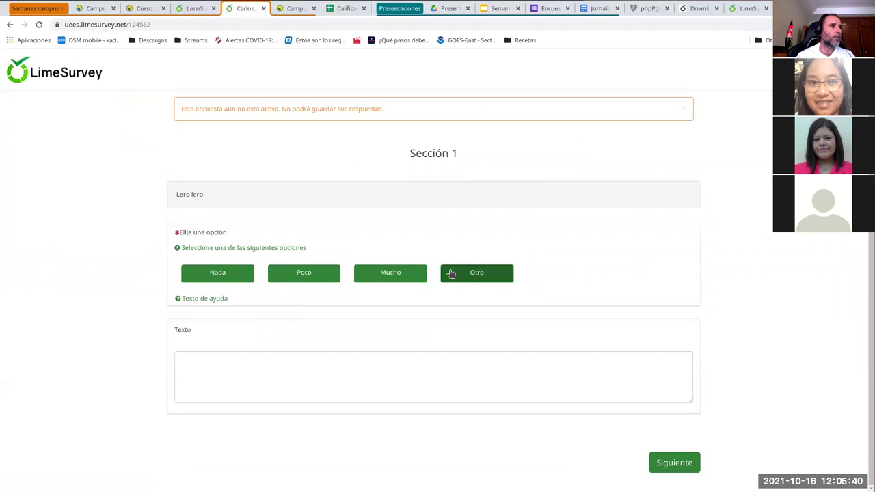
pyautogui.click(252, 277)
pyautogui.click(294, 276)
pyautogui.click(387, 271)
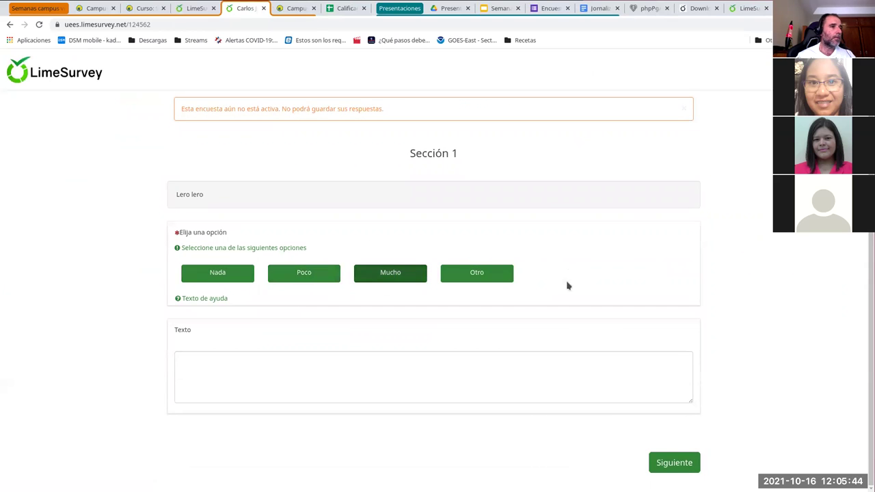
pyautogui.click(683, 468)
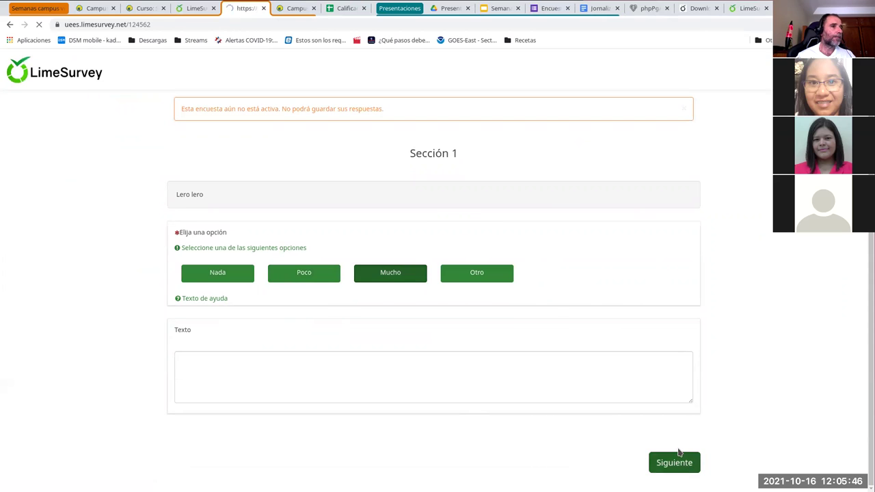
# Step: Try the Sección 2 matrix by rating Cosa 1 with 6 and Cosa 2 with 1, and close the survey preview
pyautogui.click(367, 286)
pyautogui.click(367, 303)
pyautogui.click(547, 289)
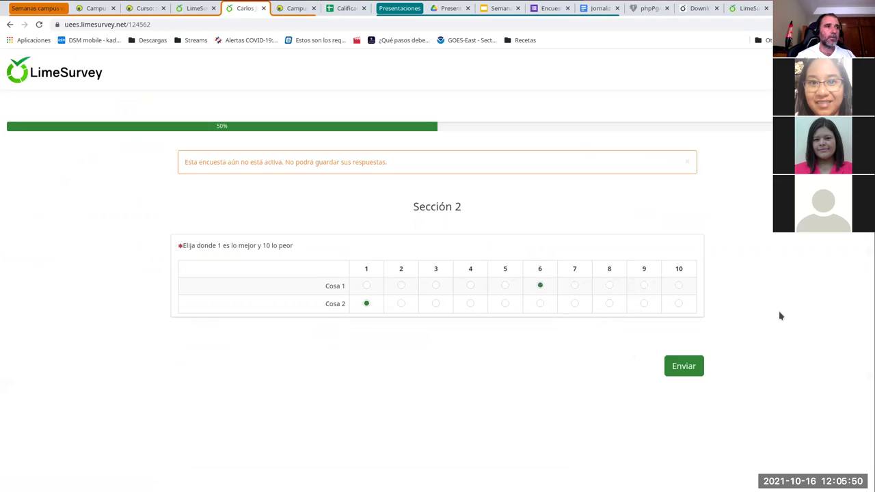
pyautogui.click(264, 9)
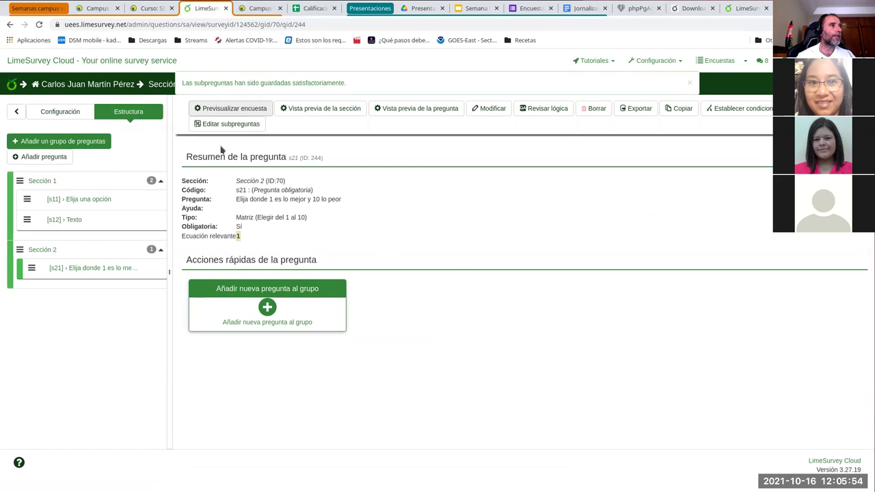
# Step: Add a question group titled 'Sección 3' and save it, continuing to a new question in that group
pyautogui.click(73, 143)
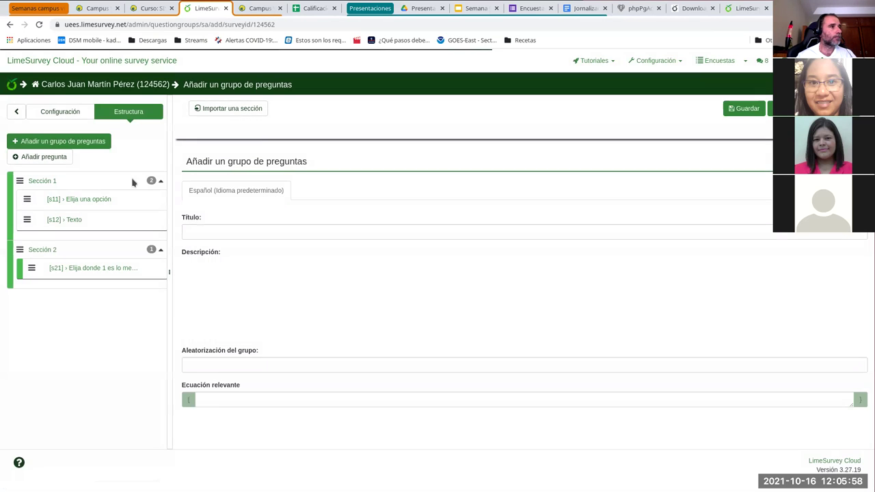
pyautogui.click(252, 226)
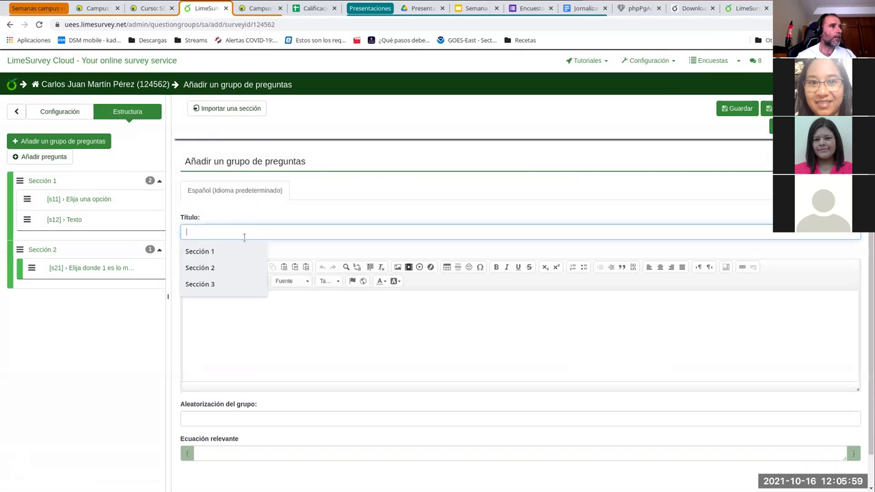
pyautogui.click(227, 279)
pyautogui.click(768, 108)
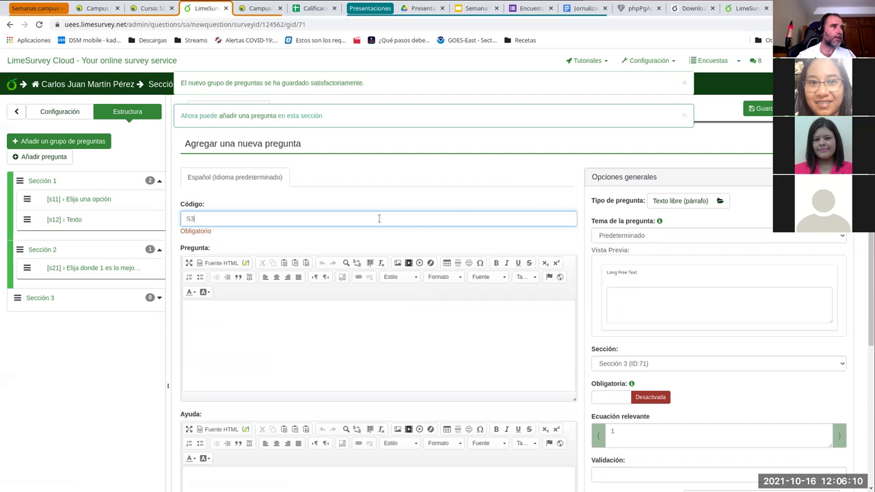
# Step: Give the new question the code s31, the text 'Elija otra opción' and the question type Matriz (Números)
pyautogui.click(451, 345)
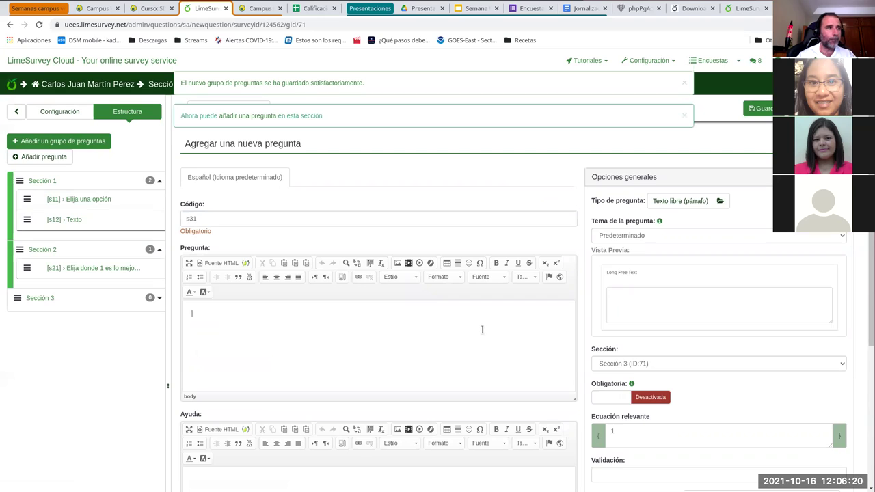
pyautogui.write('lija otra opcion')
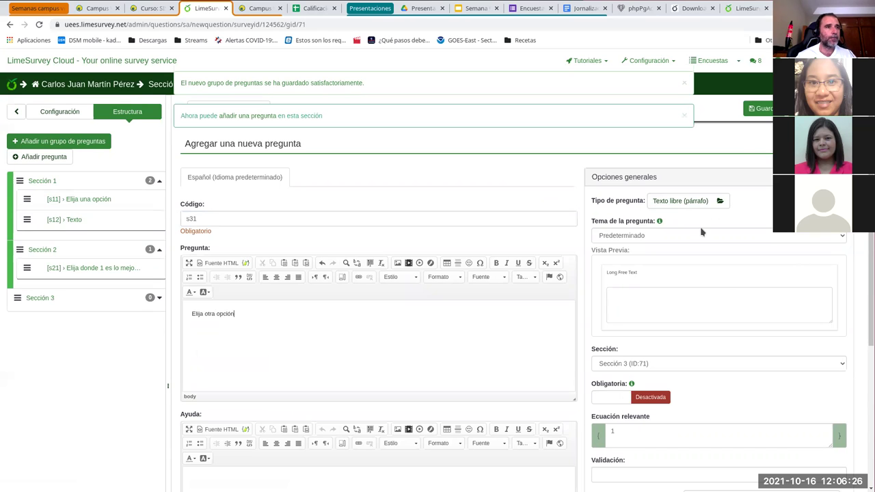
pyautogui.scroll(-1, 692, 232)
pyautogui.click(682, 152)
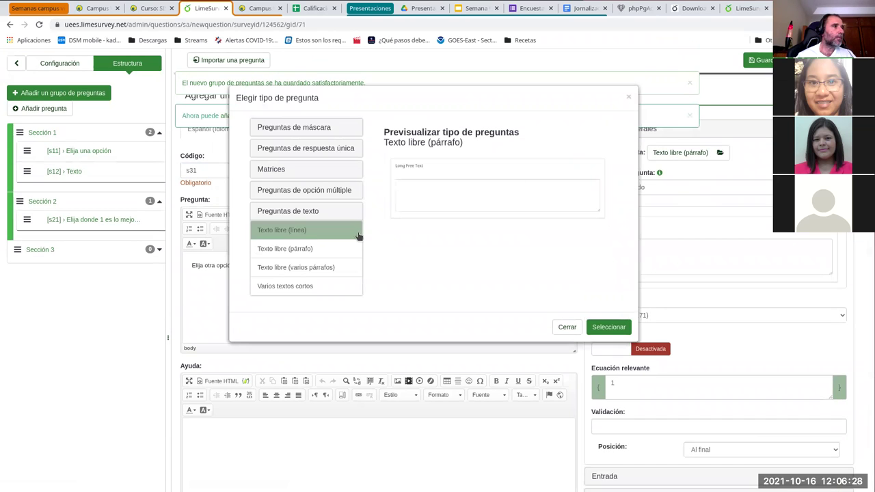
pyautogui.click(321, 192)
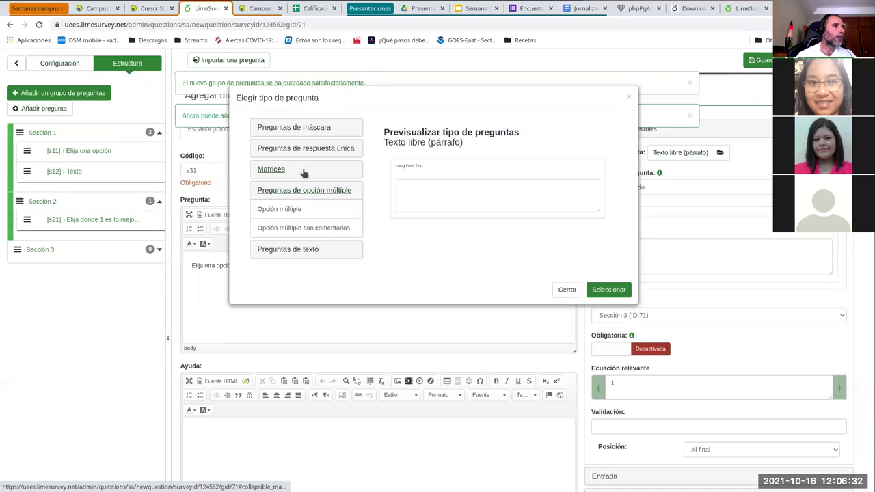
pyautogui.click(305, 171)
pyautogui.click(307, 300)
pyautogui.click(299, 281)
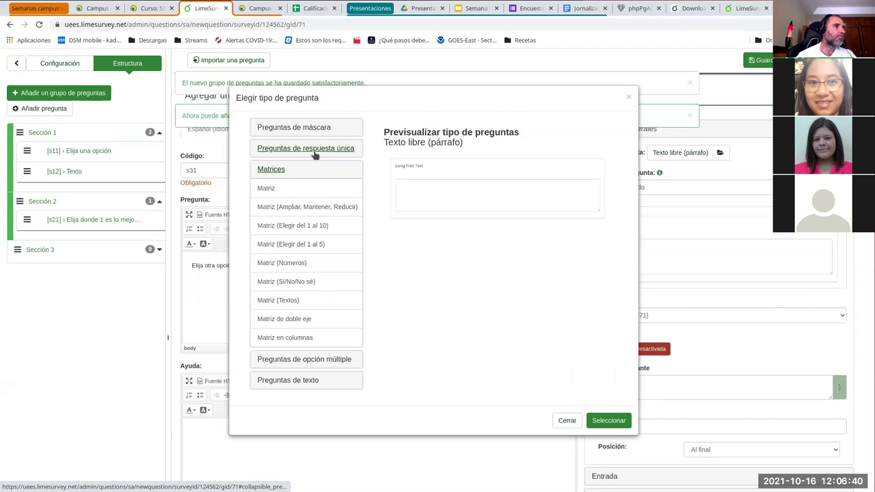
pyautogui.click(288, 268)
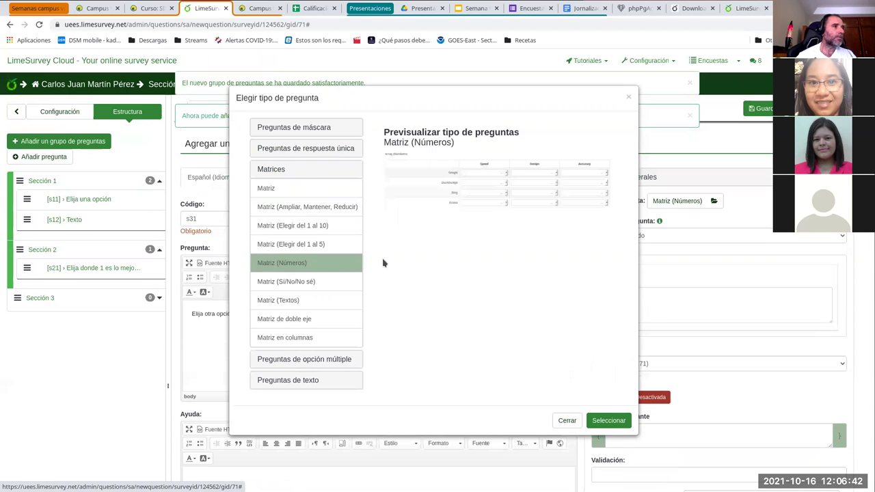
pyautogui.click(618, 420)
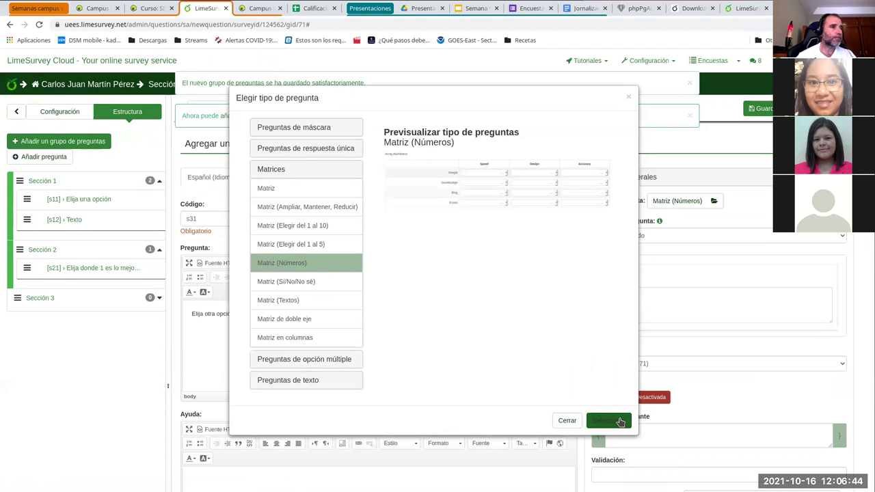
# Step: Keep the Predeterminado theme for question s31, make the question mandatory, and save and close it
pyautogui.click(662, 236)
pyautogui.click(663, 248)
pyautogui.scroll(-1, 679, 313)
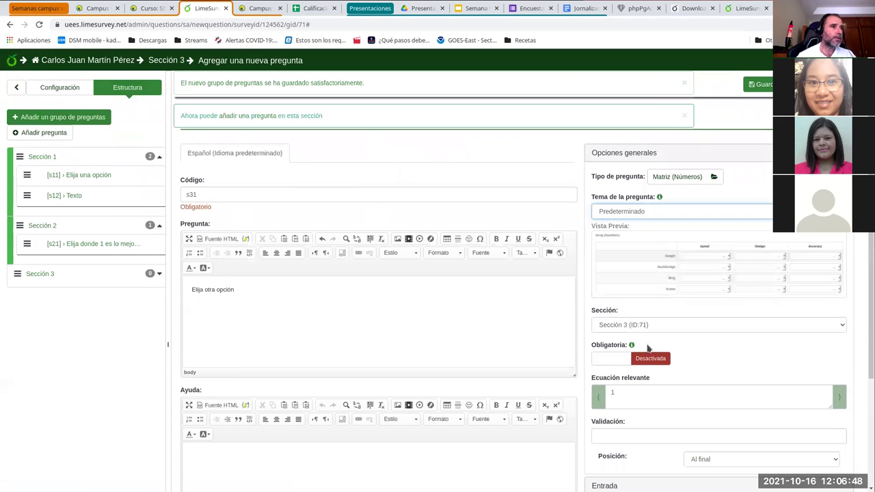
pyautogui.click(646, 359)
pyautogui.scroll(-3, 615, 318)
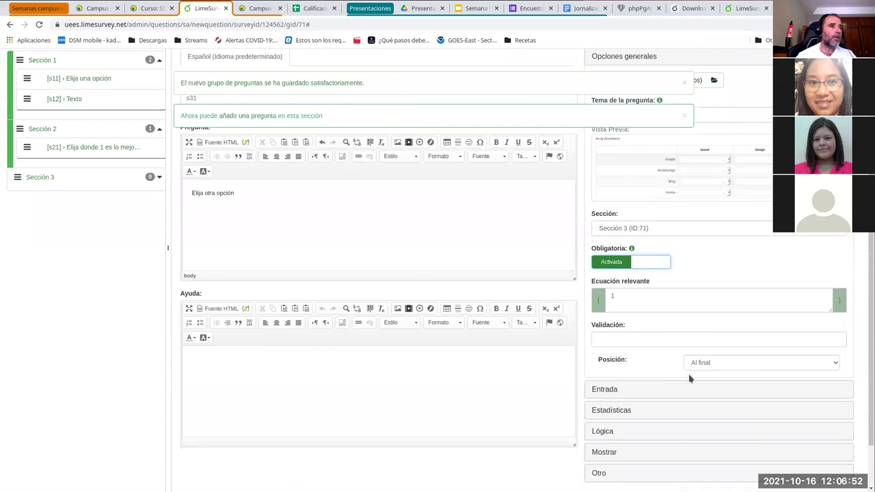
pyautogui.scroll(-2, 687, 381)
pyautogui.scroll(6, 799, 287)
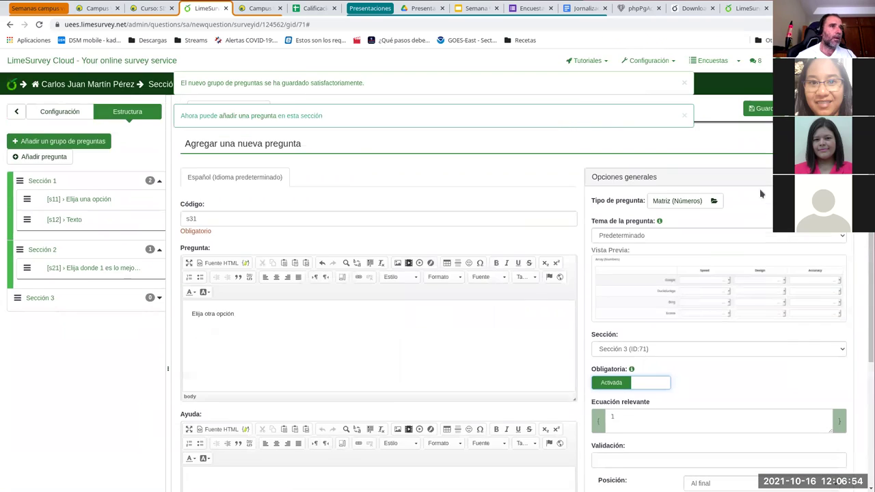
pyautogui.click(759, 109)
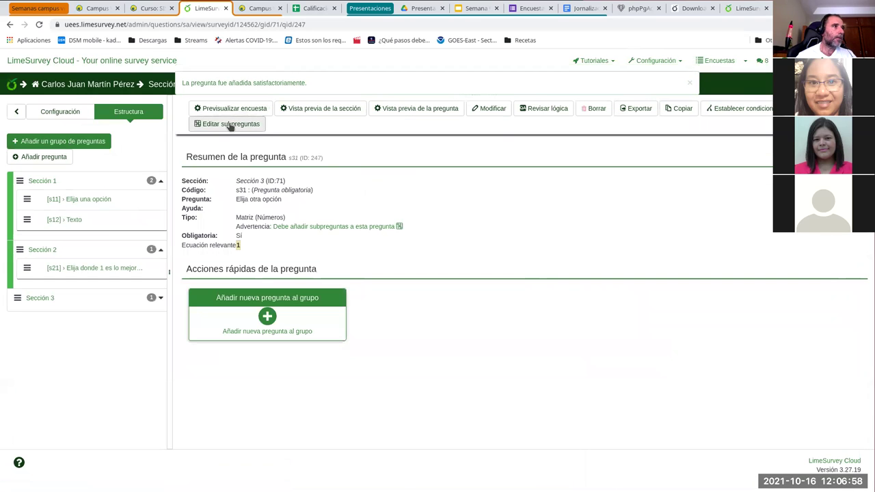
# Step: Add the Y-axis subquestions 'Categoría 1' (SQ001) and 'Categoría 2' (SQ002) to question s31
pyautogui.click(228, 126)
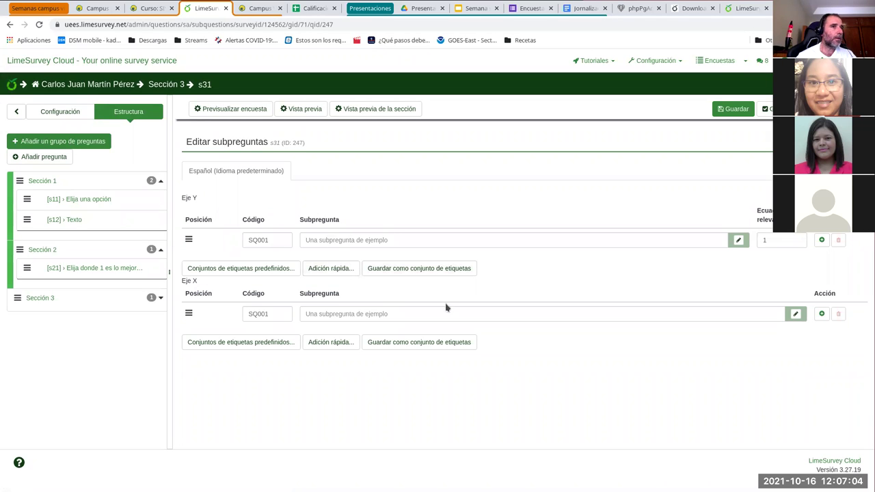
pyautogui.click(324, 239)
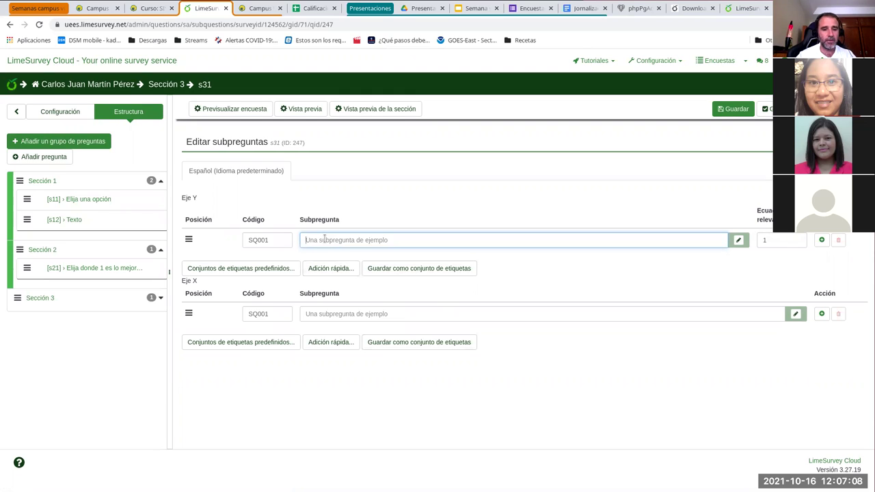
pyautogui.write('Categoría 1')
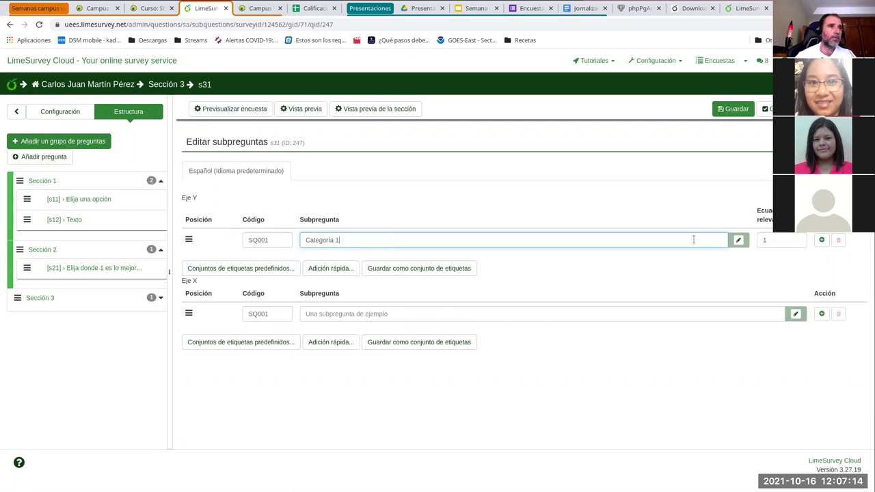
pyautogui.click(822, 240)
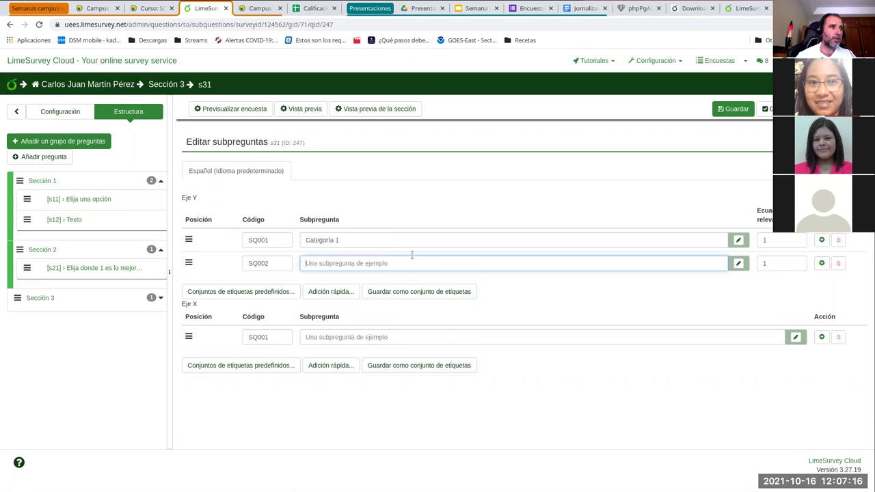
pyautogui.write('Categor')
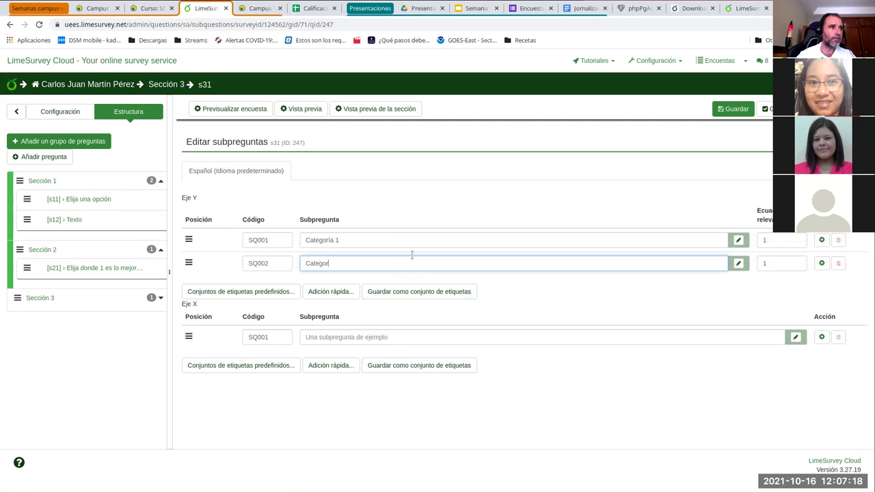
pyautogui.write('ía 2')
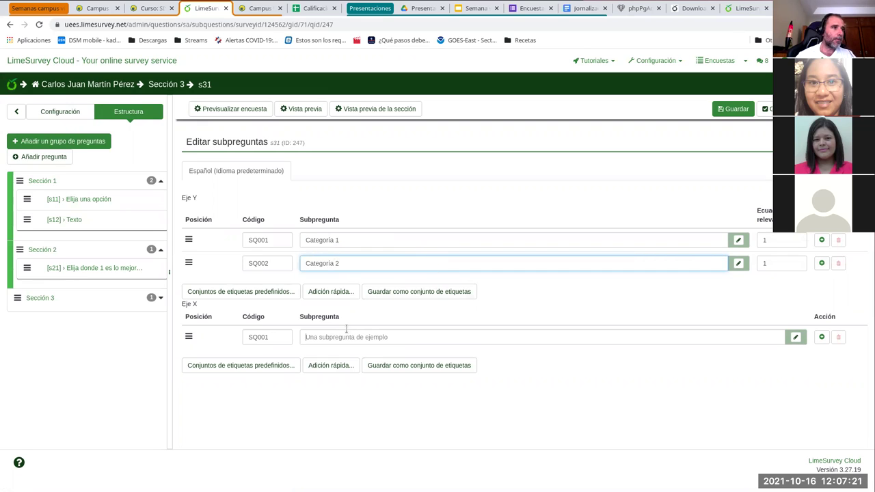
# Step: Add the X-axis subquestions 'Opción 1' (SQ001) and 'Opción 2' (SQ002) to question s31, and save and close them
pyautogui.click(346, 331)
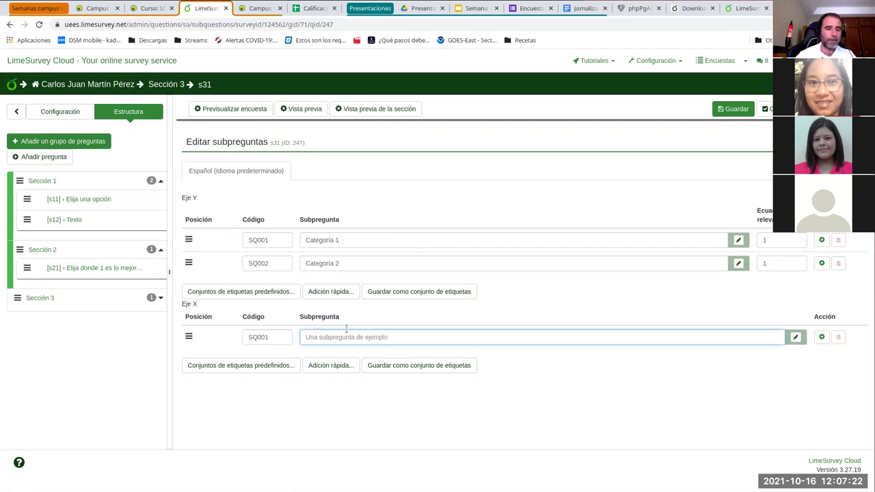
pyautogui.write('Opción 1')
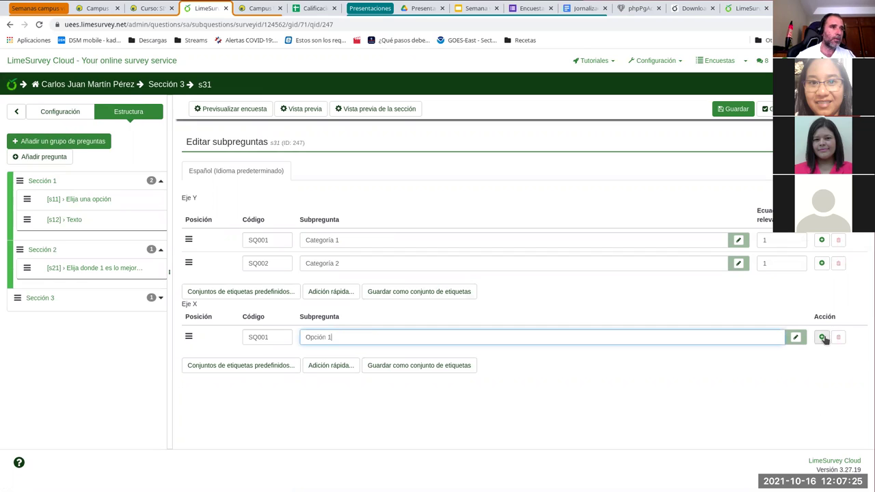
pyautogui.click(822, 337)
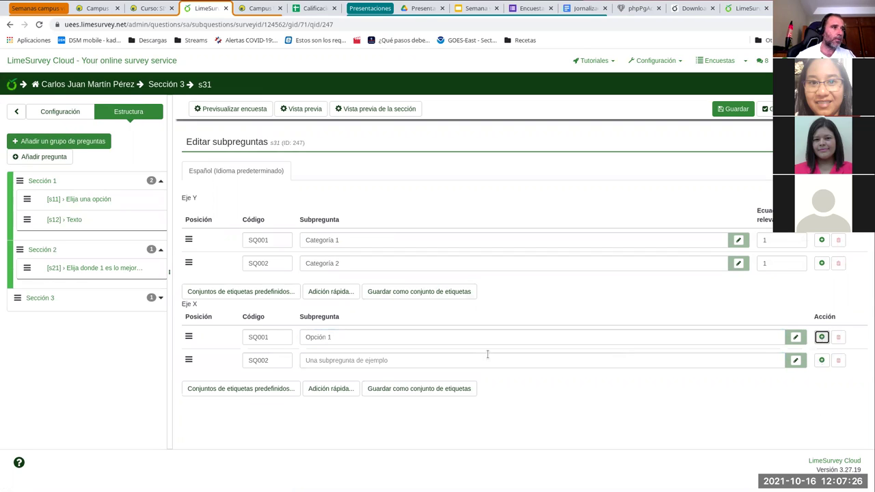
pyautogui.click(425, 360)
pyautogui.write('Opción 2')
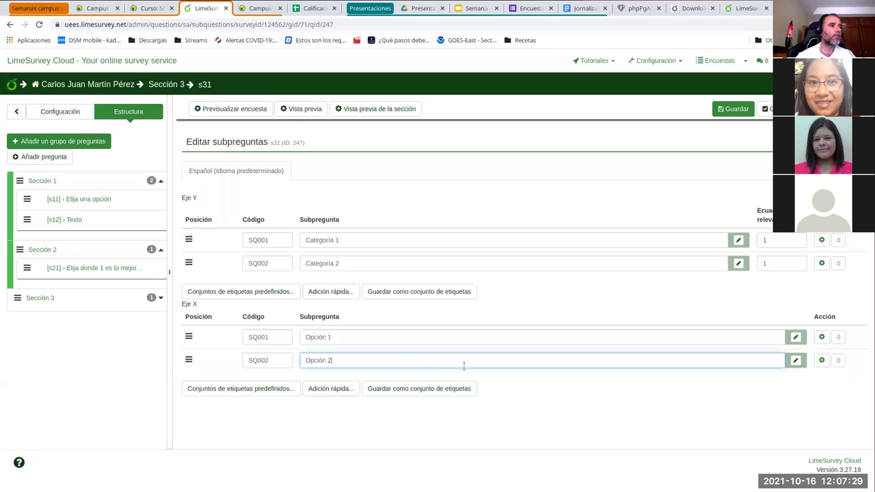
pyautogui.click(588, 384)
pyautogui.click(767, 108)
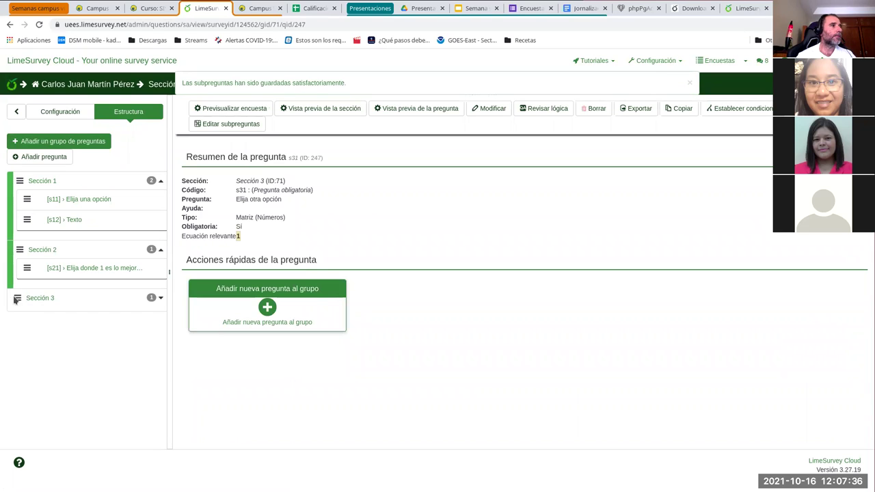
# Step: Expand Sección 3 in the structure, preview the whole survey, and answer Poco in Sección 1 before advancing
pyautogui.click(161, 298)
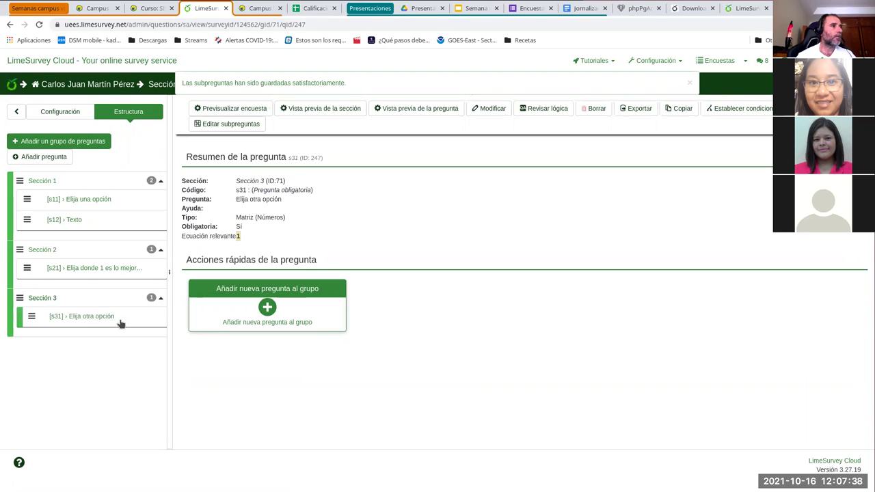
pyautogui.click(256, 110)
pyautogui.click(677, 267)
pyautogui.click(304, 328)
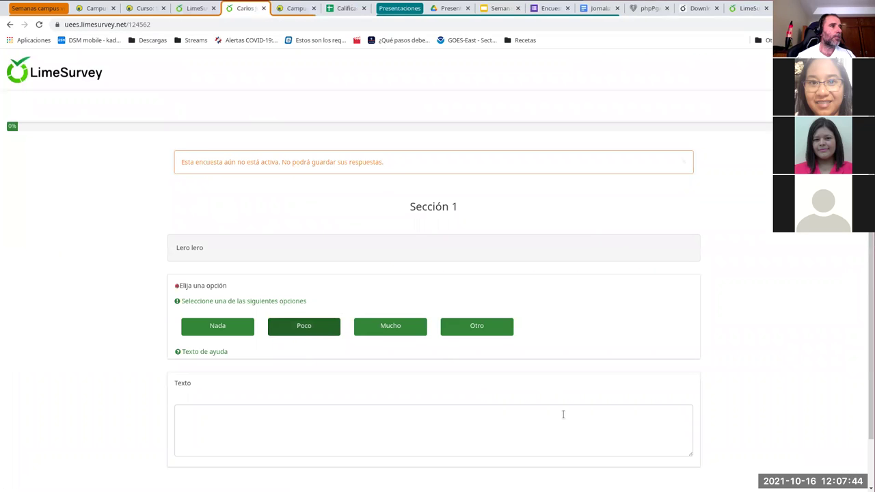
pyautogui.scroll(-1, 521, 376)
pyautogui.click(682, 465)
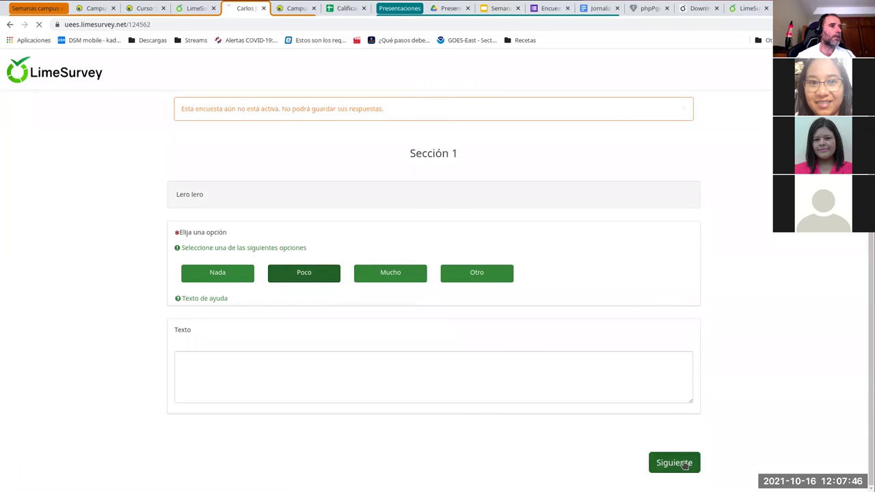
# Step: Rate both Cosa 1 and Cosa 2 with 5 in the Sección 2 preview and advance to Sección 3
pyautogui.click(506, 286)
pyautogui.click(506, 304)
pyautogui.click(676, 370)
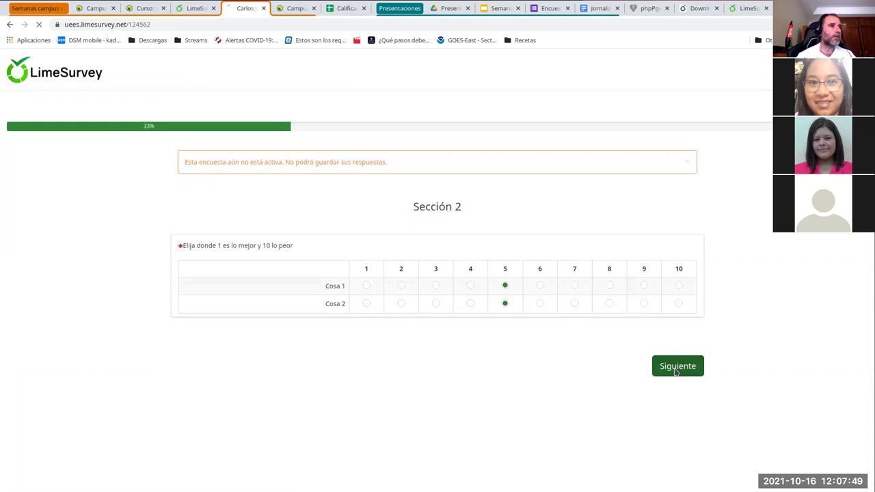
# Step: Try the Sección 3 number matrix by choosing a value in each cell, submit the survey, and close the preview
pyautogui.click(513, 288)
pyautogui.click(517, 382)
pyautogui.click(627, 288)
pyautogui.click(627, 338)
pyautogui.click(512, 313)
pyautogui.click(506, 342)
pyautogui.click(668, 314)
pyautogui.click(671, 352)
pyautogui.click(684, 376)
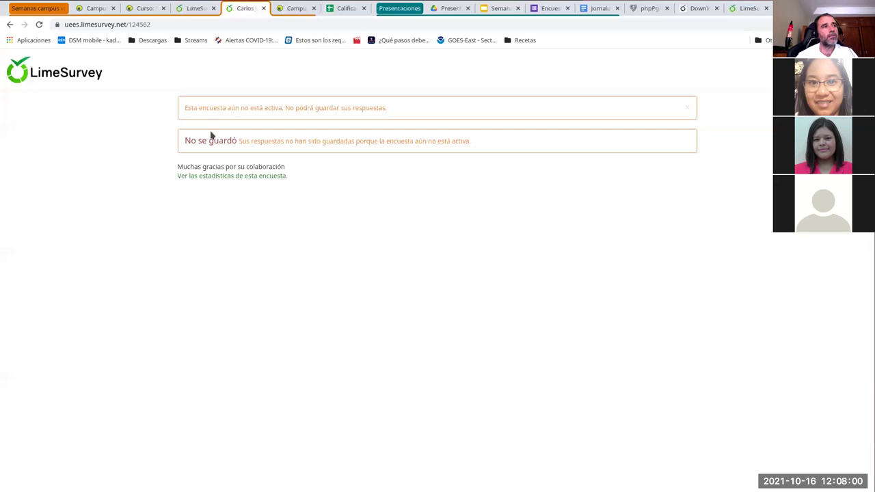
pyautogui.click(263, 8)
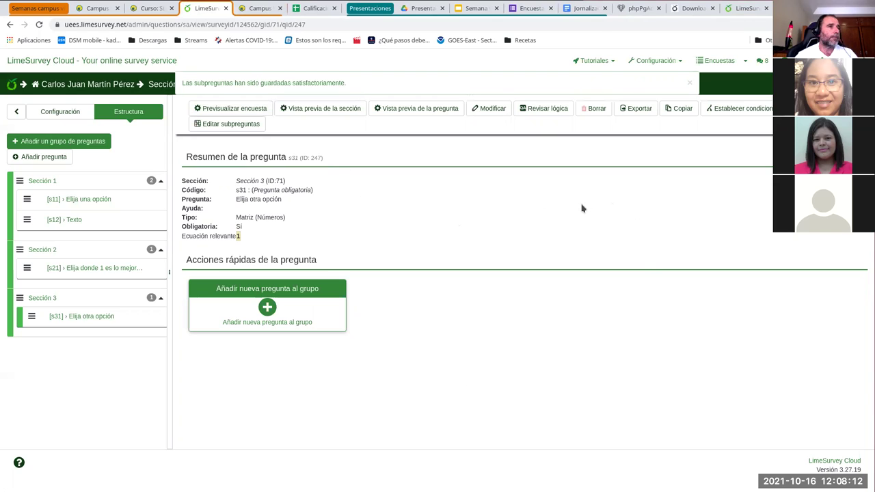
# Step: Start activating the survey from its summary and highlight the list of changes that activation no longer allows
pyautogui.click(70, 113)
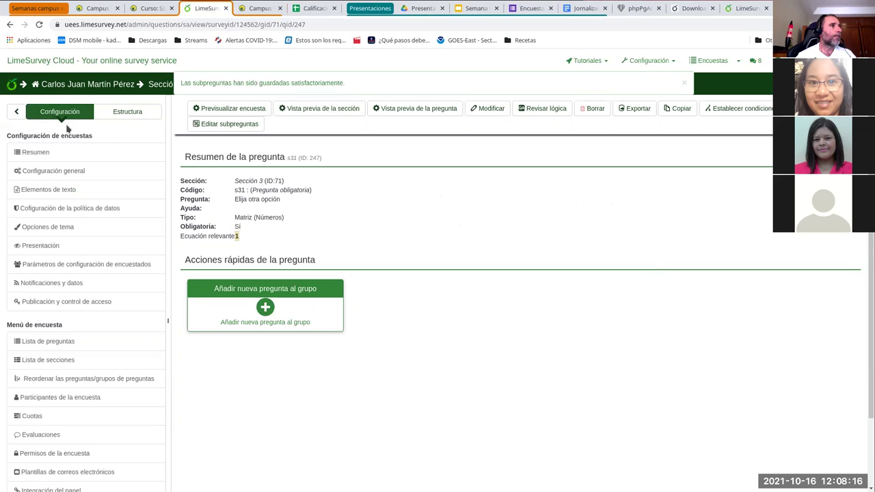
pyautogui.click(37, 152)
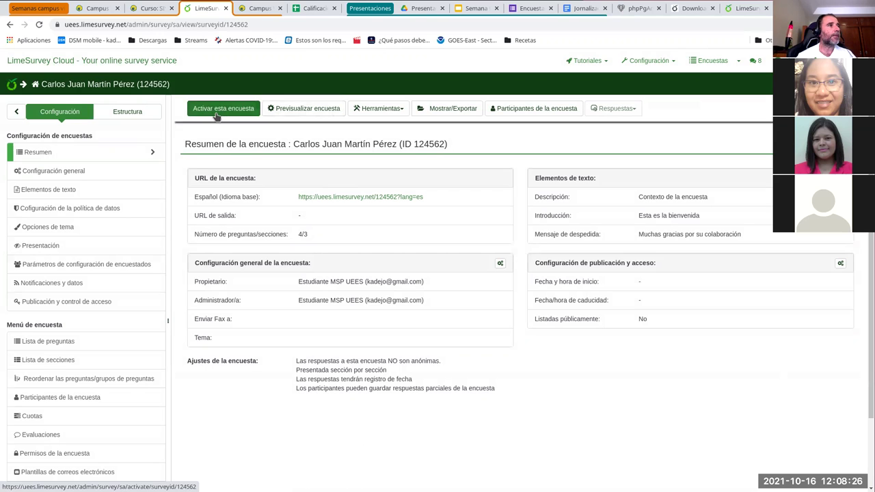
pyautogui.click(216, 113)
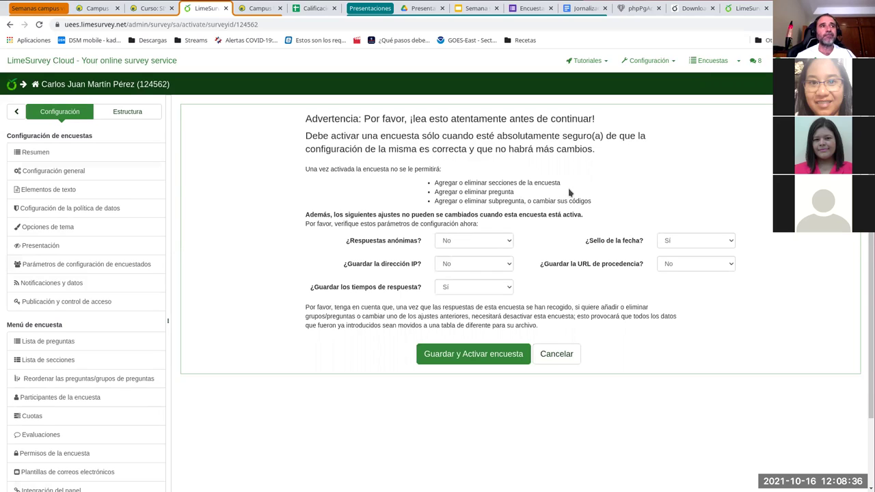
pyautogui.moveTo(558, 190); pyautogui.dragTo(604, 223)
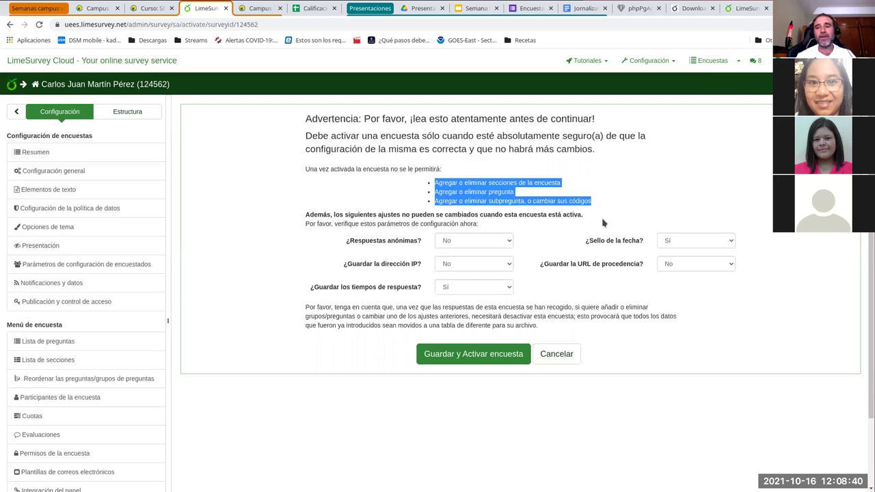